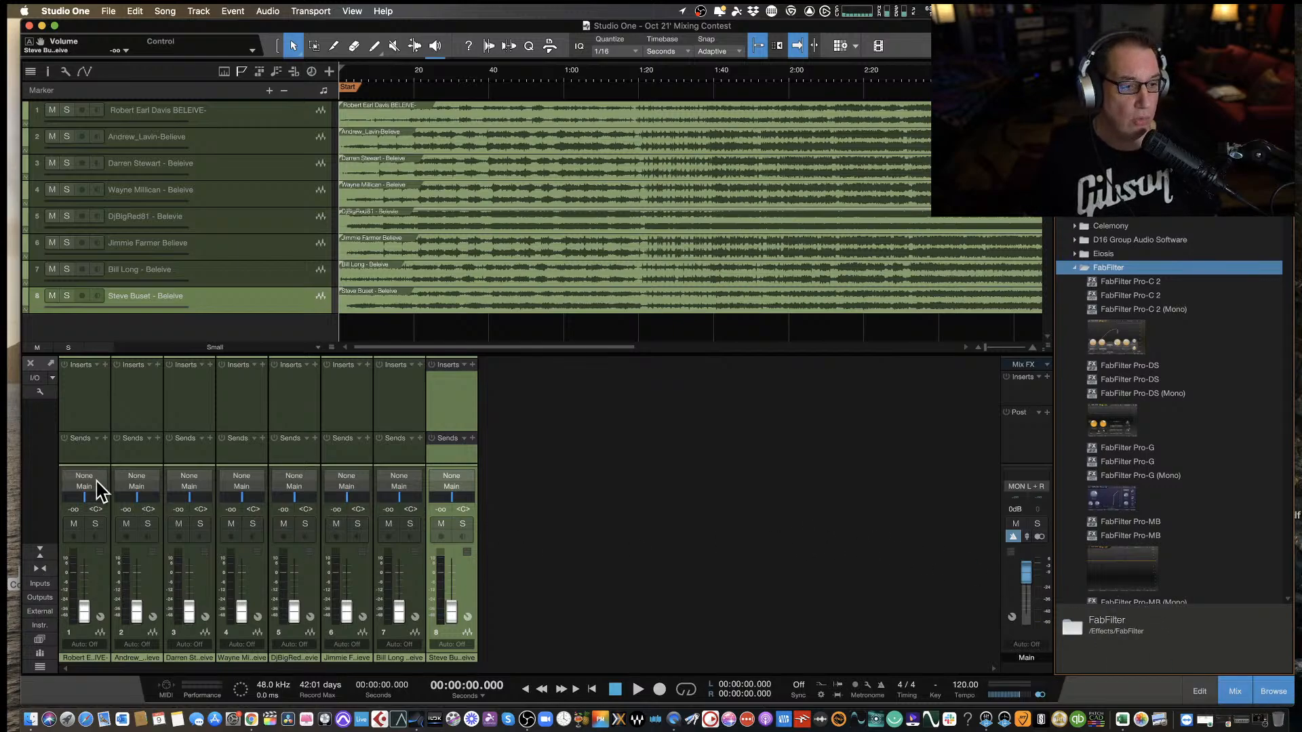
Raise the first track's fader to about -3.9 dB and start playing the mix from the beginning.
click(97, 406)
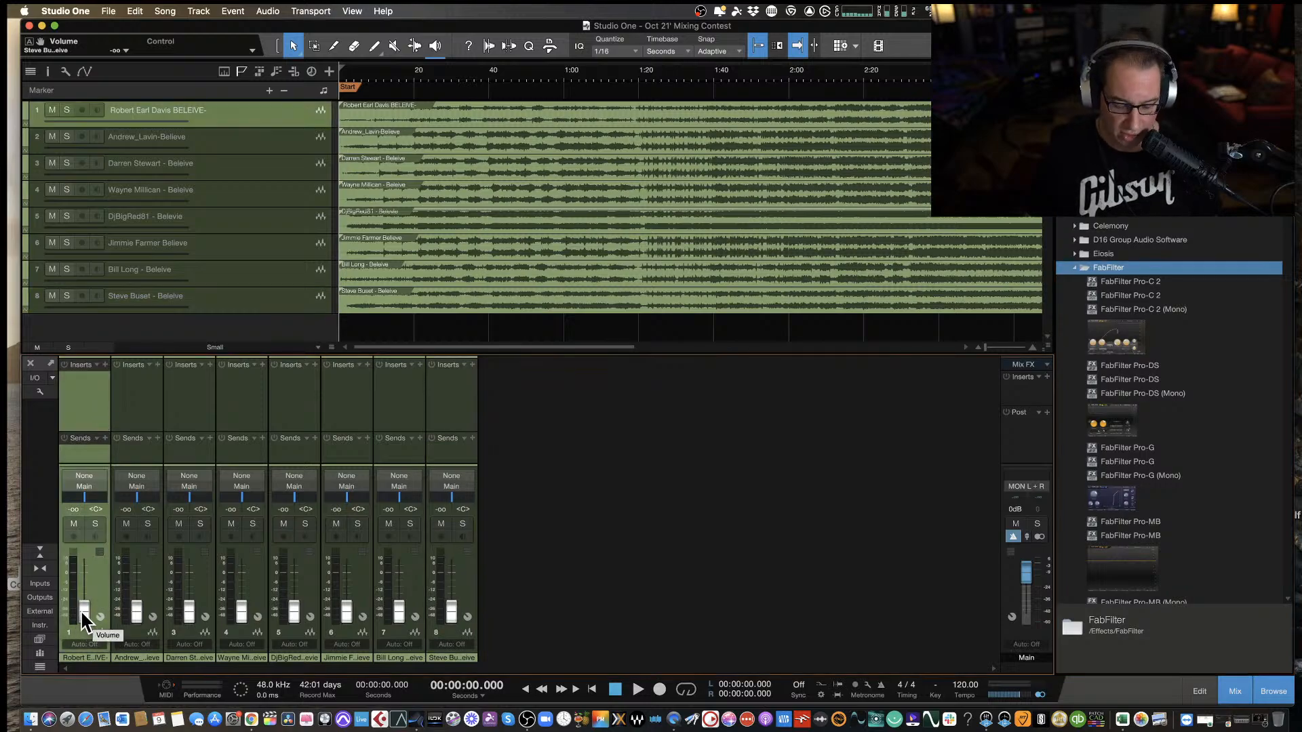
drag(81, 613, 88, 584)
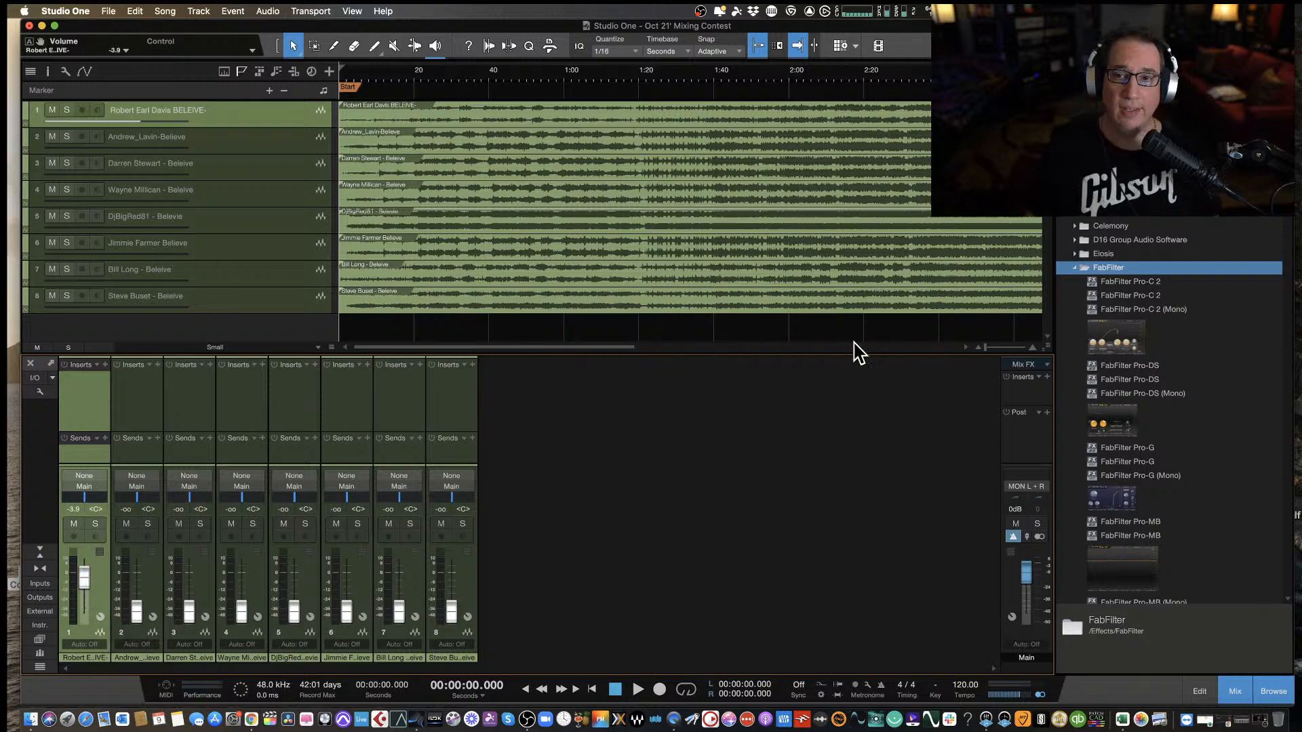
key(shift+f)
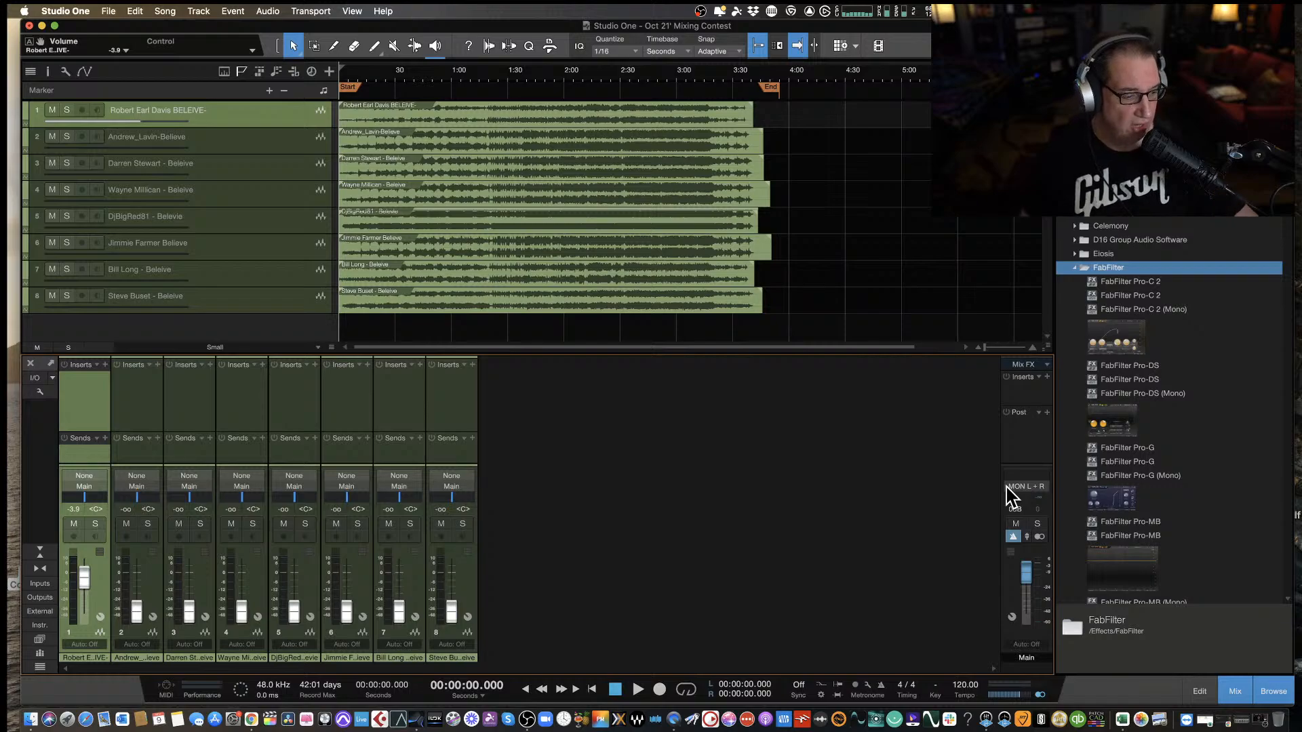
key(space)
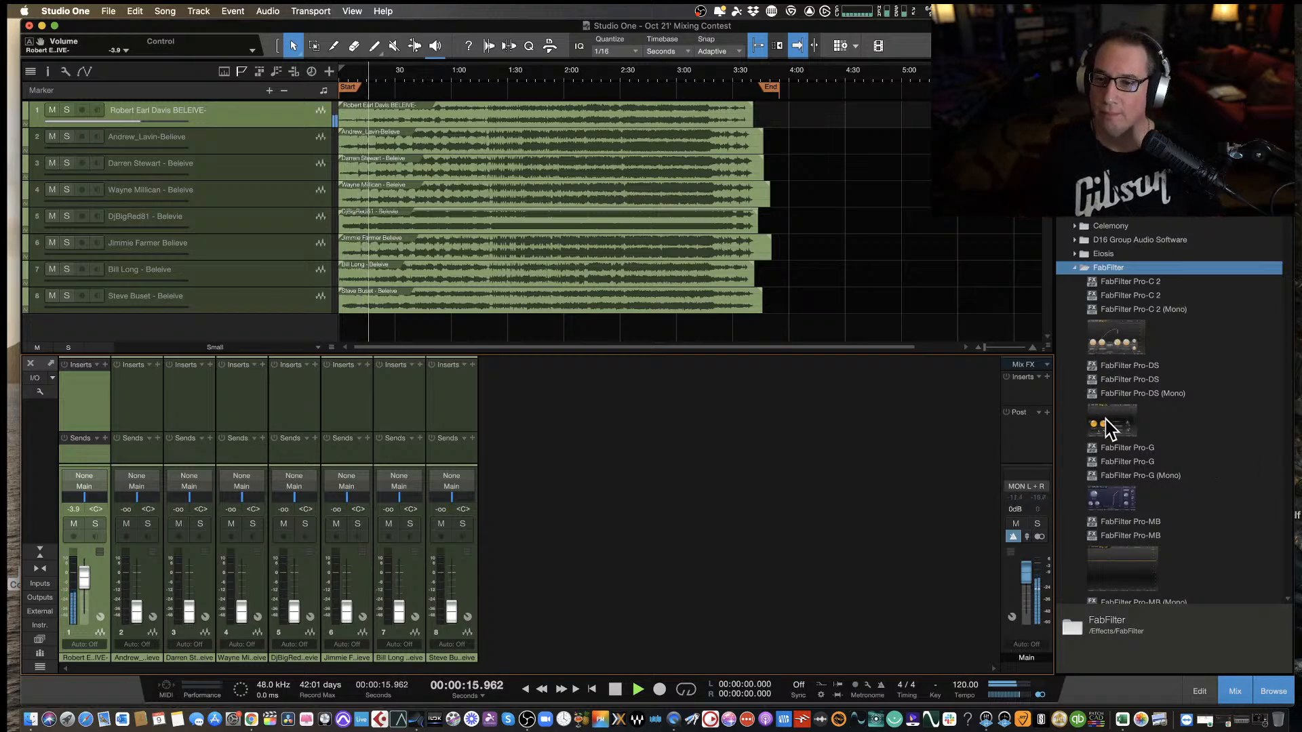
Insert FabFilter Pro-MB on the first track during playback, keeping its window at Medium size and clear of the waveforms.
scroll(1107, 426, down, 5)
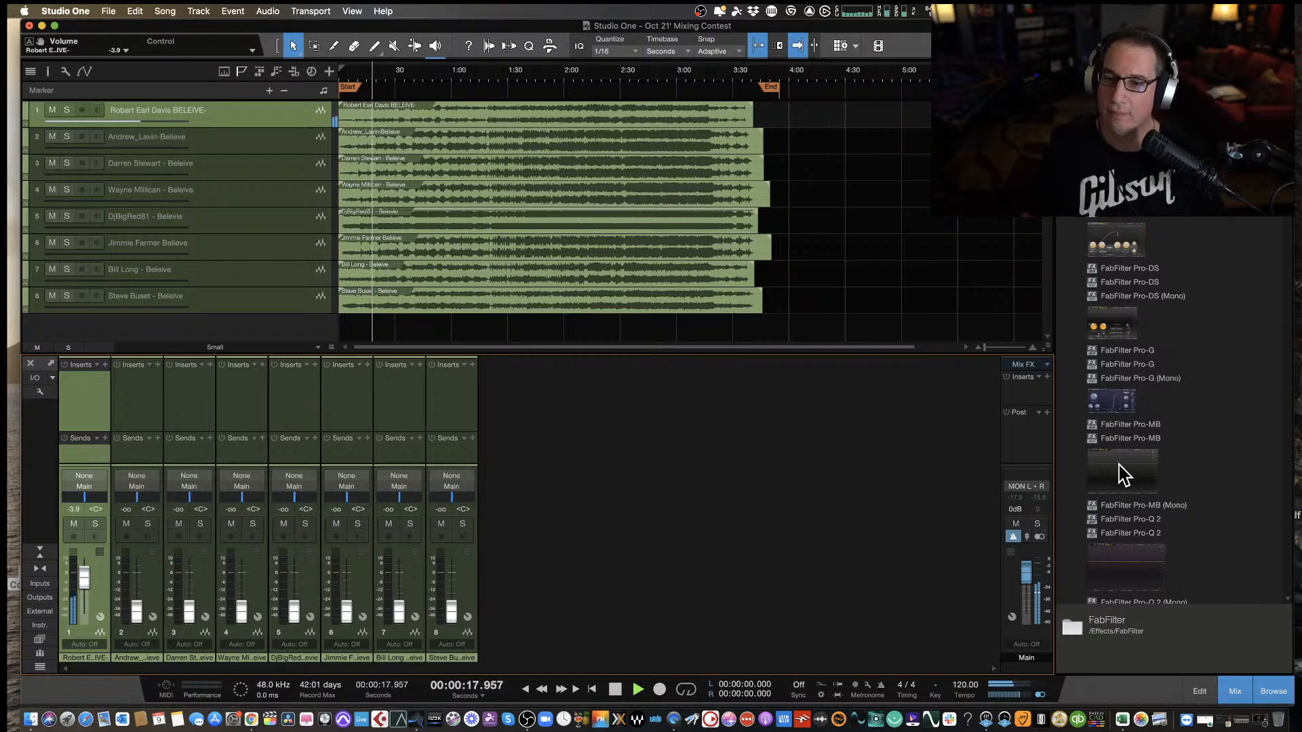
click(1120, 475)
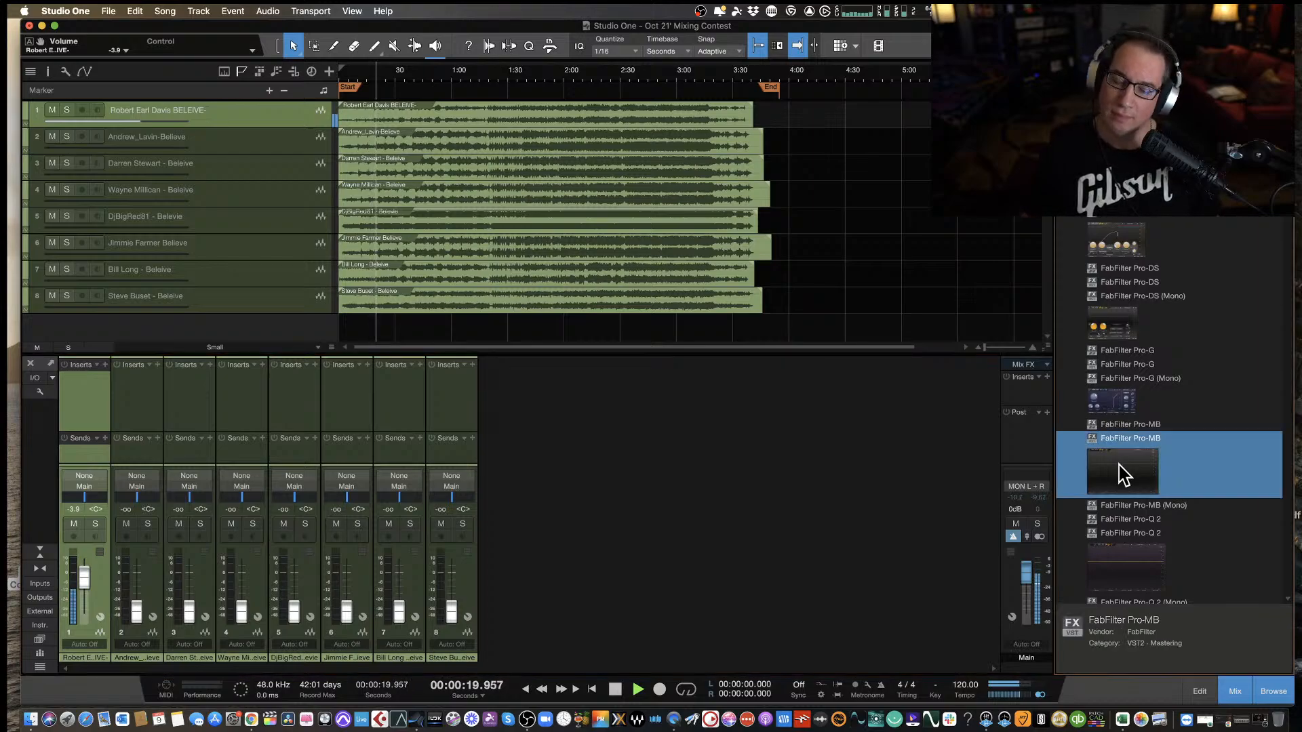
drag(1122, 472, 85, 400)
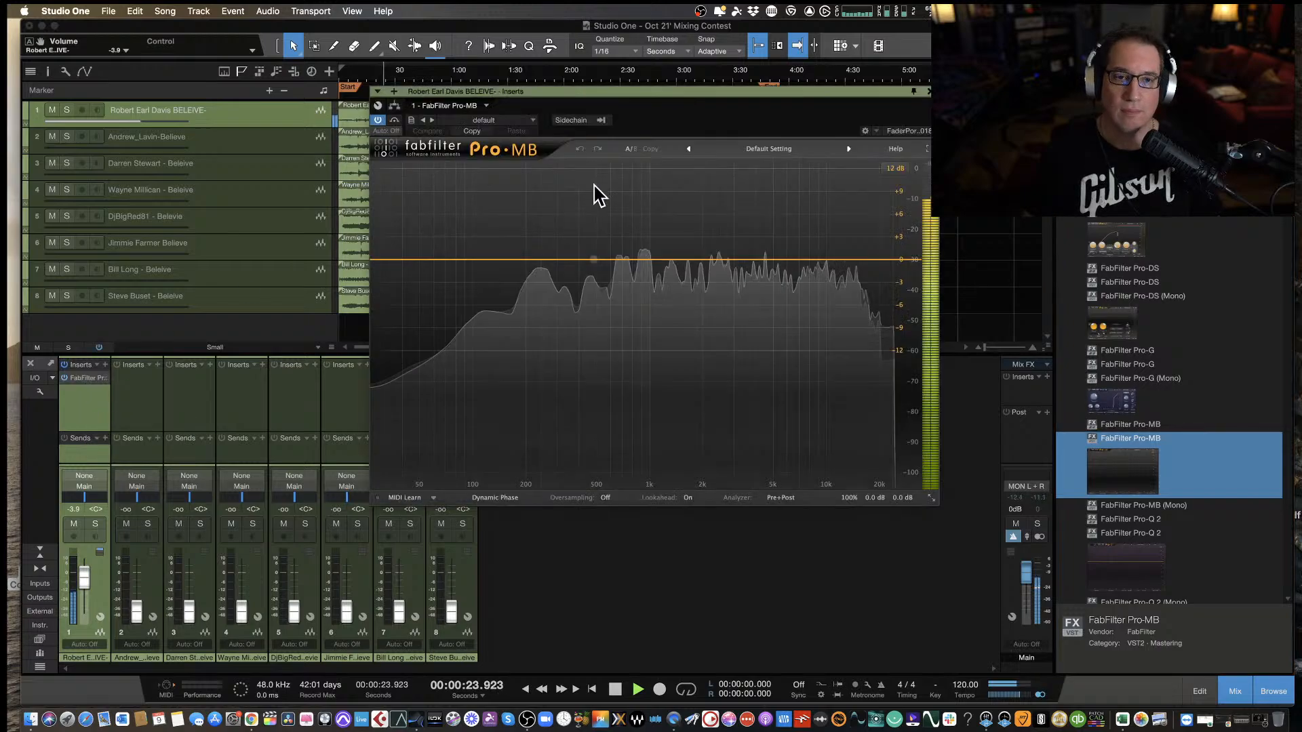
drag(606, 95, 567, 229)
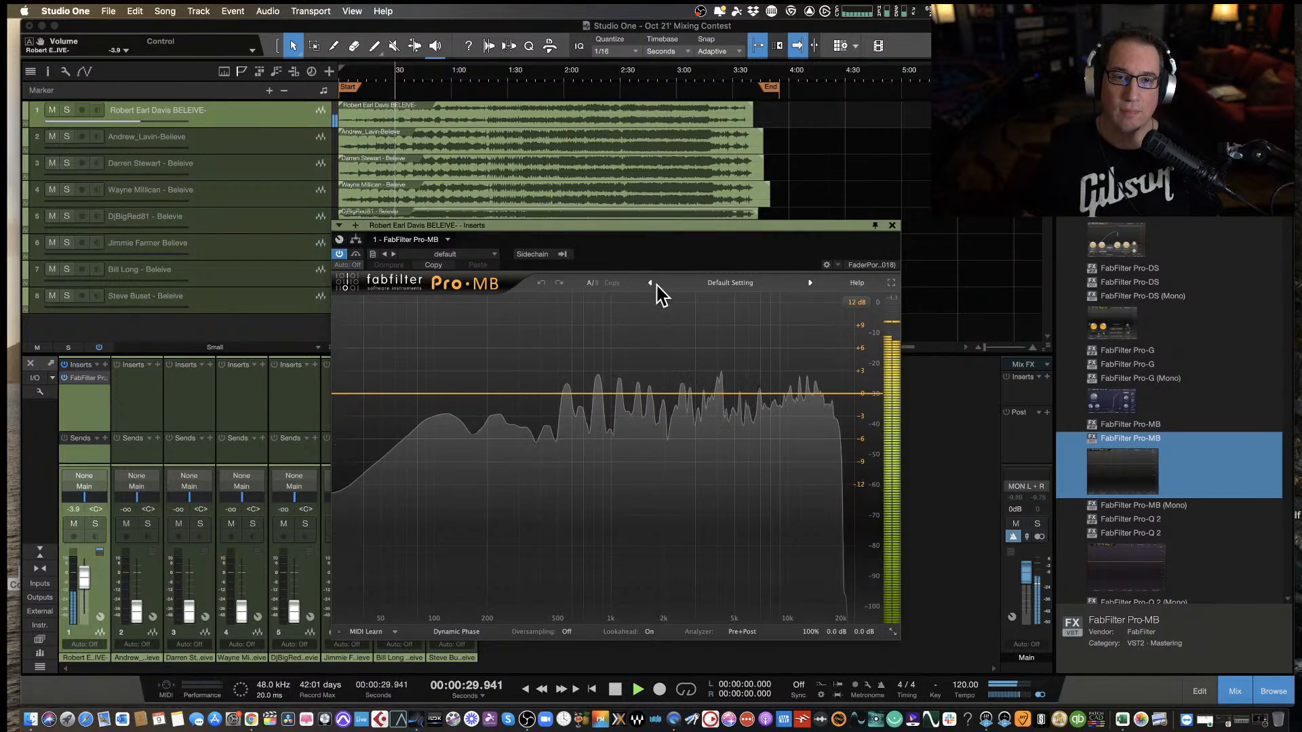
click(892, 632)
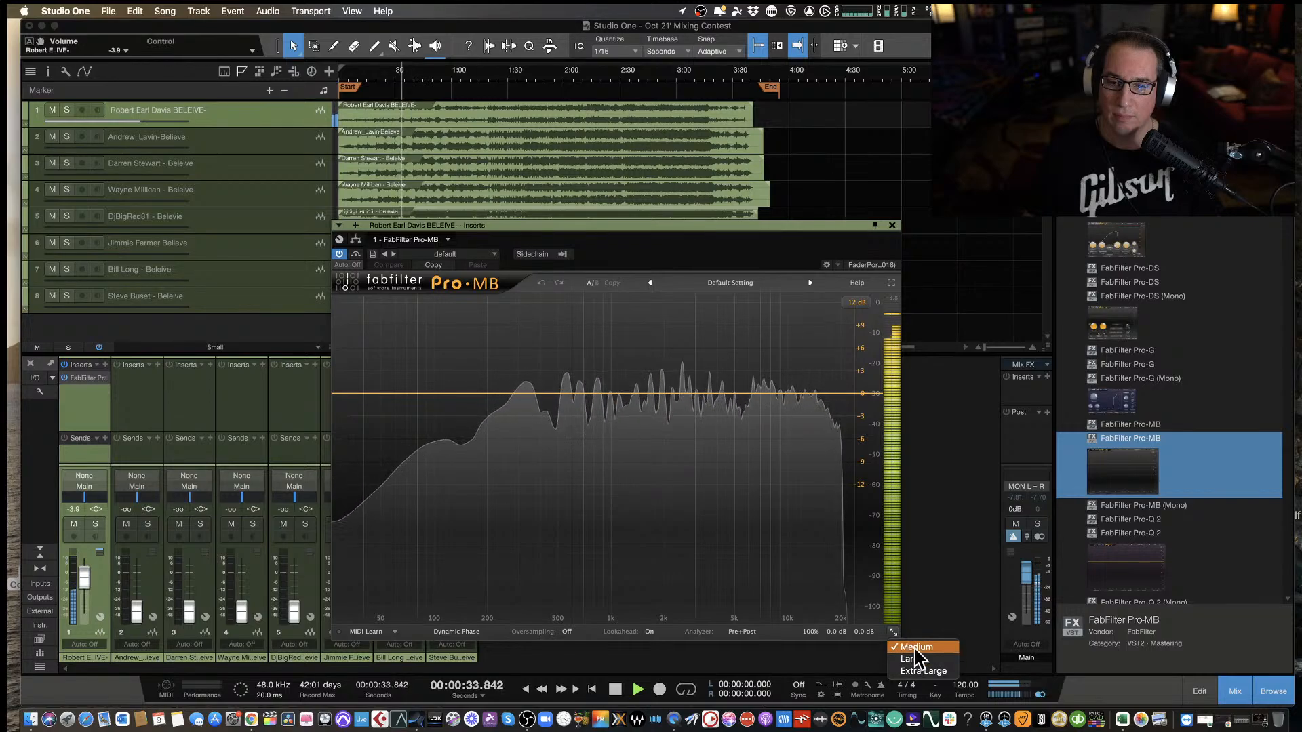
click(914, 649)
drag(596, 227, 584, 193)
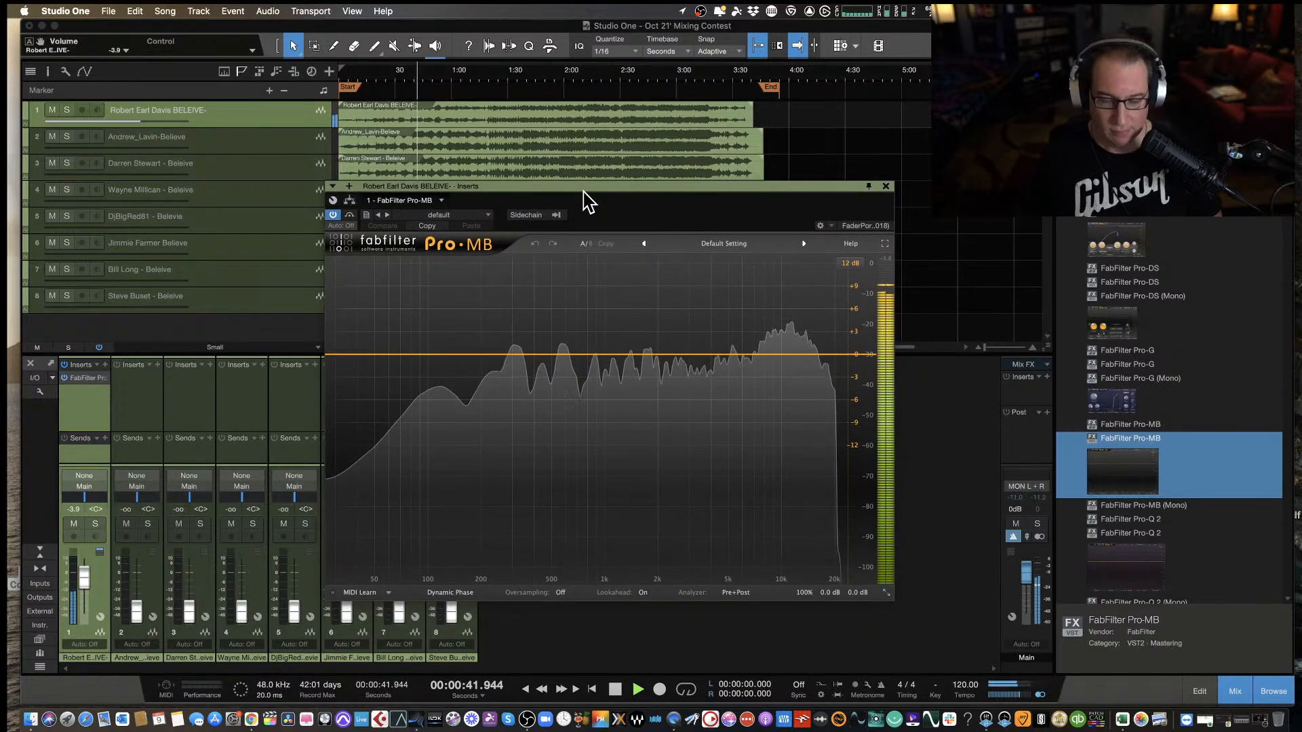
drag(575, 187, 568, 176)
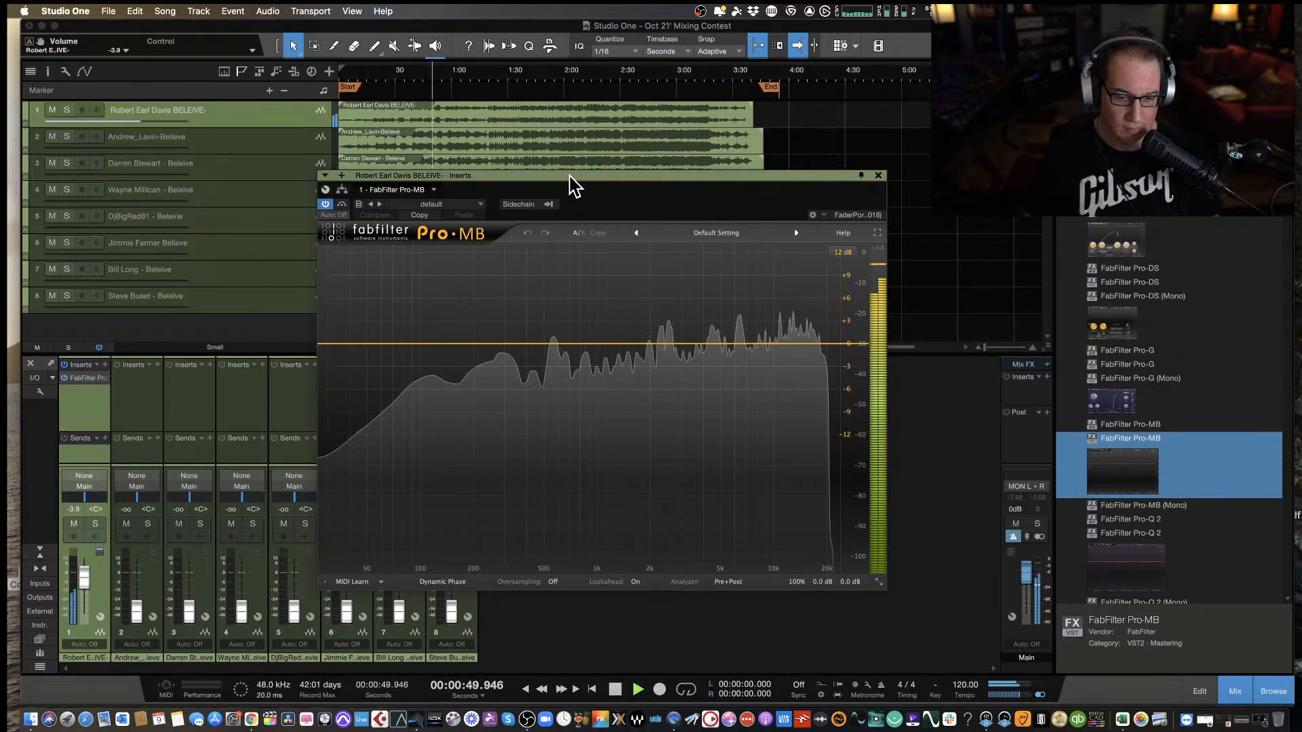
Move the playhead back to 5 seconds and audition the opening of the first mix.
key(space)
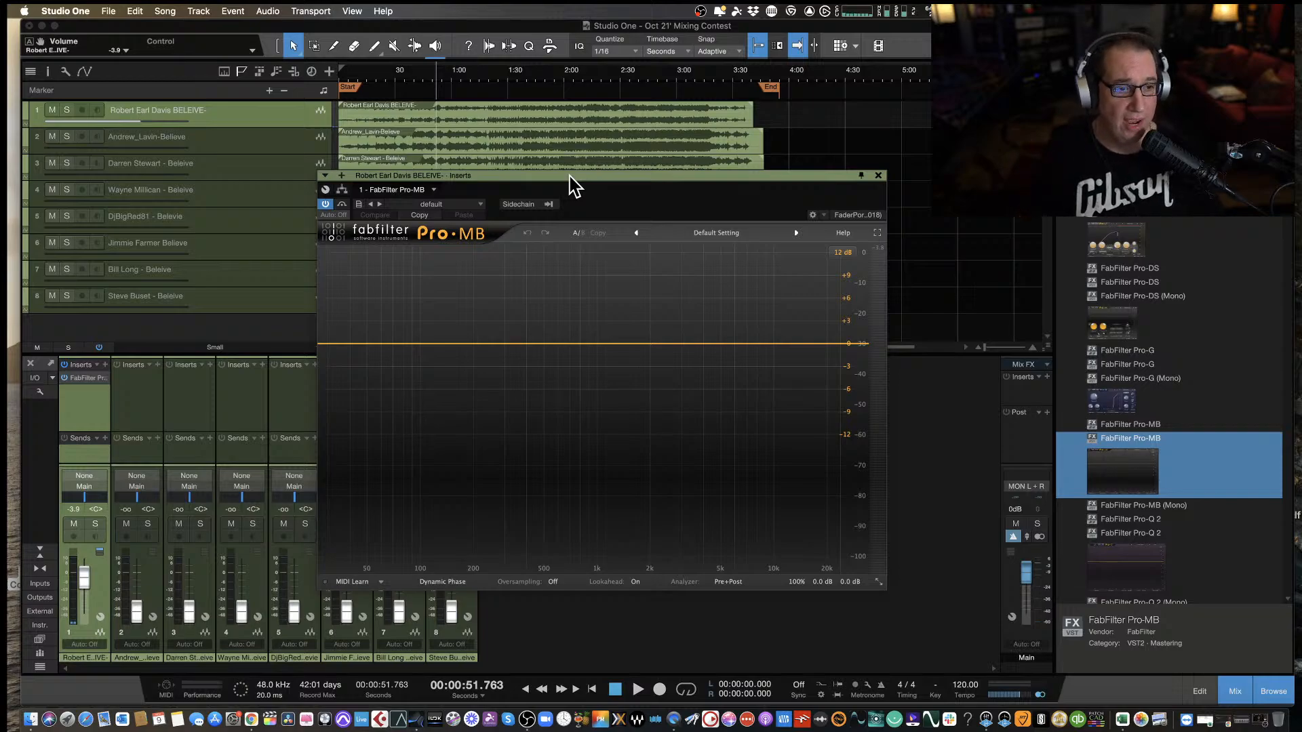
click(367, 70)
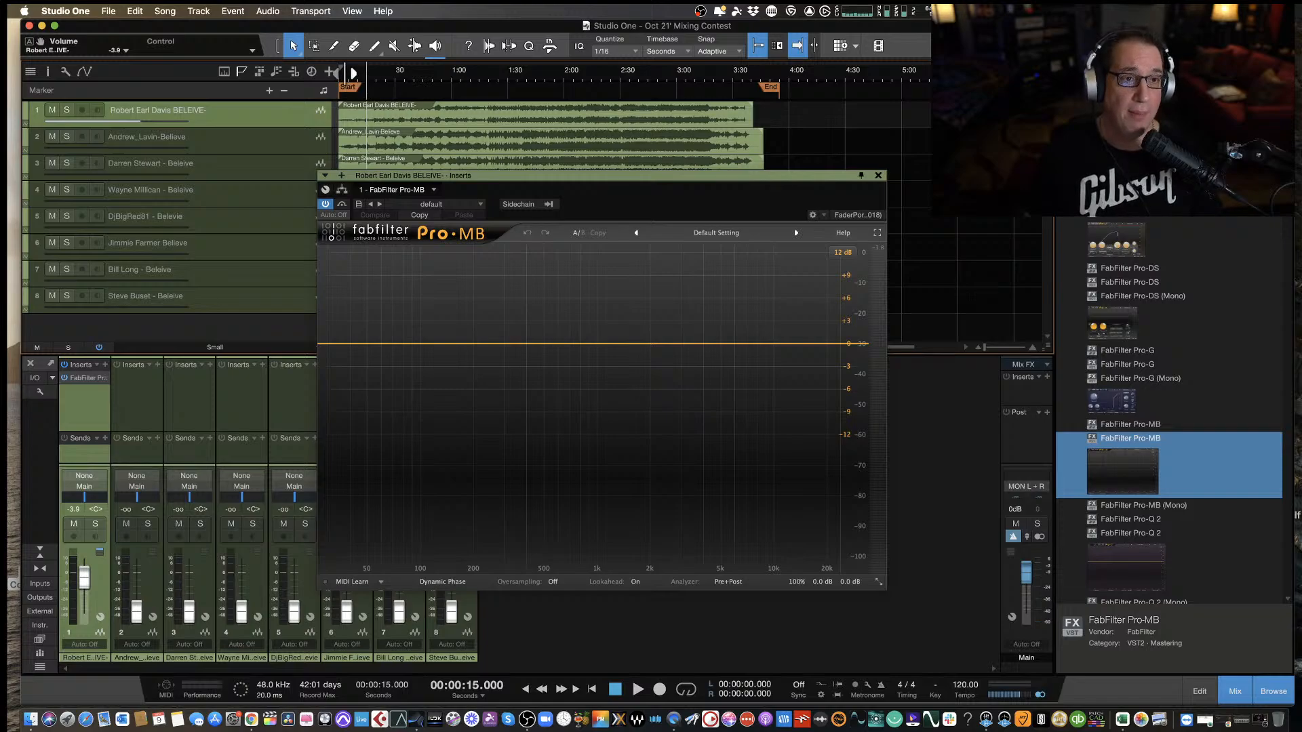
click(351, 71)
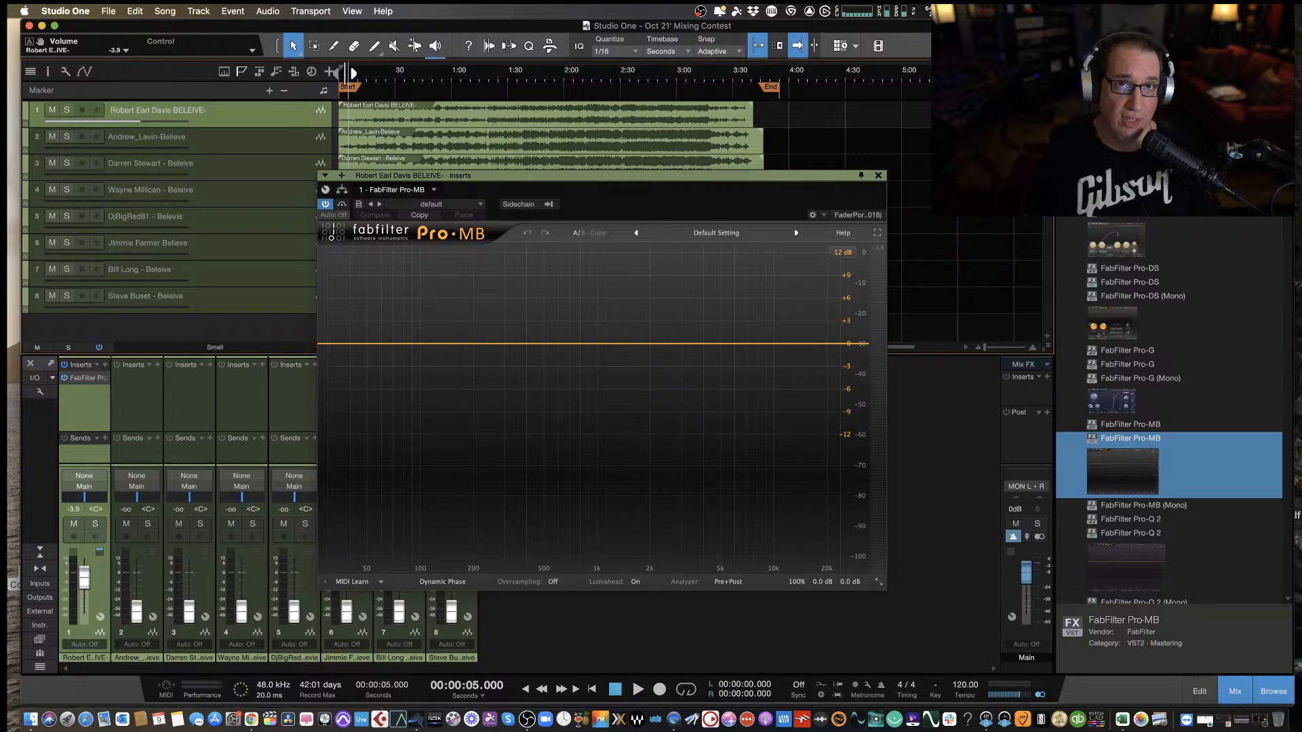
key(space)
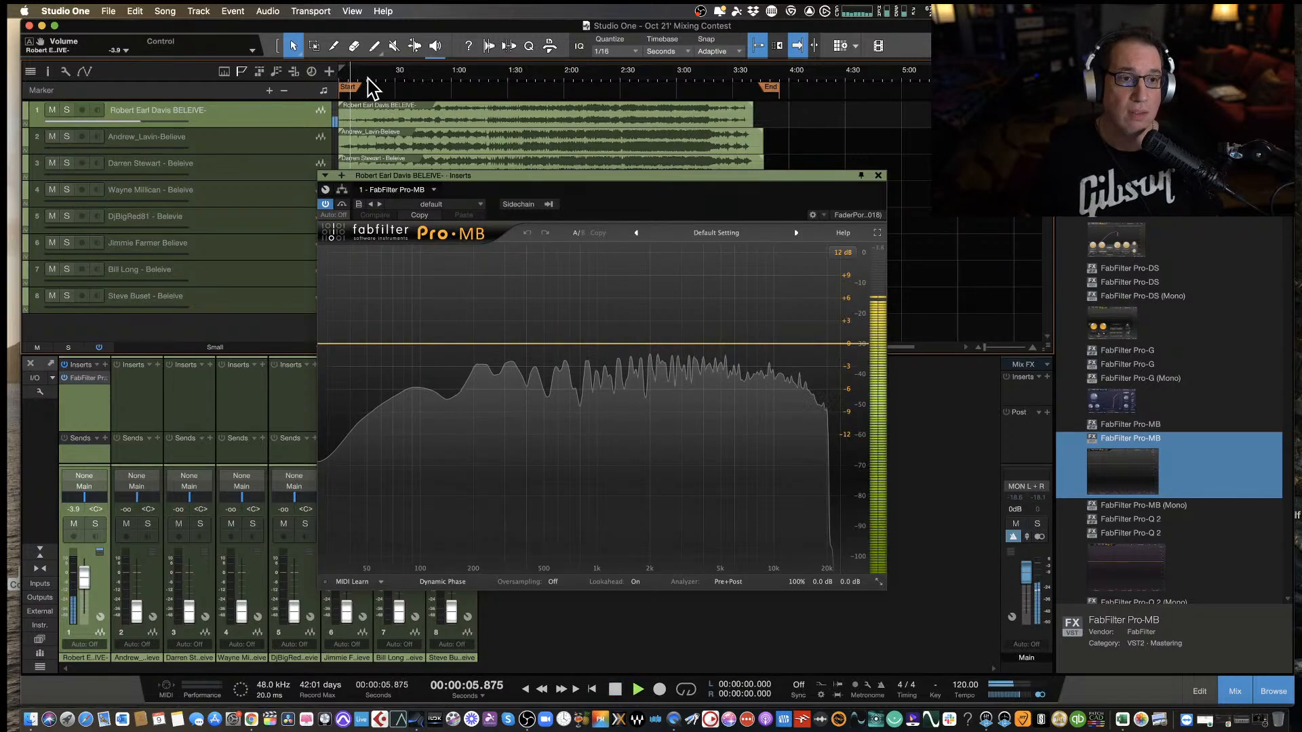
key(space)
key(space)
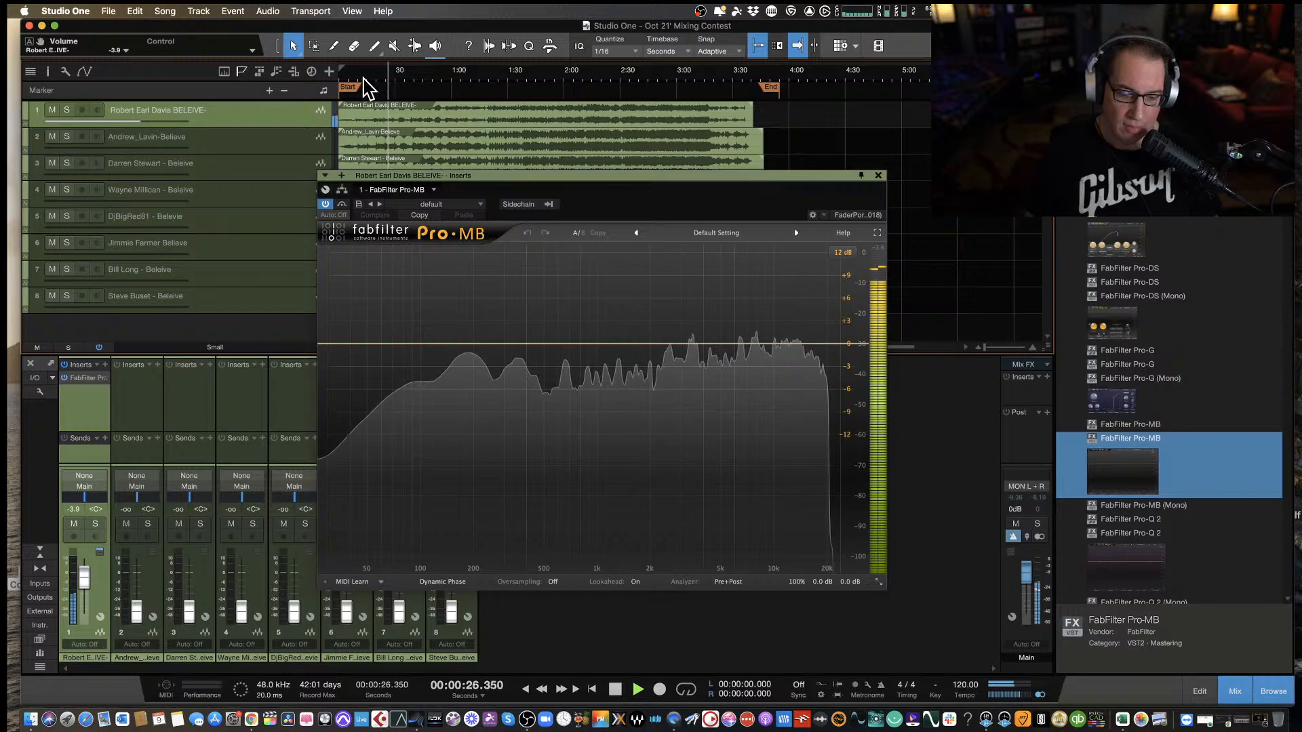
Listen through the first mix in sections to about 1:58, pausing between passages.
key(space)
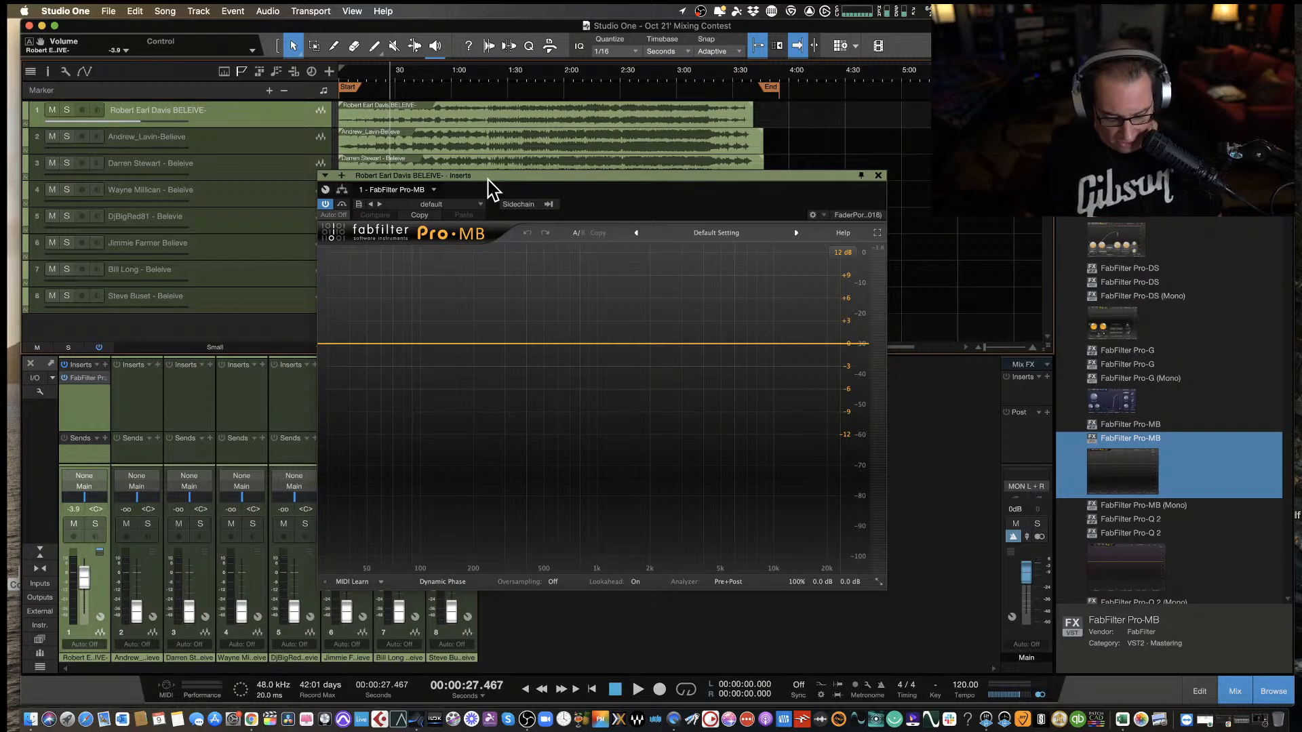
key(space)
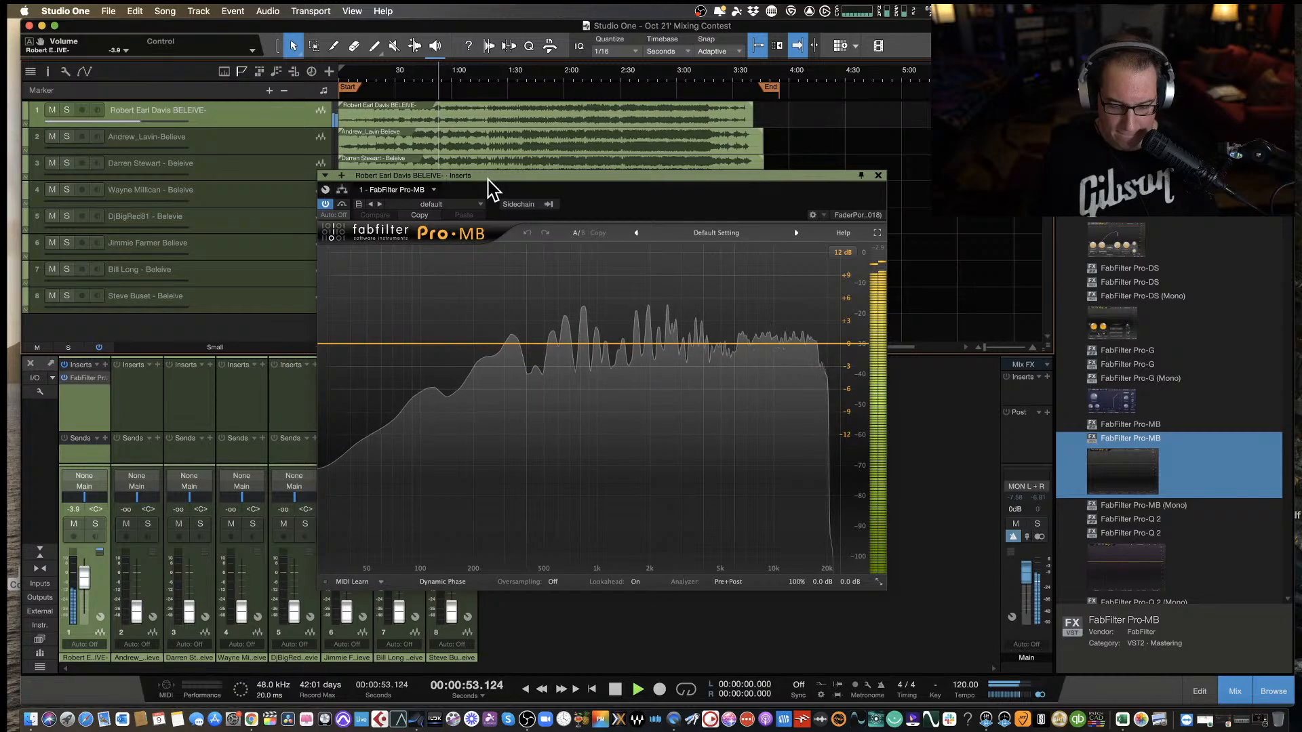
key(space)
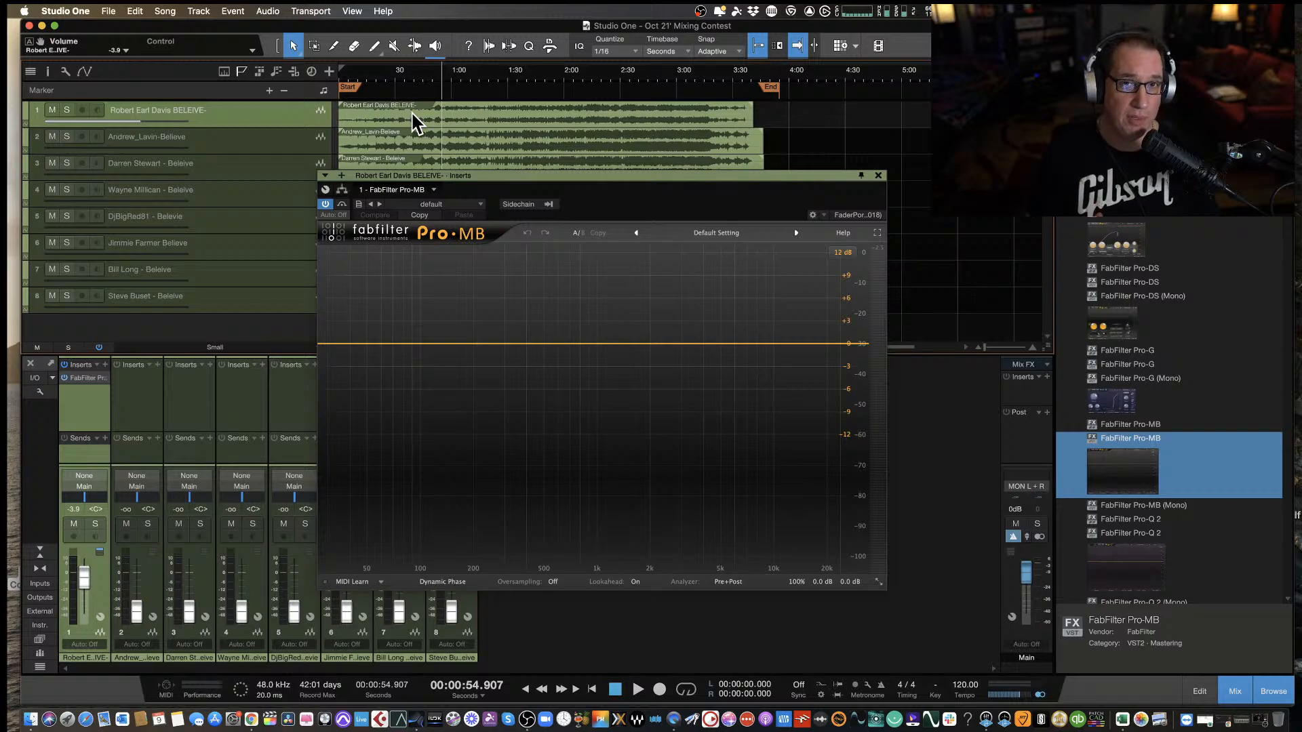
key(space)
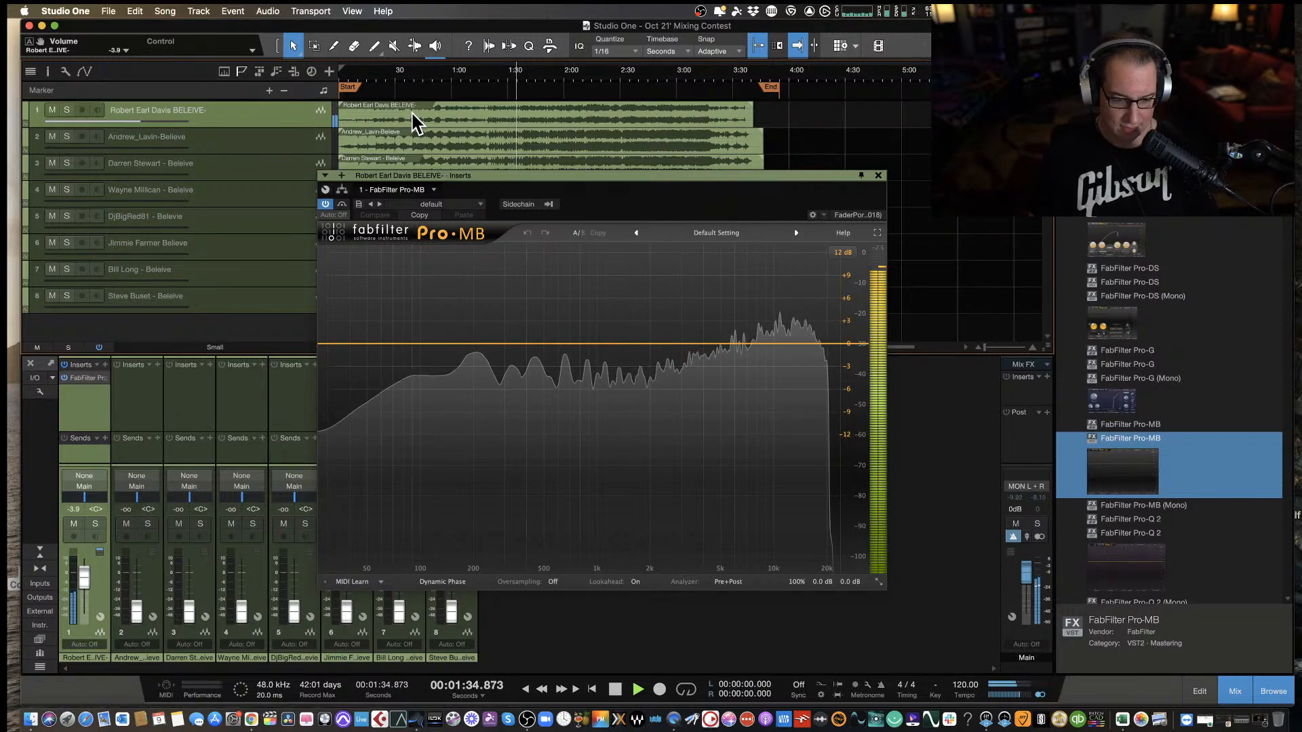
key(space)
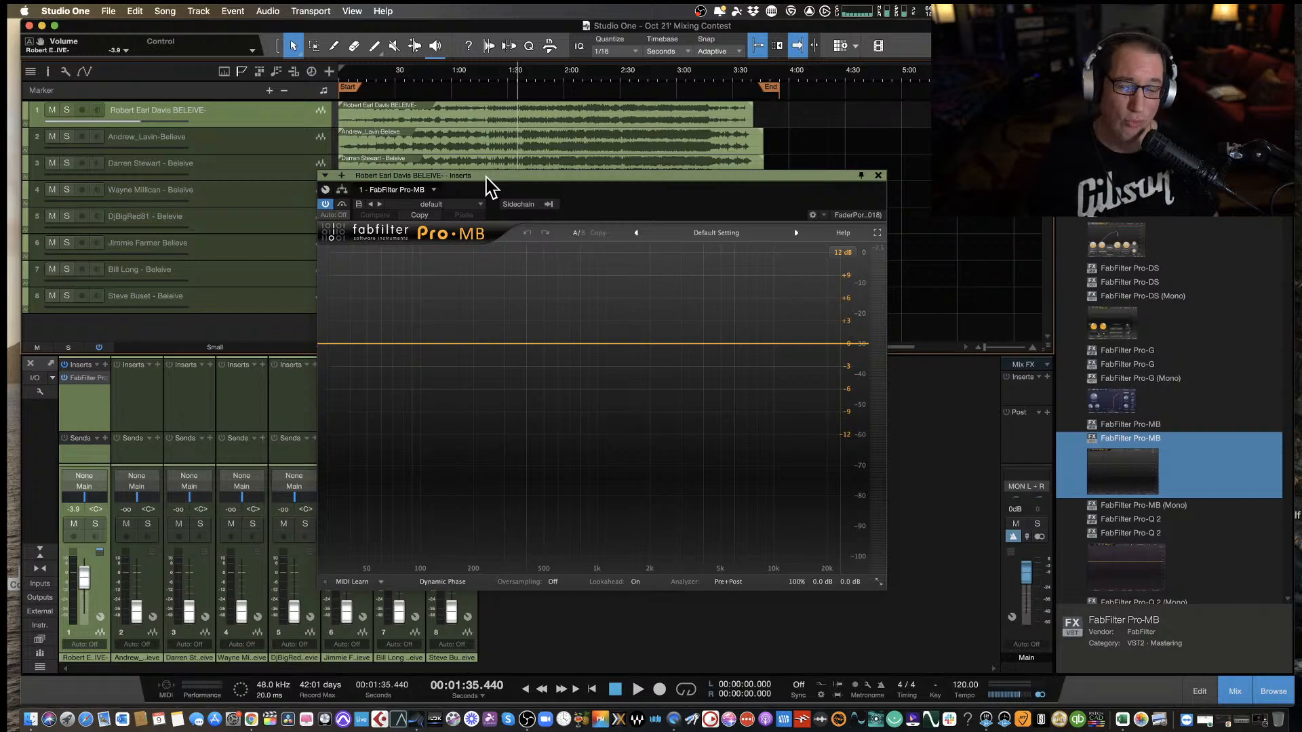
key(space)
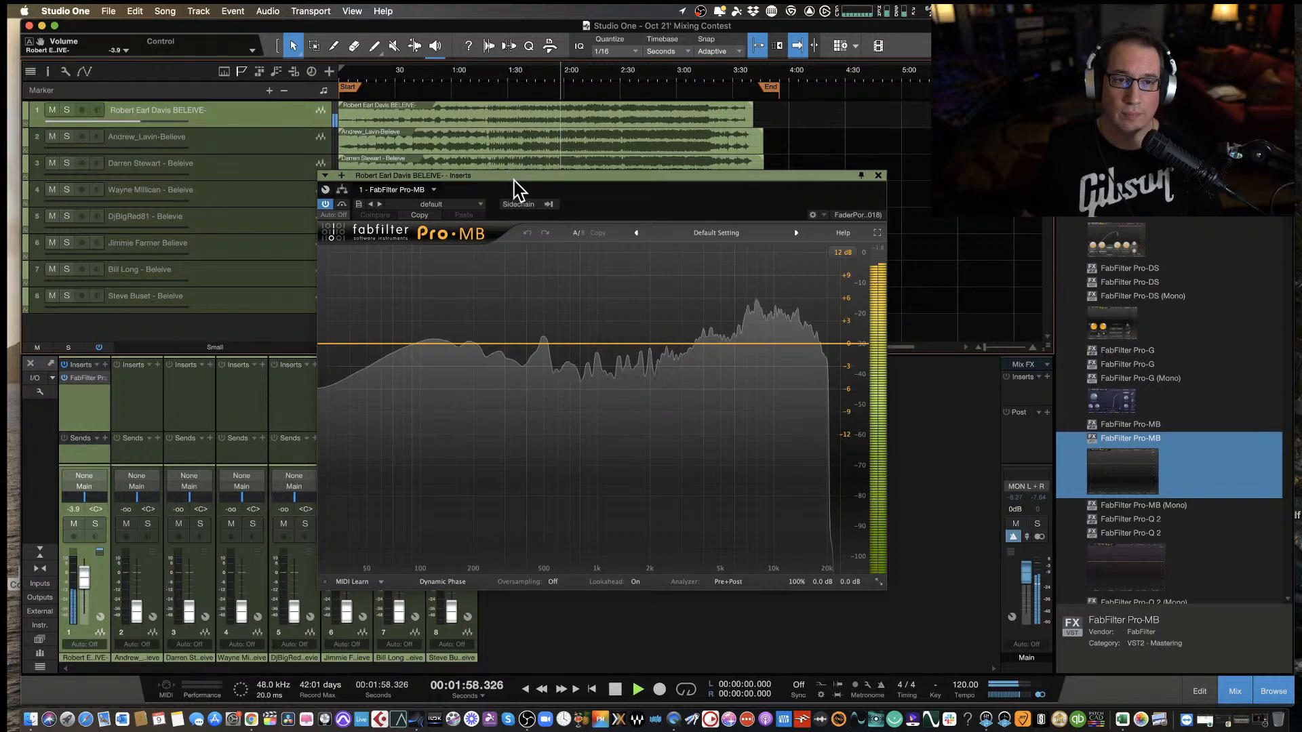
Add a Pro-MB compression band around 7.66 kHz with its level at about -1.64 dB and close the plug-in window.
drag(513, 179, 481, 179)
mouse_move(720, 349)
mouse_down()
mouse_move(723, 304)
mouse_move(720, 355)
mouse_up()
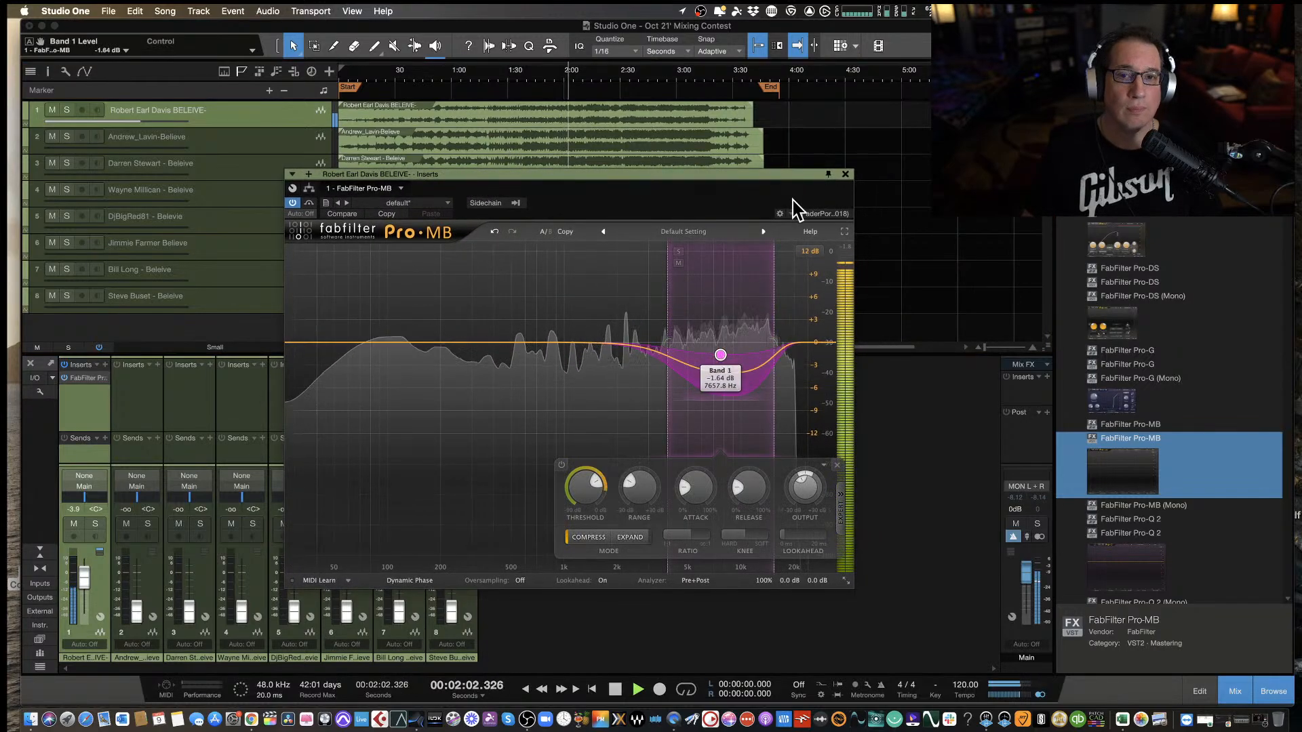
click(845, 175)
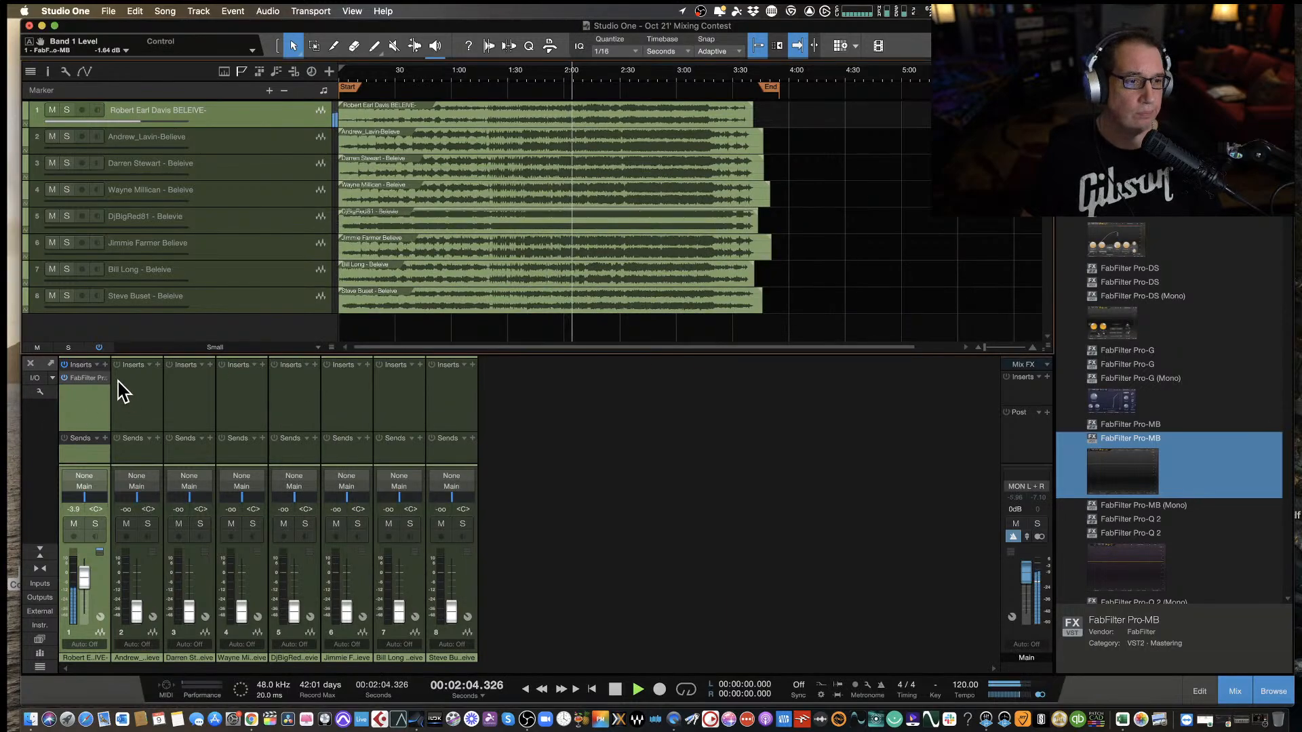
Stop playback and remove Pro-MB from the first track's inserts.
click(105, 365)
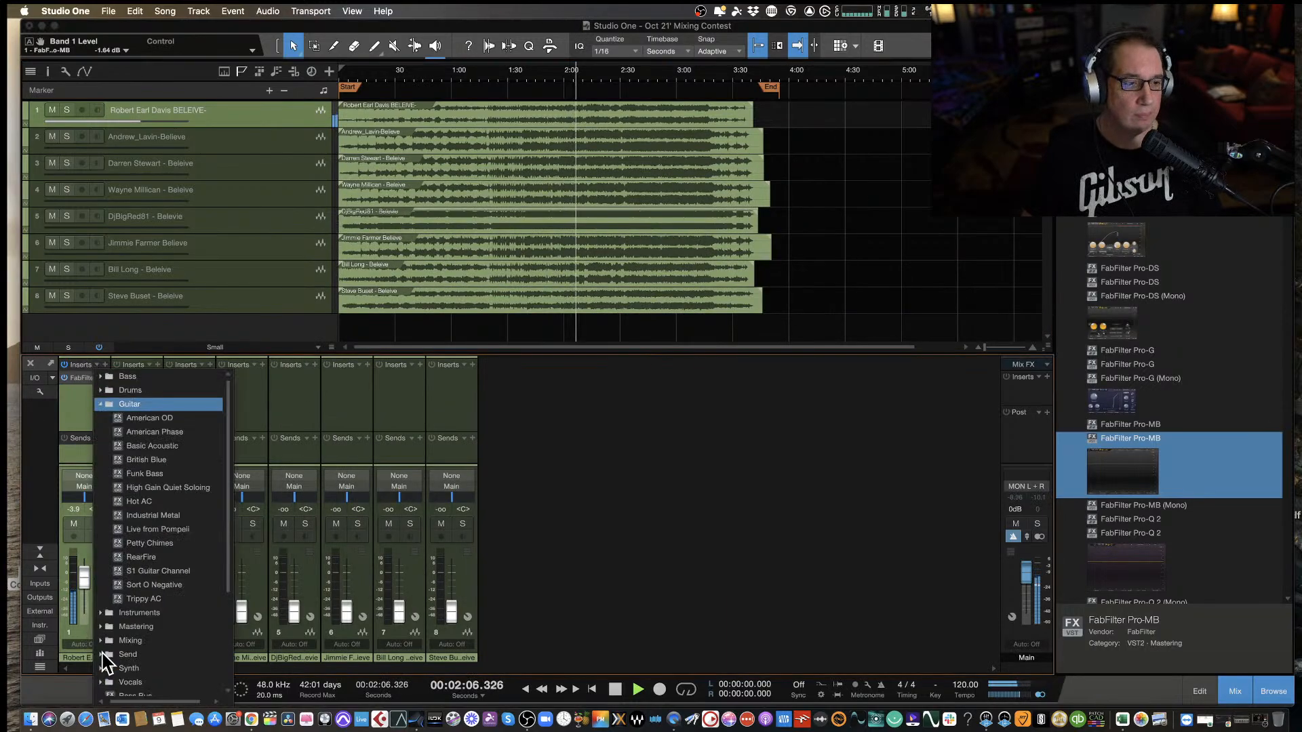
click(79, 403)
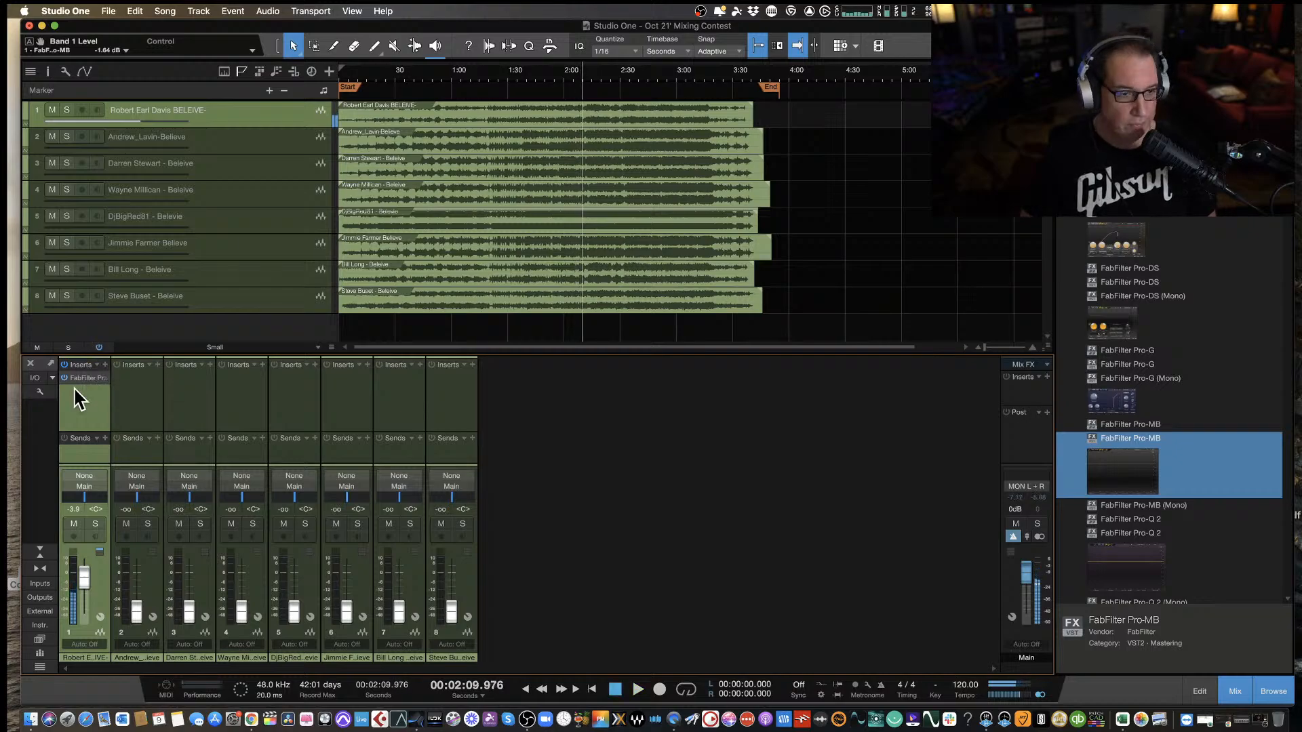
right_click(103, 379)
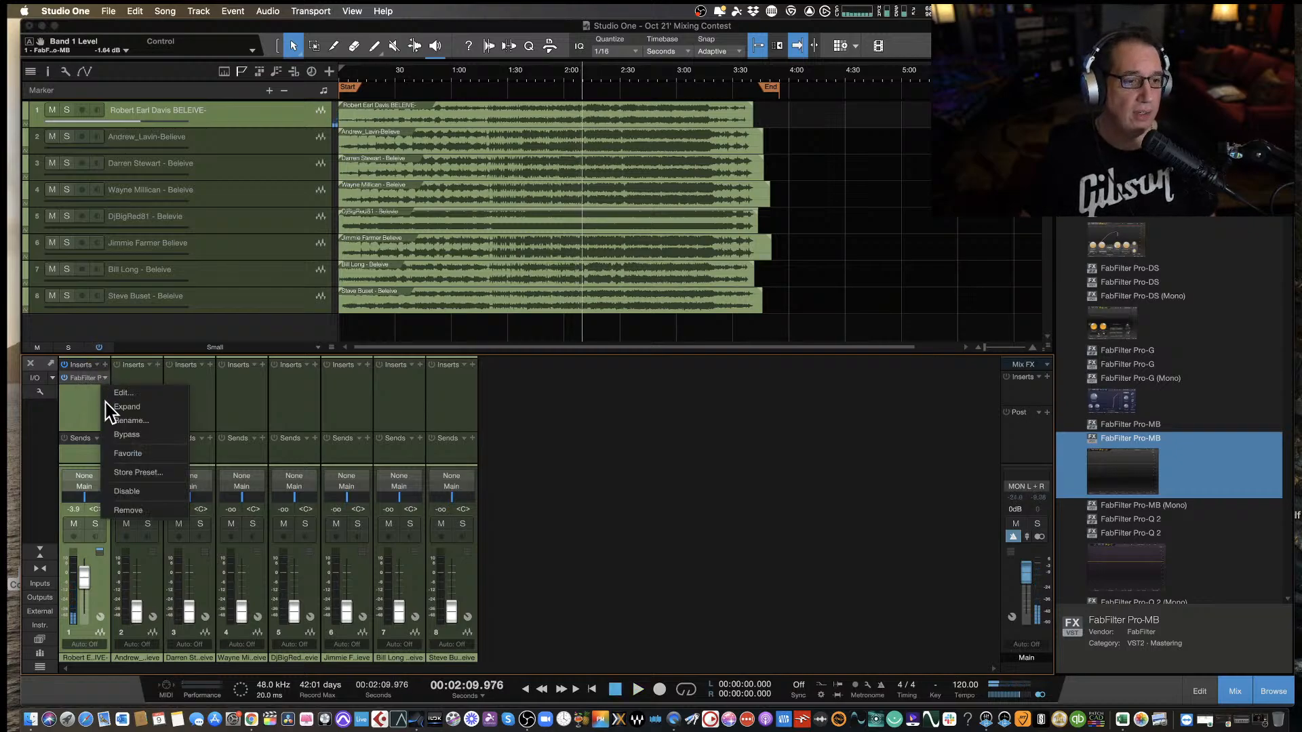
click(123, 510)
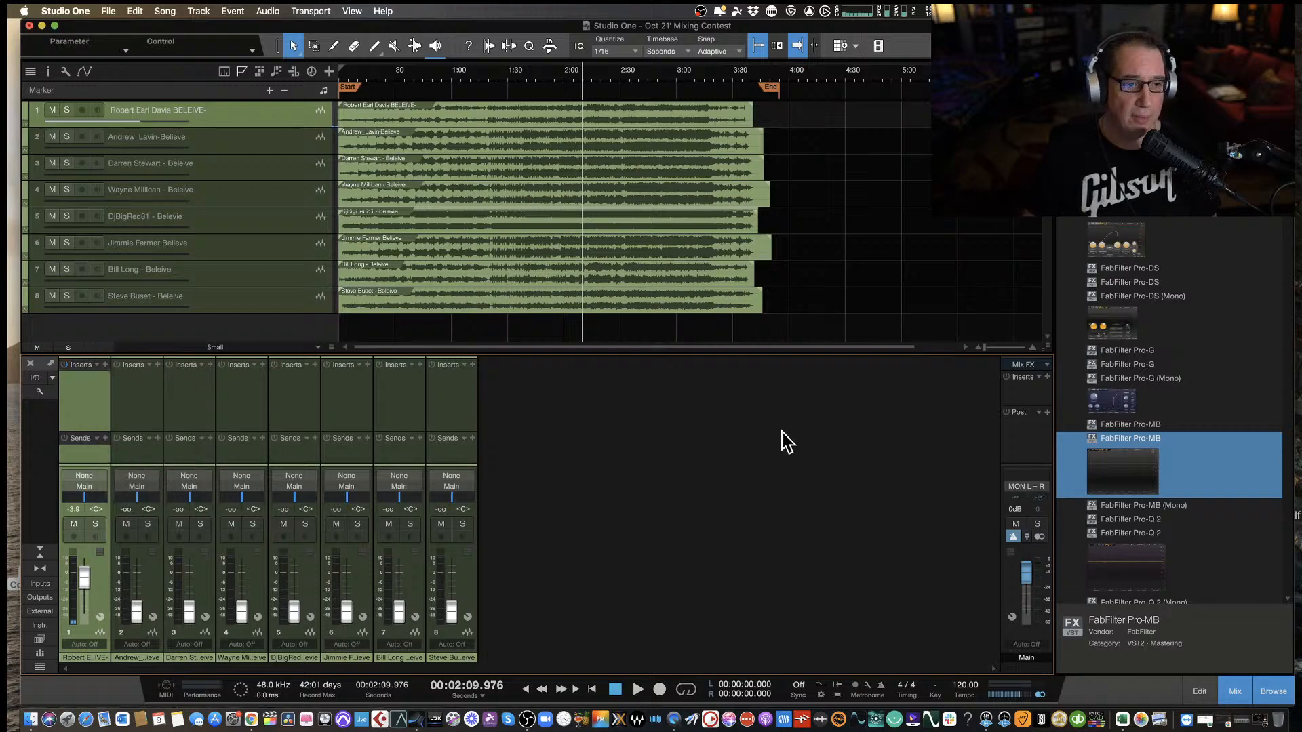
Insert the stereo FabFilter Pro-Q 2 equalizer on the first track.
scroll(1151, 542, down, 3)
click(1144, 519)
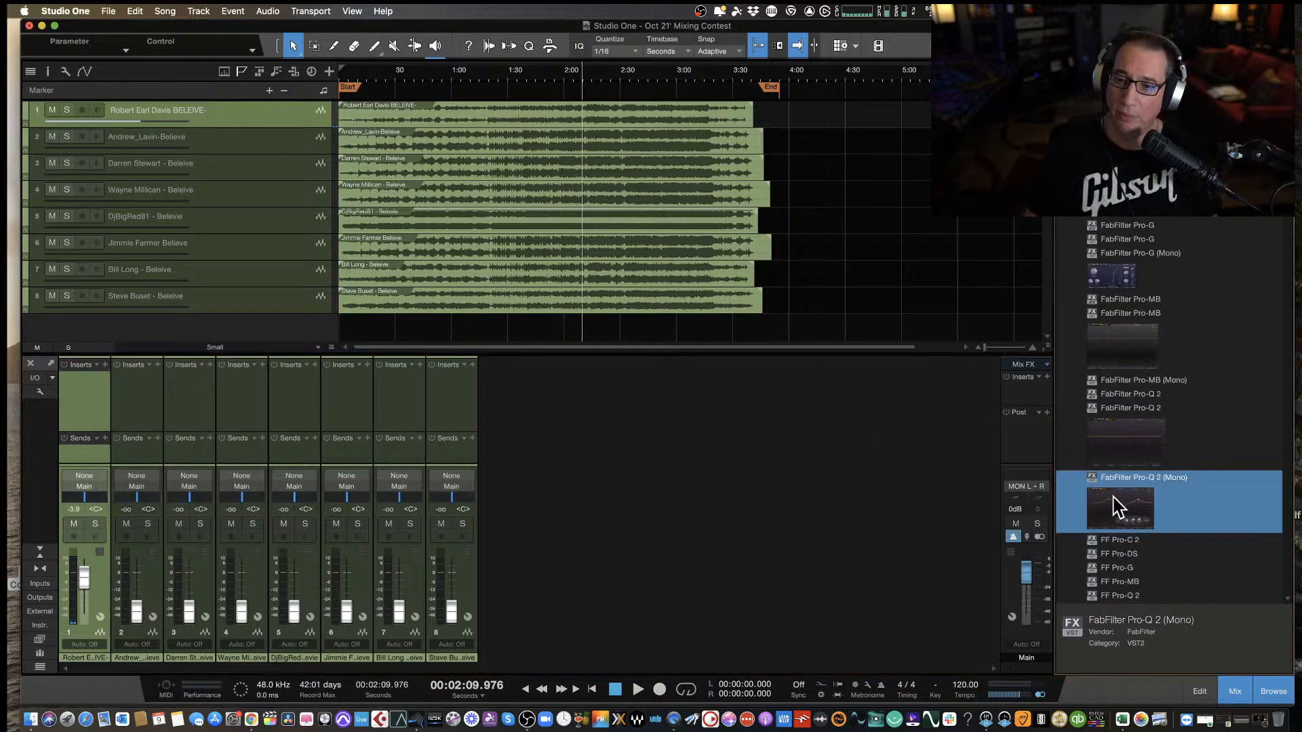
click(1120, 436)
drag(1121, 436, 88, 391)
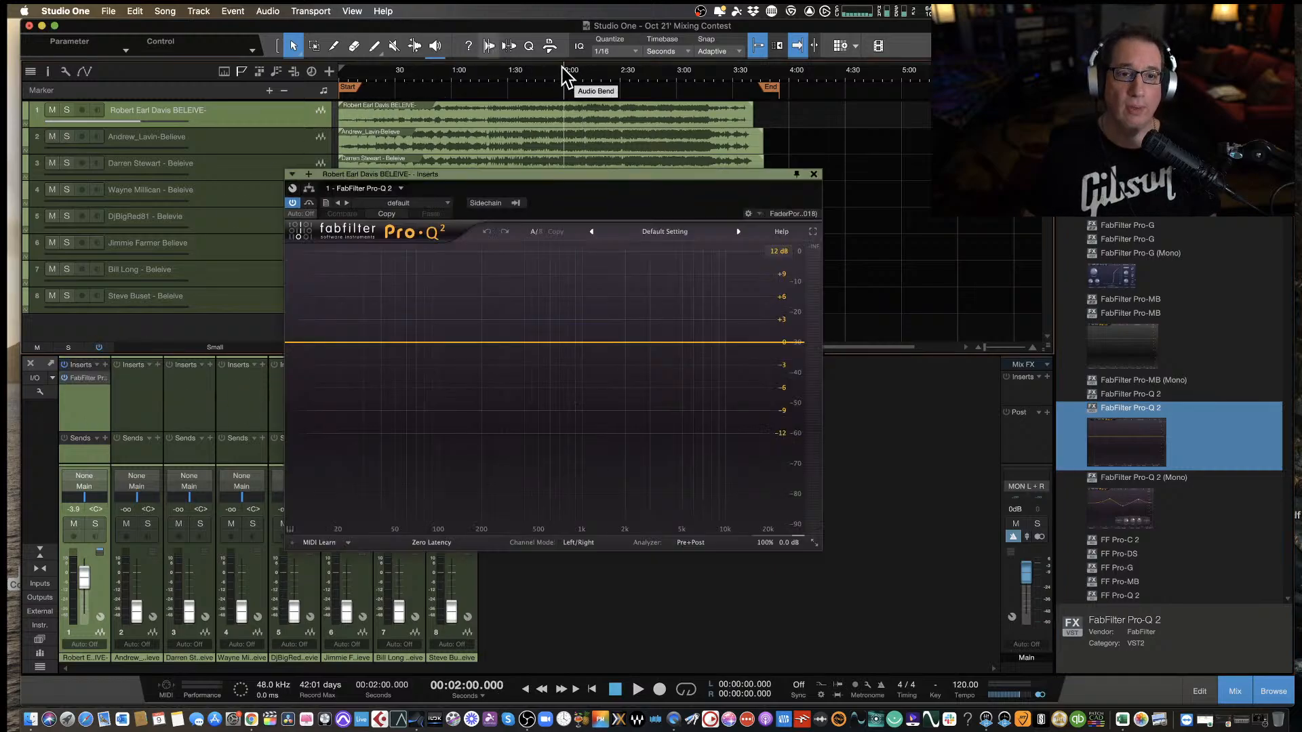
Play from 2:00 and audition a bell cut of about 1.87 dB near 7 kHz in Pro-Q 2, stopping at about 2:44.
key(space)
drag(560, 179, 546, 212)
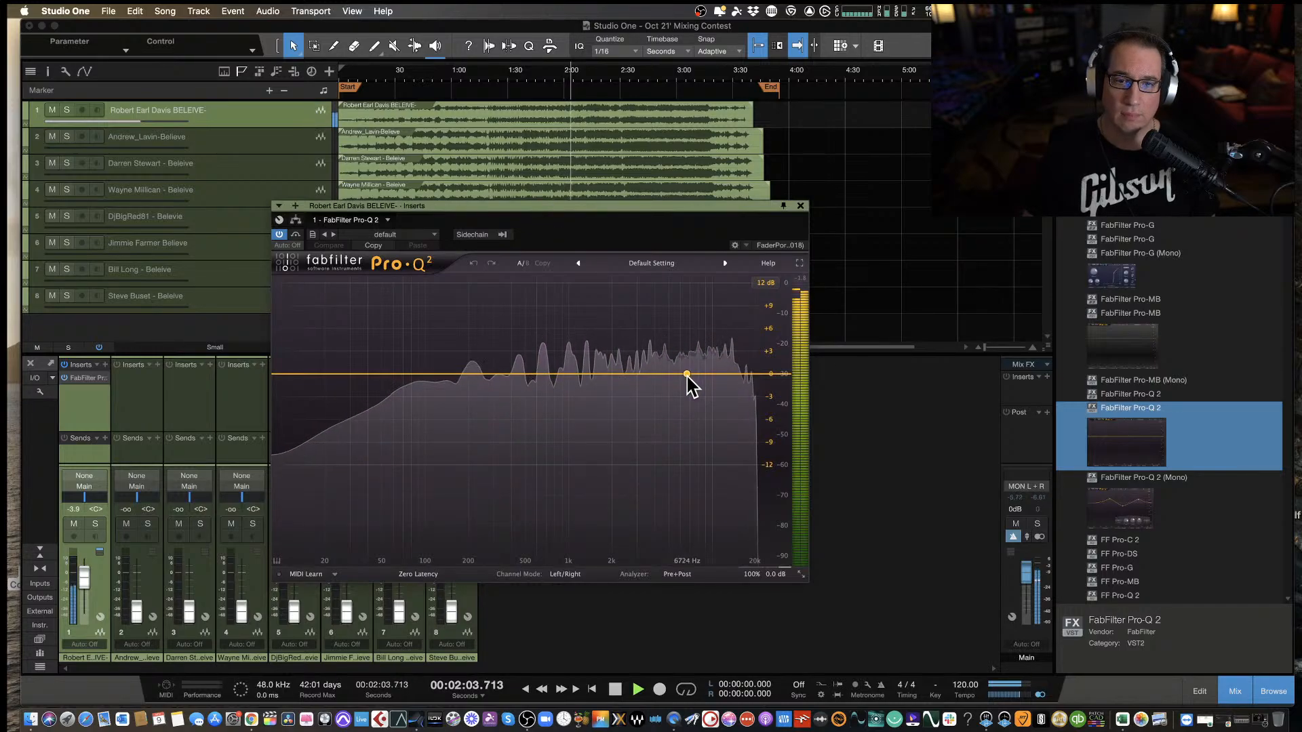
mouse_move(687, 374)
mouse_down()
mouse_move(689, 328)
mouse_move(680, 400)
mouse_move(693, 396)
mouse_up()
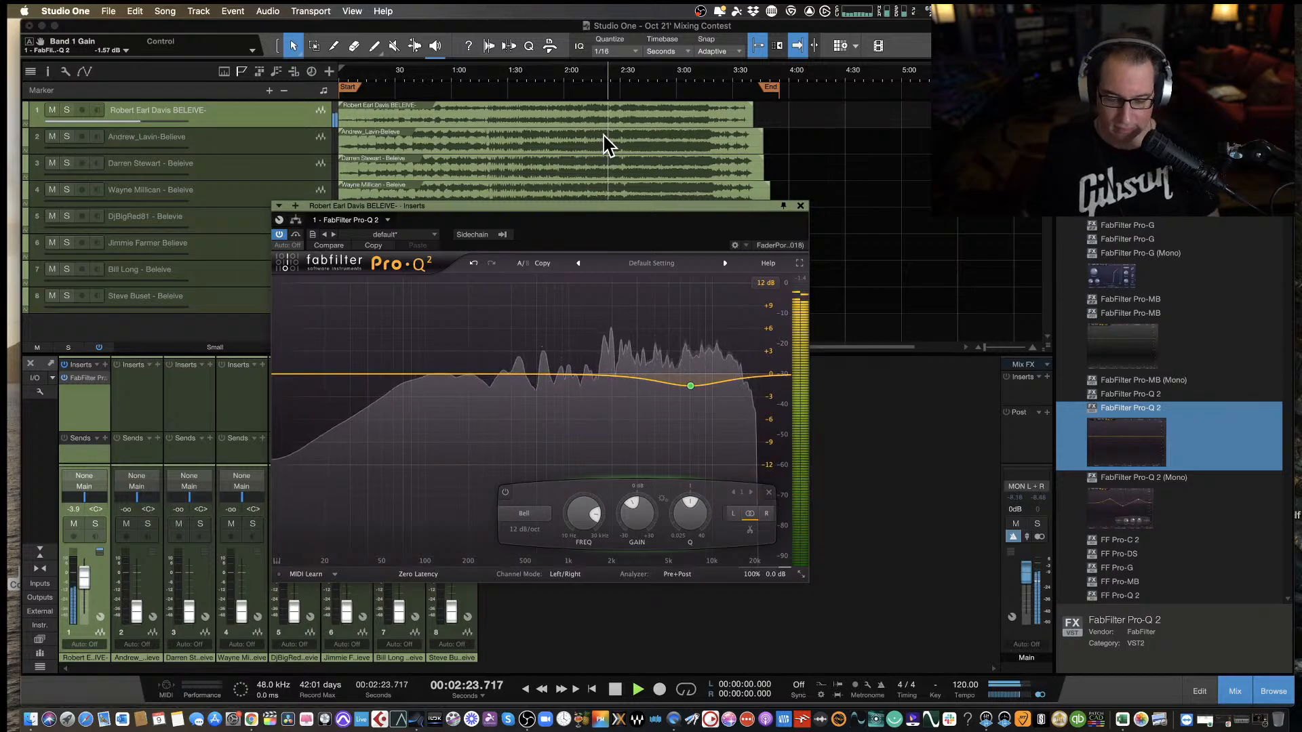
drag(517, 206, 495, 255)
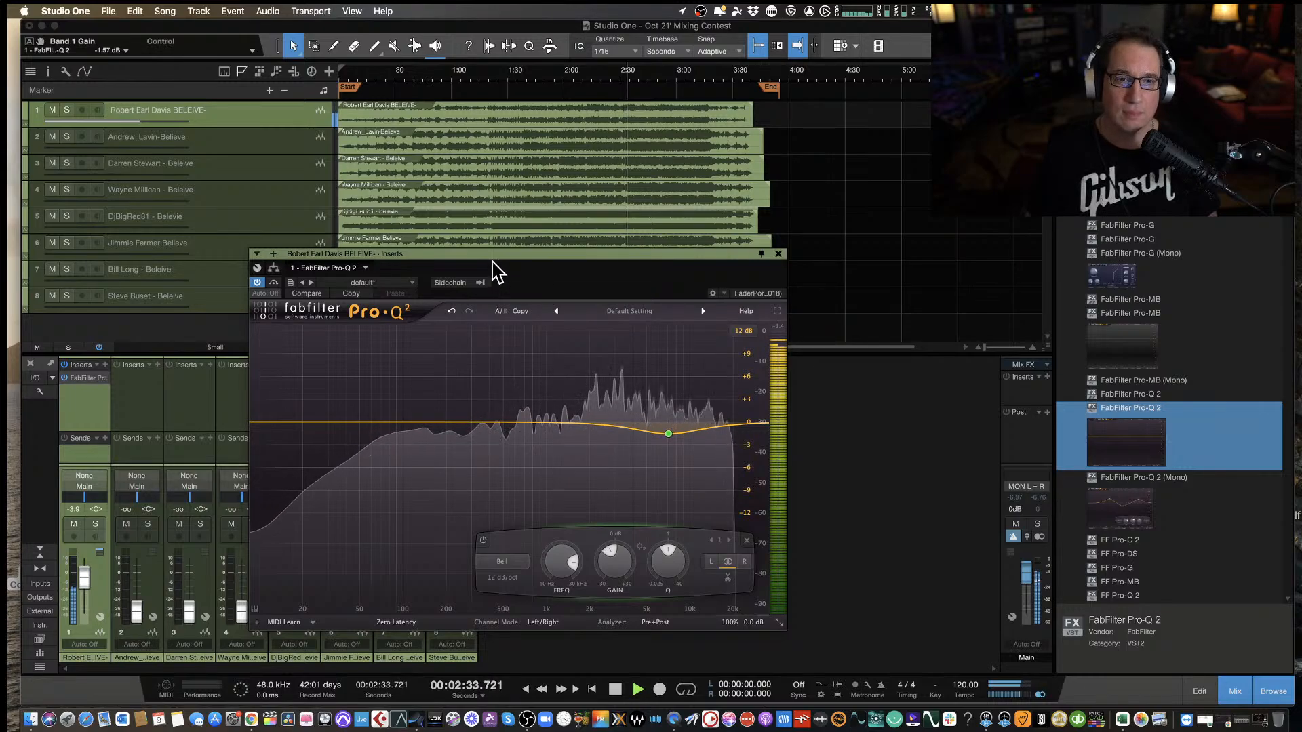
drag(494, 252, 514, 261)
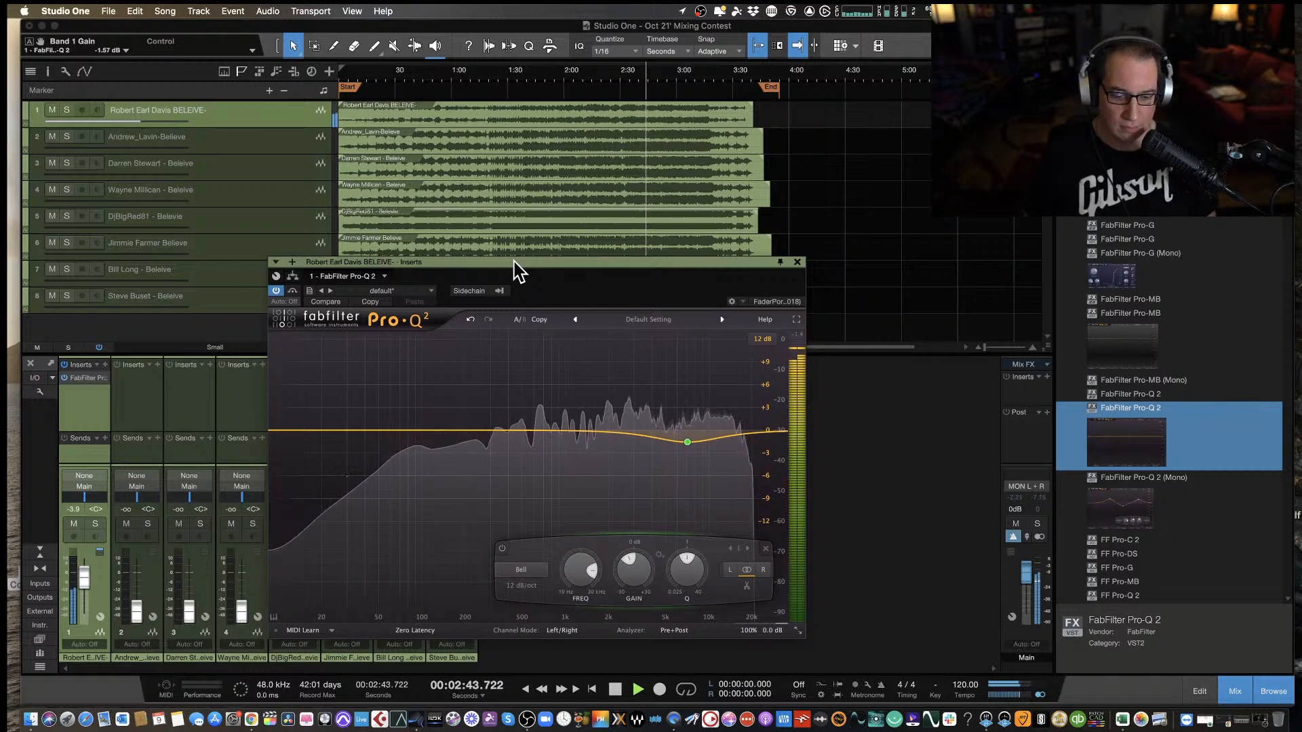
key(space)
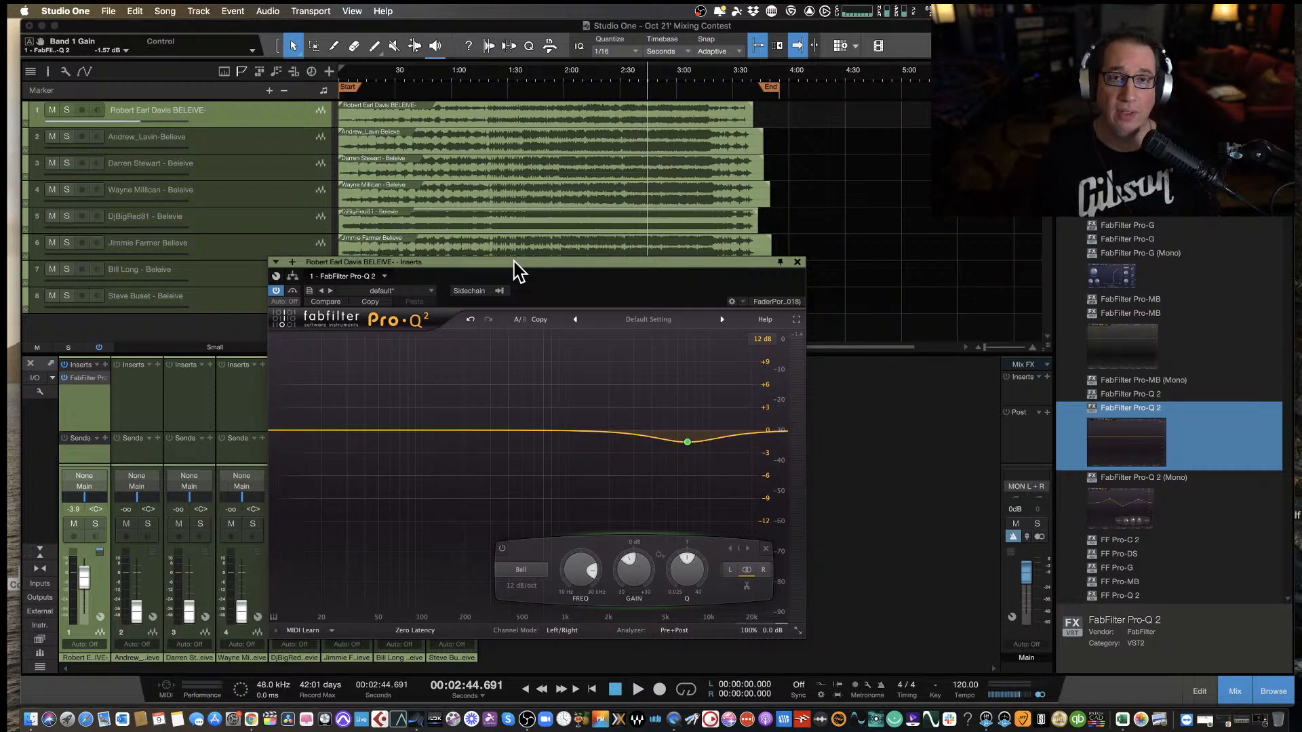
Play the first track on from 2:44 to about 3:19 with the 7 kHz Pro-Q 2 cut active.
mouse_move(682, 480)
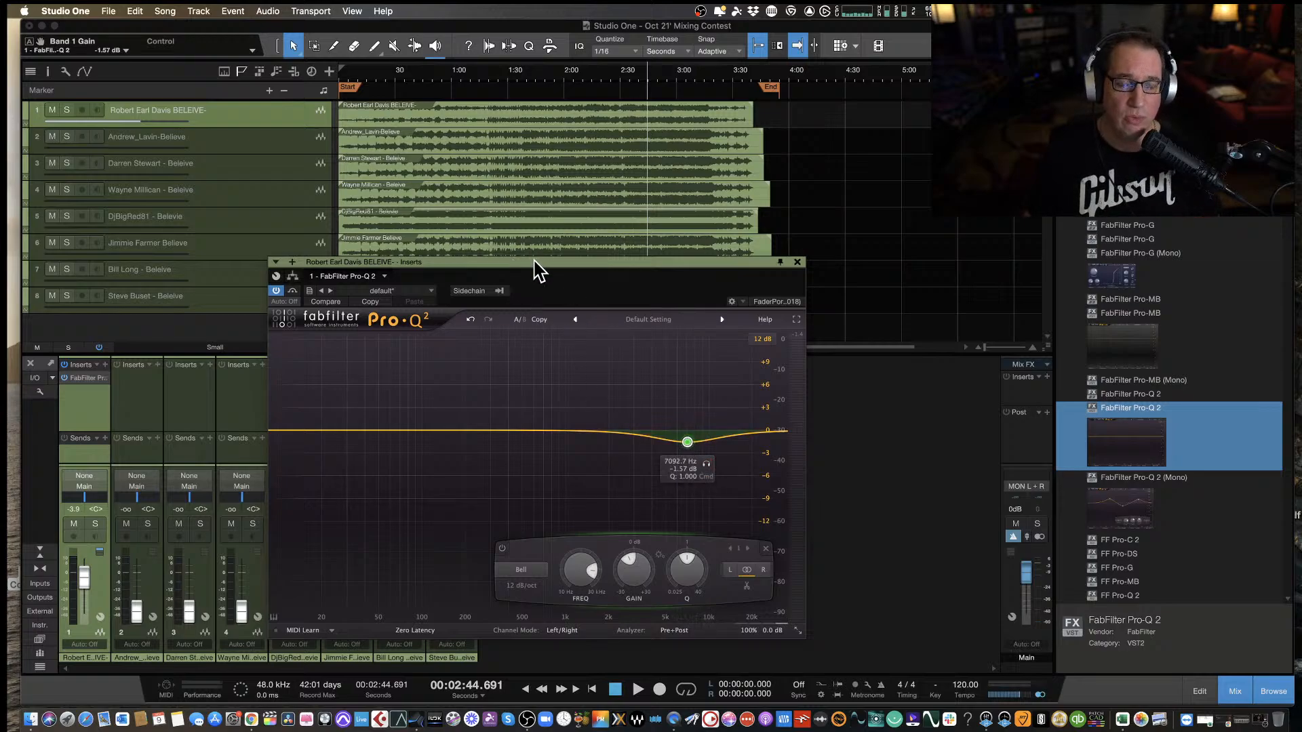
drag(539, 267, 508, 270)
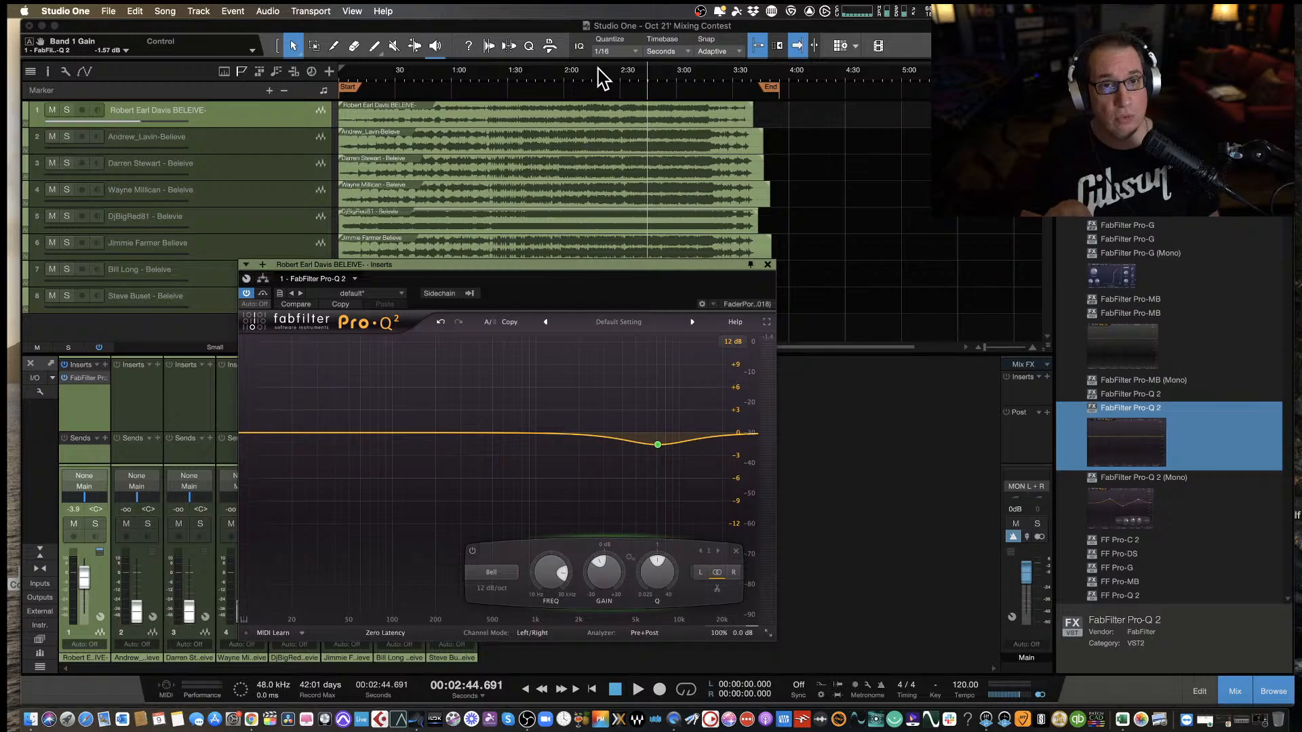
key(space)
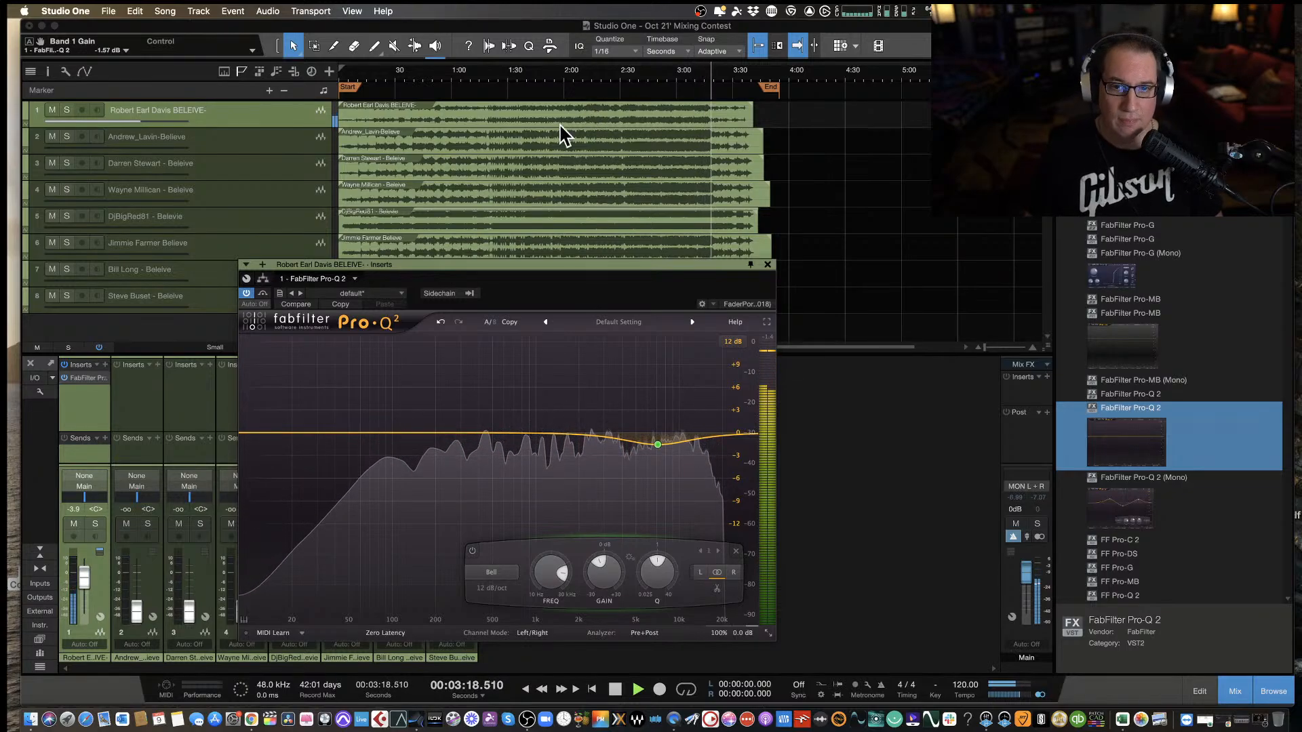
key(space)
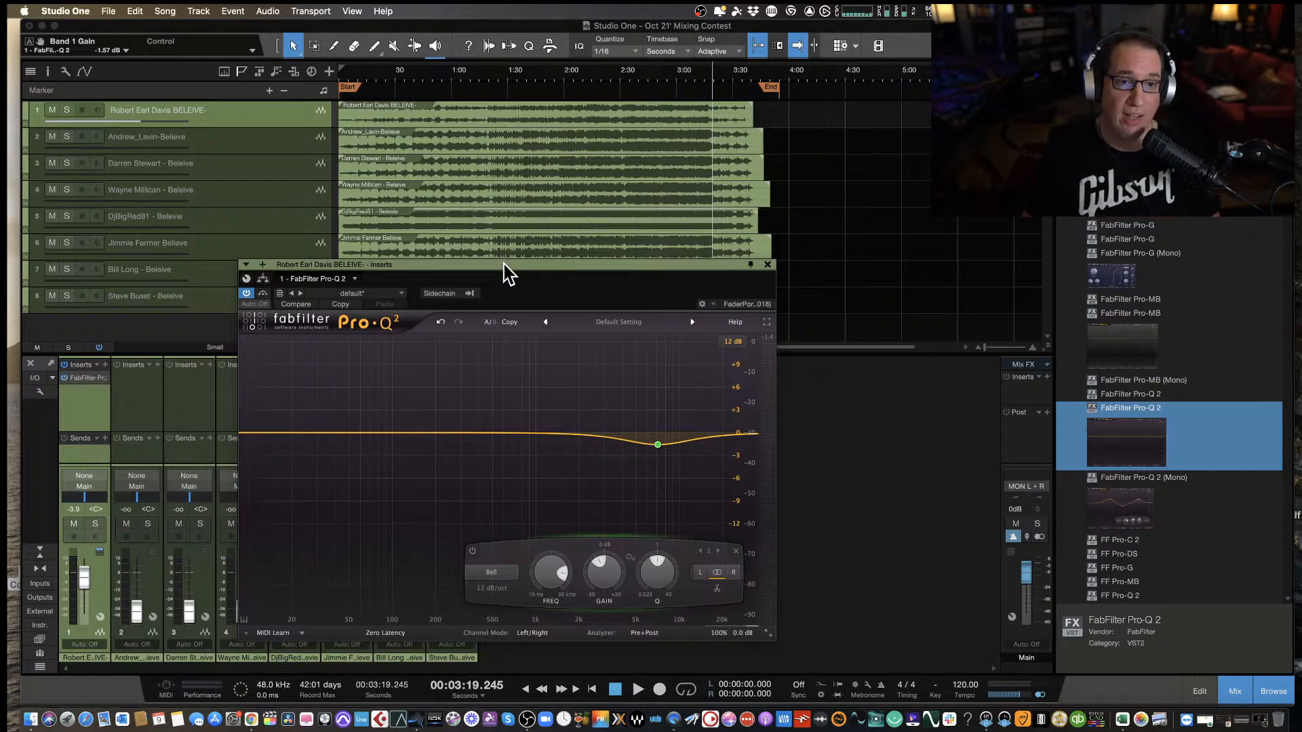
drag(504, 262, 522, 213)
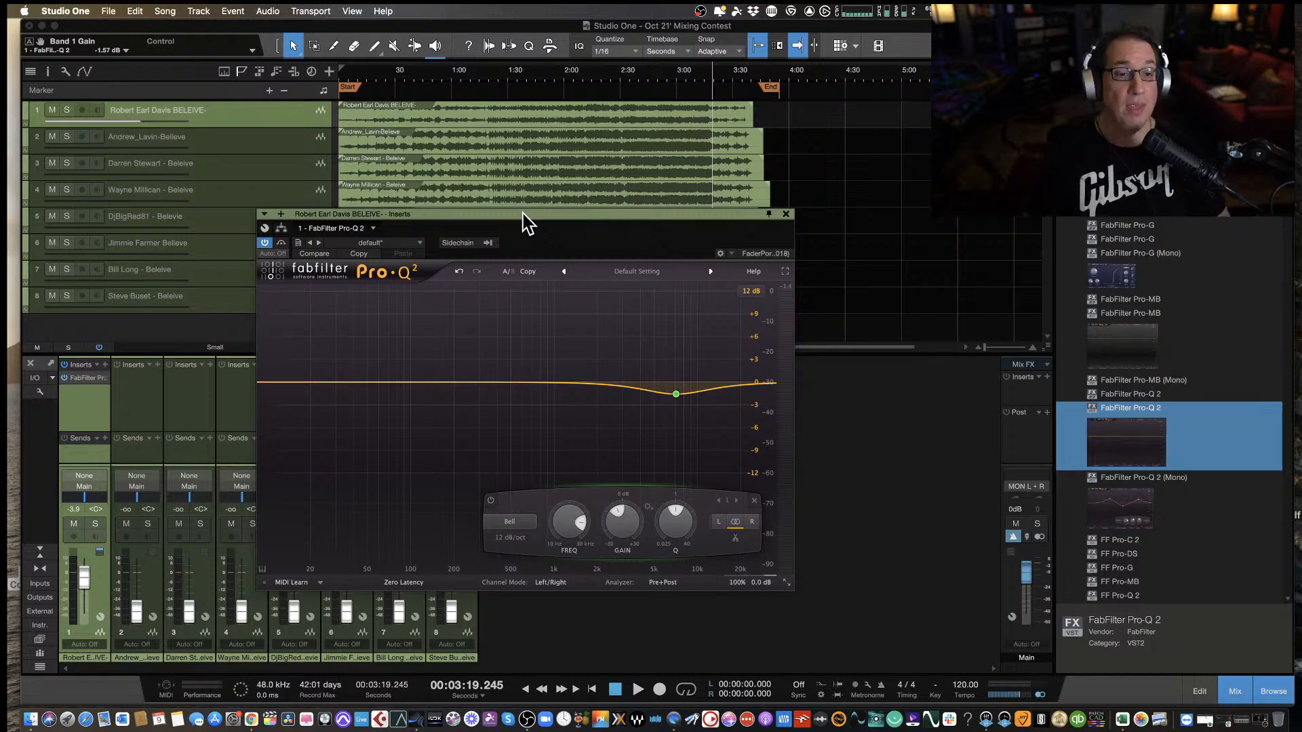
drag(523, 213, 508, 230)
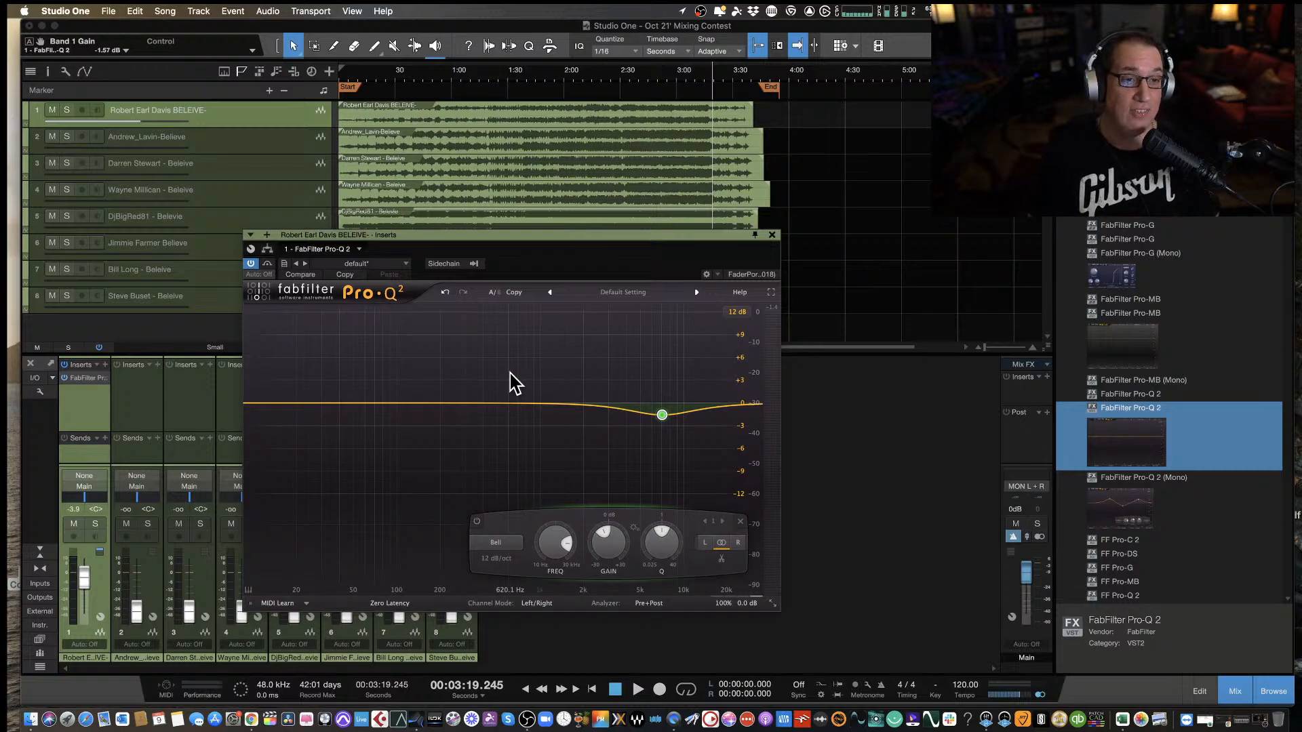
Close the first track's equalizer, return to the song start and pull that track's fader all the way down.
click(773, 235)
key(comma)
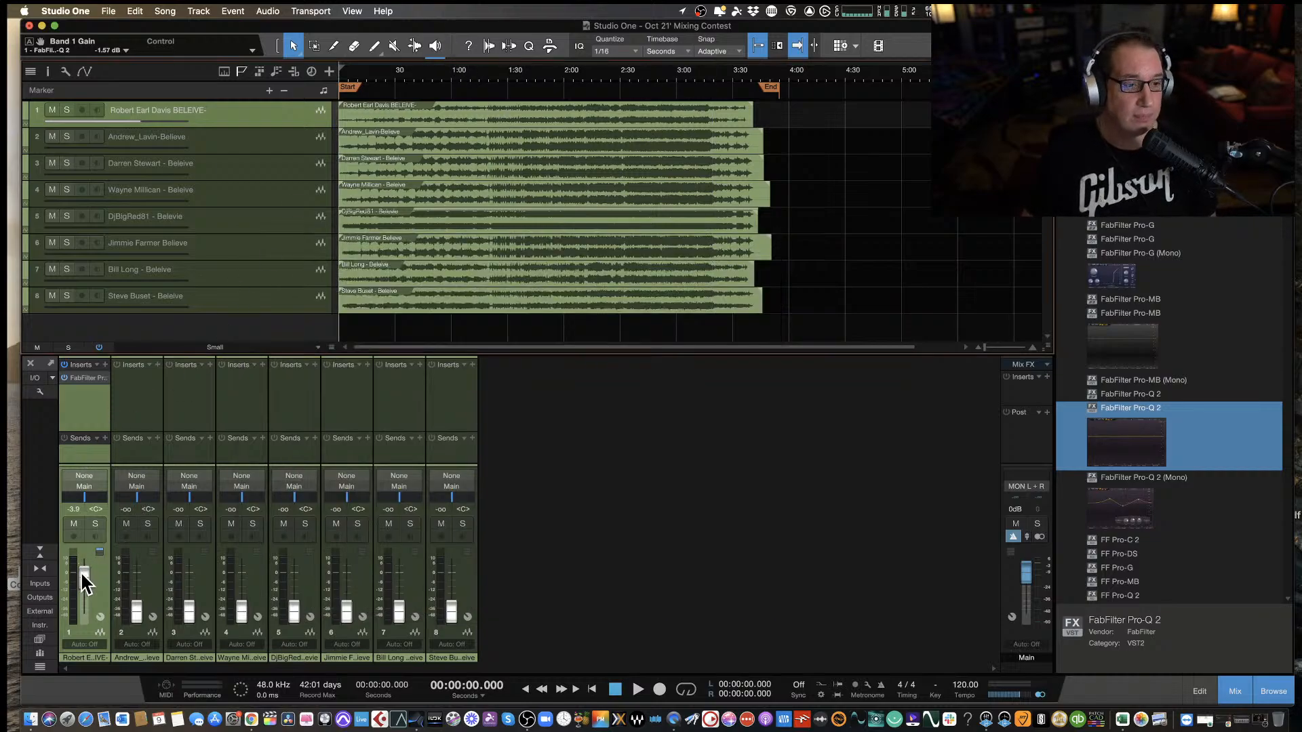
drag(84, 582, 103, 693)
Select the second track and play it from the start with its fader raised to about -3.4 dB.
click(135, 405)
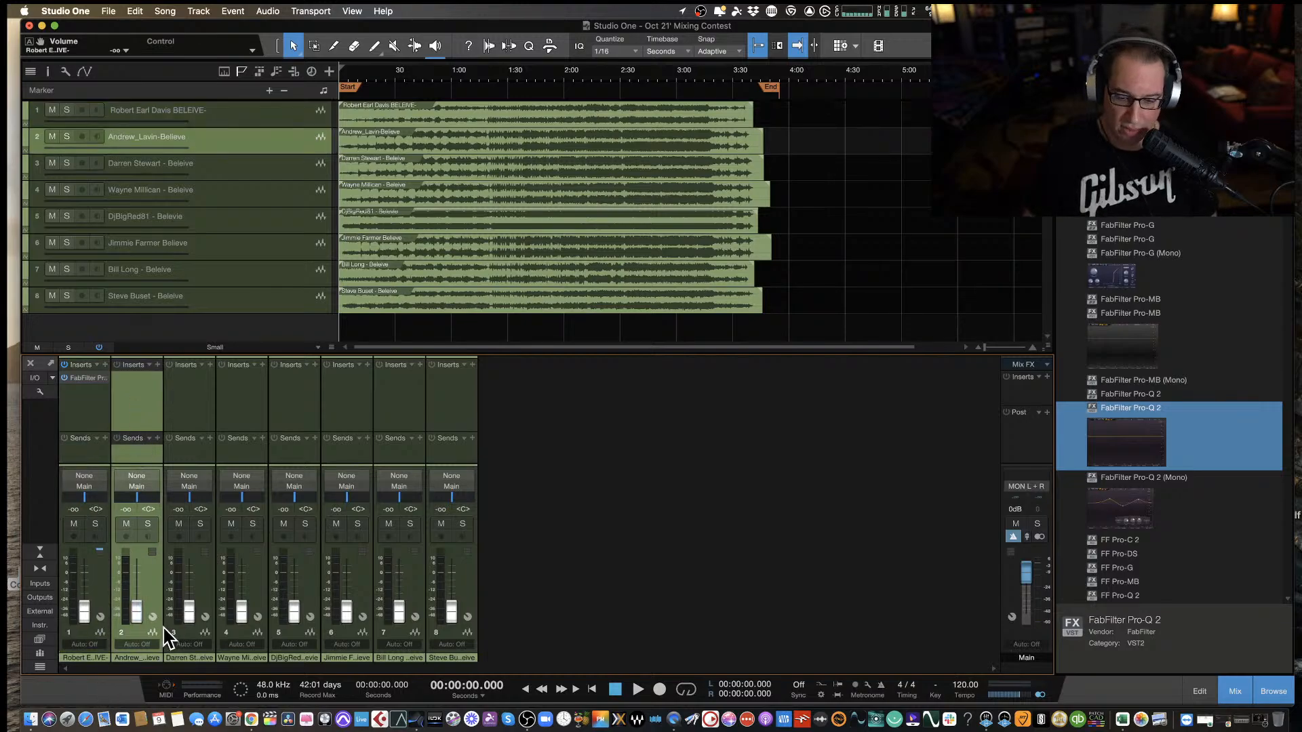
drag(136, 611, 134, 581)
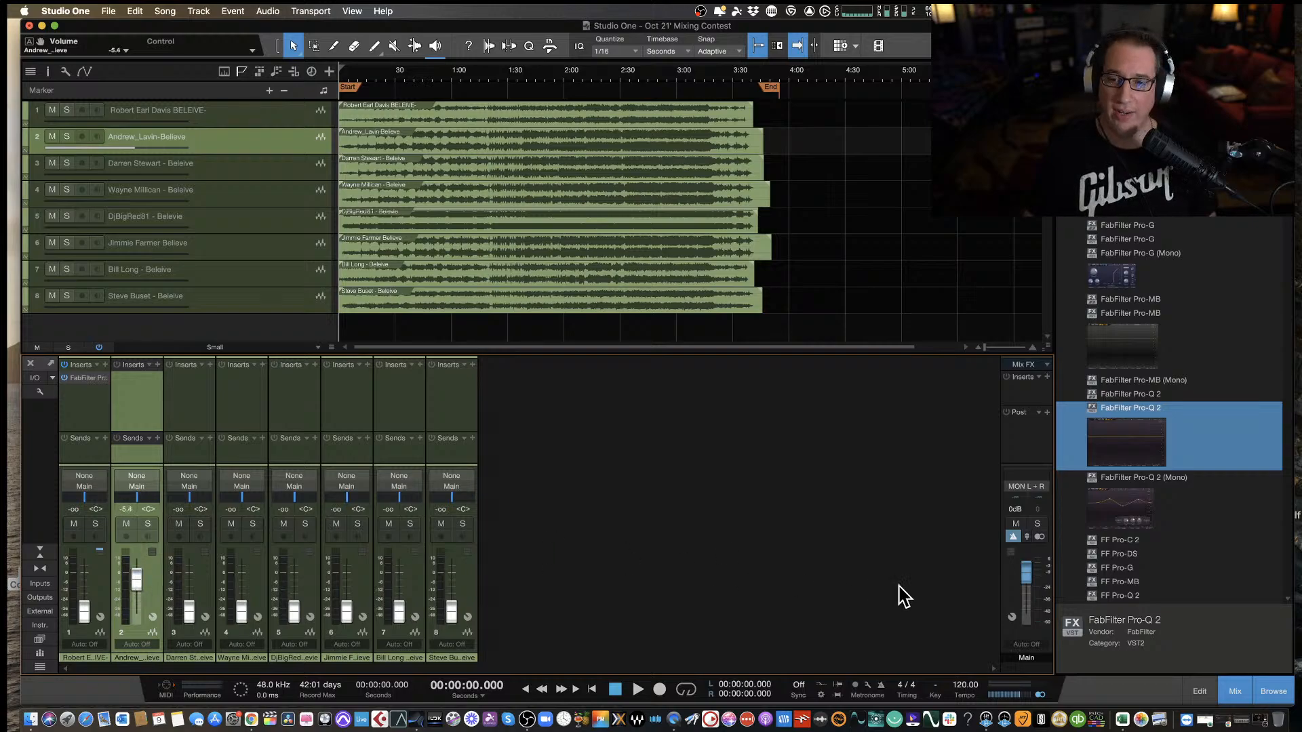
key(space)
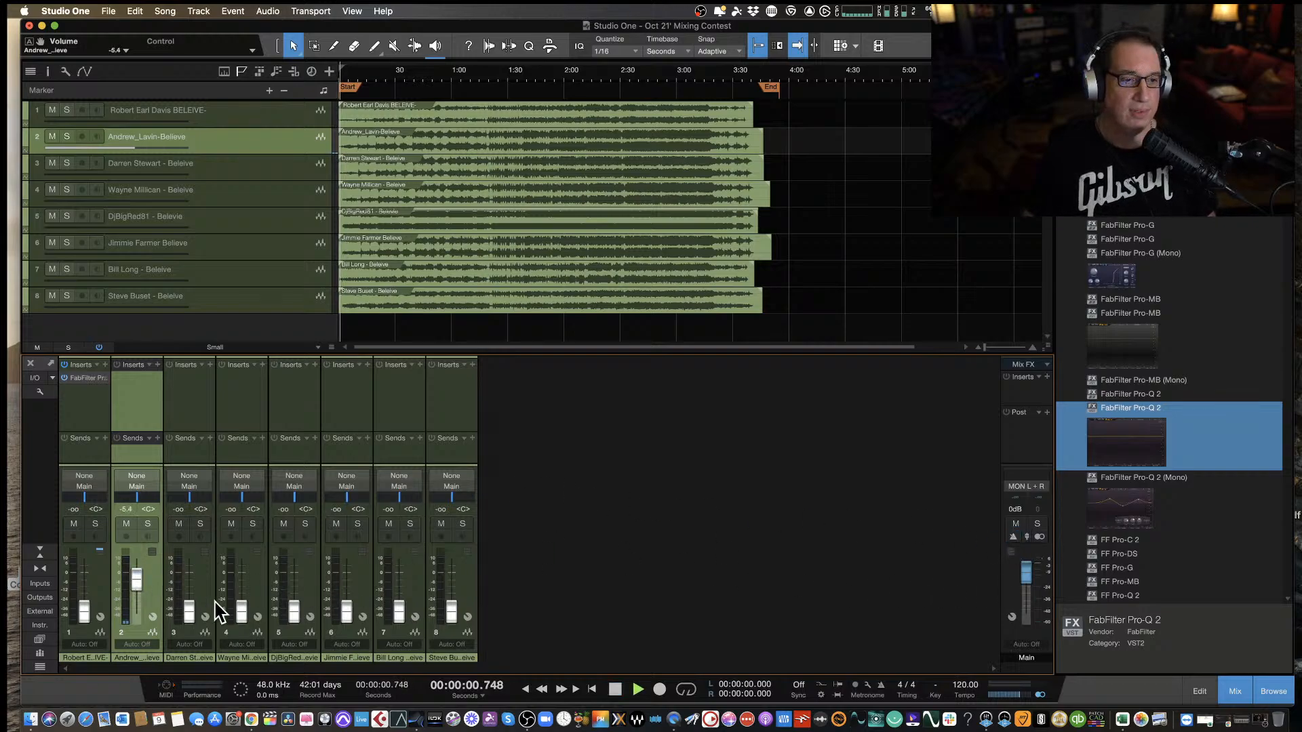
drag(135, 578, 131, 576)
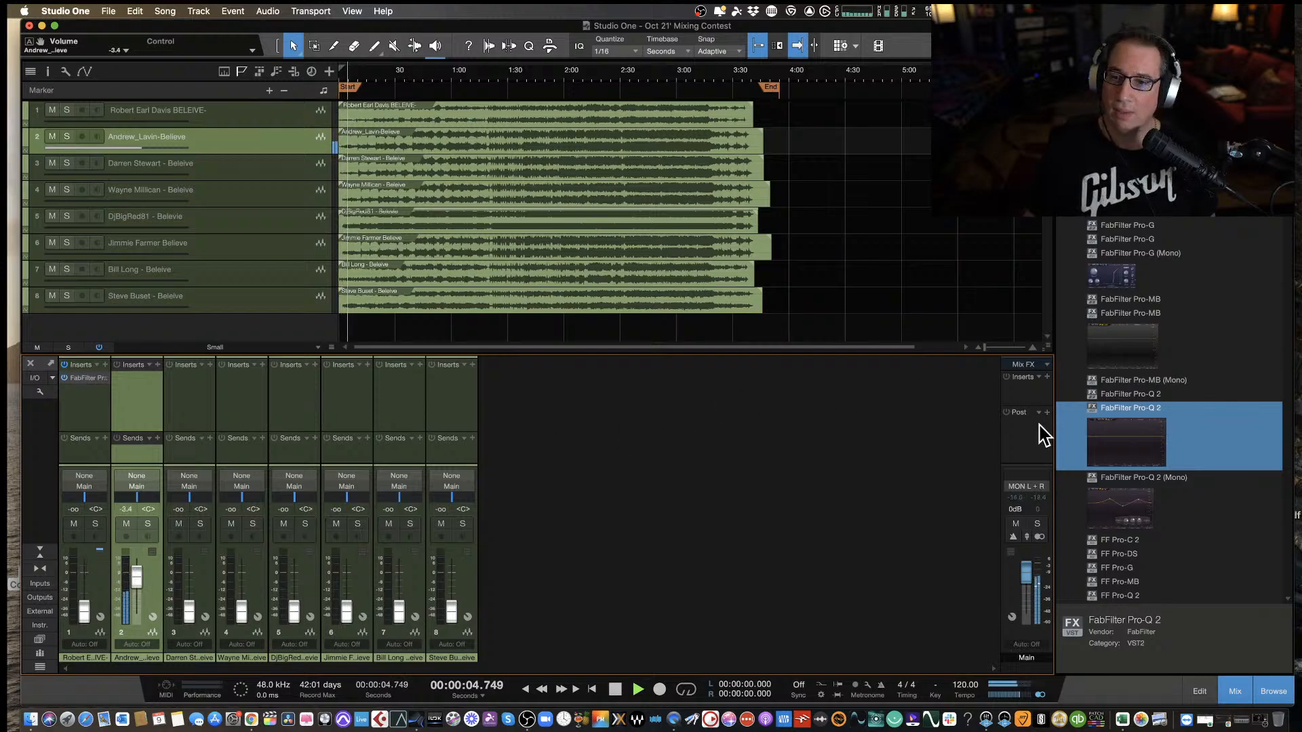
Insert the stereo FabFilter Pro-Q 2 on the second track and lower the track's fader to about -7.0 dB.
drag(1122, 453, 142, 390)
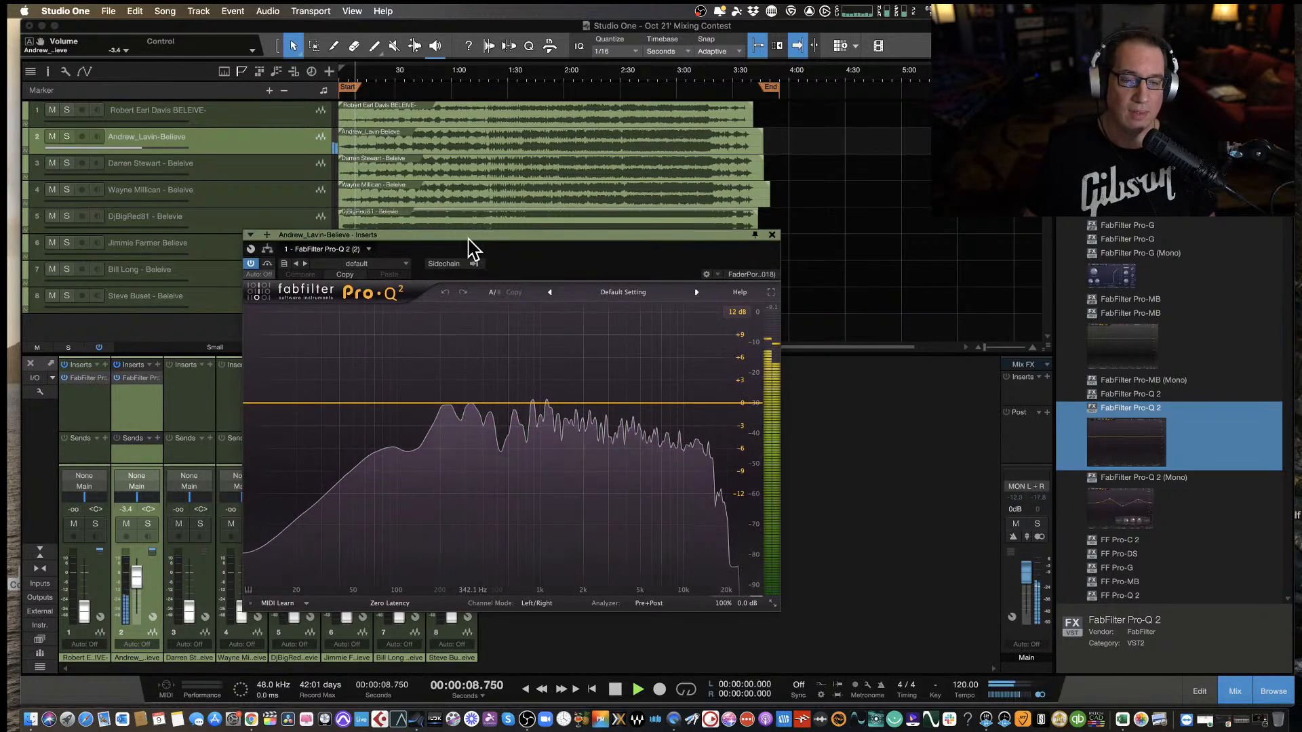
drag(472, 246, 505, 251)
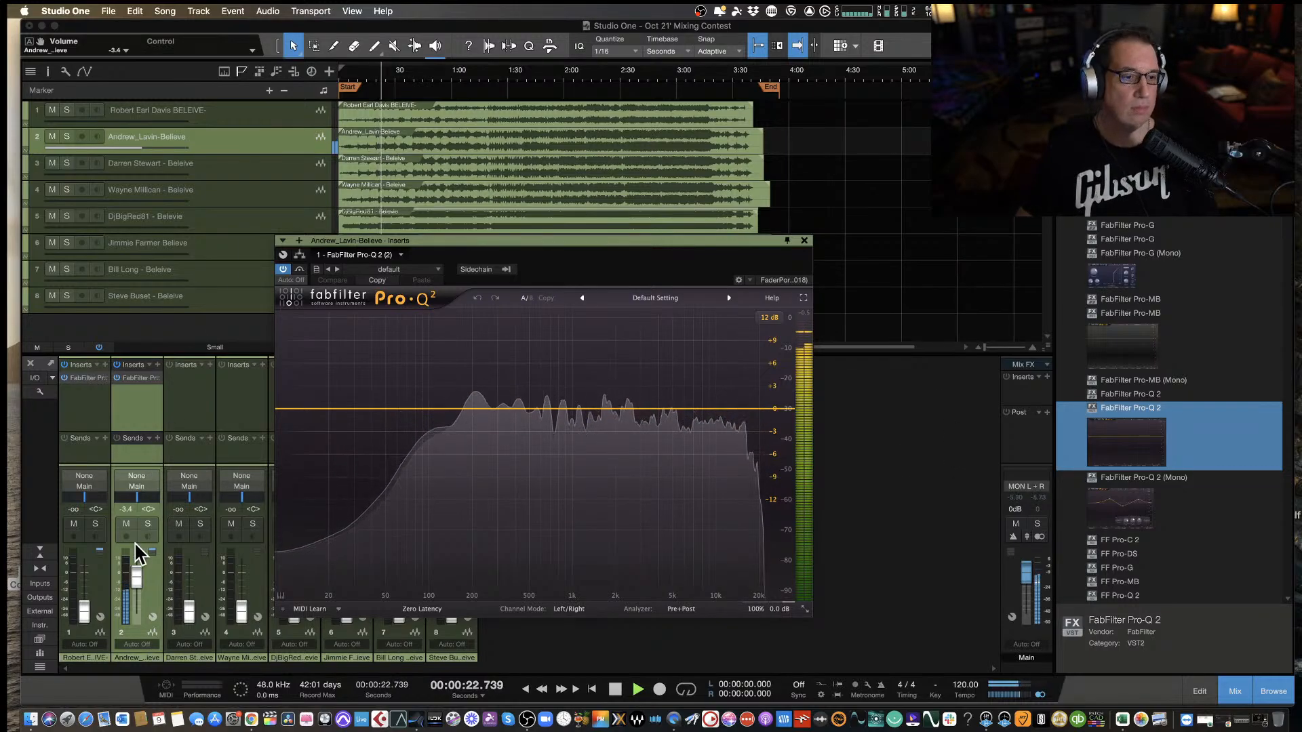
drag(135, 580, 136, 588)
Add a bell cut of about 1.88 dB near 629 Hz on the second track and listen until about 1:36.
drag(503, 409, 543, 426)
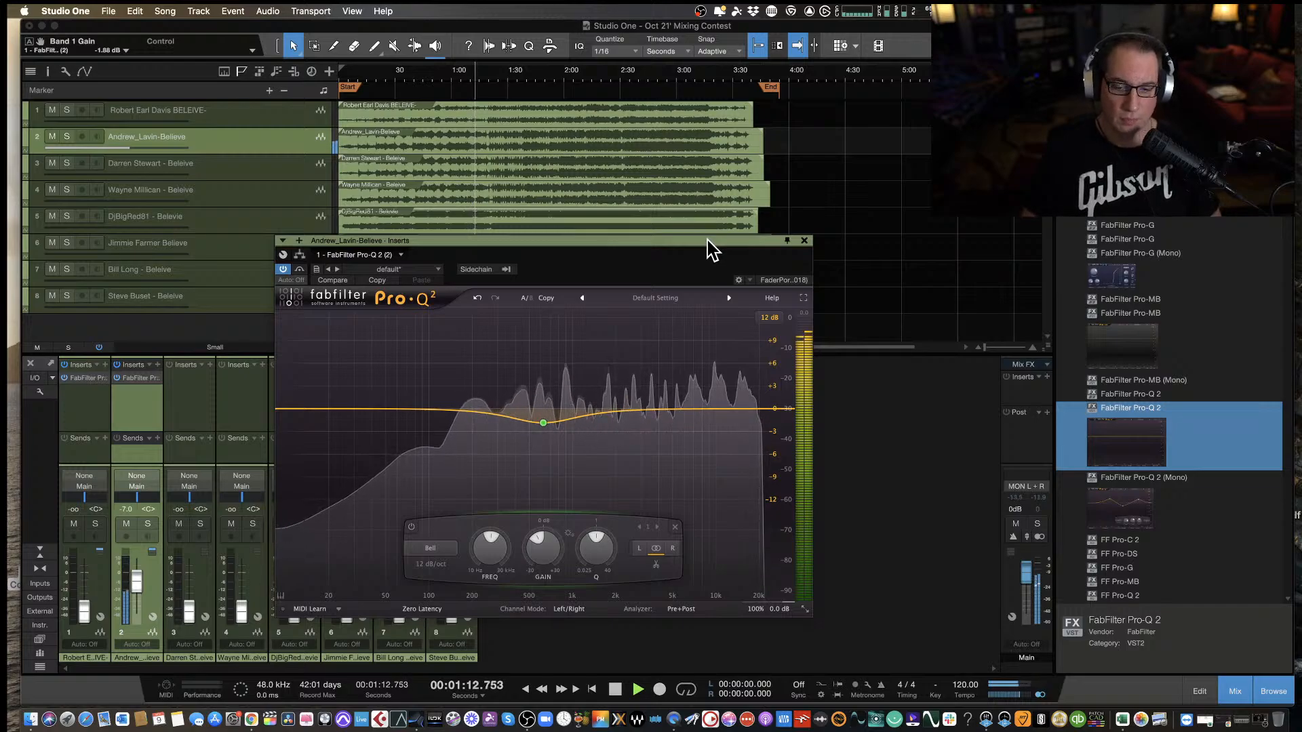
drag(707, 240, 682, 240)
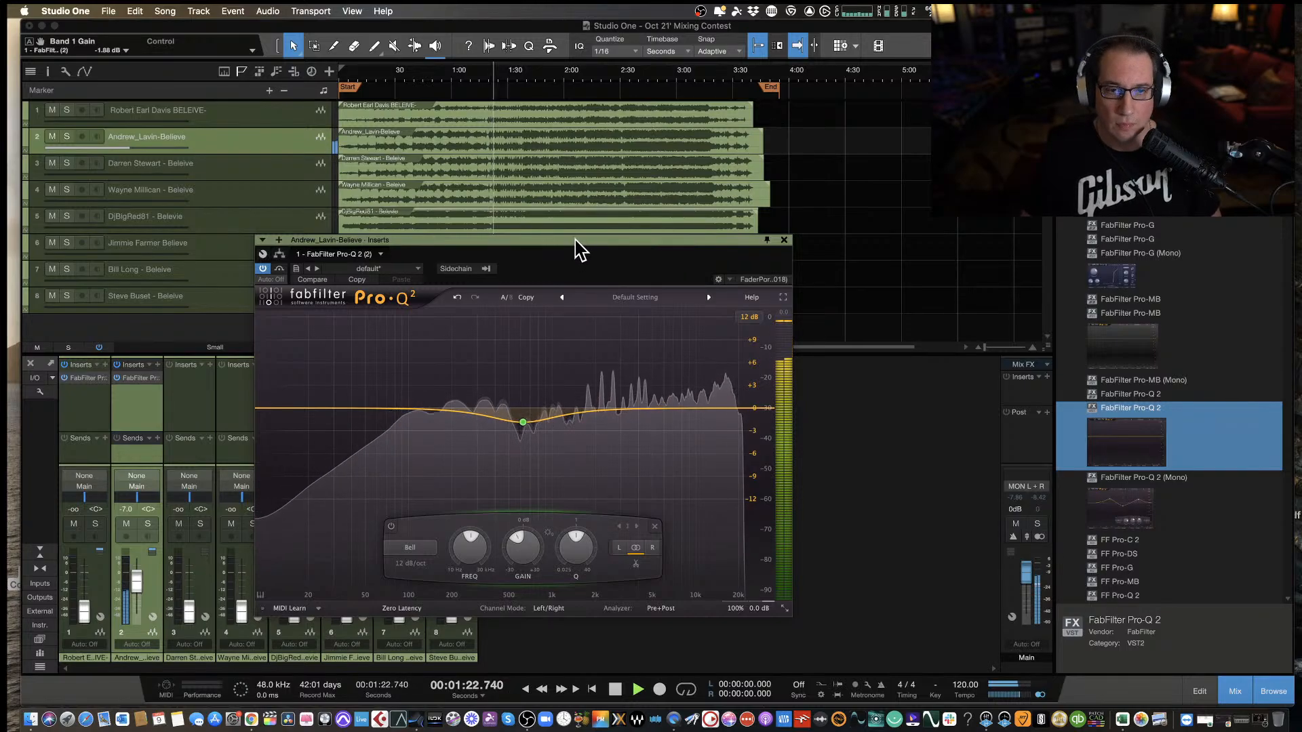
drag(575, 239, 564, 242)
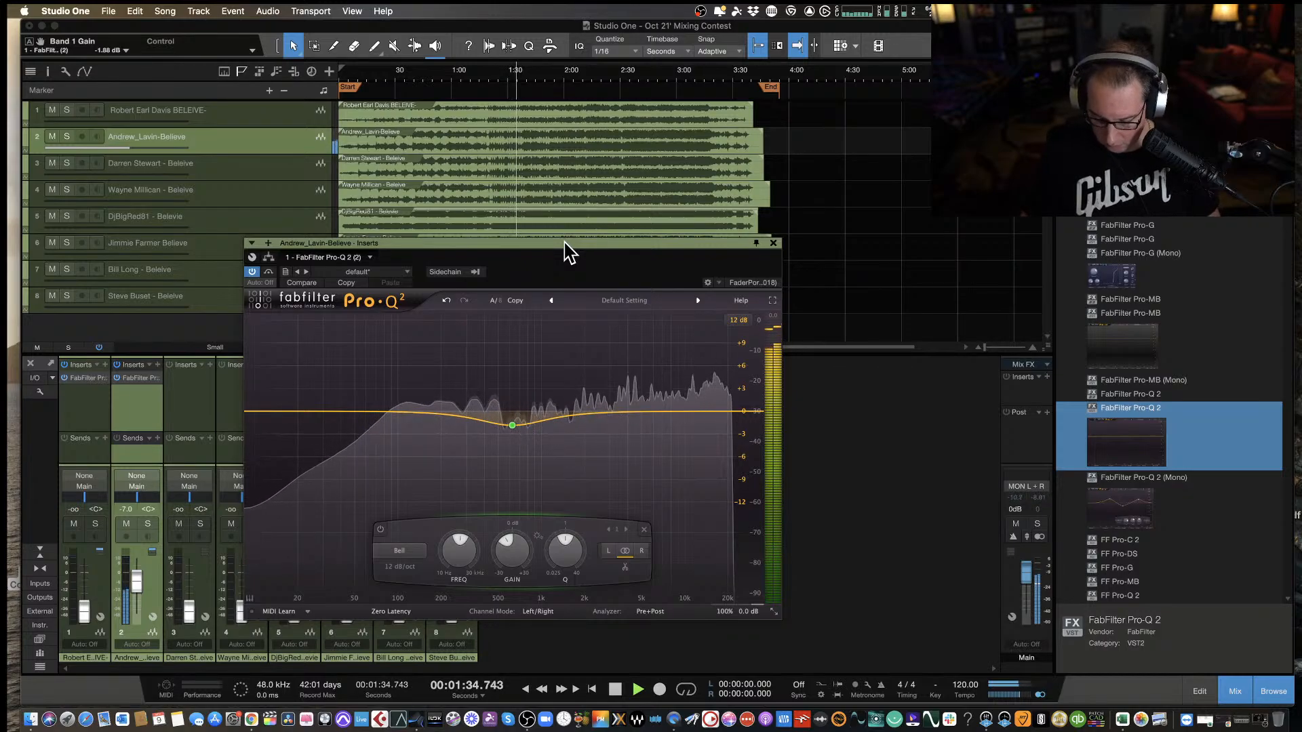
key(space)
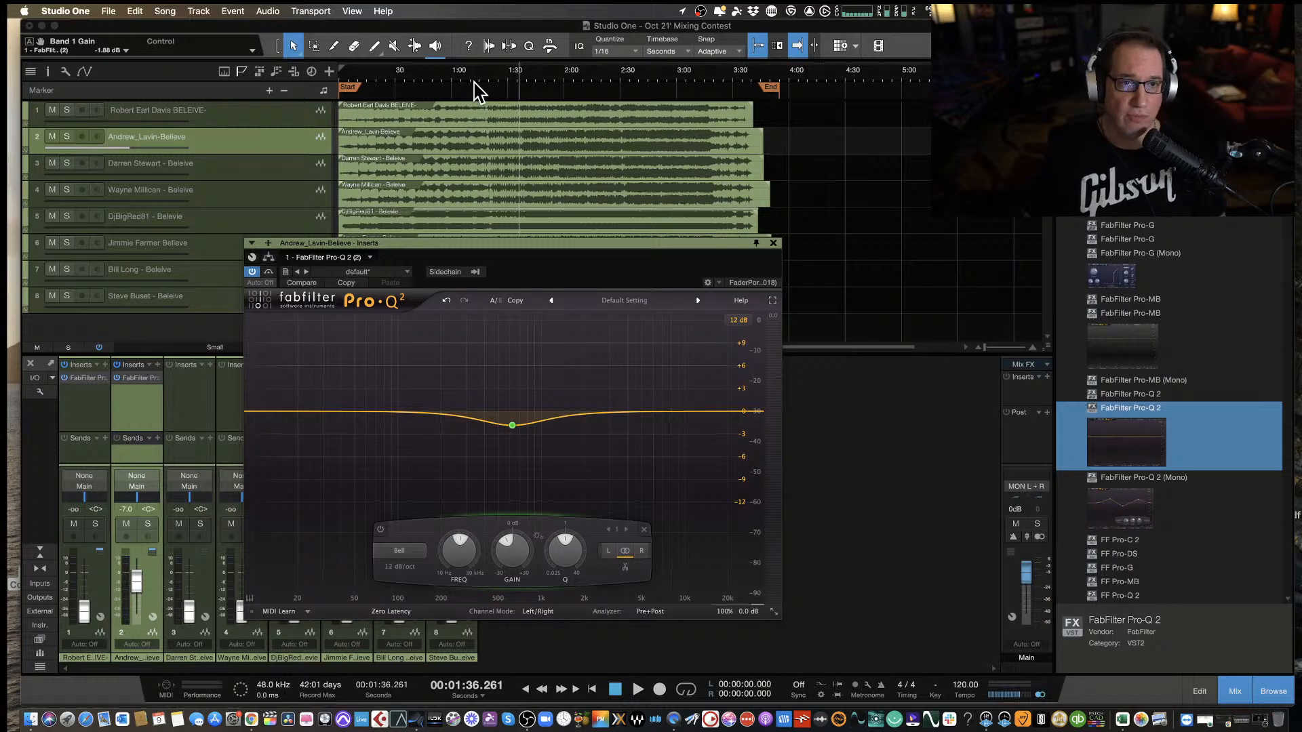
Continue listening to the second track from 1:36, pausing at about 2:12 and 2:48 before resuming playback.
key(space)
key(space)
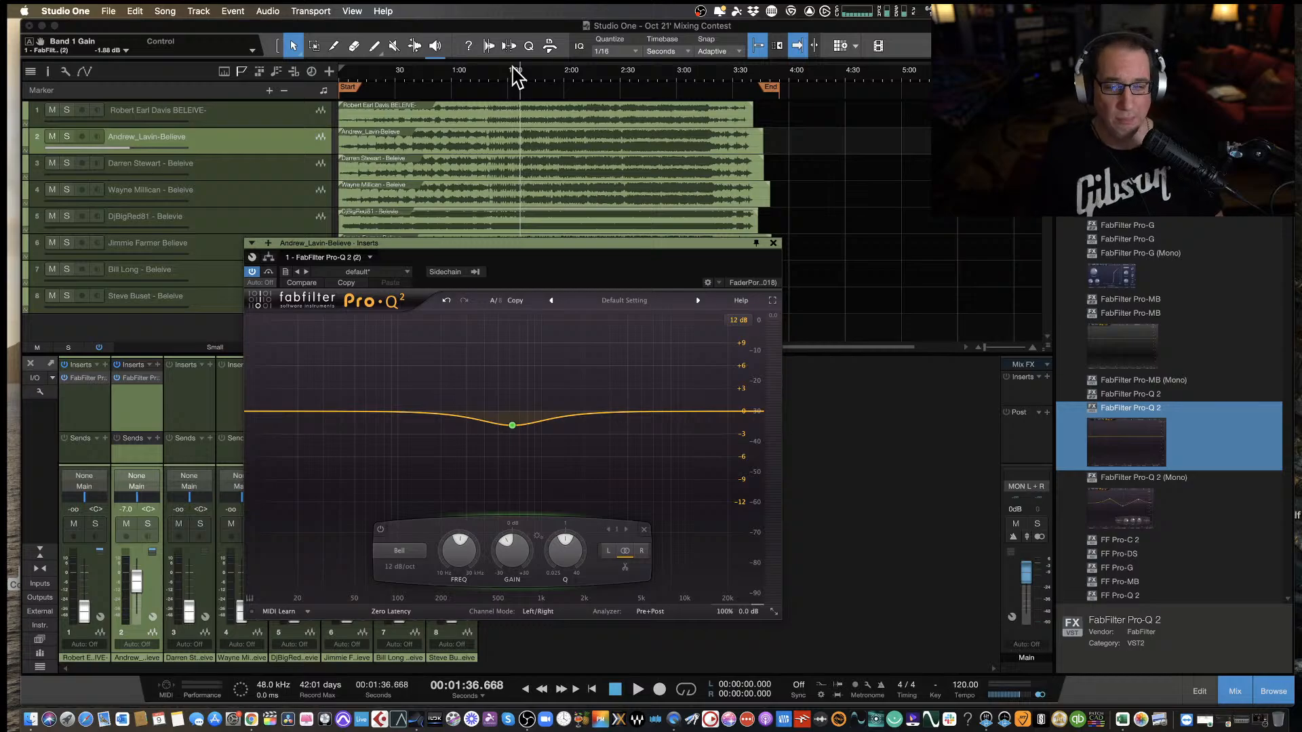
key(space)
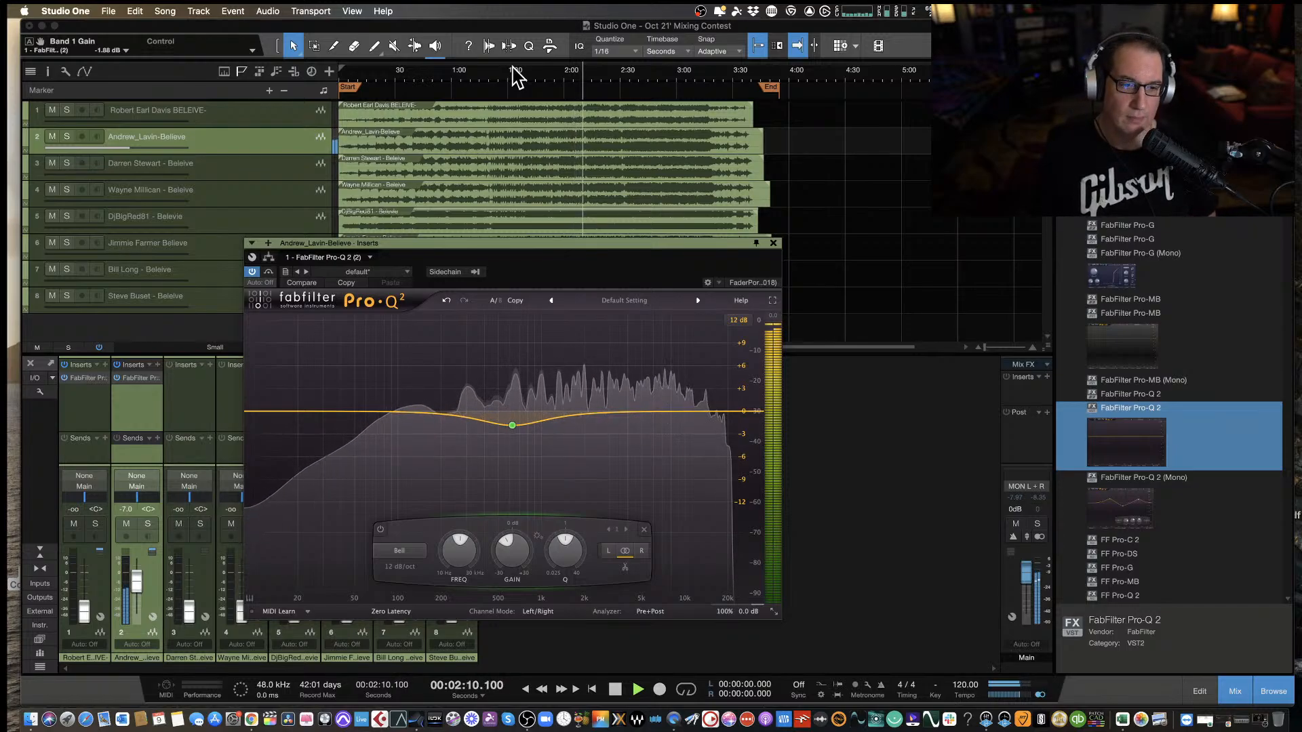
key(space)
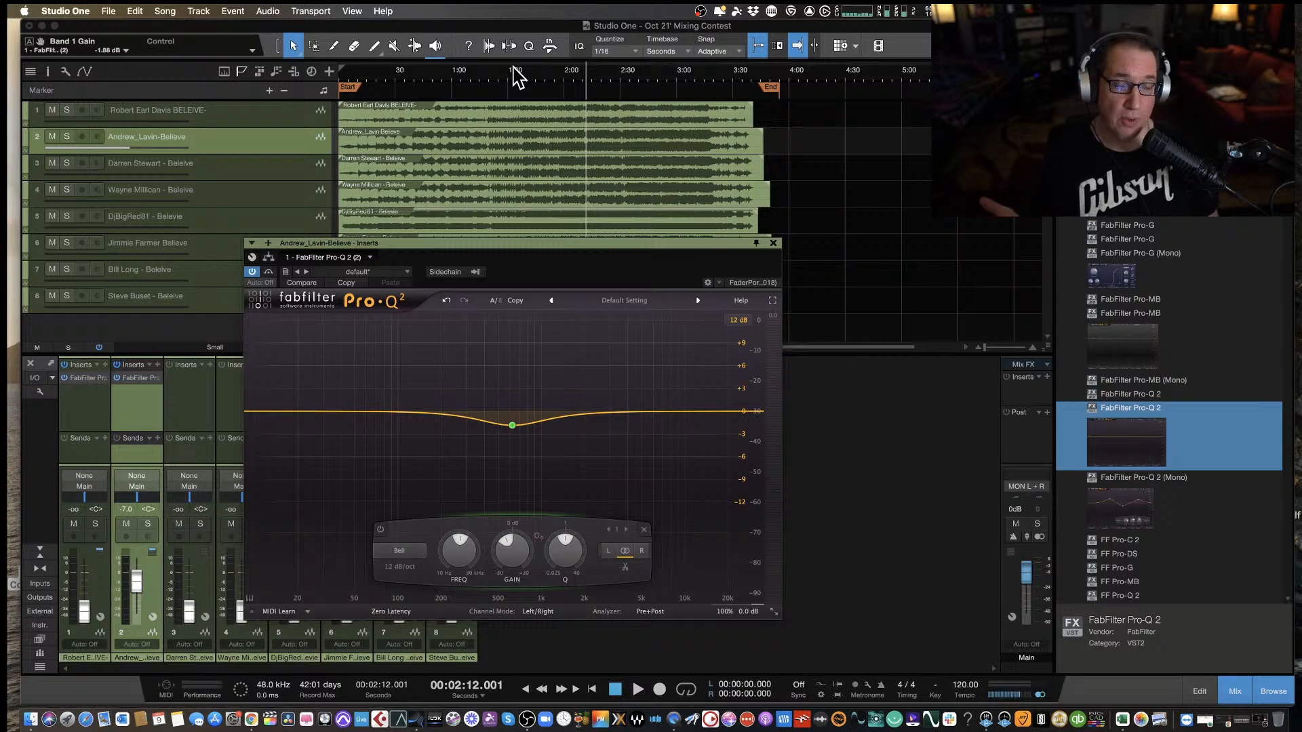
key(space)
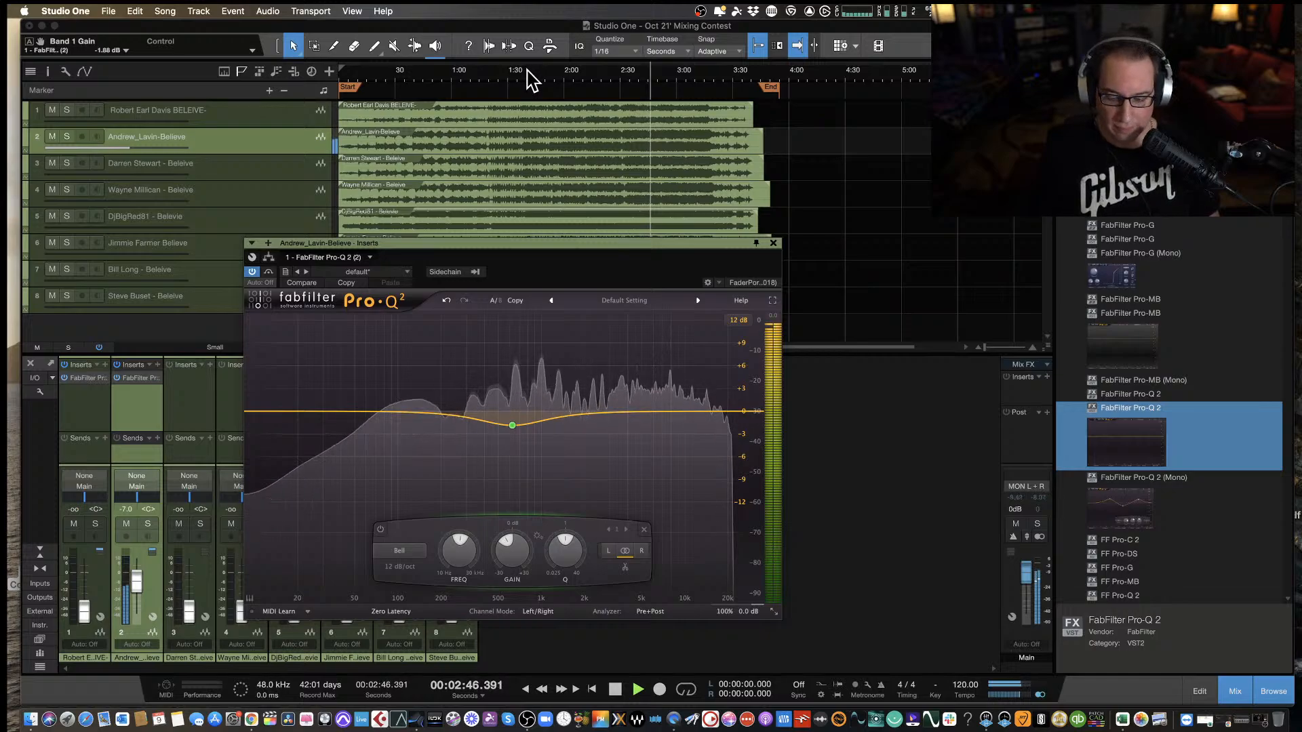
key(space)
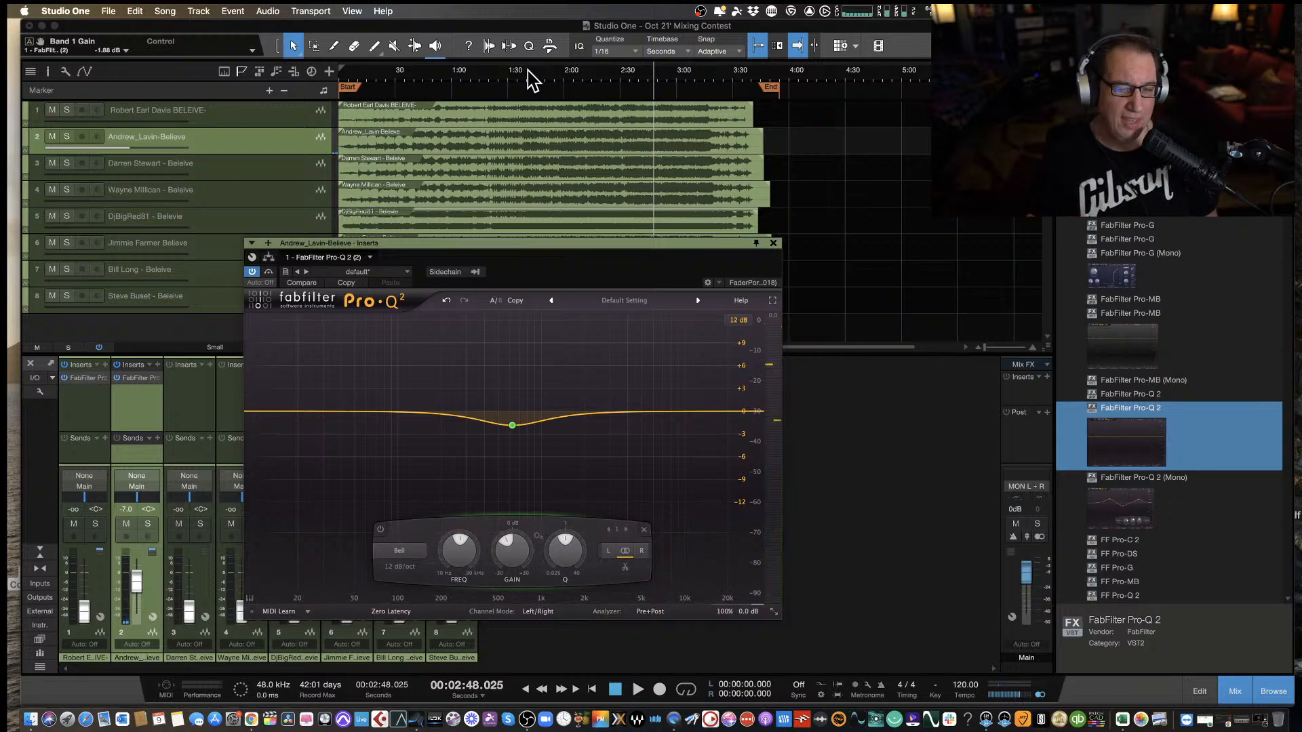
key(space)
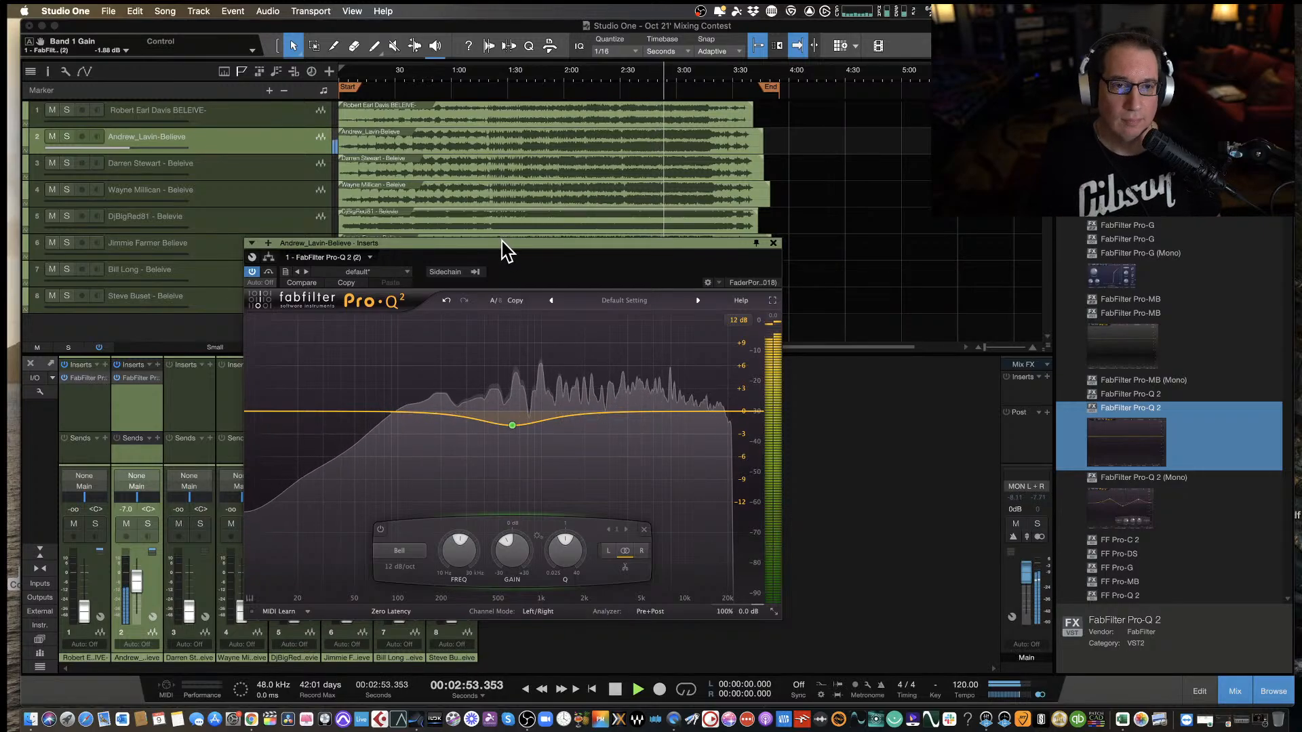
Add a second band boosting about 1.87 dB just below 10 kHz, and compare the sound with the equalizer bypassed.
drag(502, 250, 530, 251)
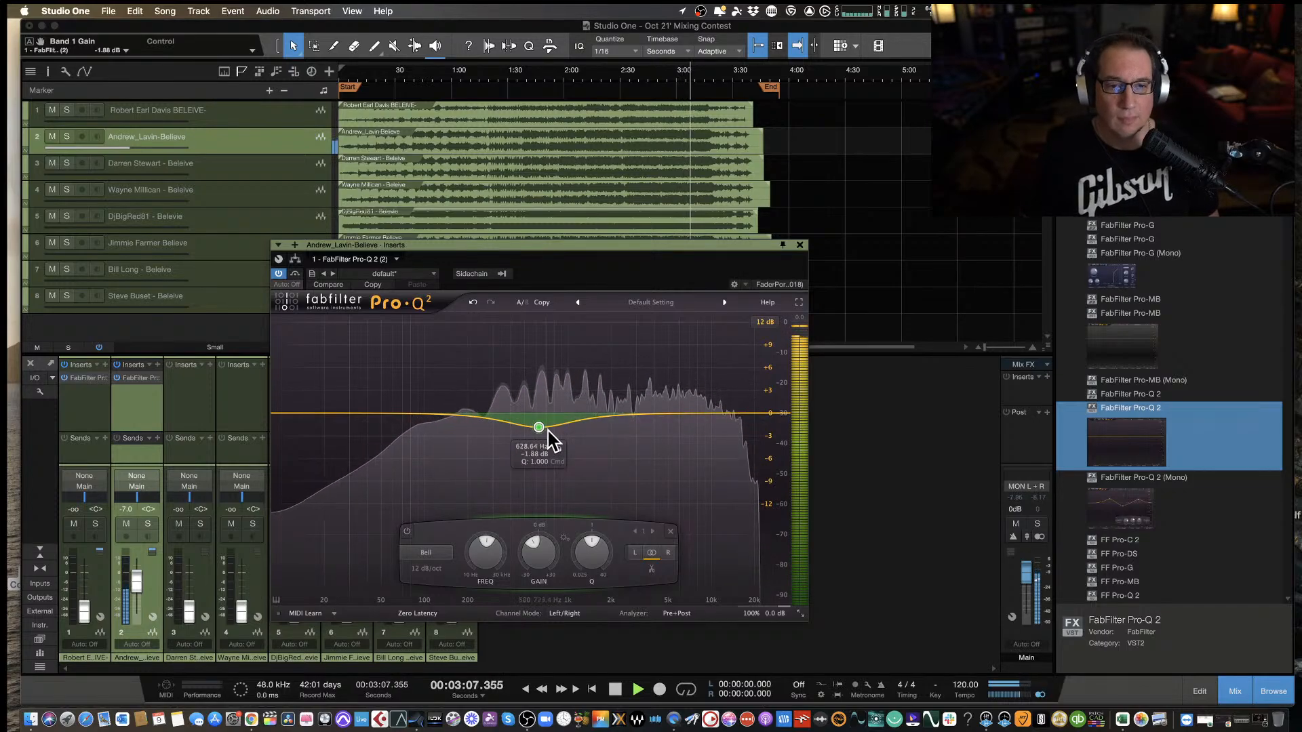
drag(606, 418, 703, 401)
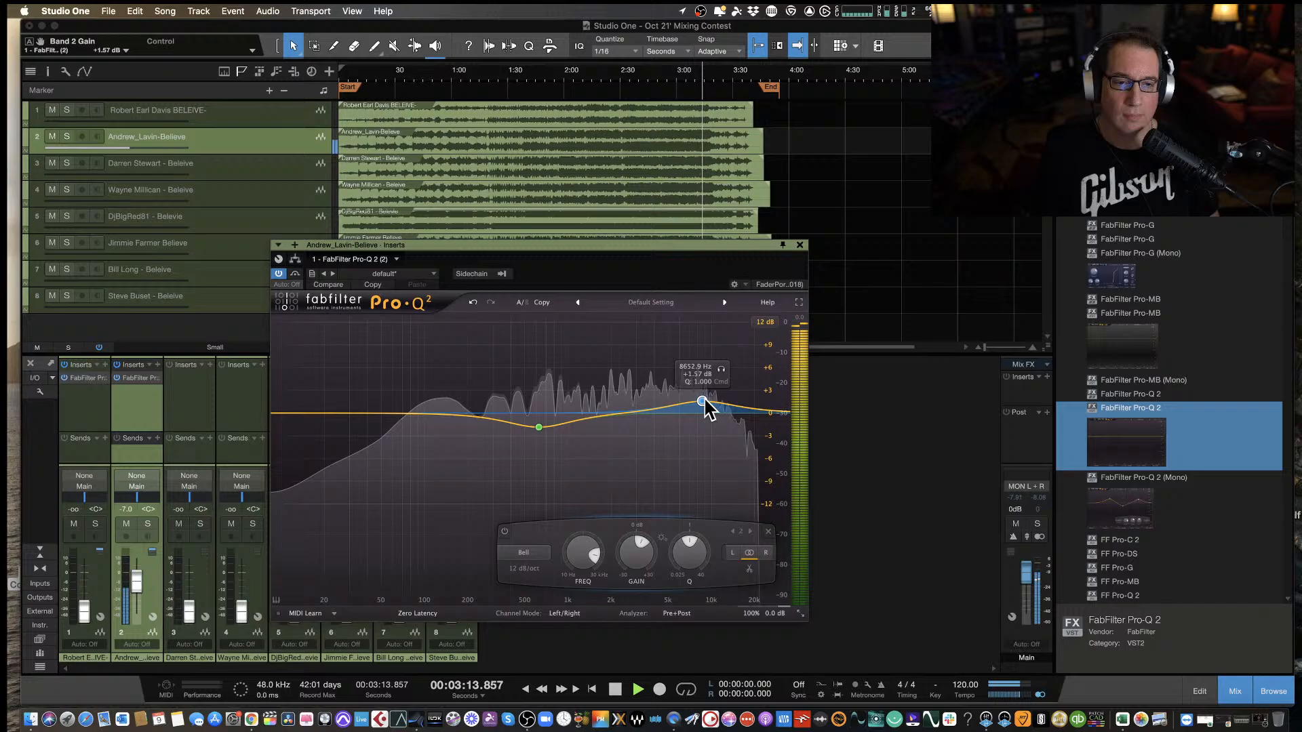
click(296, 274)
click(297, 274)
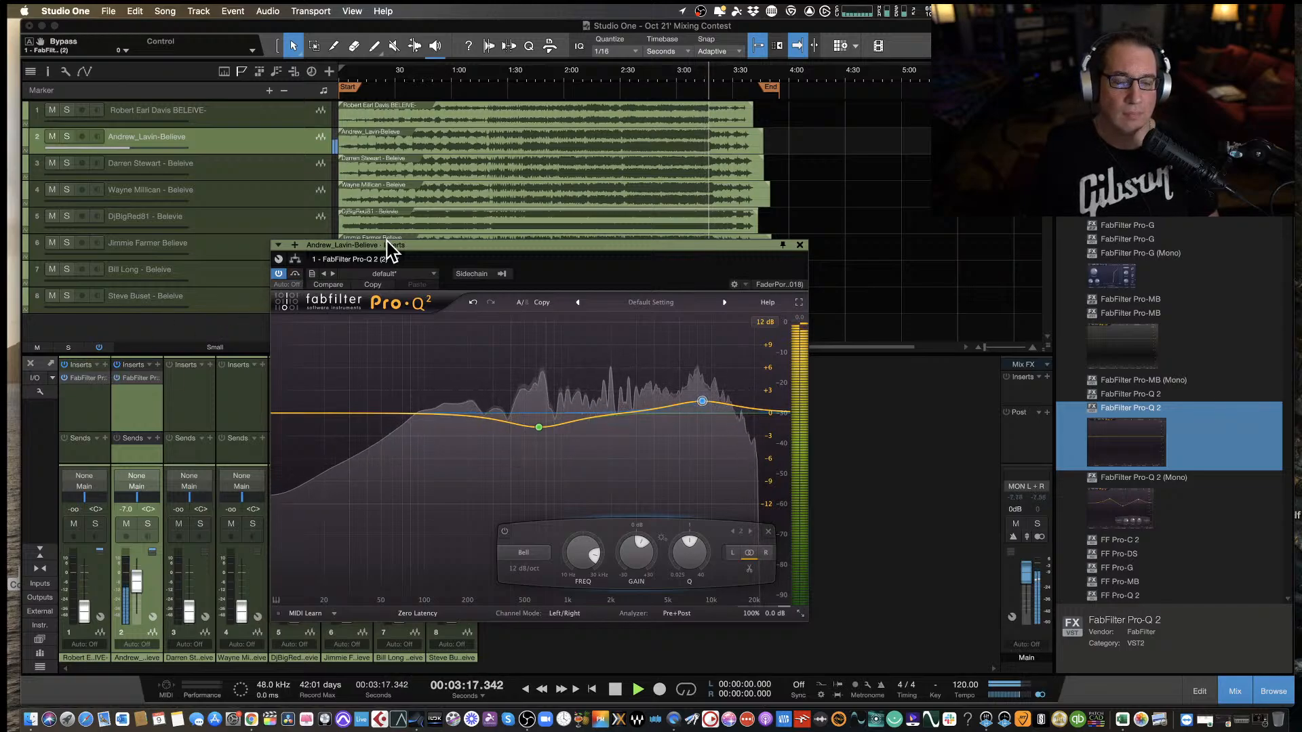
Deepen the low-mid cut to about -3.43 dB at 570 Hz while the second track plays to its end.
drag(387, 246, 341, 250)
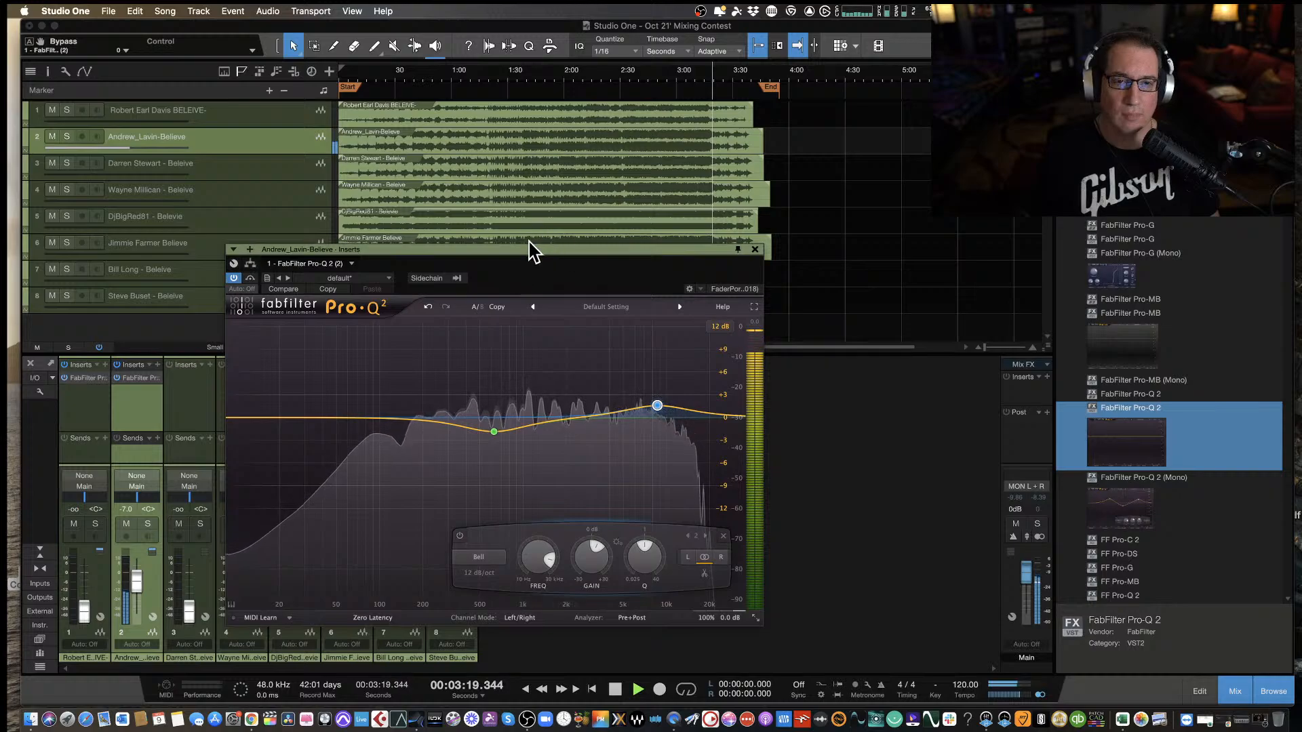
drag(523, 249, 526, 266)
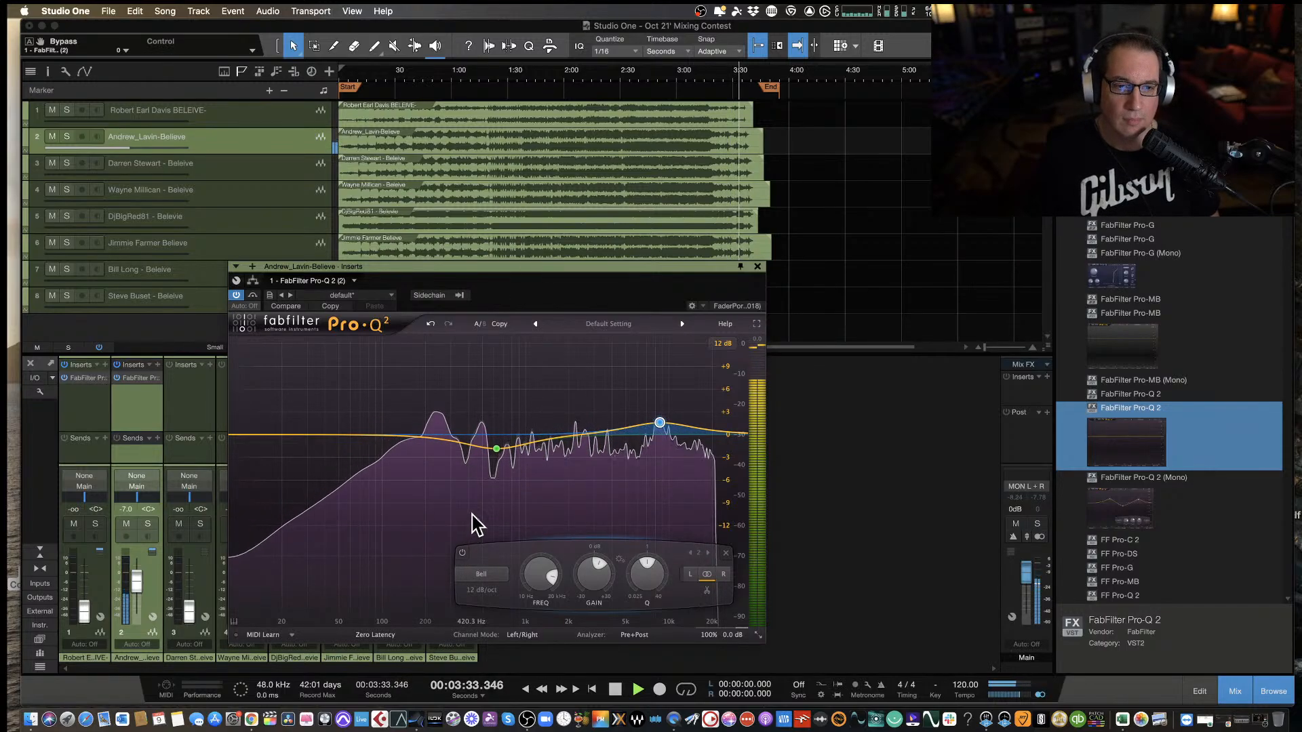
mouse_move(499, 468)
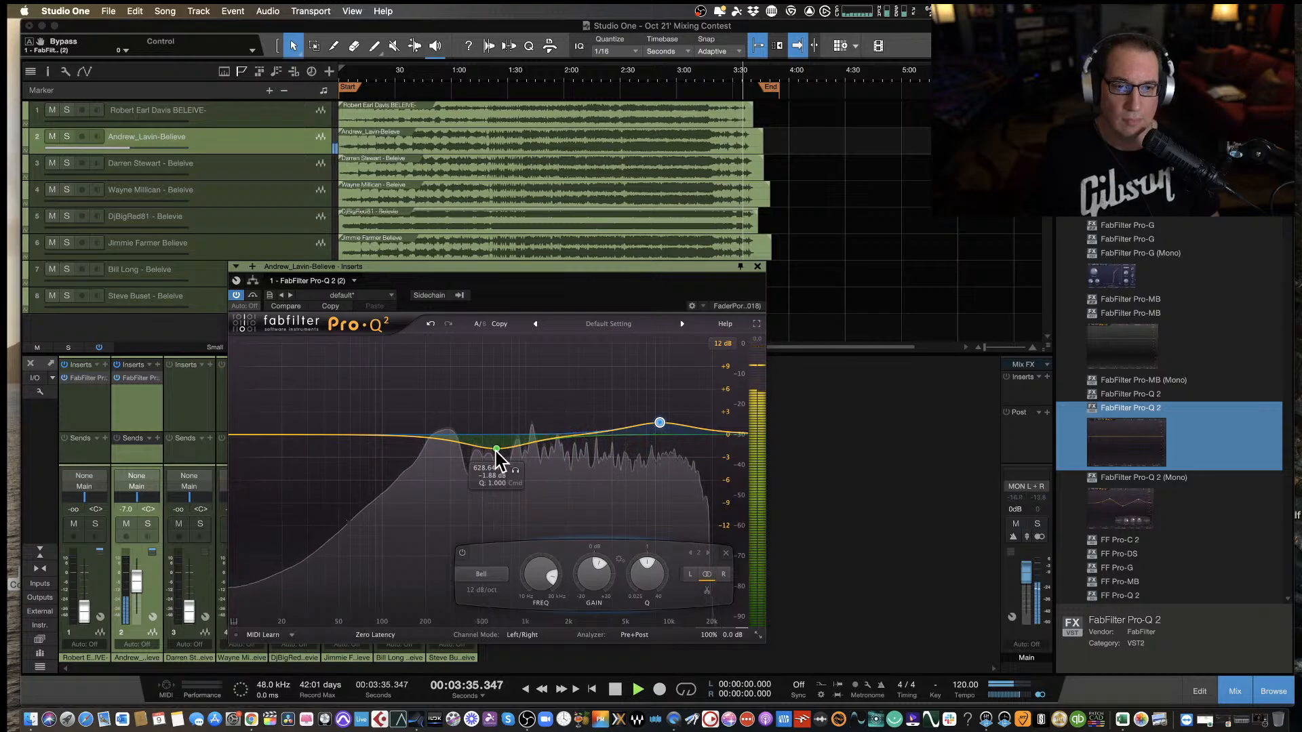
drag(497, 455, 490, 461)
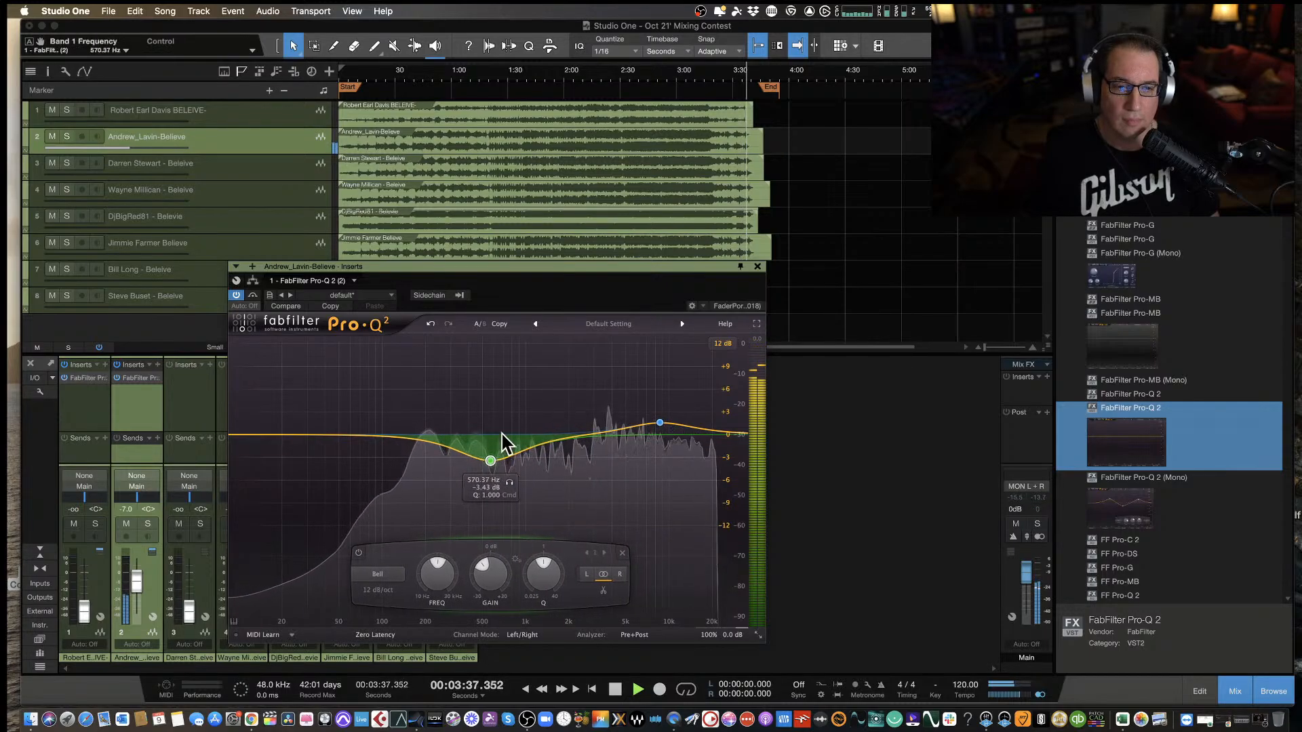
drag(556, 267, 543, 268)
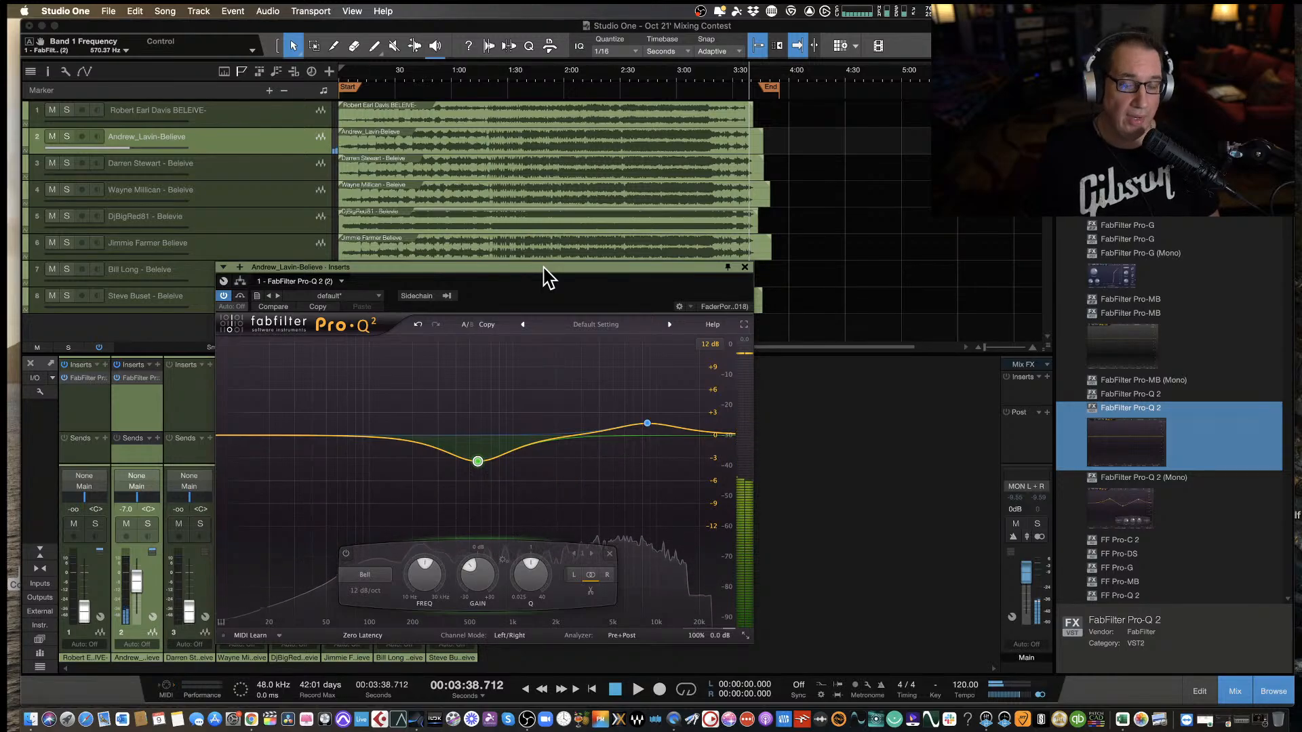
Shift the low-mid cut to about 511 Hz and -3.33 dB, then close the equalizer and return to the song start.
mouse_move(479, 495)
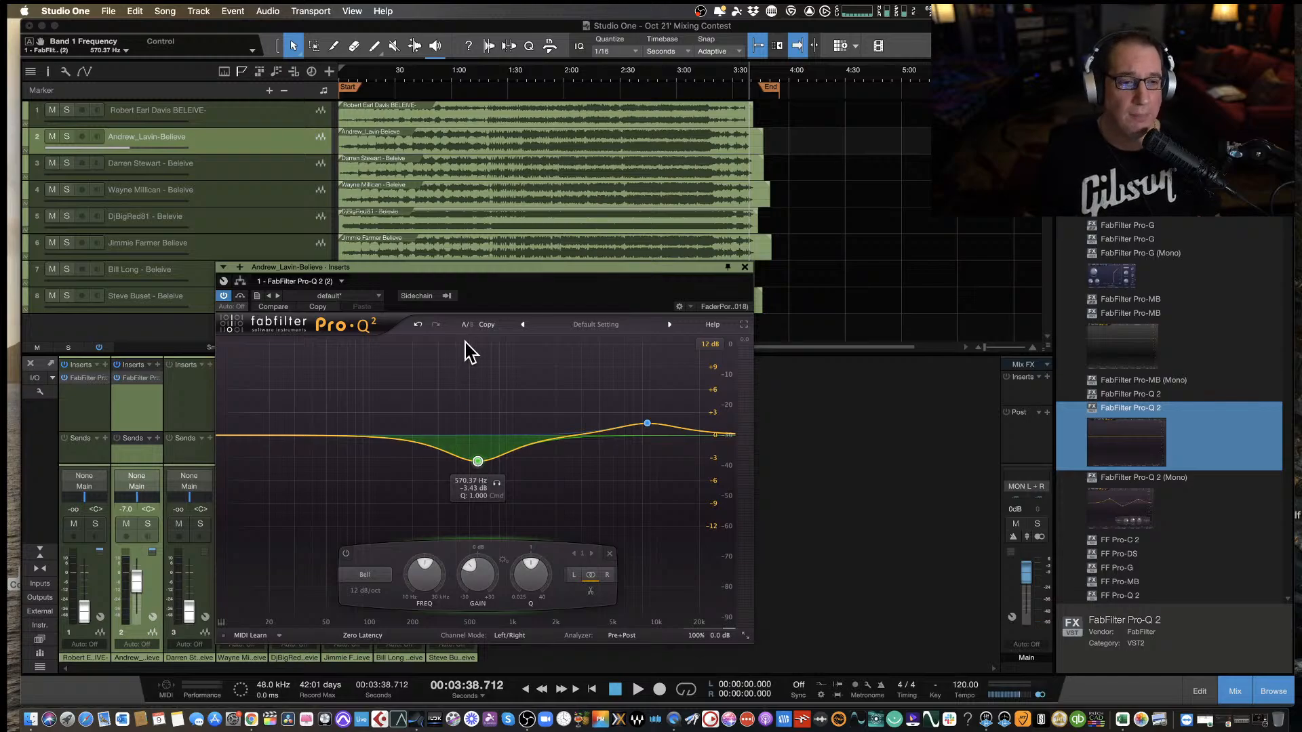
drag(497, 272, 506, 266)
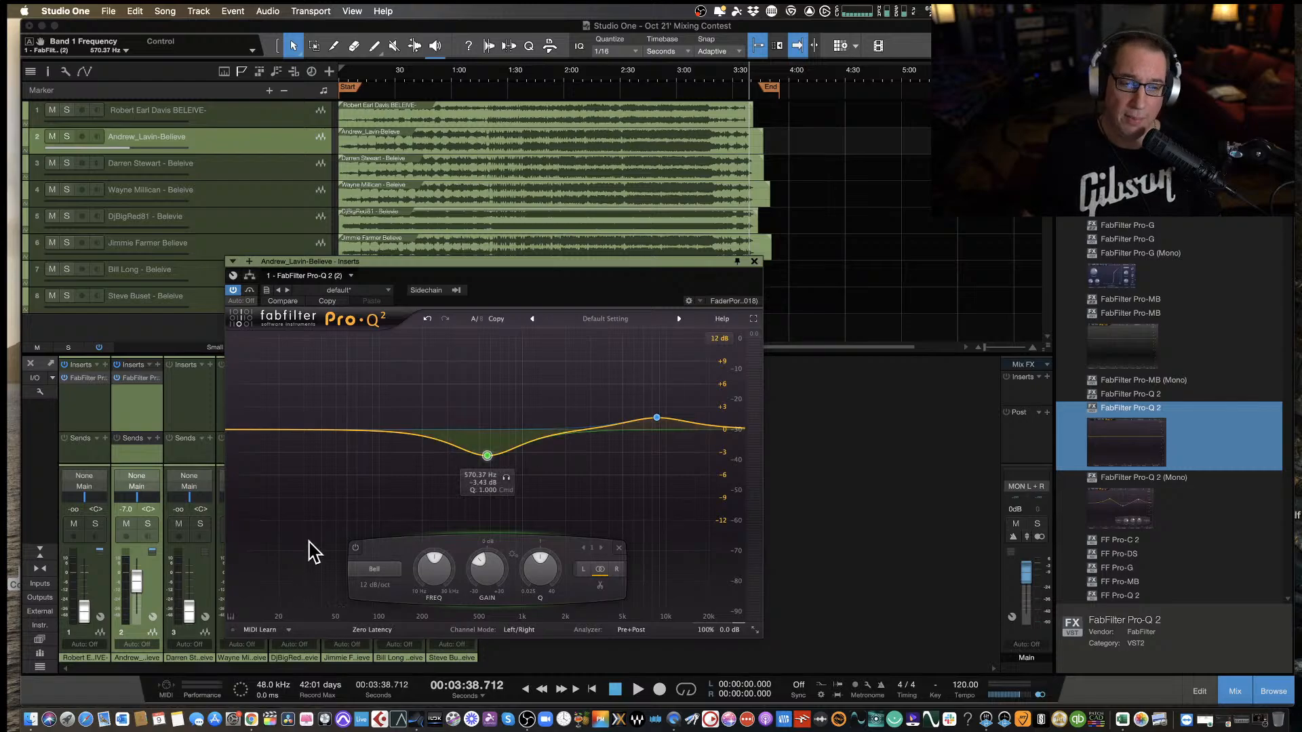
mouse_move(488, 457)
drag(487, 457, 481, 456)
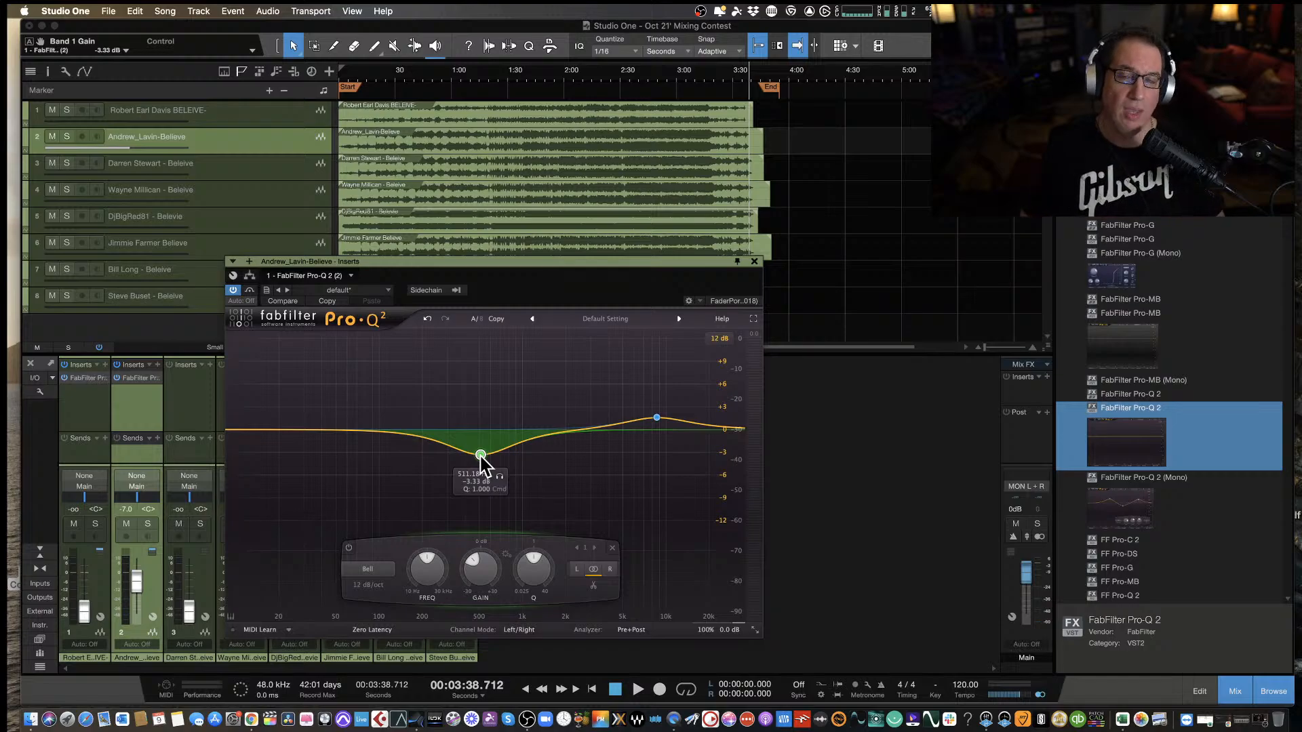
click(754, 262)
key(Home)
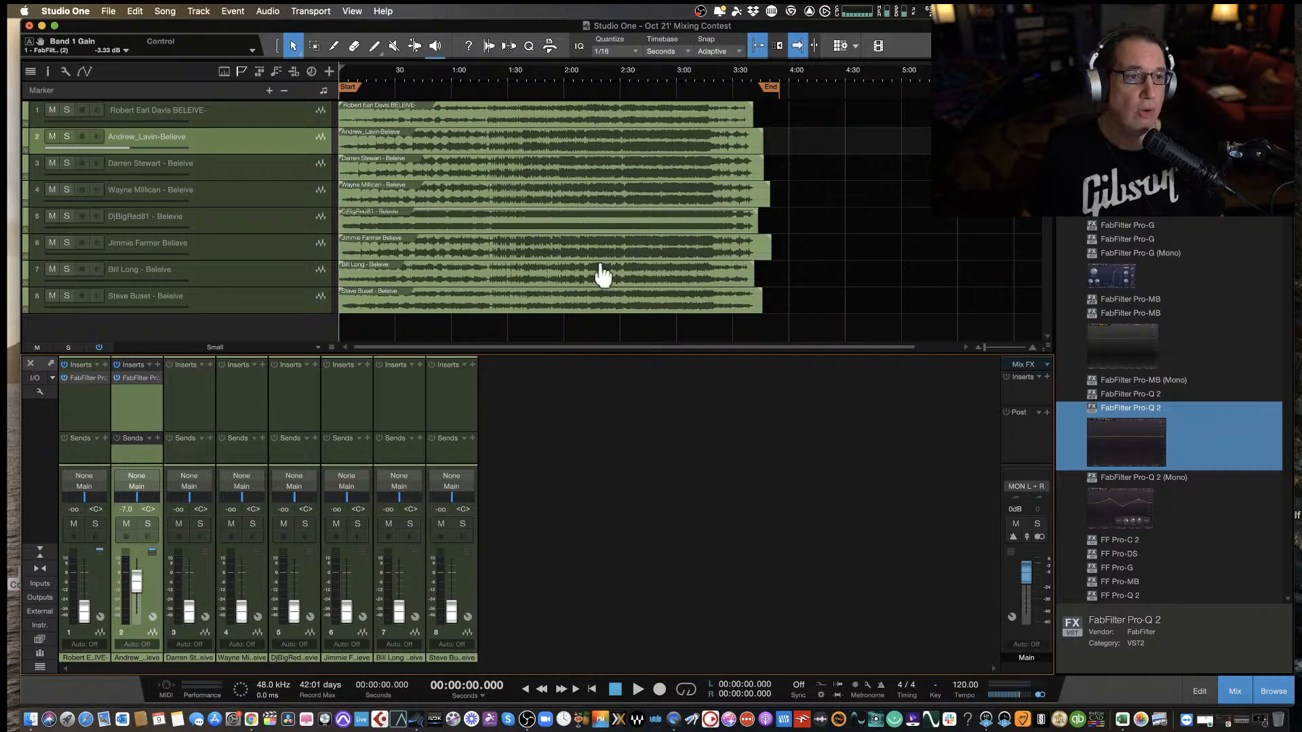
Silence the second track and play the third track from the start with its fader raised to about -2.9 dB.
click(215, 170)
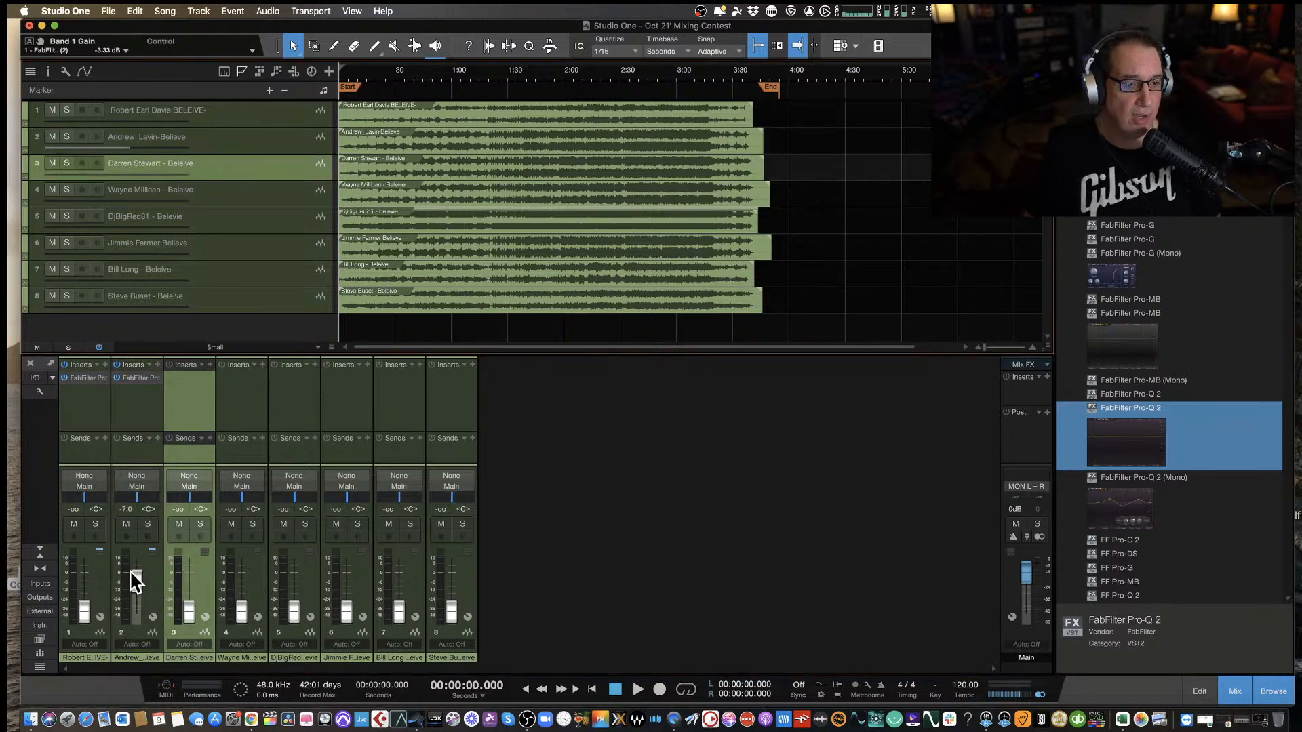
drag(134, 579, 187, 578)
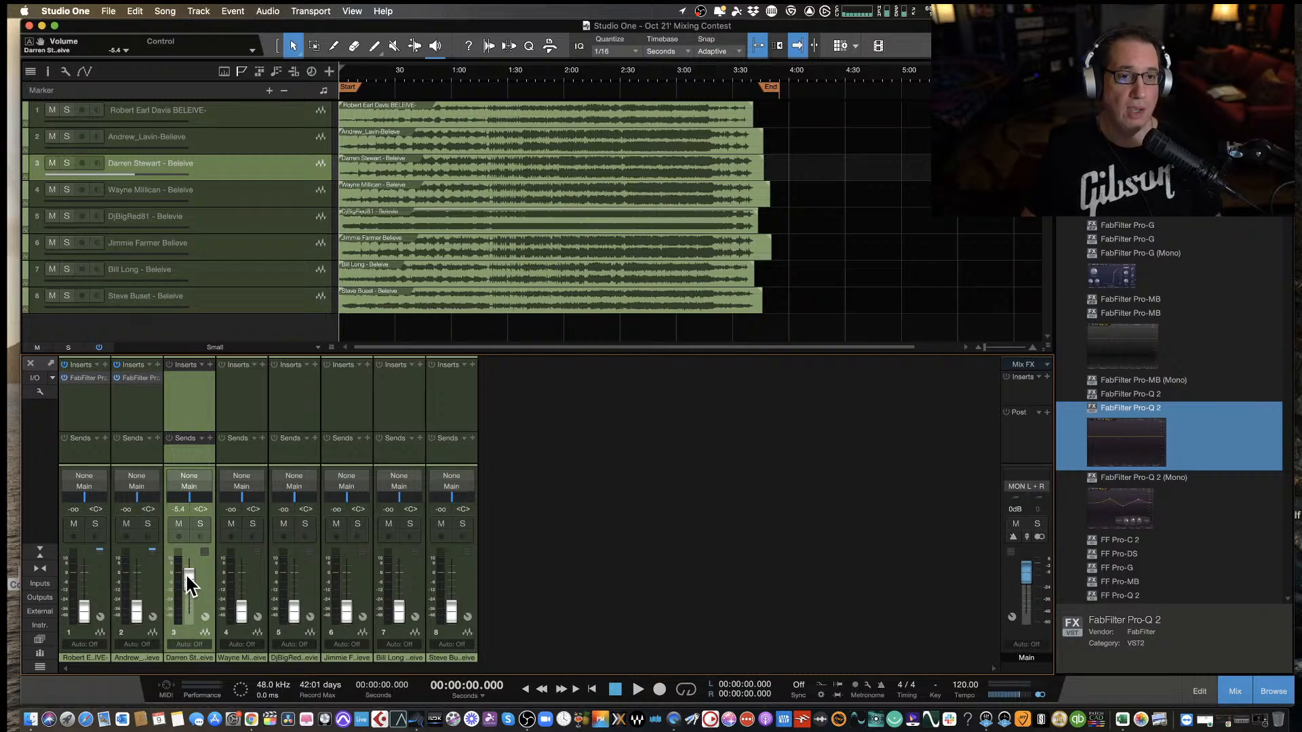
key(space)
drag(186, 572, 186, 573)
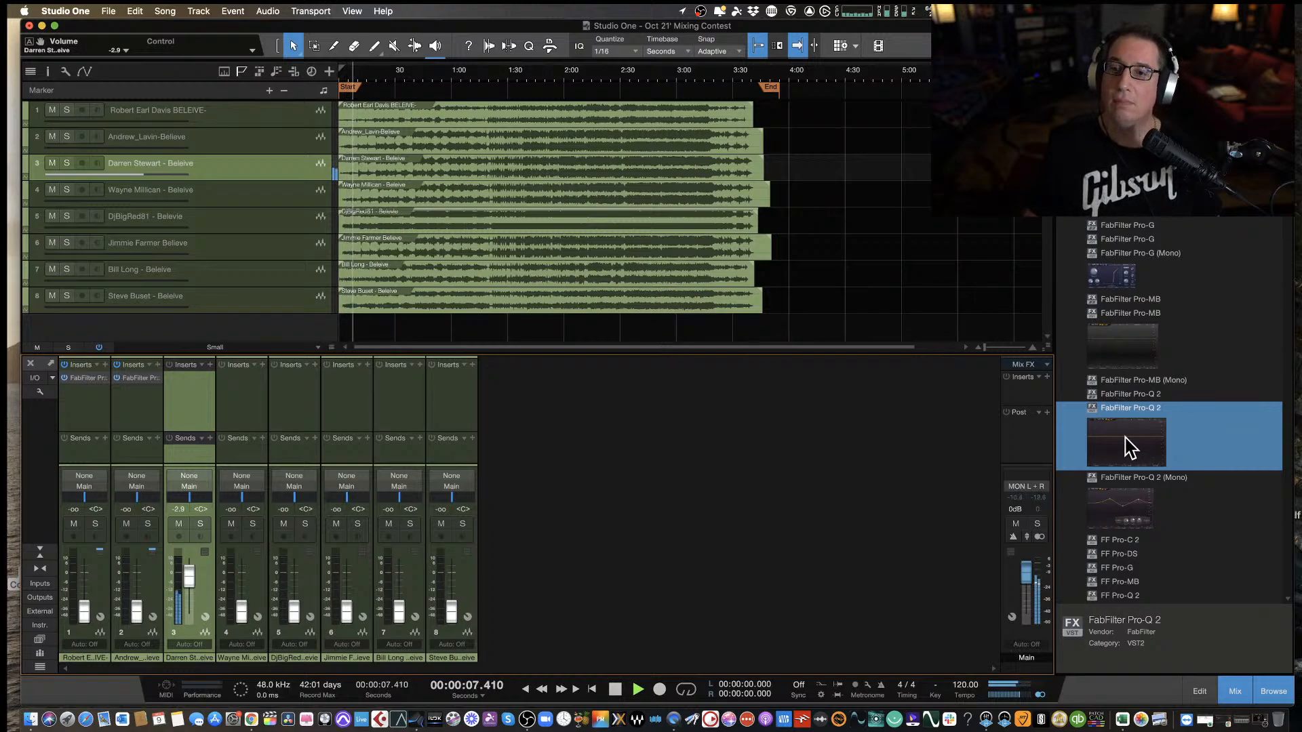
Insert FabFilter Pro-Q 2 on the third track and lower the track's fader to about -4.9 dB.
drag(1128, 445, 196, 388)
drag(580, 258, 759, 302)
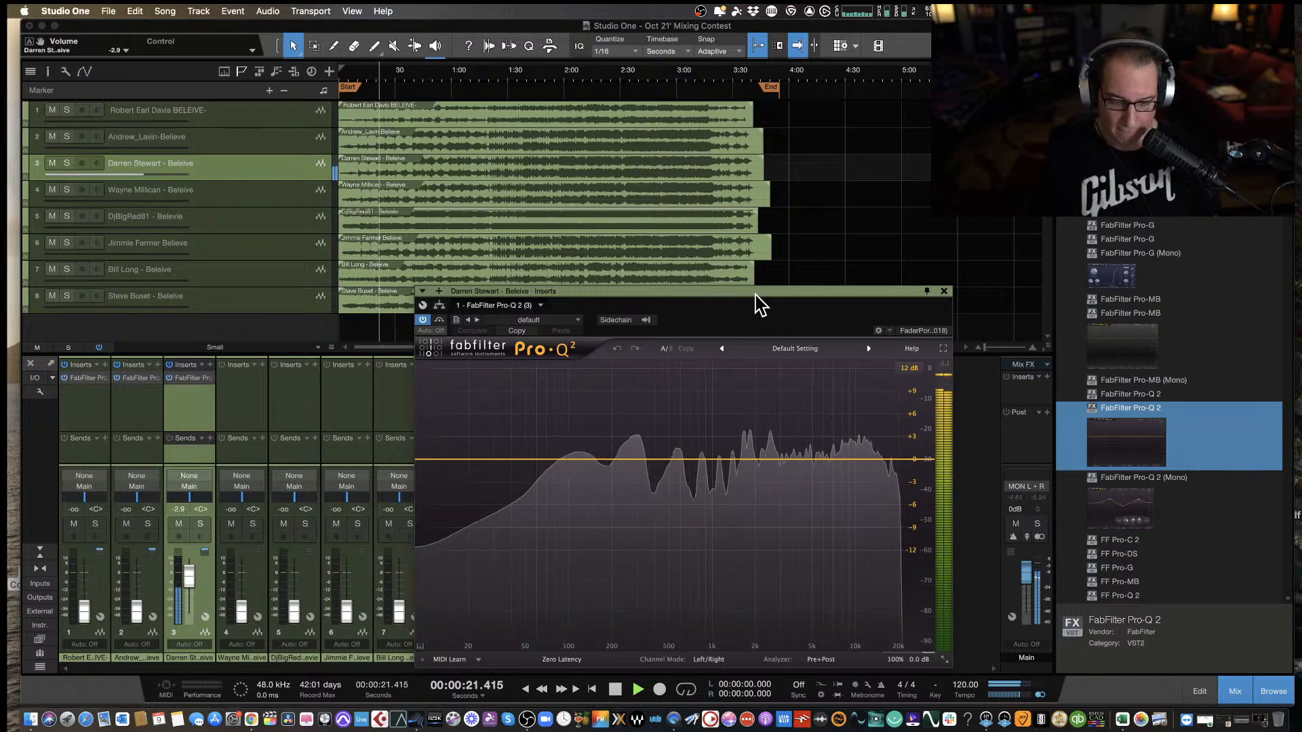
drag(186, 574, 184, 575)
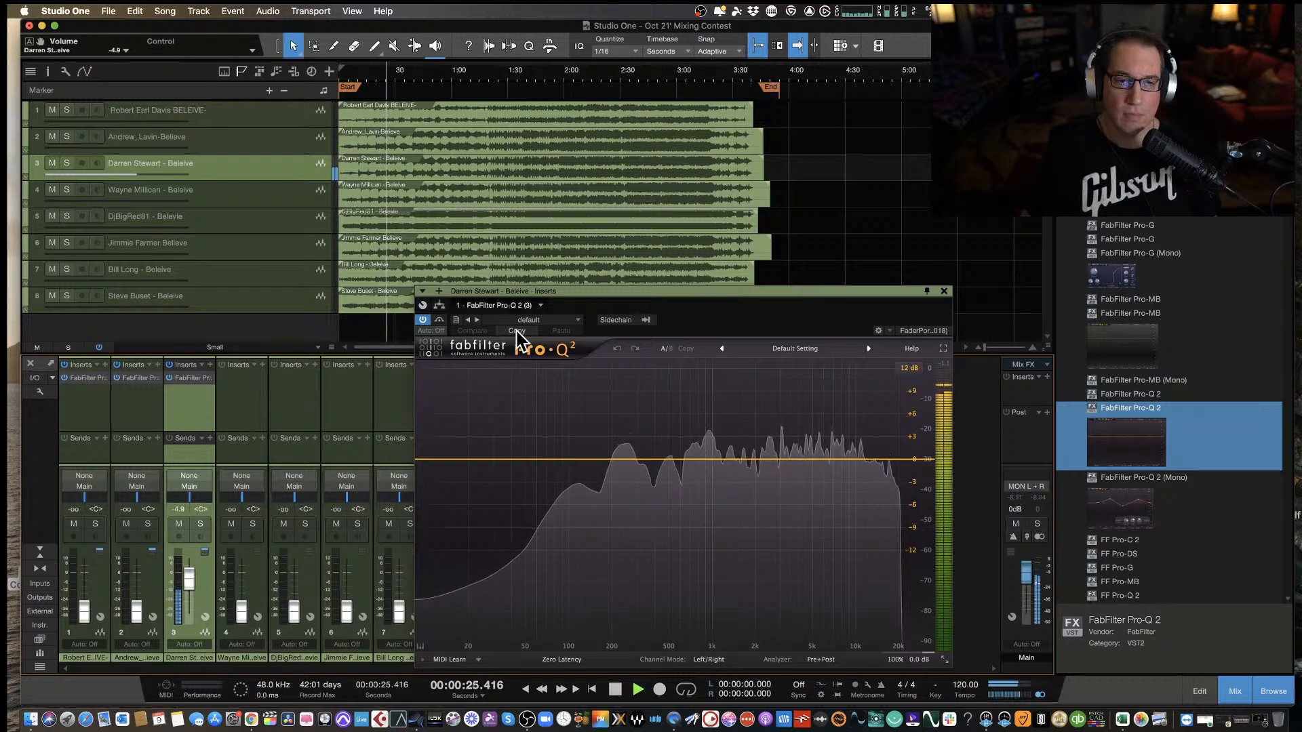
drag(594, 291, 538, 272)
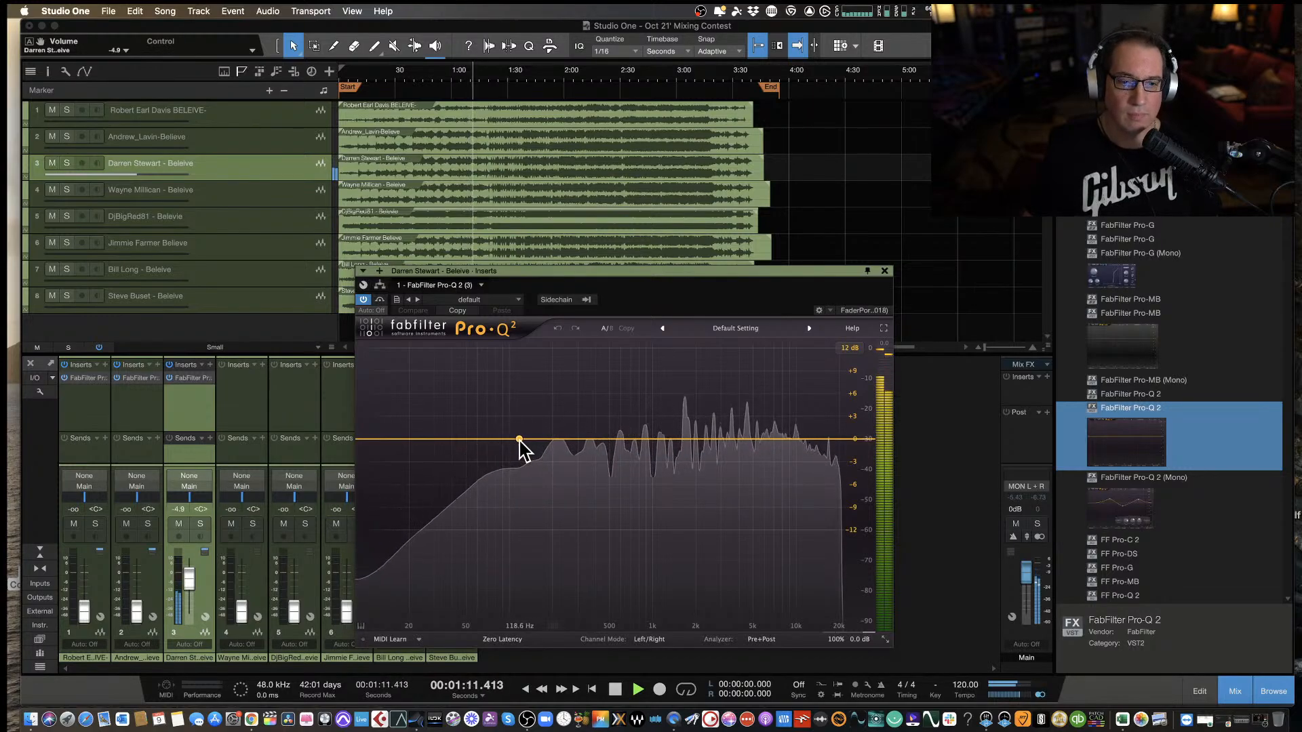
Add a bell cut of about -3.09 dB at 102 Hz on the third track and compare the sound with the equalizer bypassed.
mouse_move(519, 440)
mouse_down()
mouse_move(519, 419)
mouse_move(503, 413)
mouse_move(511, 464)
mouse_up()
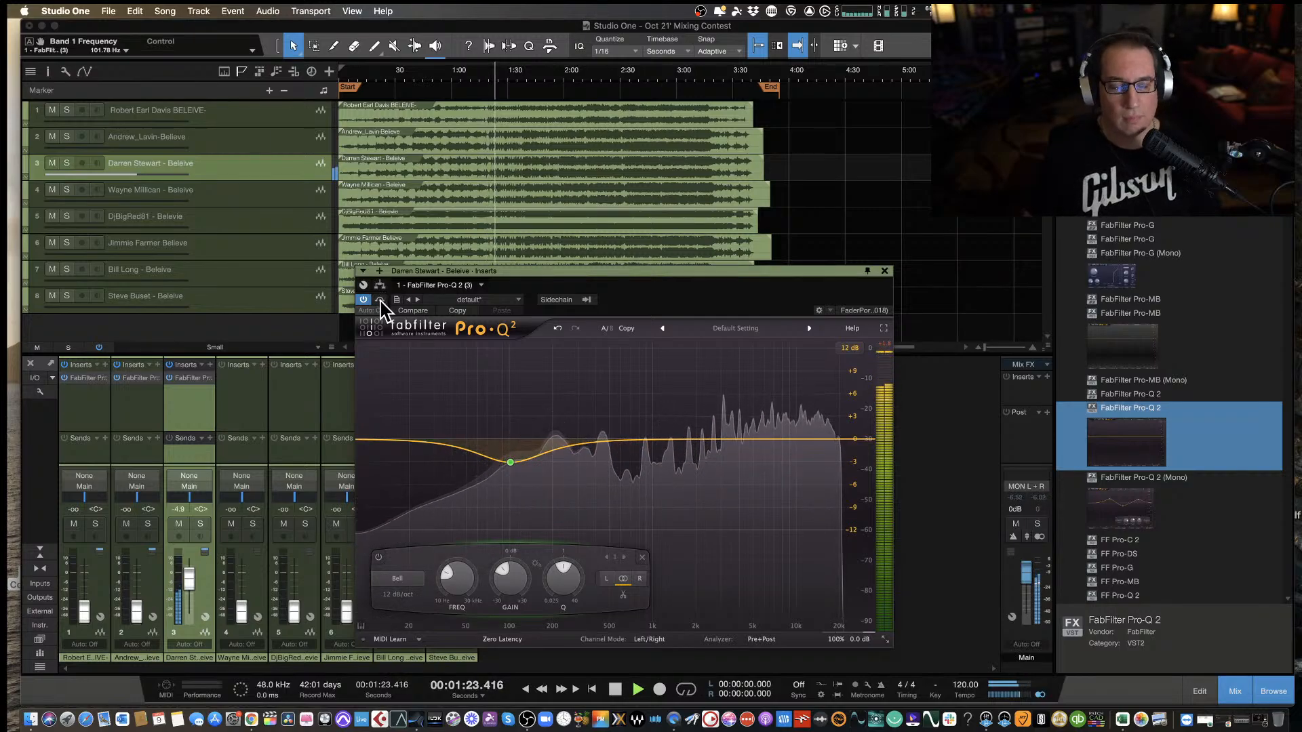
click(381, 299)
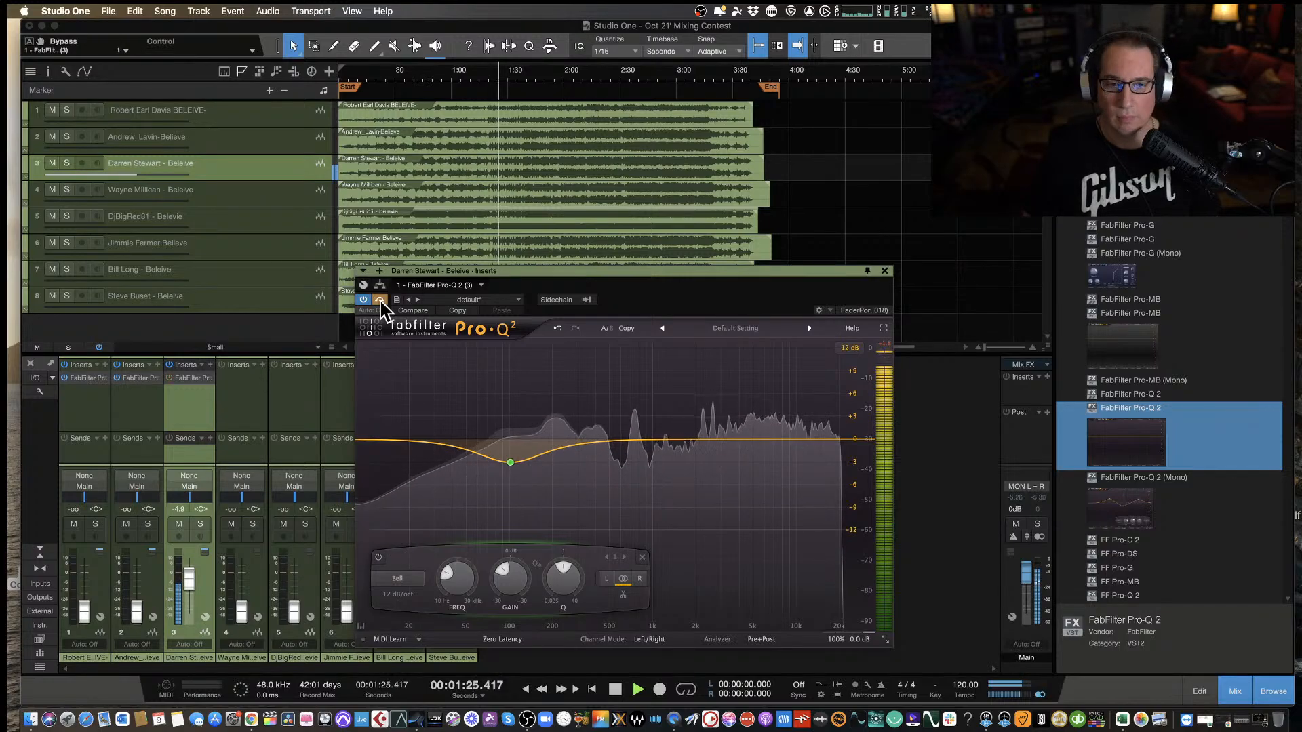
click(380, 300)
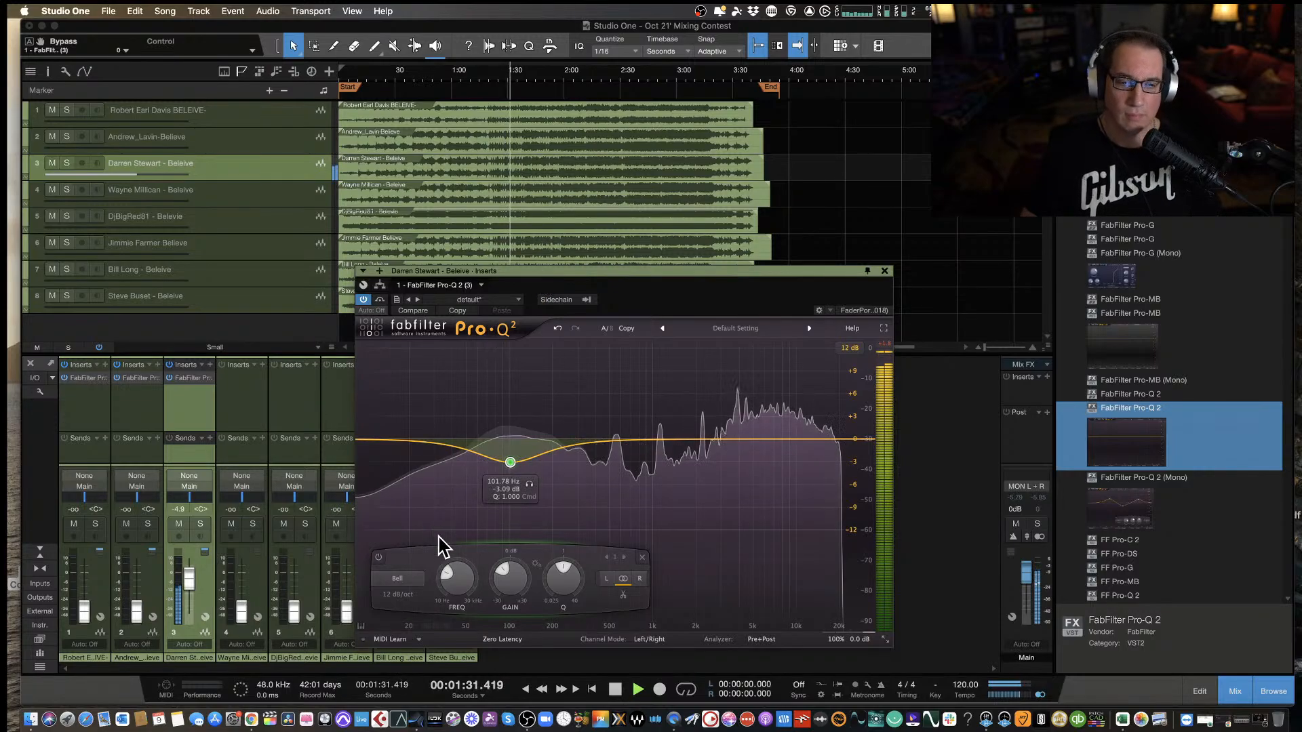
Narrow the low cut to a Q of about 2.72 and shift it to about 84 Hz and -2.85 dB.
mouse_move(552, 597)
scroll(556, 582, down, 3)
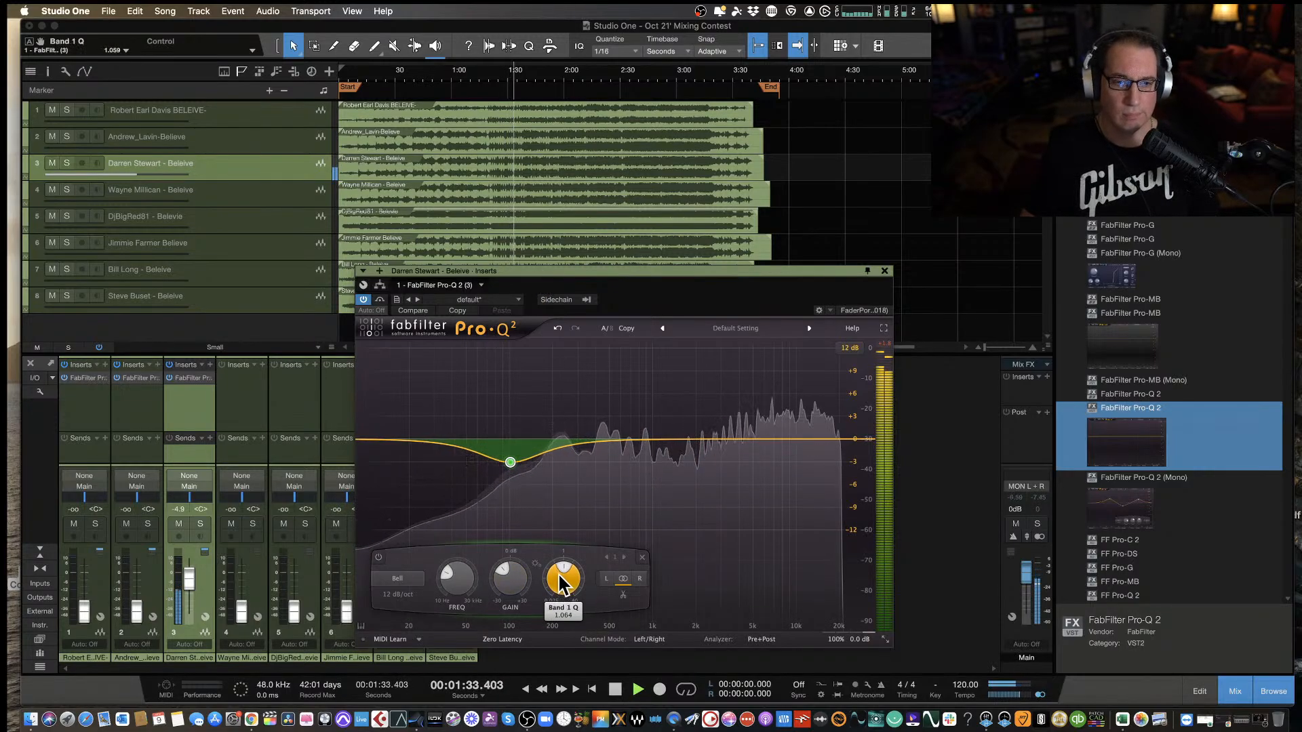
scroll(556, 580, up, 5)
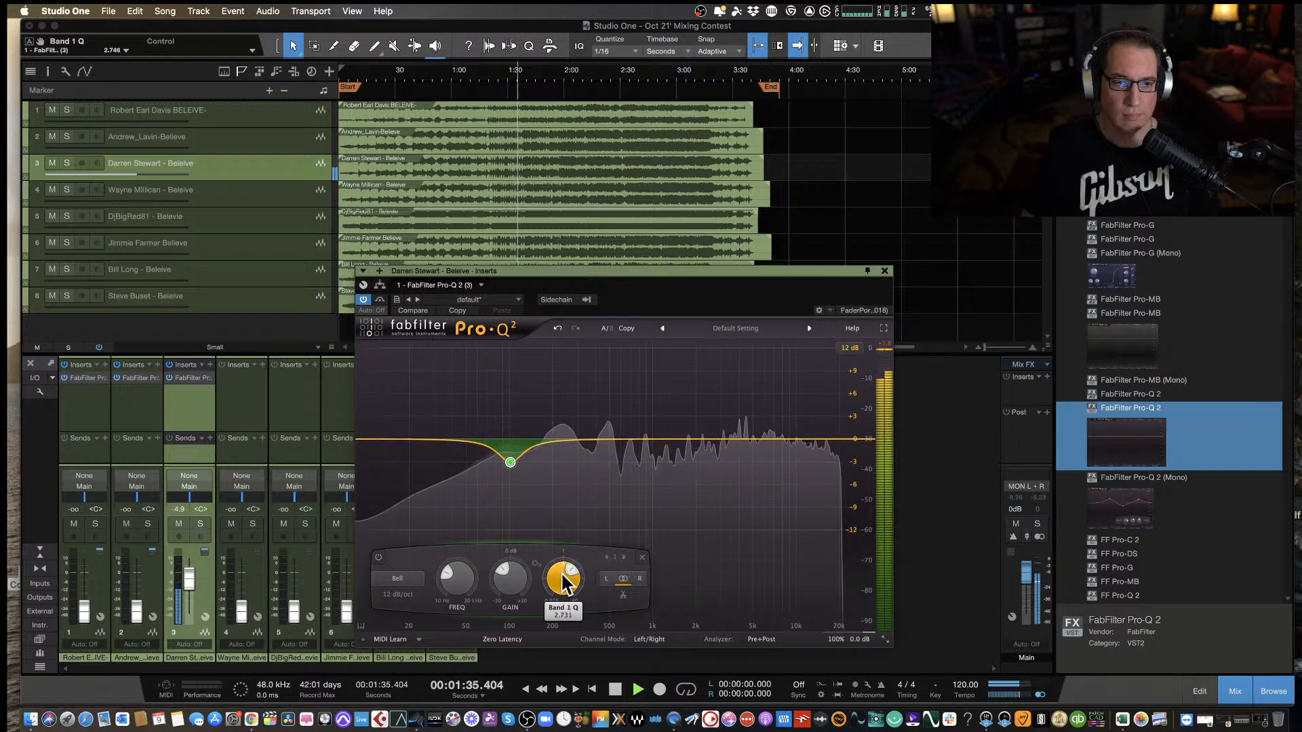
mouse_move(514, 468)
drag(512, 464, 500, 463)
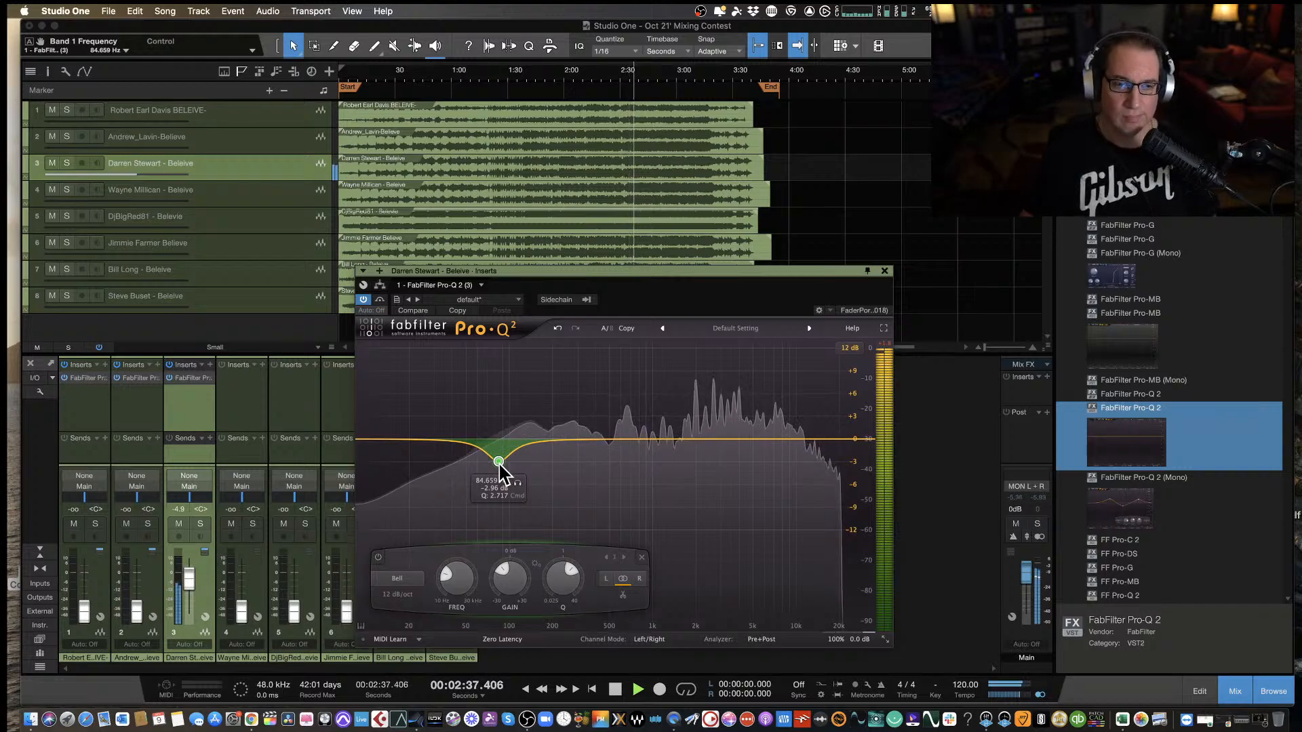
drag(499, 461, 498, 460)
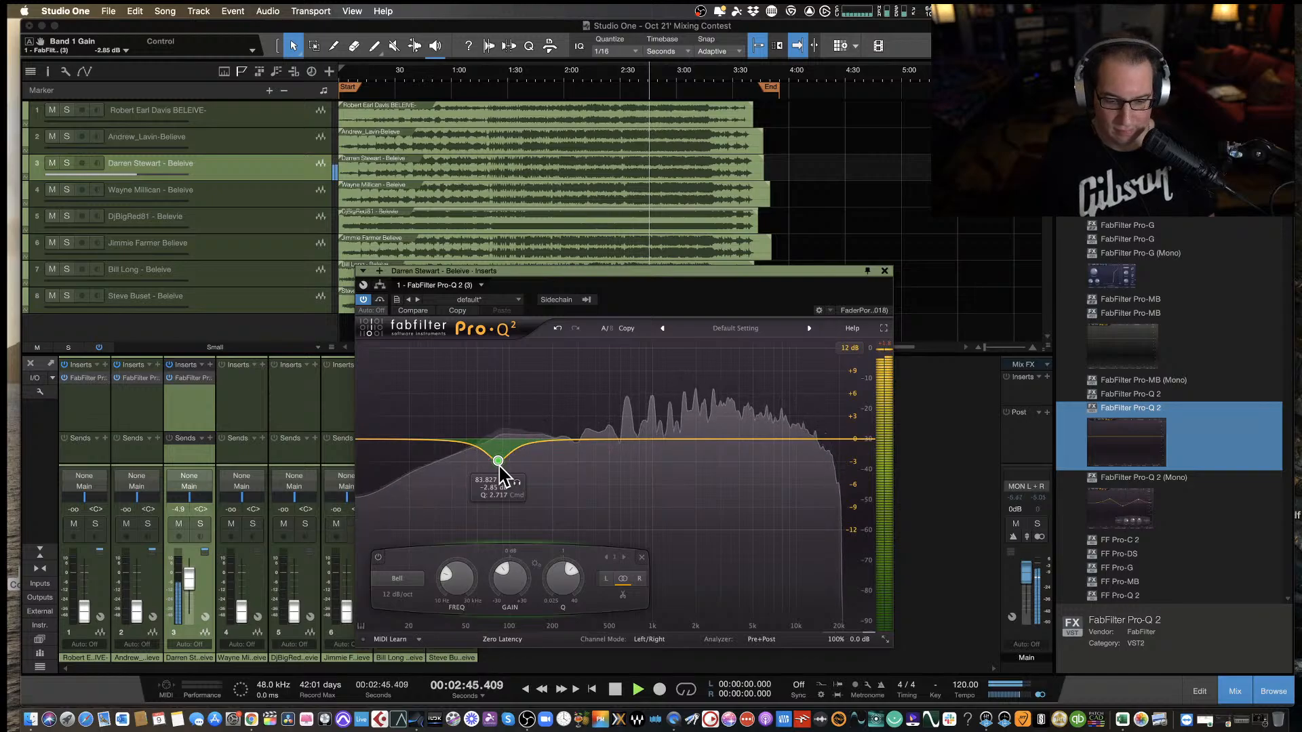
Pause the third track at about 2:46, then resume listening through to its end at about 3:39.
key(space)
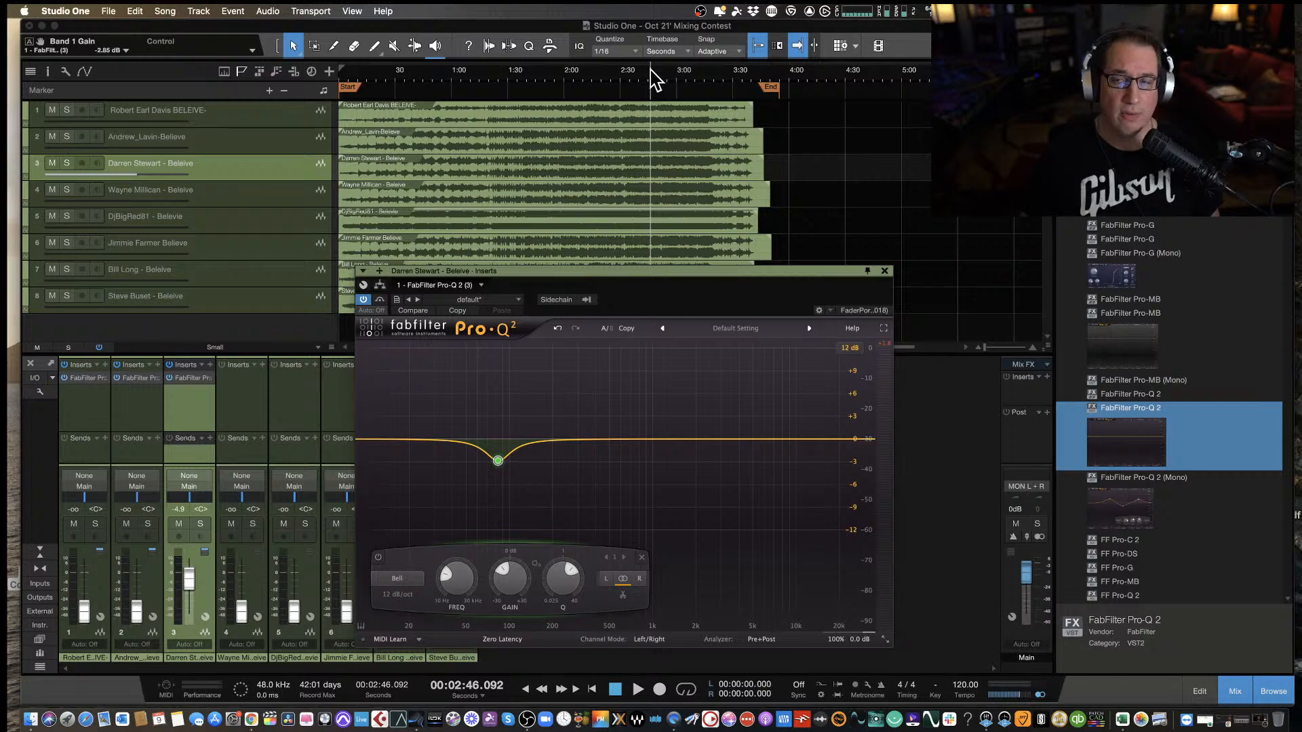
key(space)
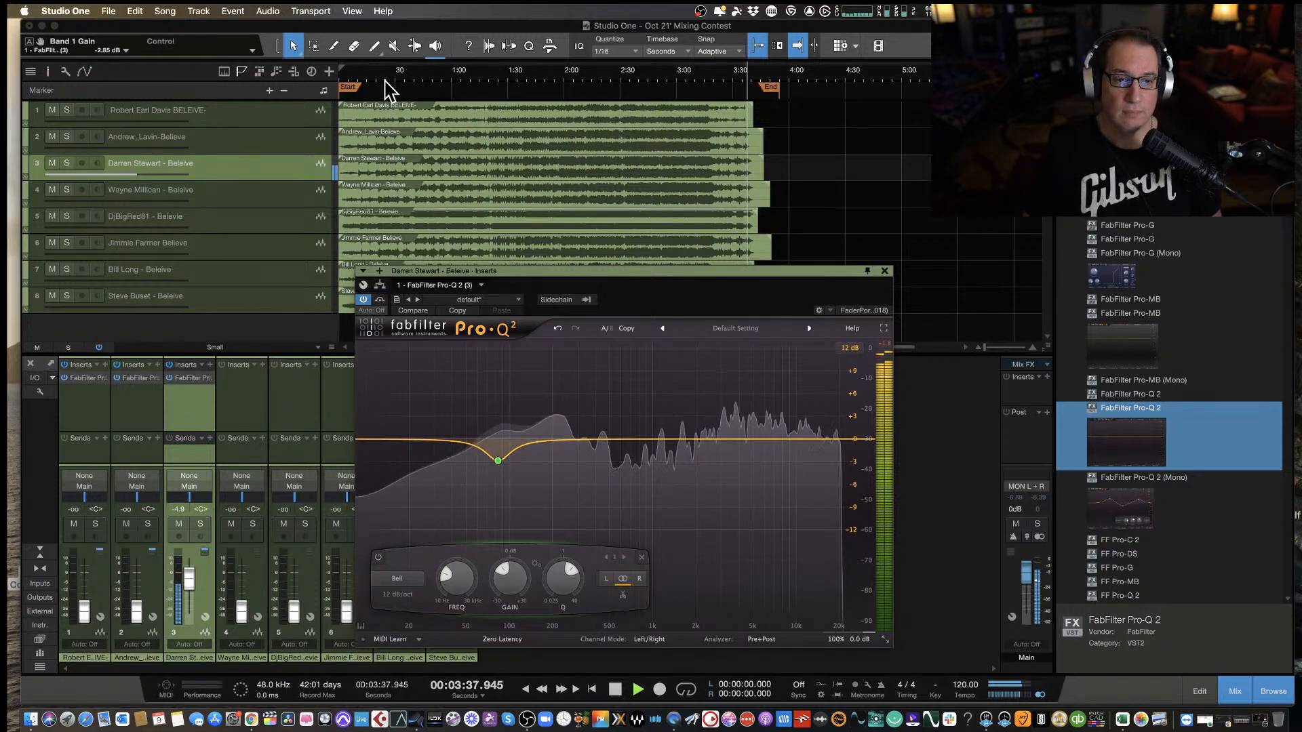
key(space)
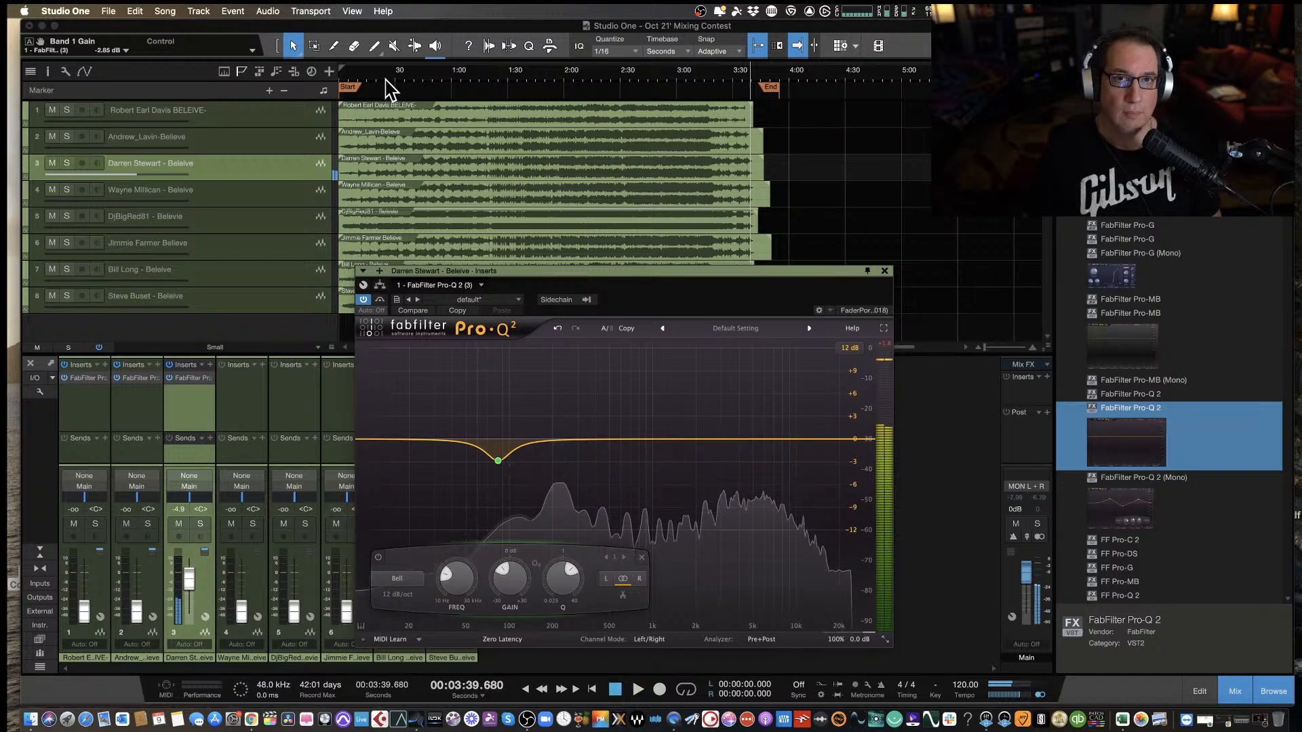
Return to the song start and replay the third track's first 13 seconds while viewing the spectrum.
click(341, 73)
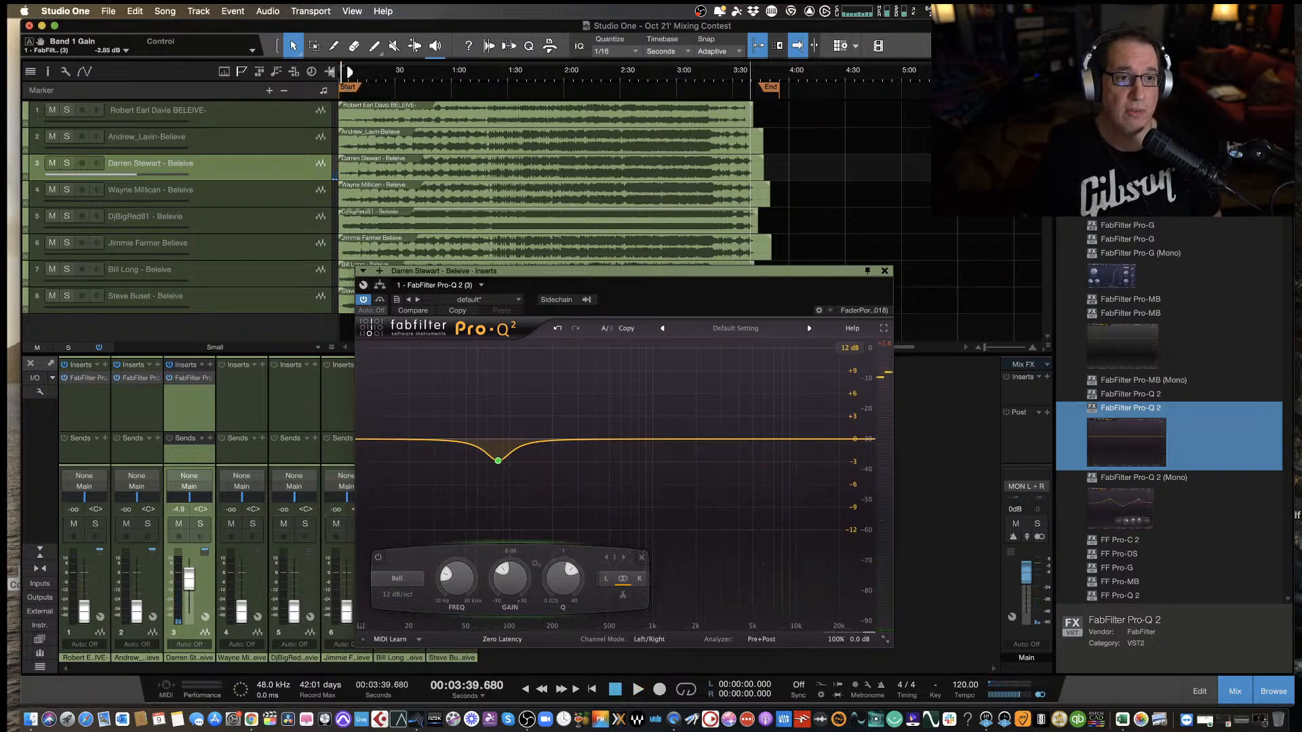
click(342, 73)
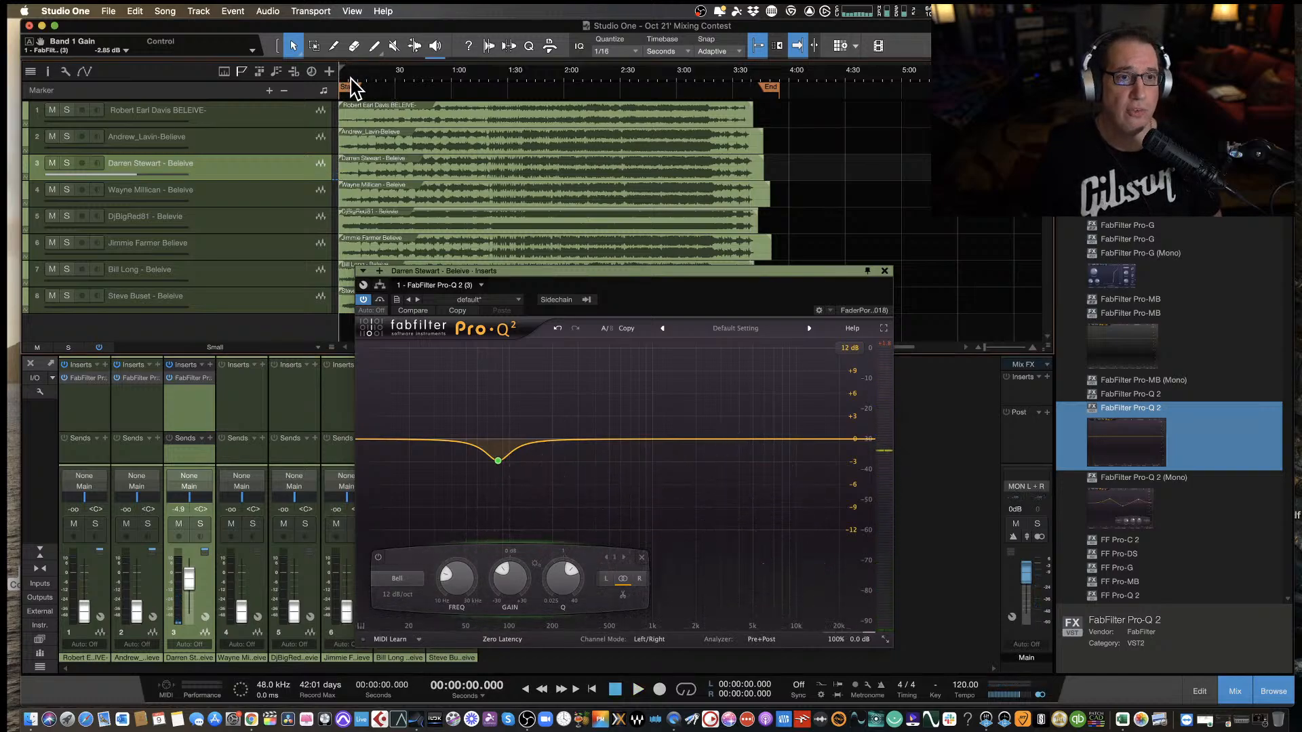
key(space)
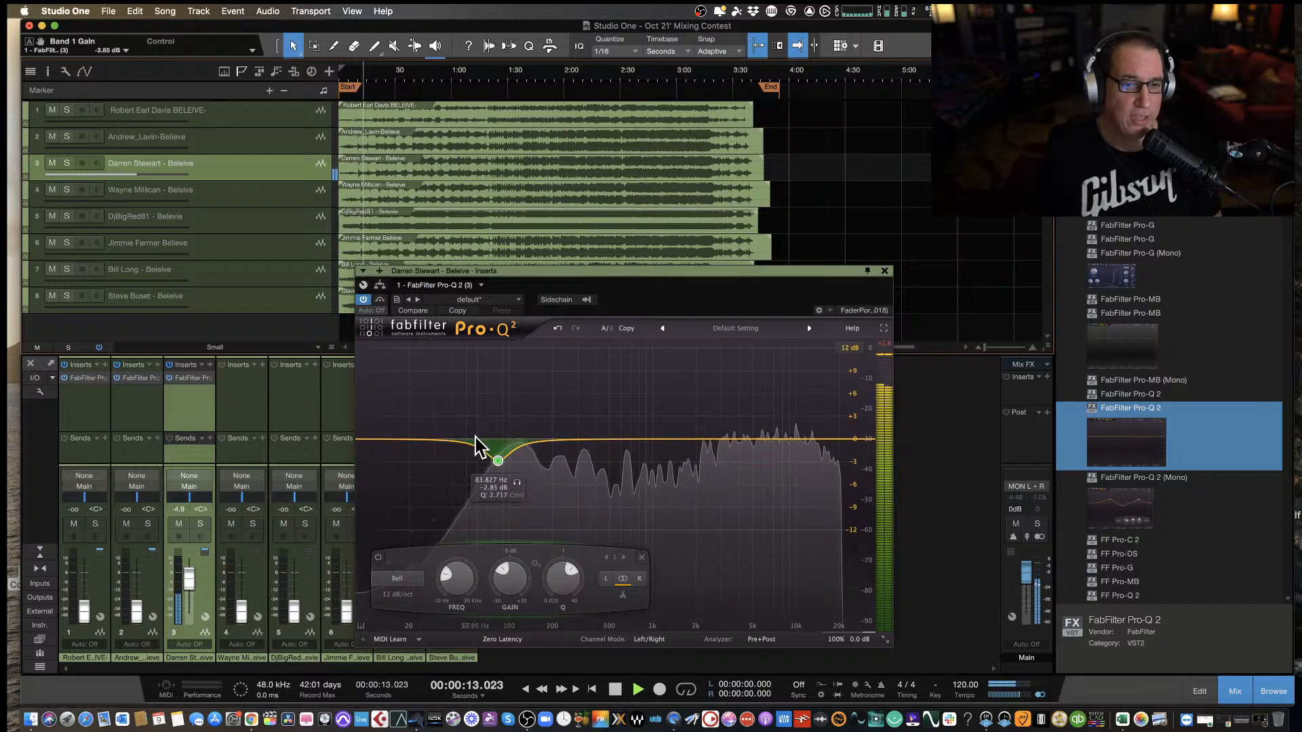
key(space)
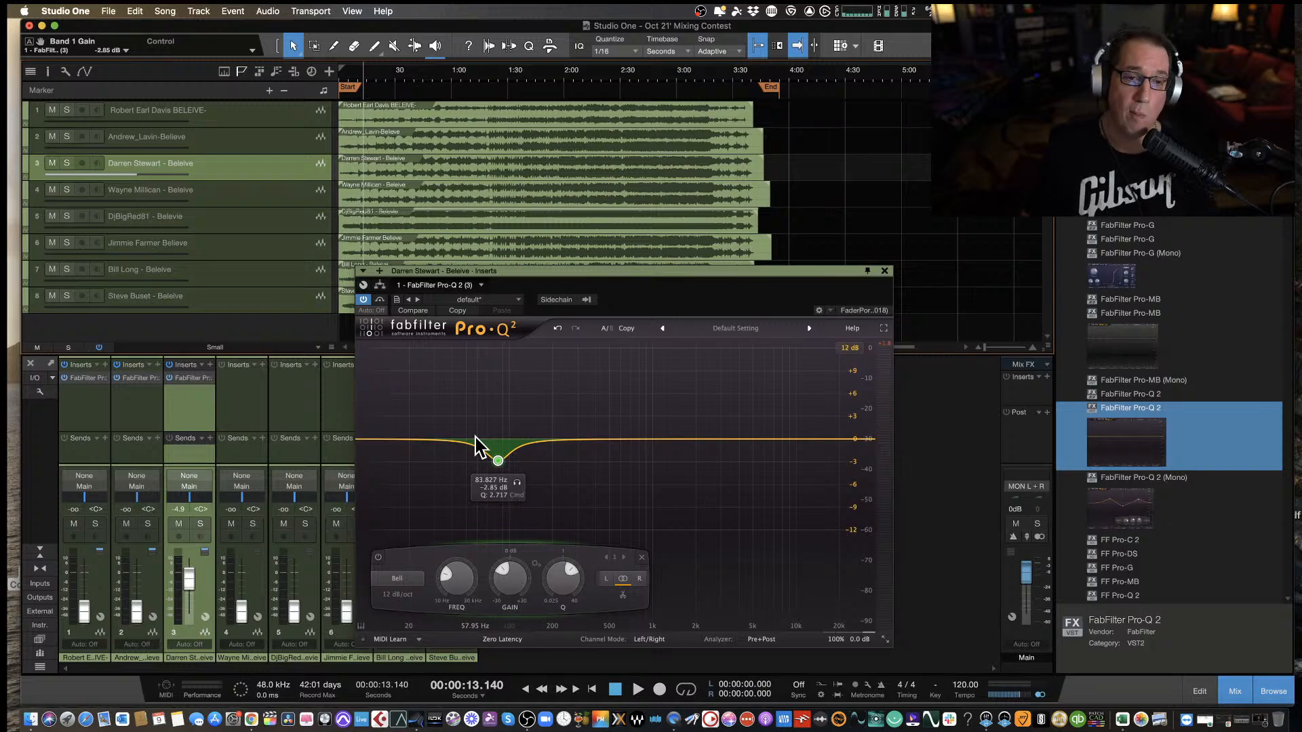
Close the equalizer, pull the third track's fader fully down, and select the fourth track with the playhead at the song start.
click(884, 272)
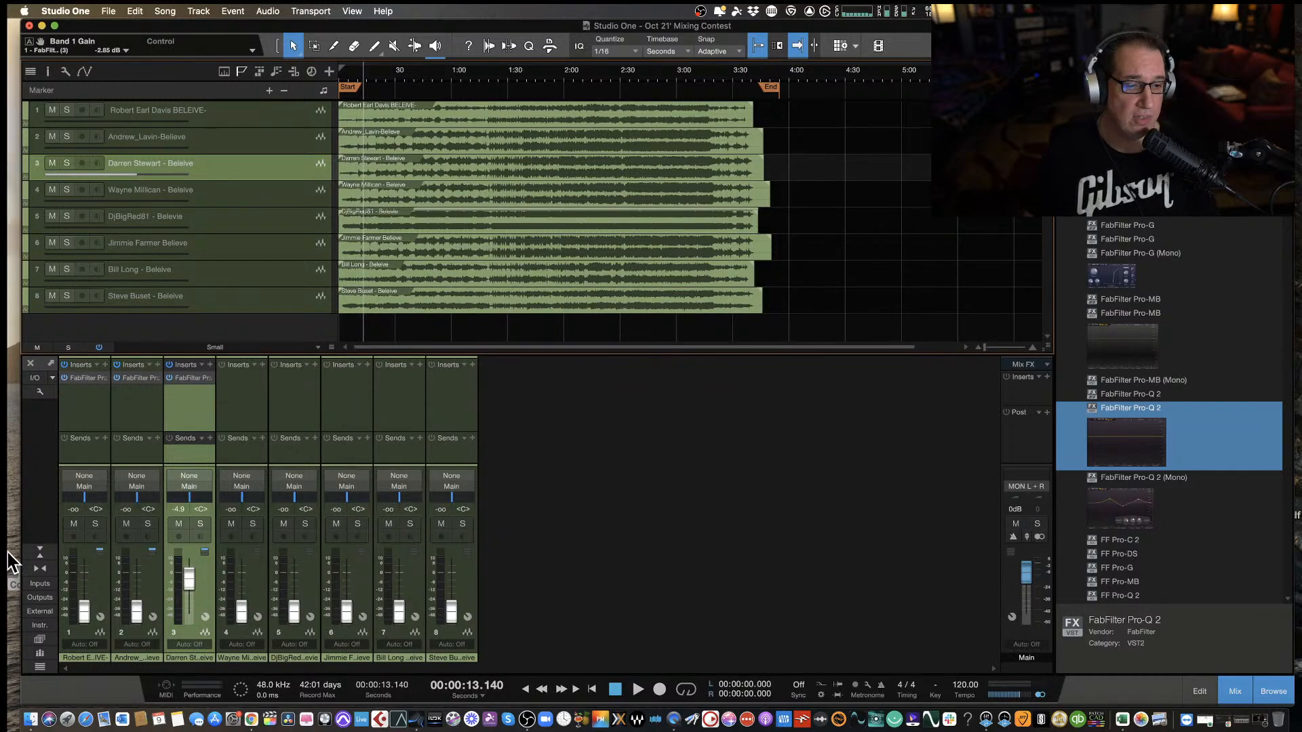
drag(189, 573, 178, 668)
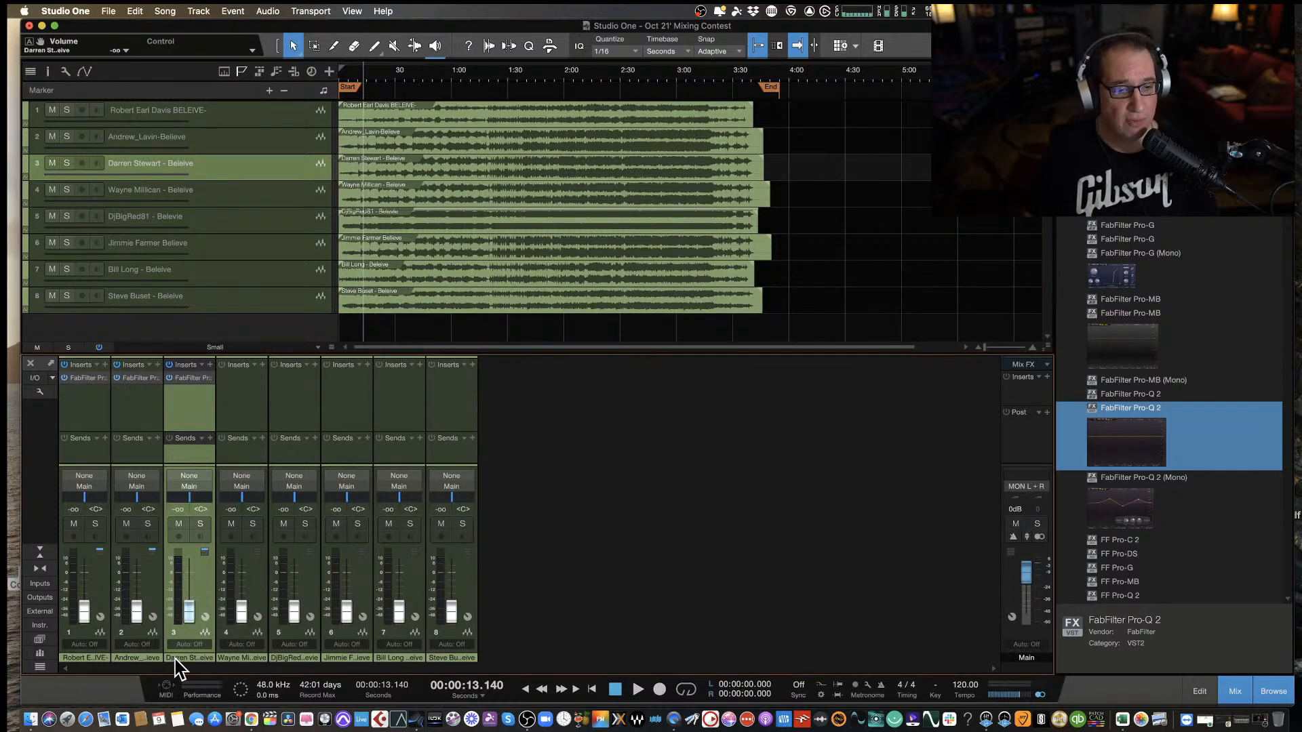
click(238, 414)
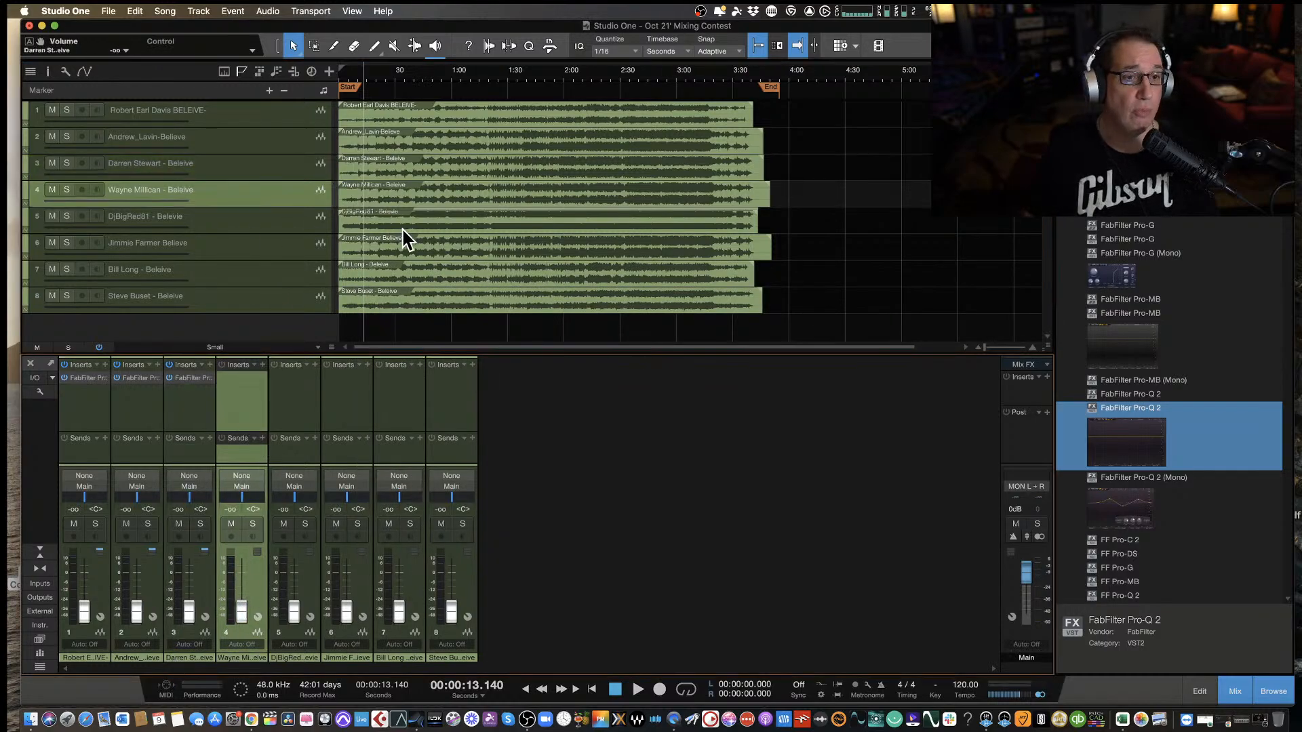
key(comma)
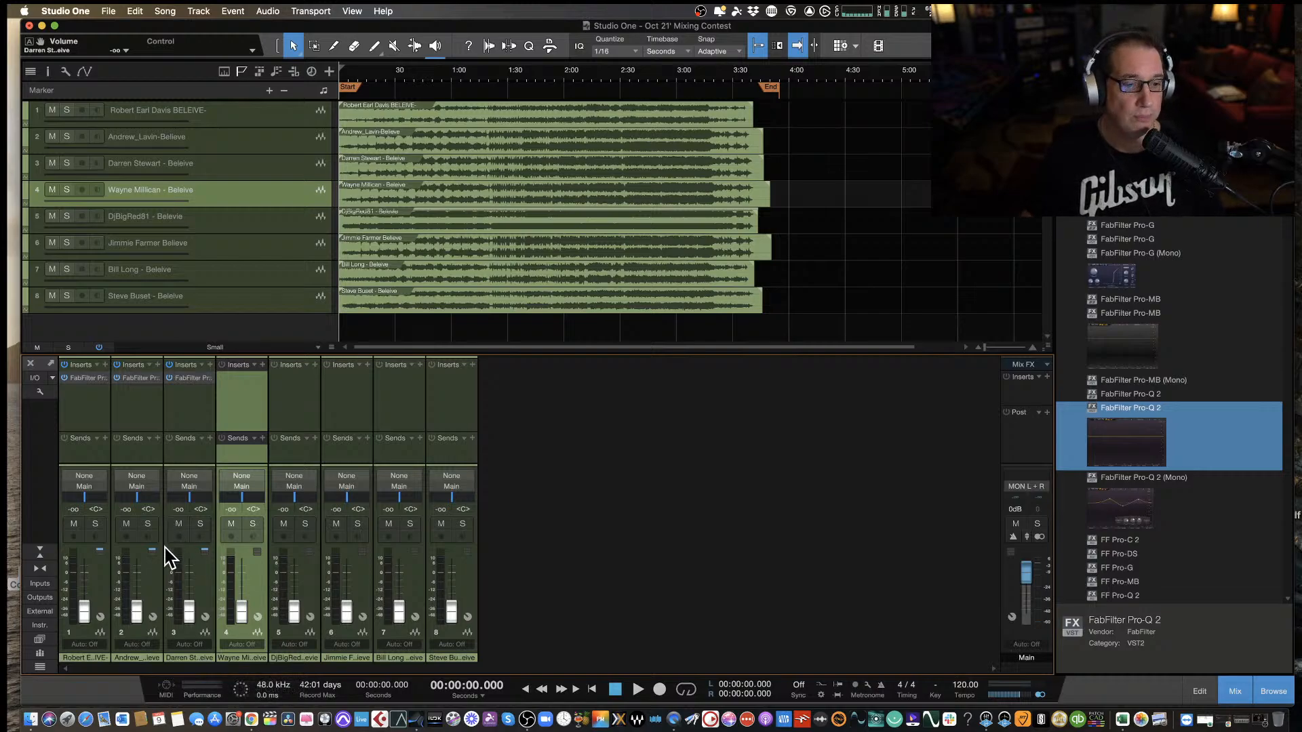
Play the fourth track with its fader at about -3.9 dB and insert FabFilter Pro-Q 2 on it.
drag(240, 613, 241, 577)
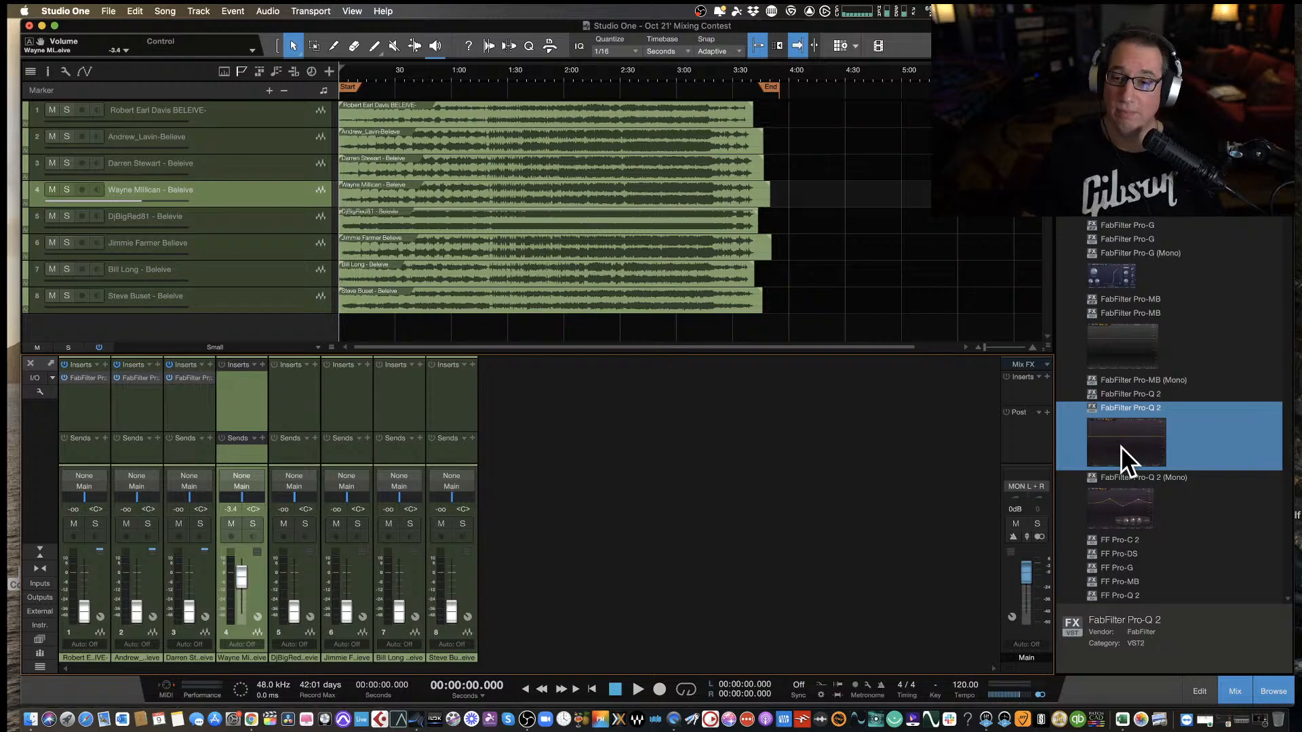
key(space)
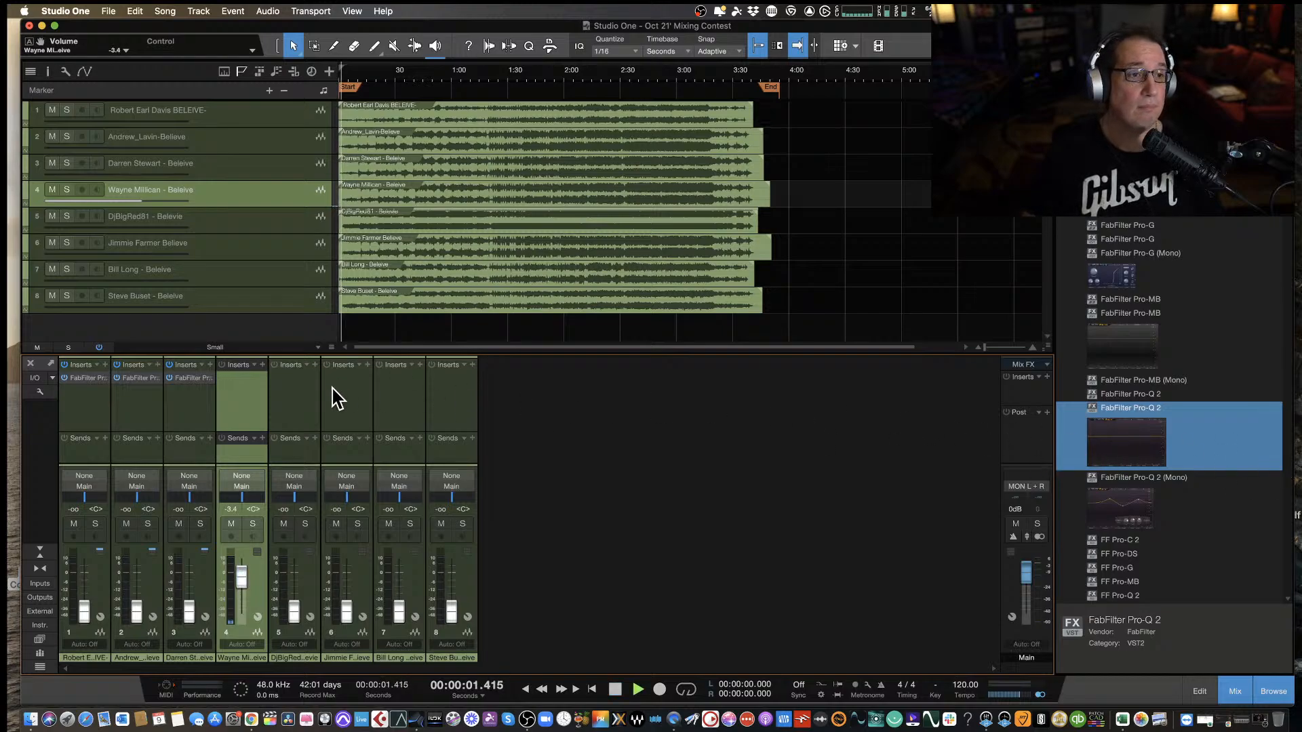
drag(241, 577, 238, 579)
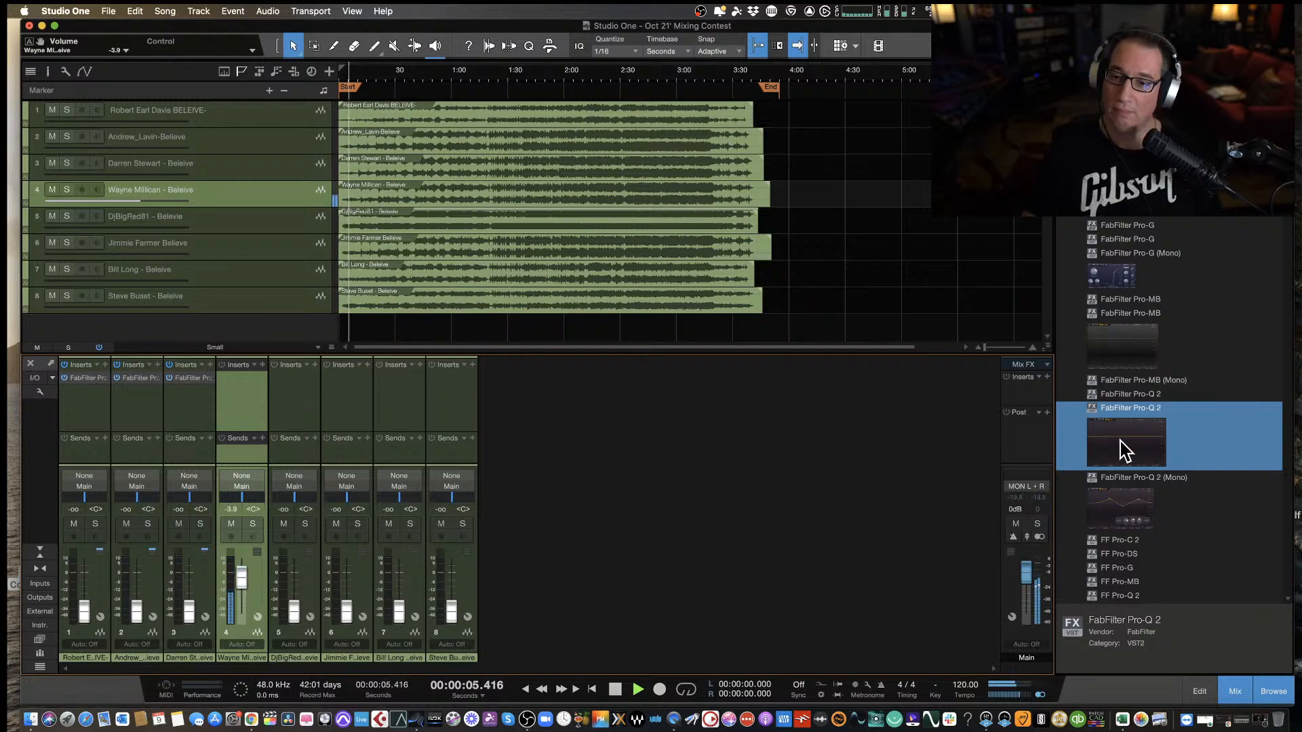
drag(1128, 450, 239, 386)
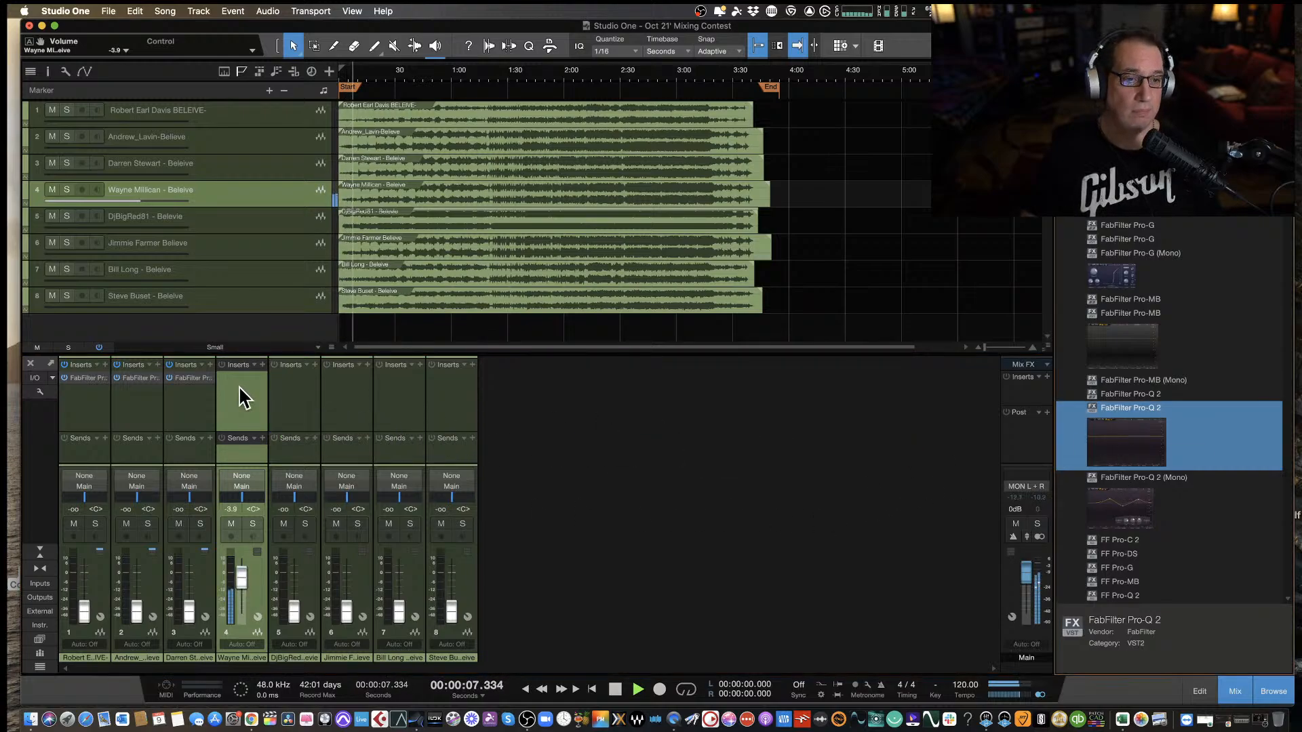
drag(542, 269, 590, 265)
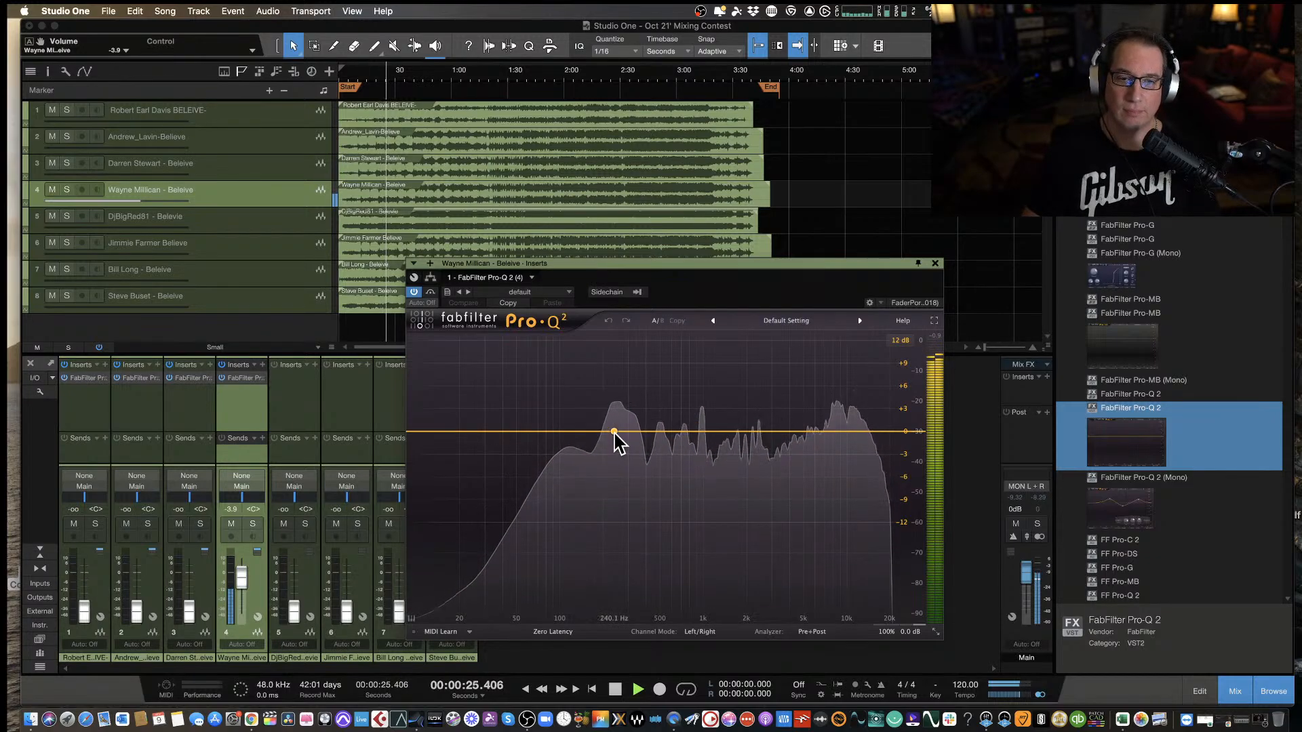
Add a bell cut of about -3.06 dB at 255 Hz on the fourth track and narrow its Q to about 1.89.
mouse_move(614, 432)
mouse_down()
mouse_move(616, 373)
mouse_move(617, 456)
mouse_up()
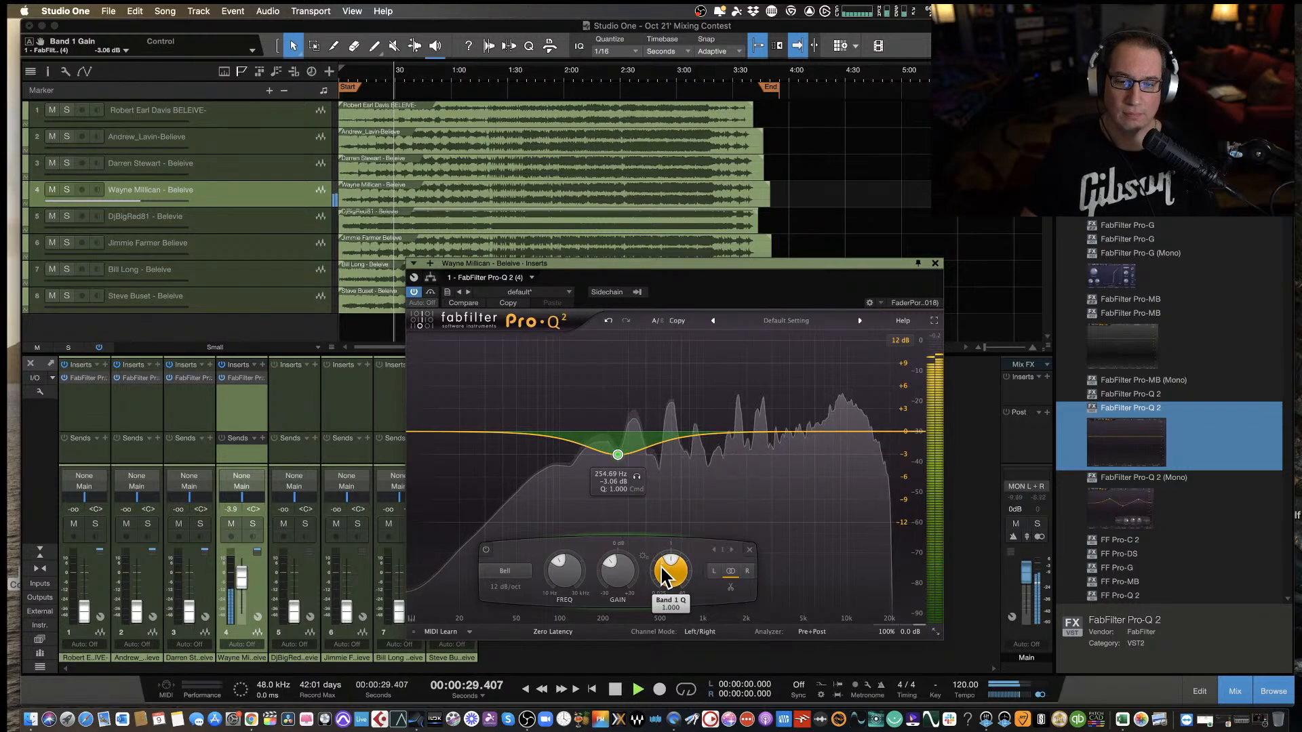
drag(663, 575, 667, 556)
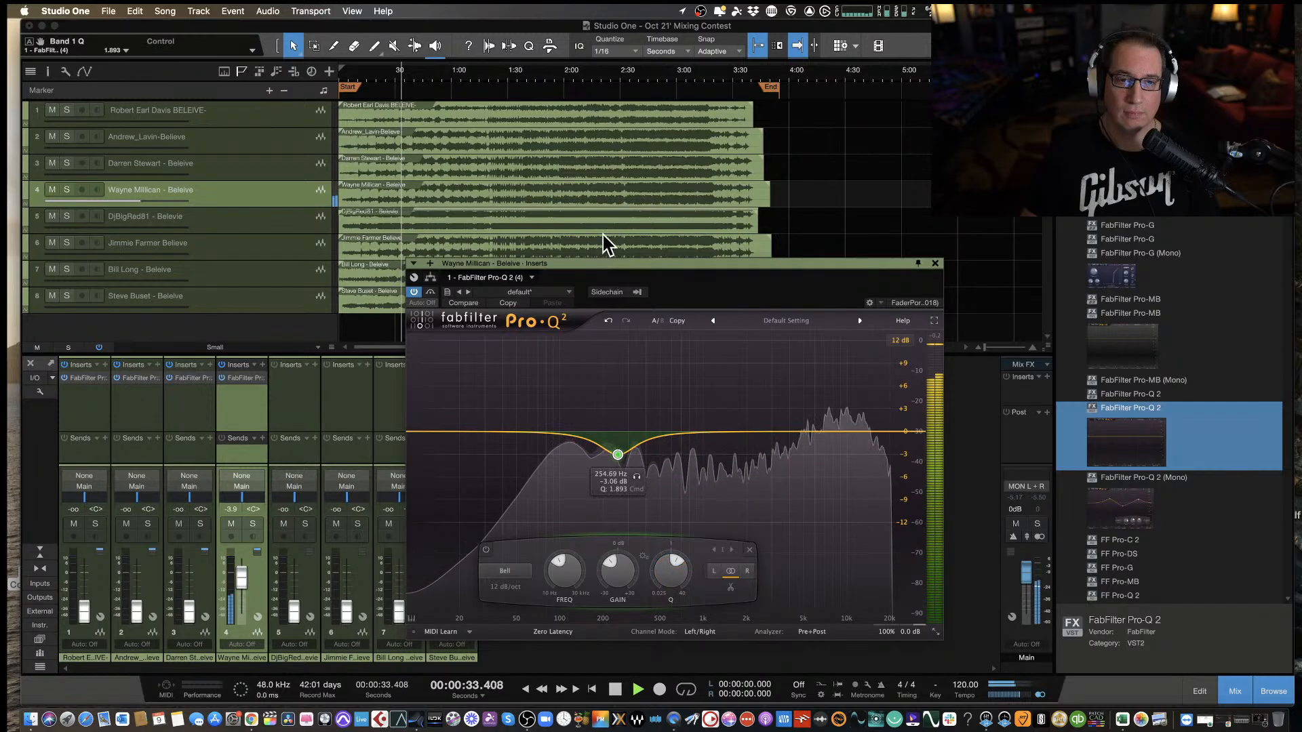
drag(615, 264, 658, 275)
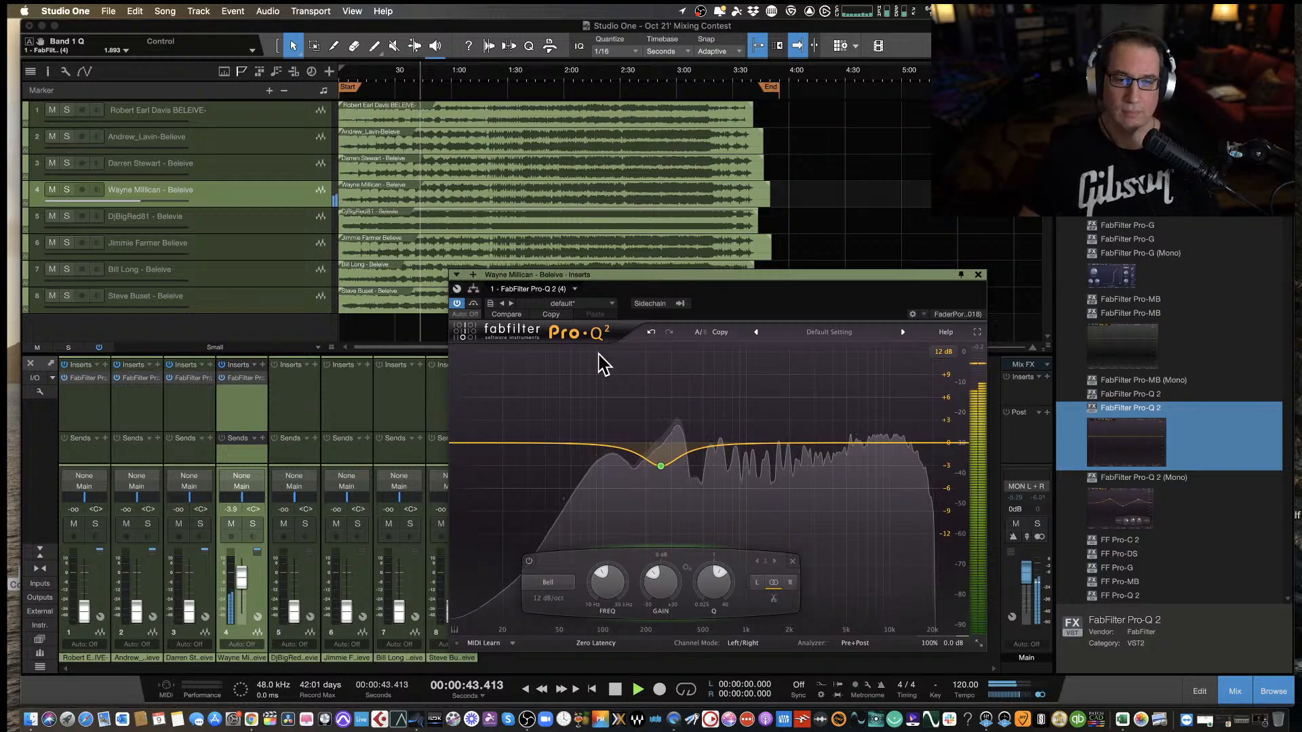
Deepen the existing bell cut to about -4.05 dB at 257 Hz and add a second bell cut of about -1.26 dB at 107 Hz.
mouse_move(661, 468)
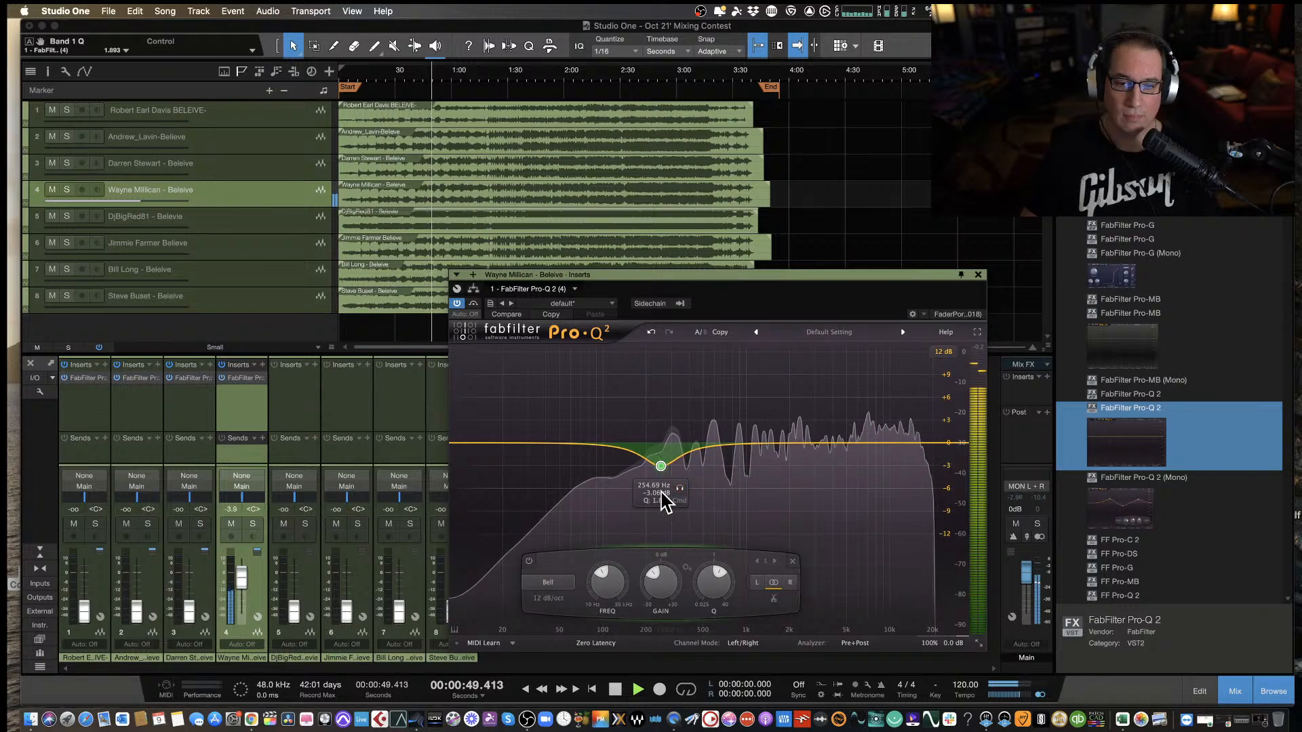
drag(662, 467, 603, 453)
click(609, 449)
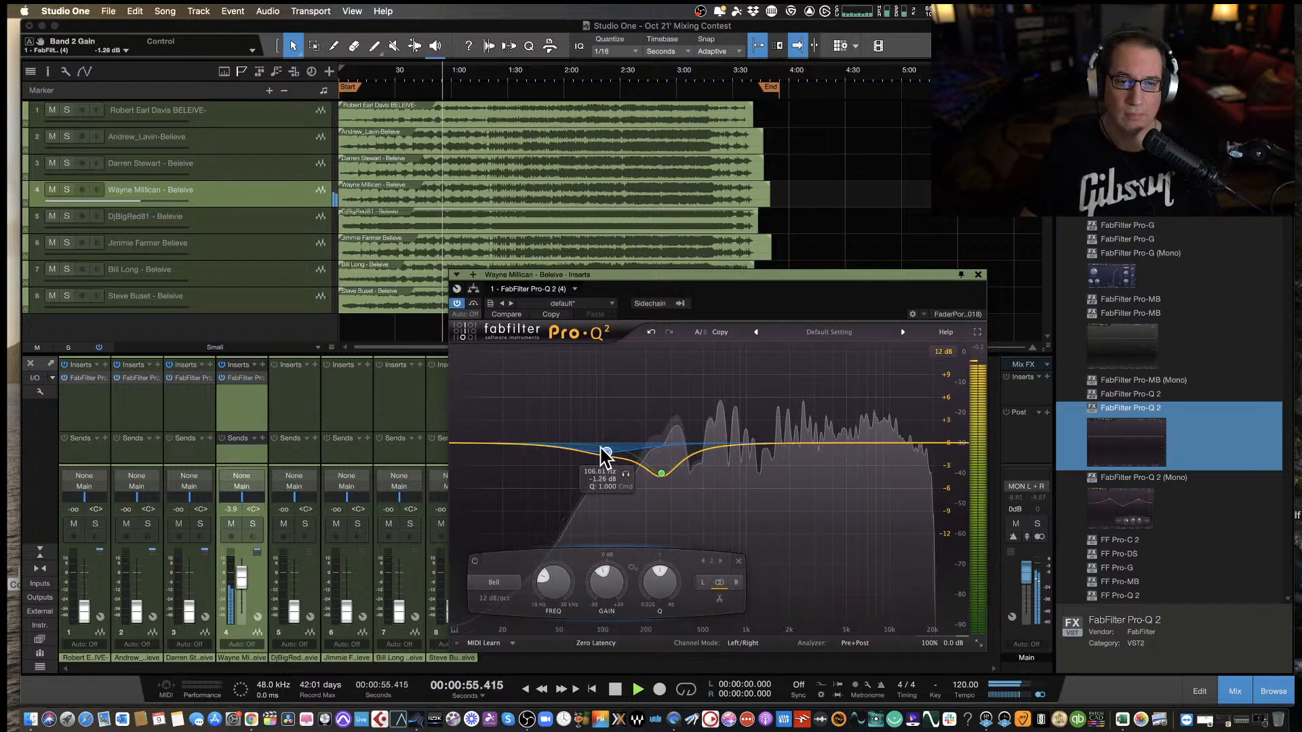
right_click(606, 453)
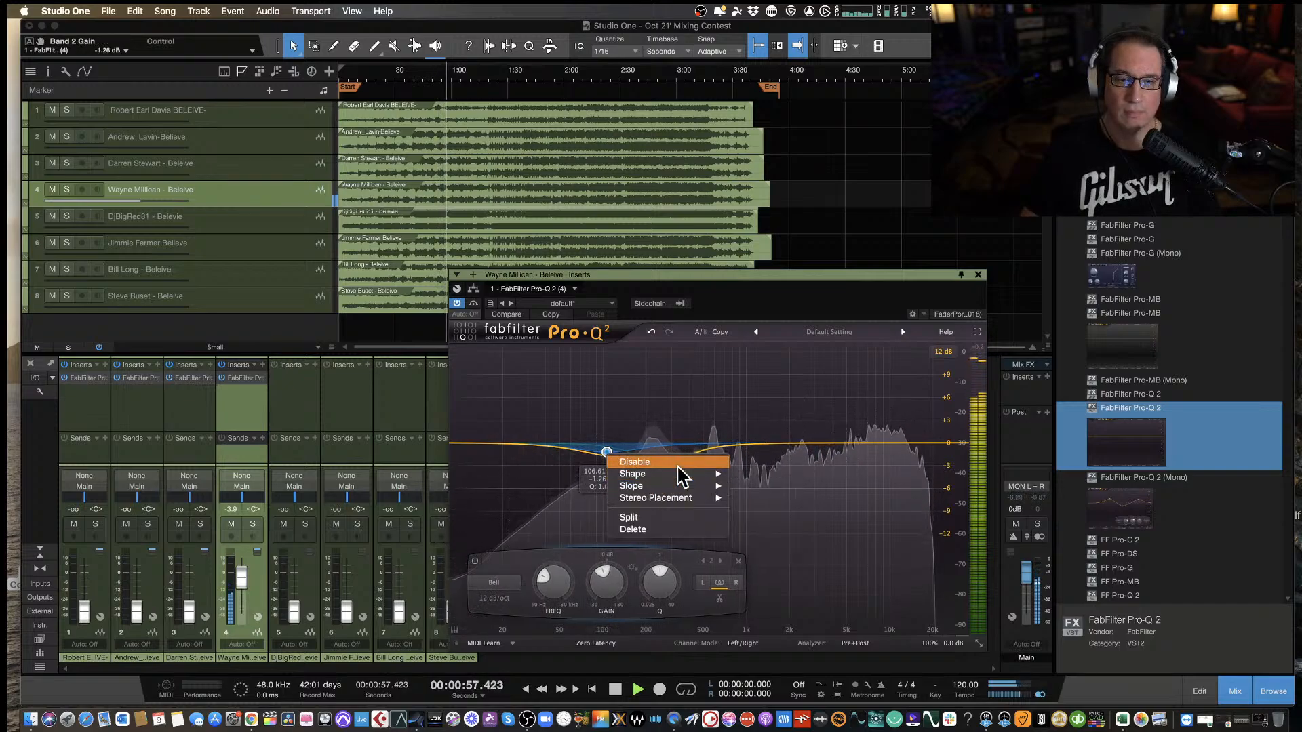
mouse_move(699, 490)
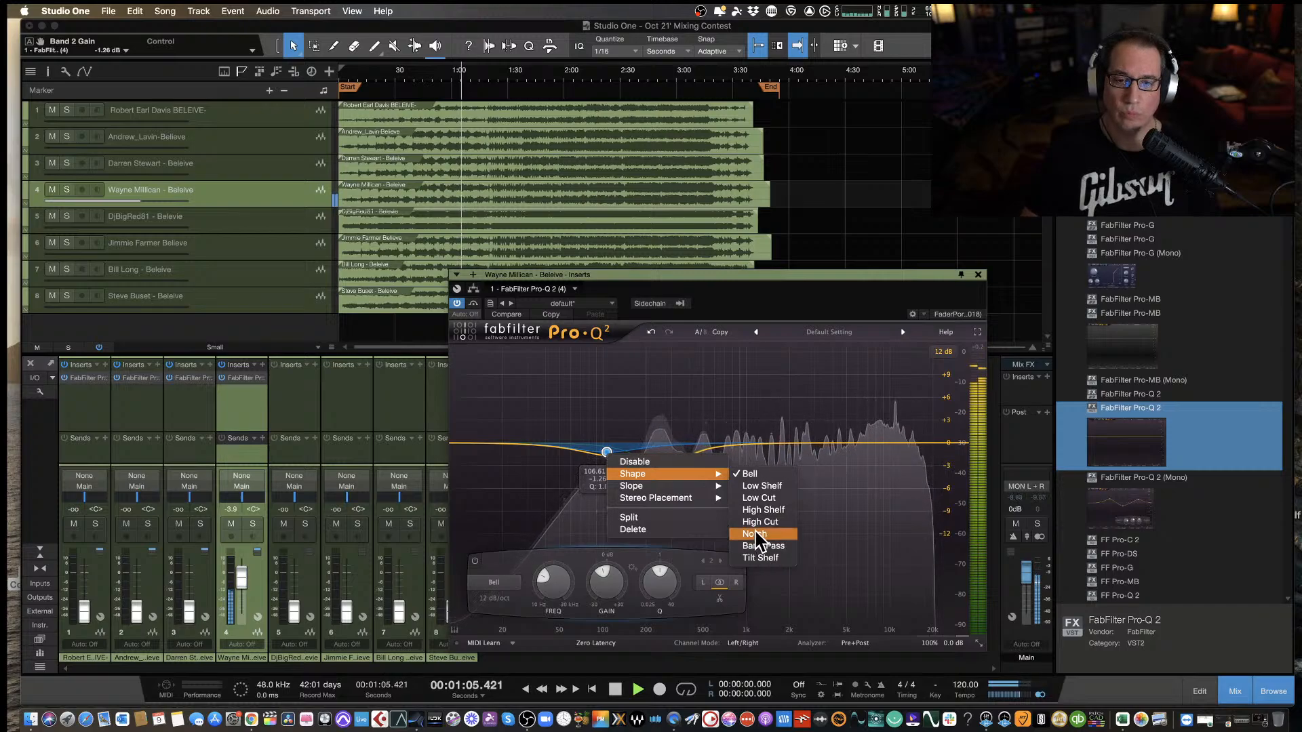
click(608, 447)
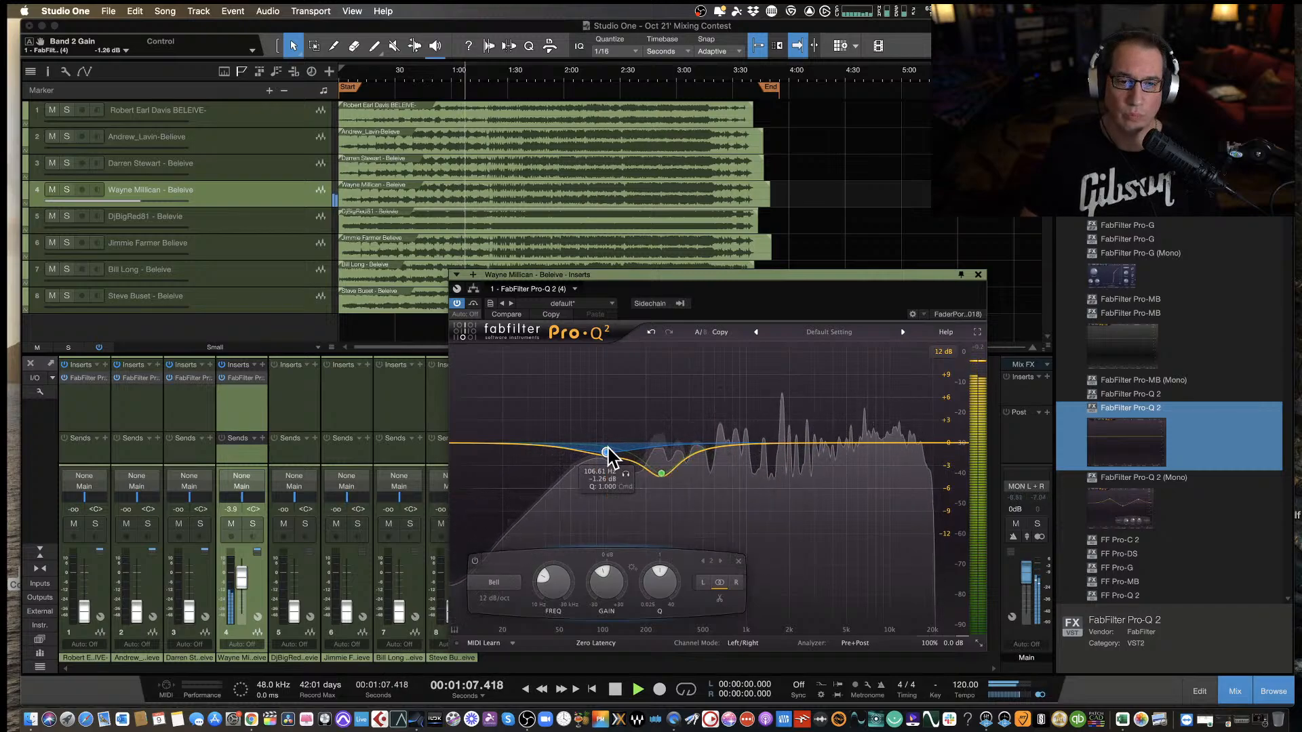
Shift the lower bell cut to about -3.36 dB at 96 Hz with a Q of 2.93, and narrow the 257 Hz cut's Q to about 3.01.
mouse_move(607, 449)
mouse_down()
mouse_move(599, 430)
mouse_move(597, 453)
mouse_up()
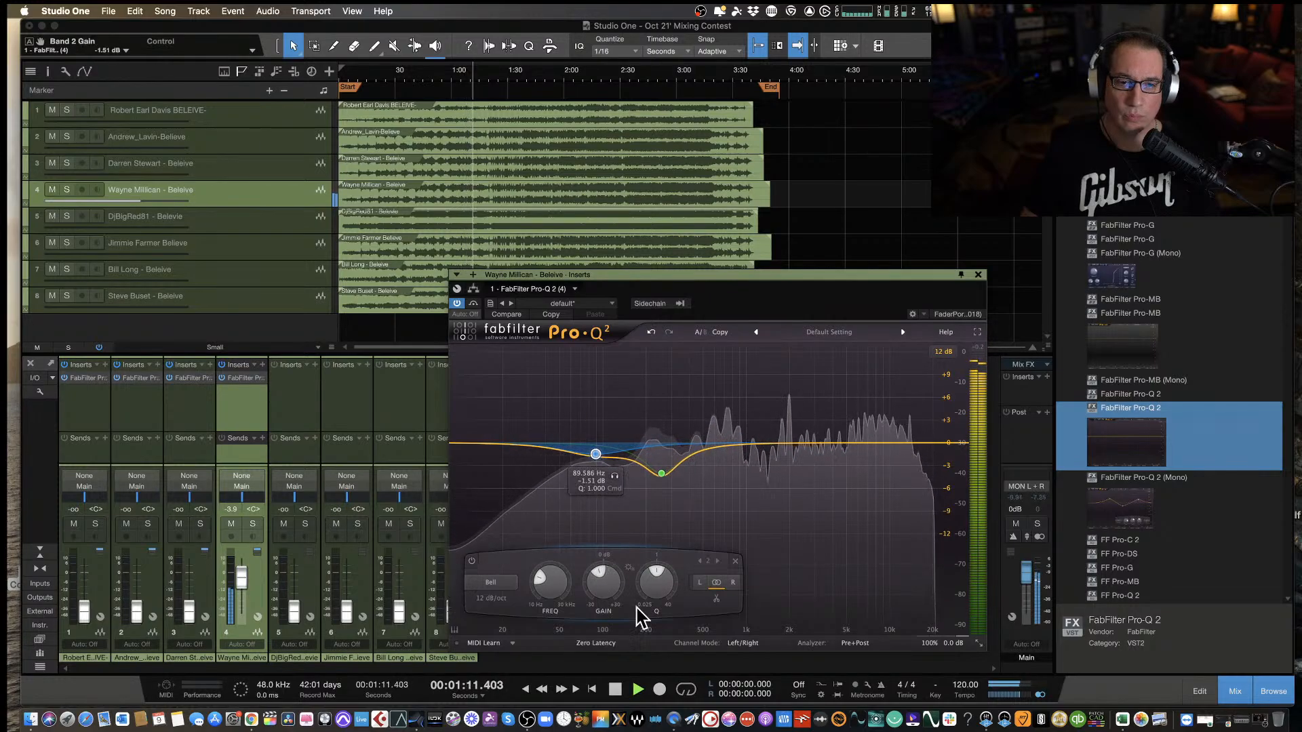
mouse_move(657, 584)
mouse_down()
mouse_move(647, 601)
mouse_move(646, 573)
mouse_up()
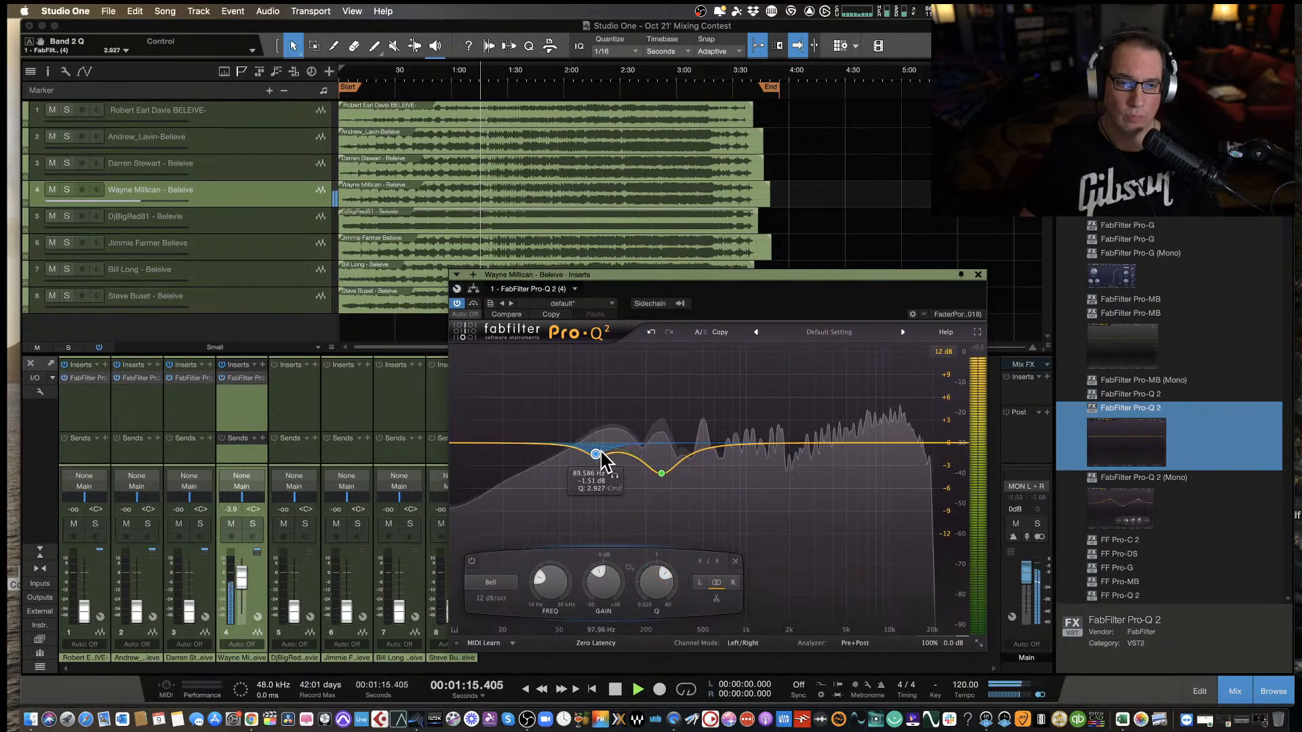
mouse_move(590, 456)
mouse_down()
mouse_move(598, 473)
mouse_move(604, 462)
mouse_up()
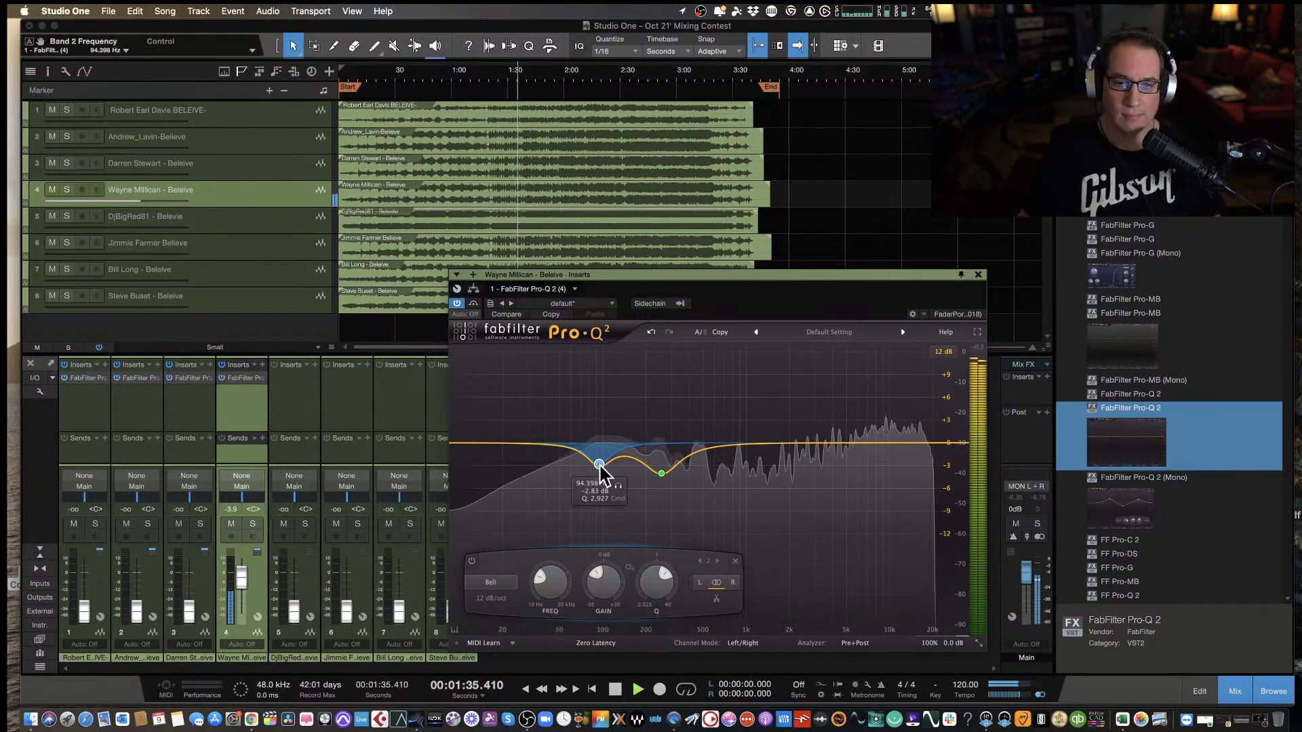
drag(601, 466, 602, 469)
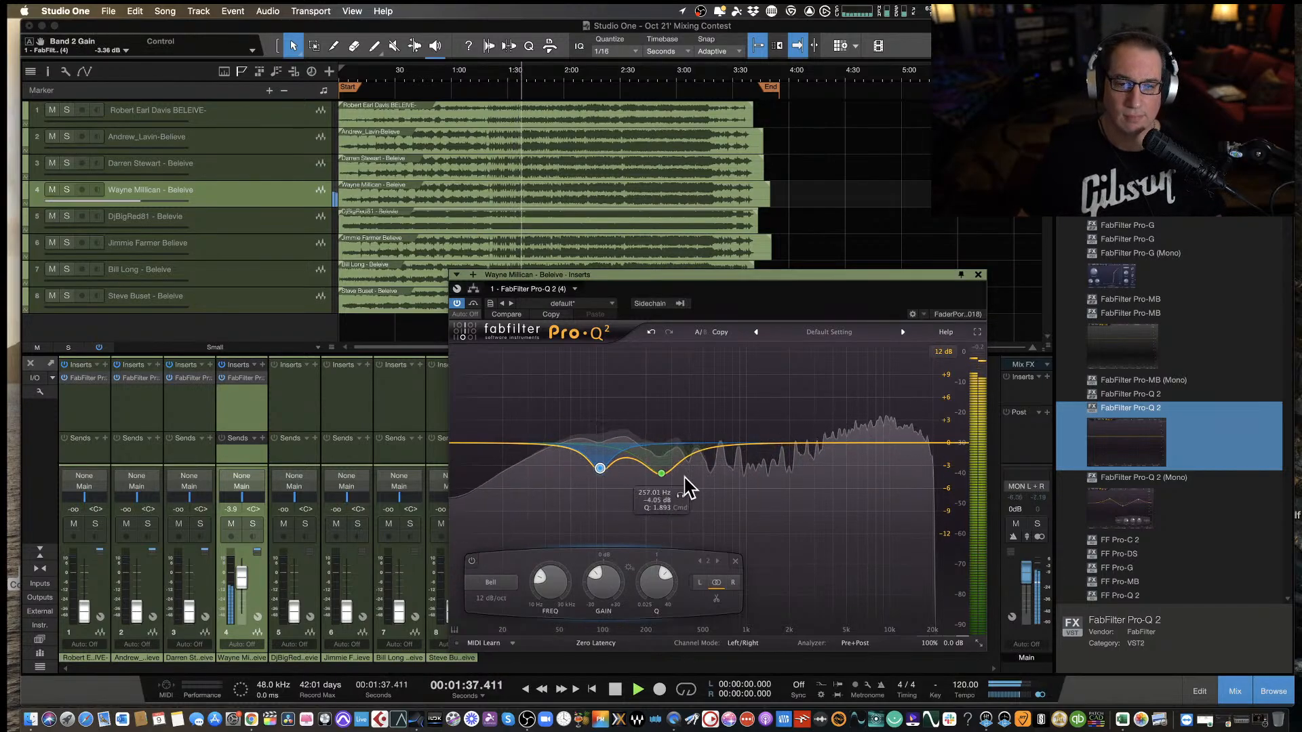
click(661, 473)
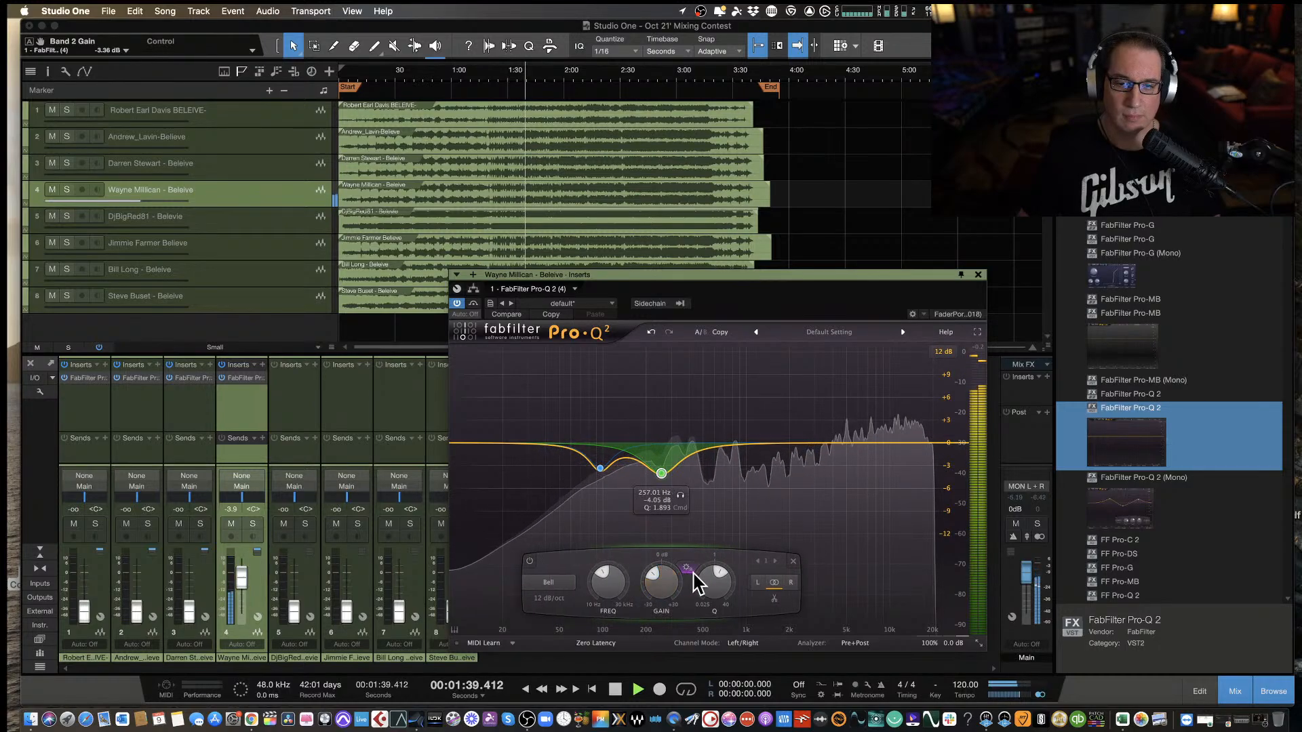
drag(697, 576, 699, 558)
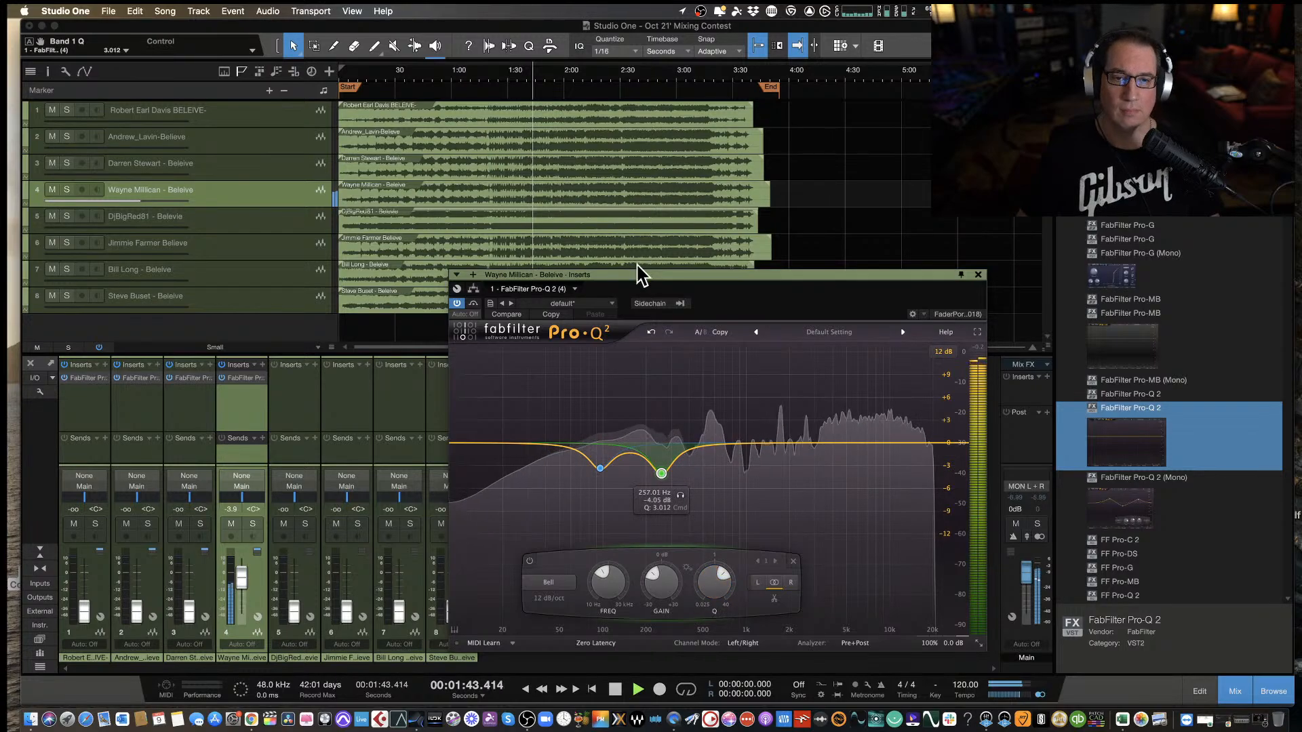
Move the equalizer window aside, compare the fourth track with the EQ bypassed and re-enabled during playback, and stop the playback.
drag(634, 276, 544, 275)
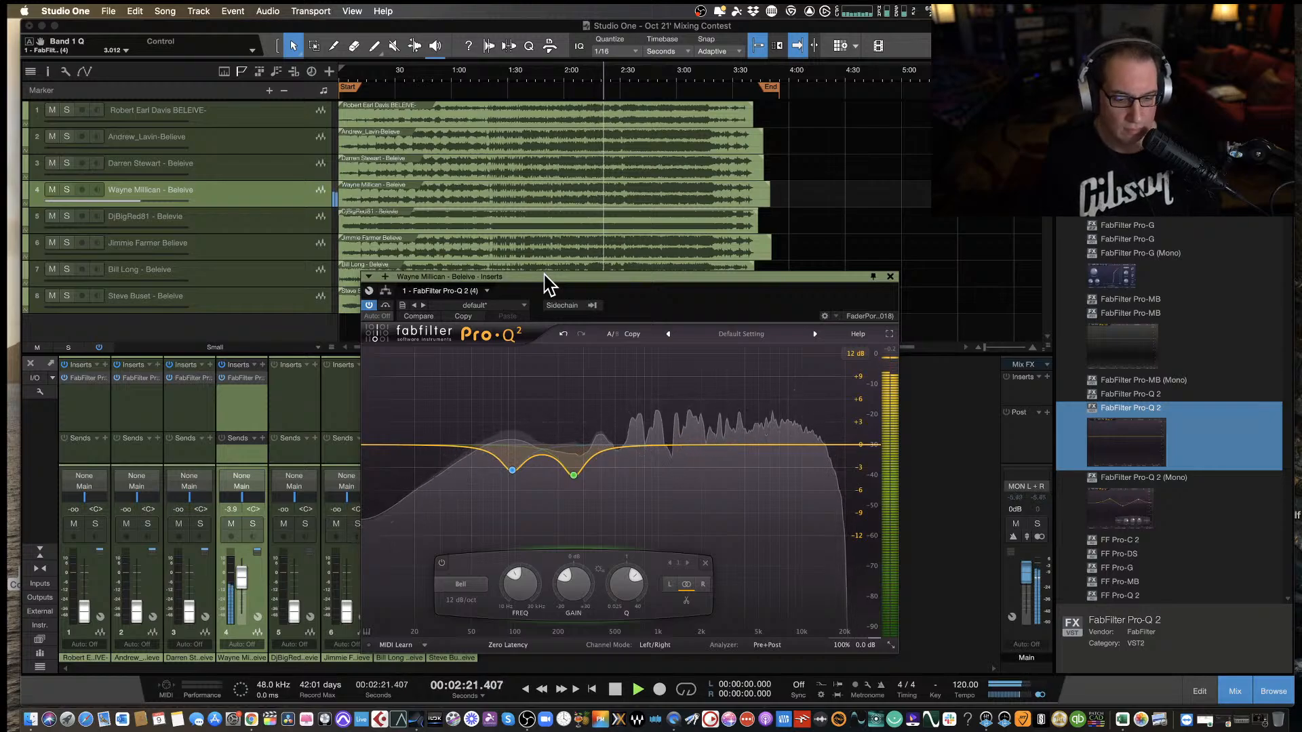
click(385, 306)
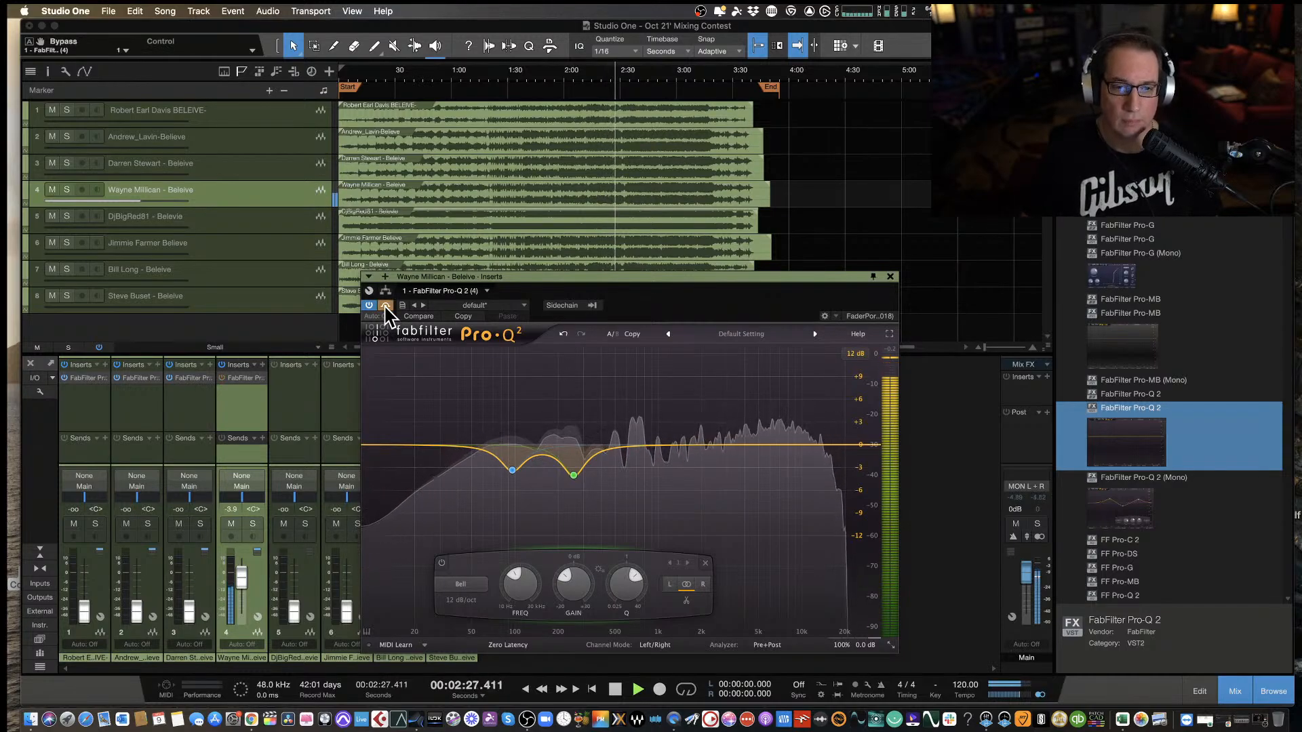
click(385, 306)
drag(516, 278, 499, 277)
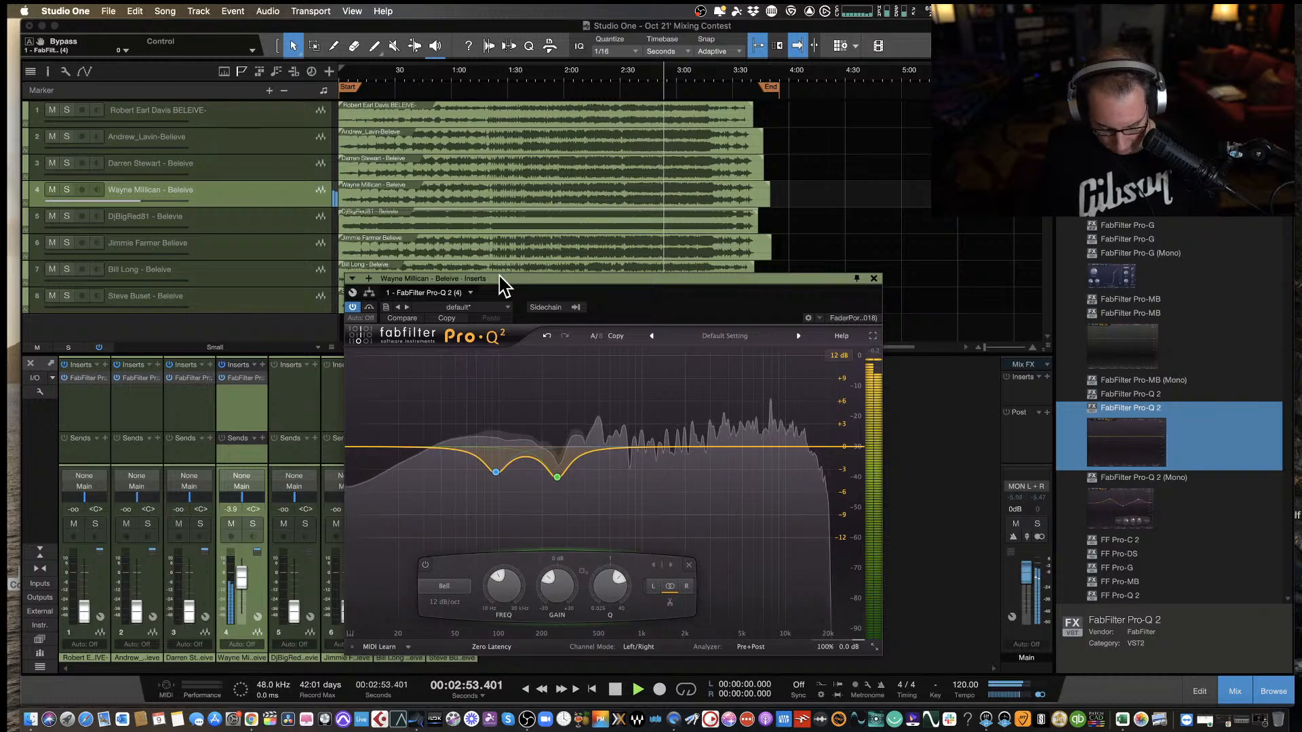
key(space)
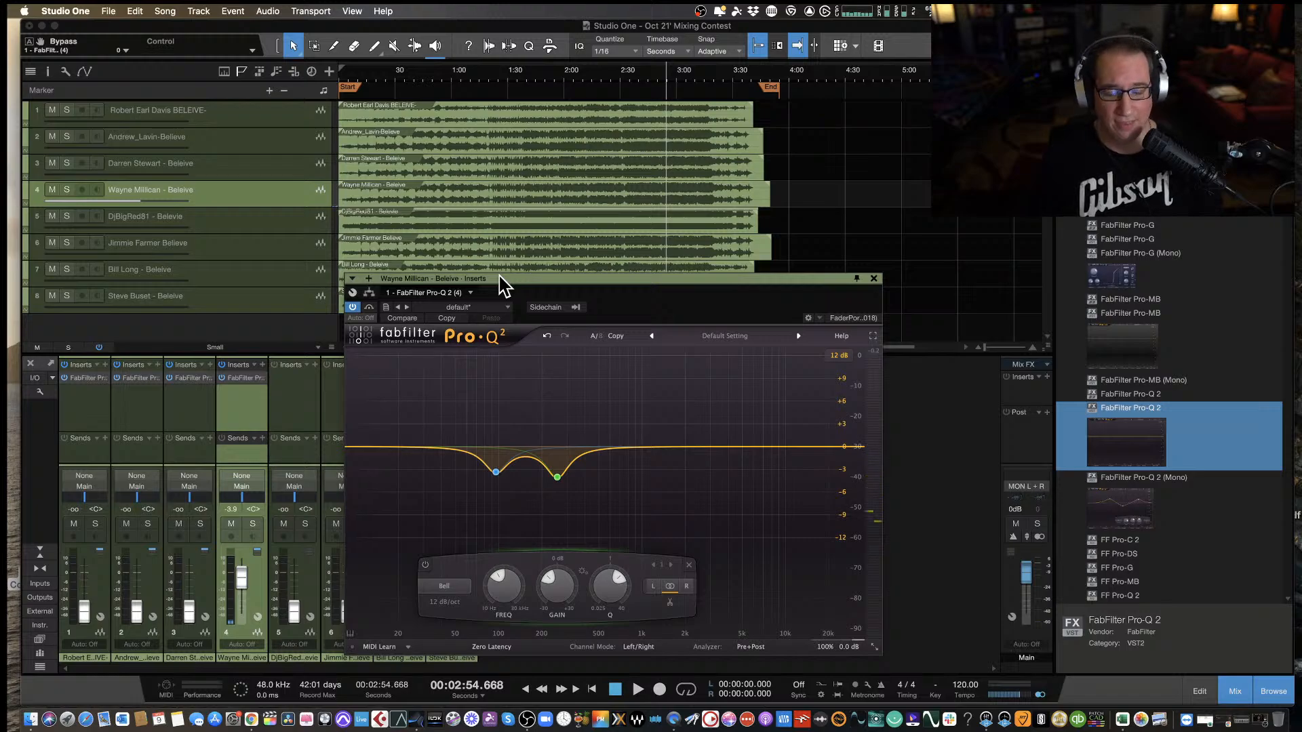
Reposition the equalizer window, bypass the fourth track's EQ, and resume playback from about 2:54 to hear the unprocessed mix.
drag(511, 285, 502, 278)
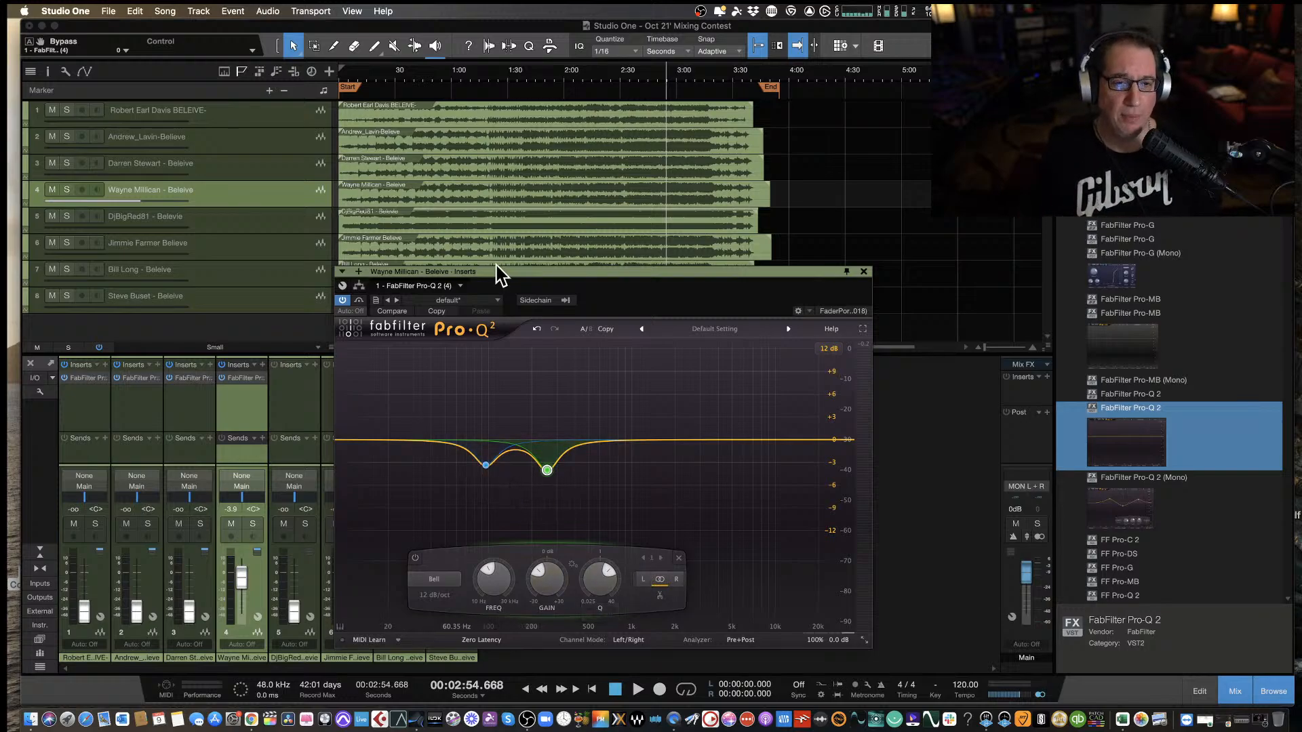
drag(507, 277, 500, 274)
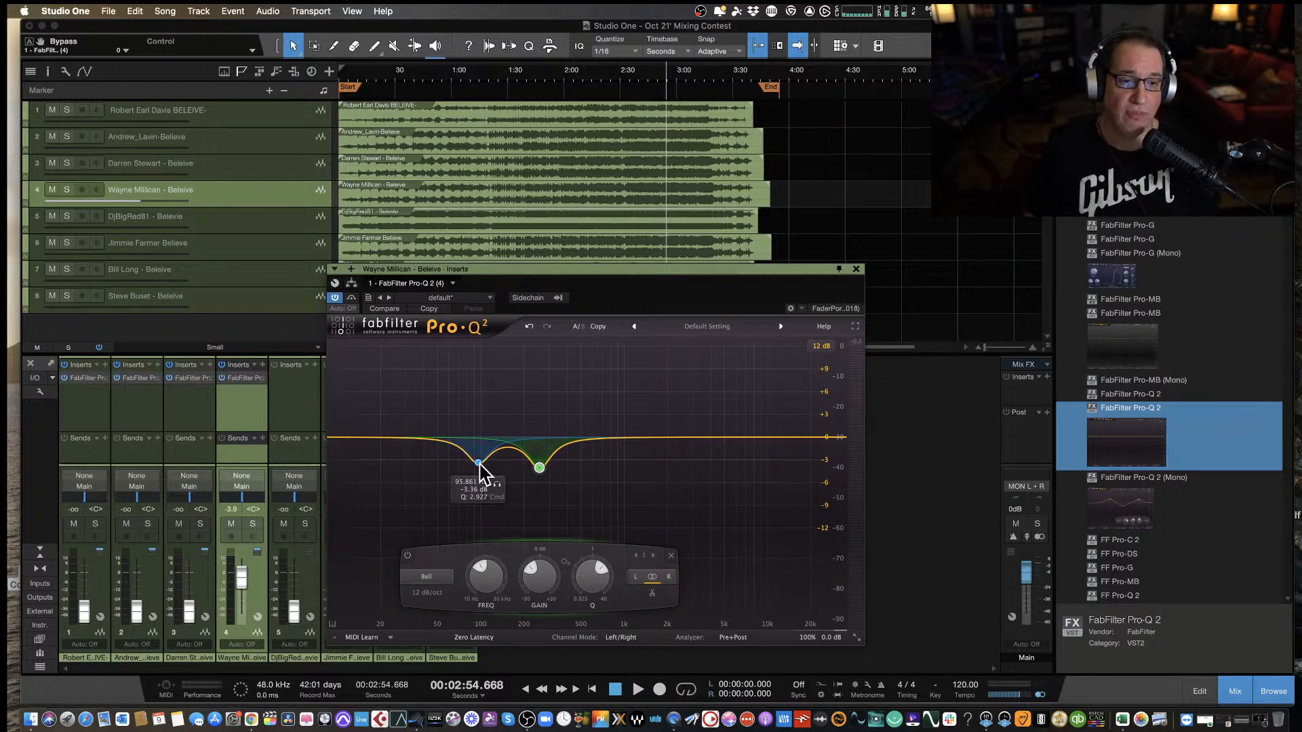
click(350, 298)
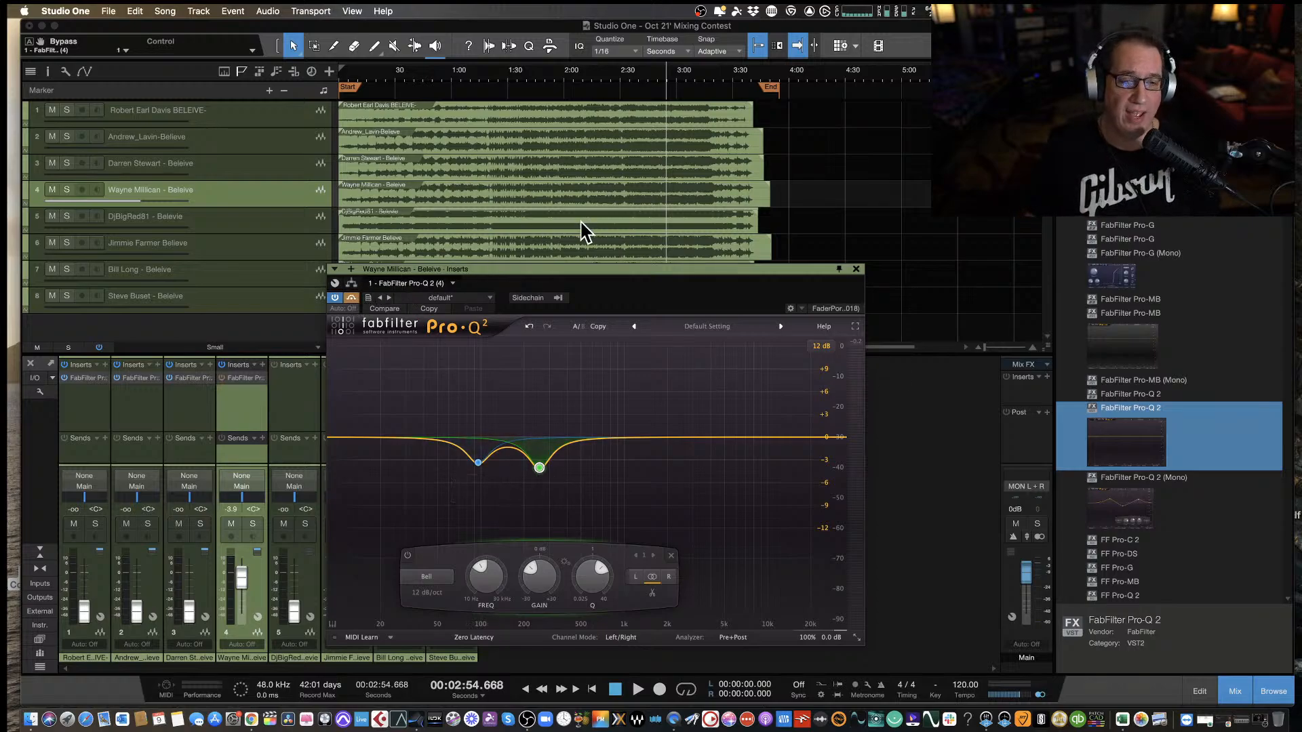
key(space)
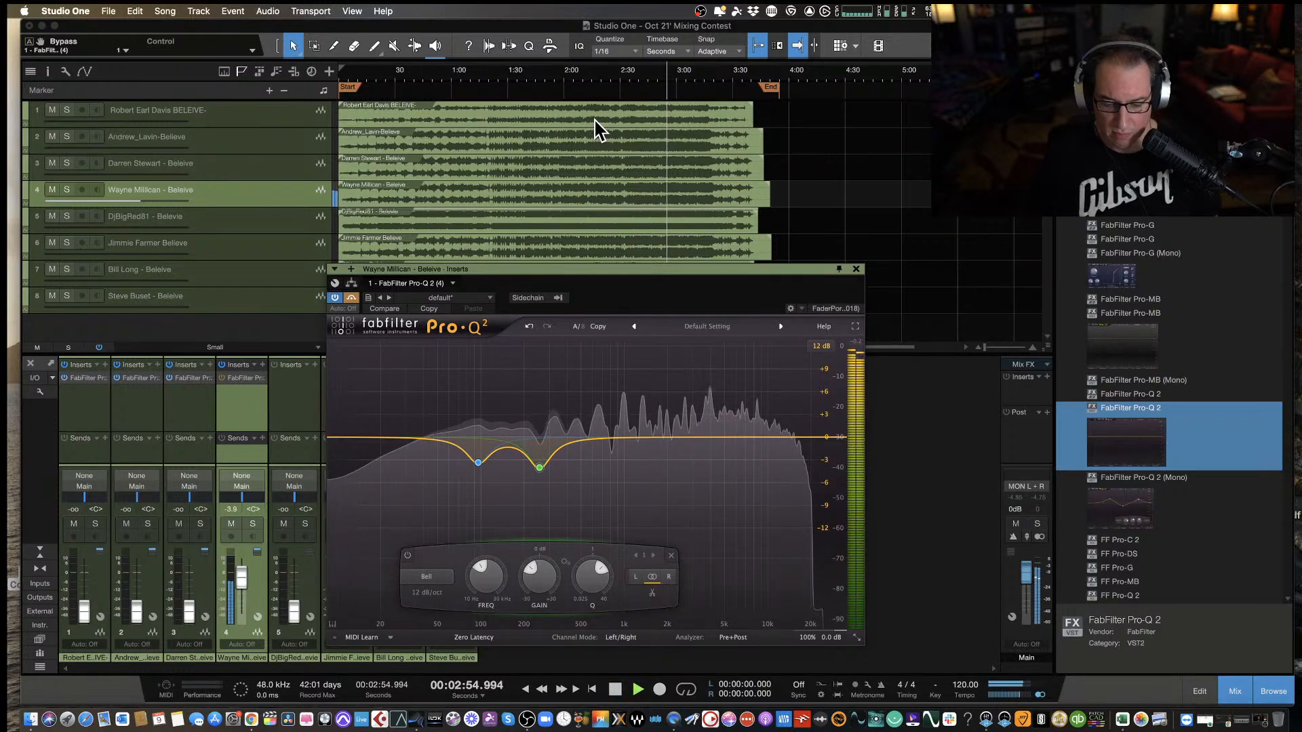
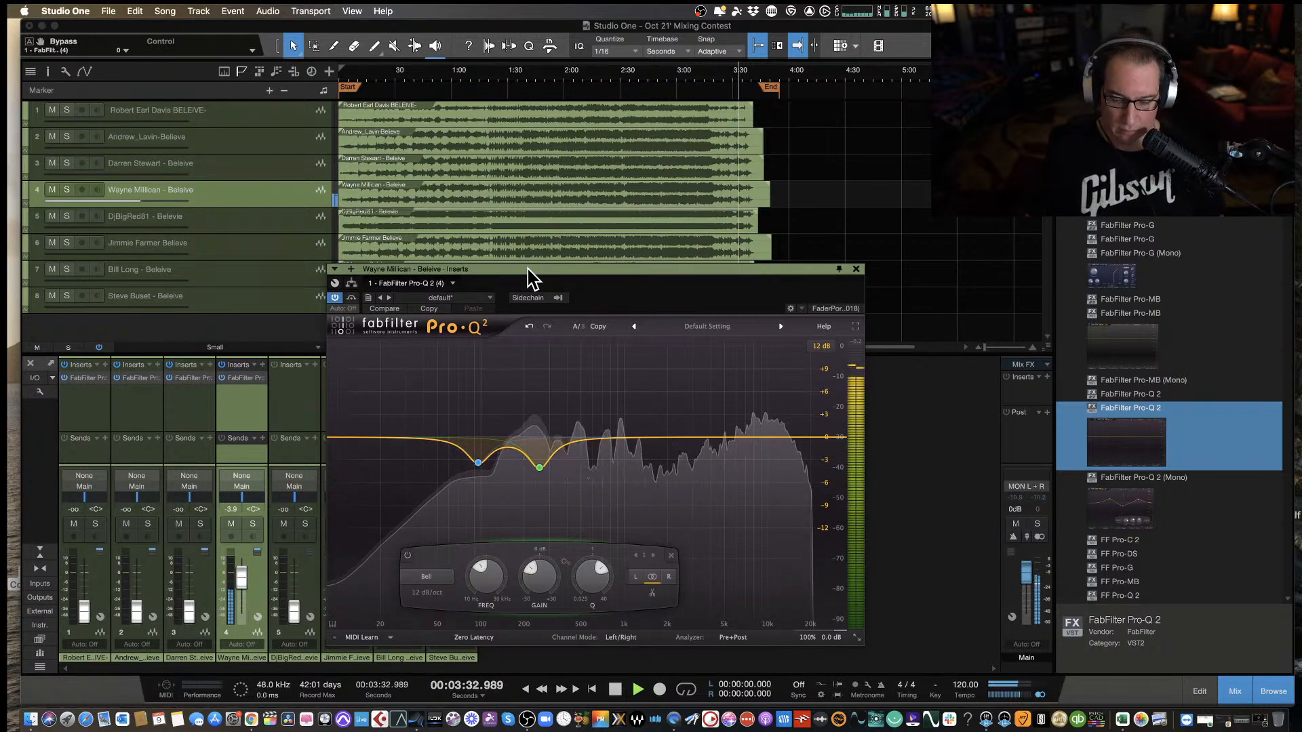
Reposition and close the fourth track's equalizer window, and pull that track's fader all the way down.
drag(528, 268, 526, 243)
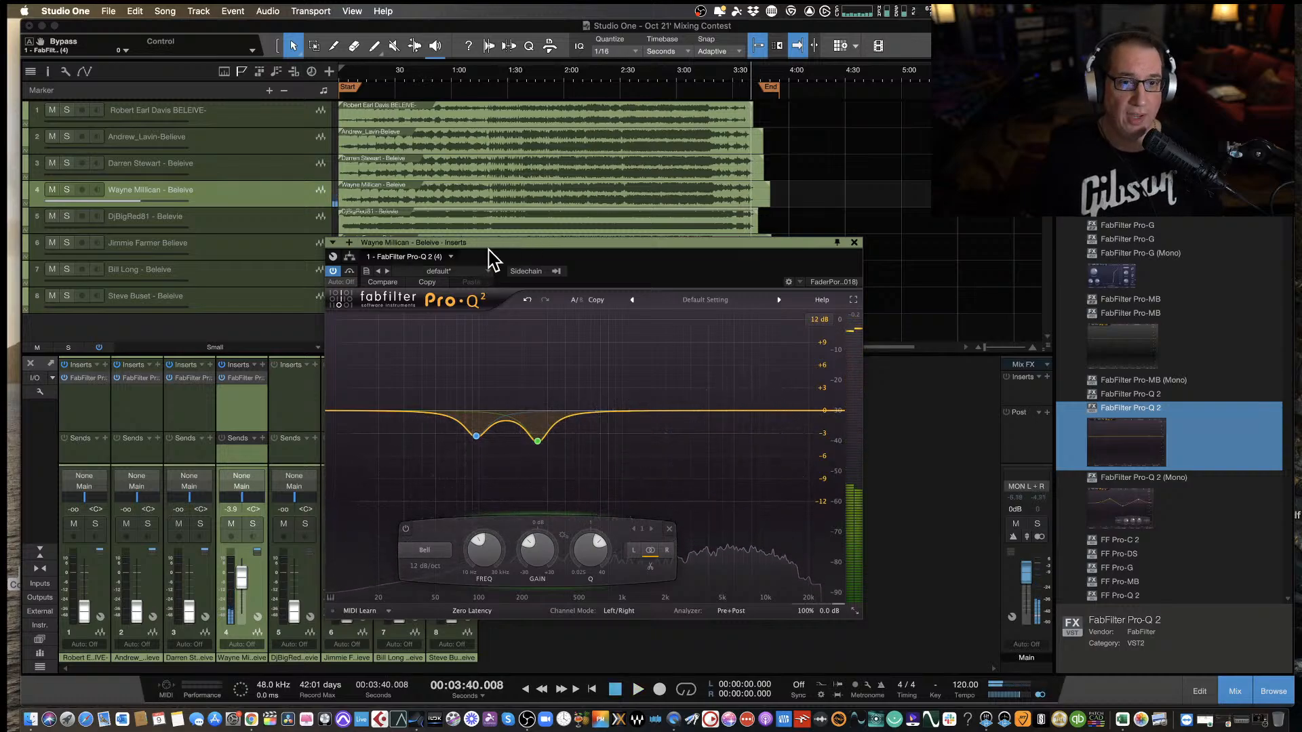
drag(496, 242, 498, 258)
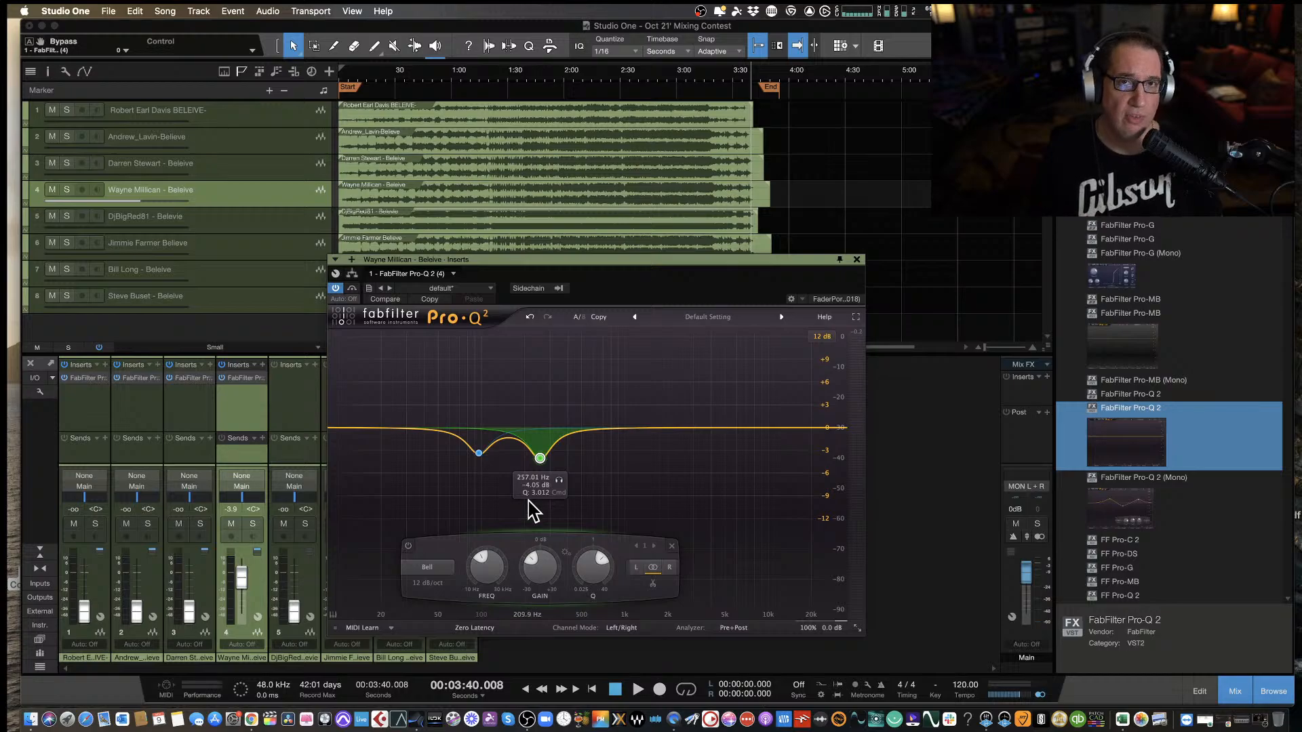
drag(527, 271, 503, 266)
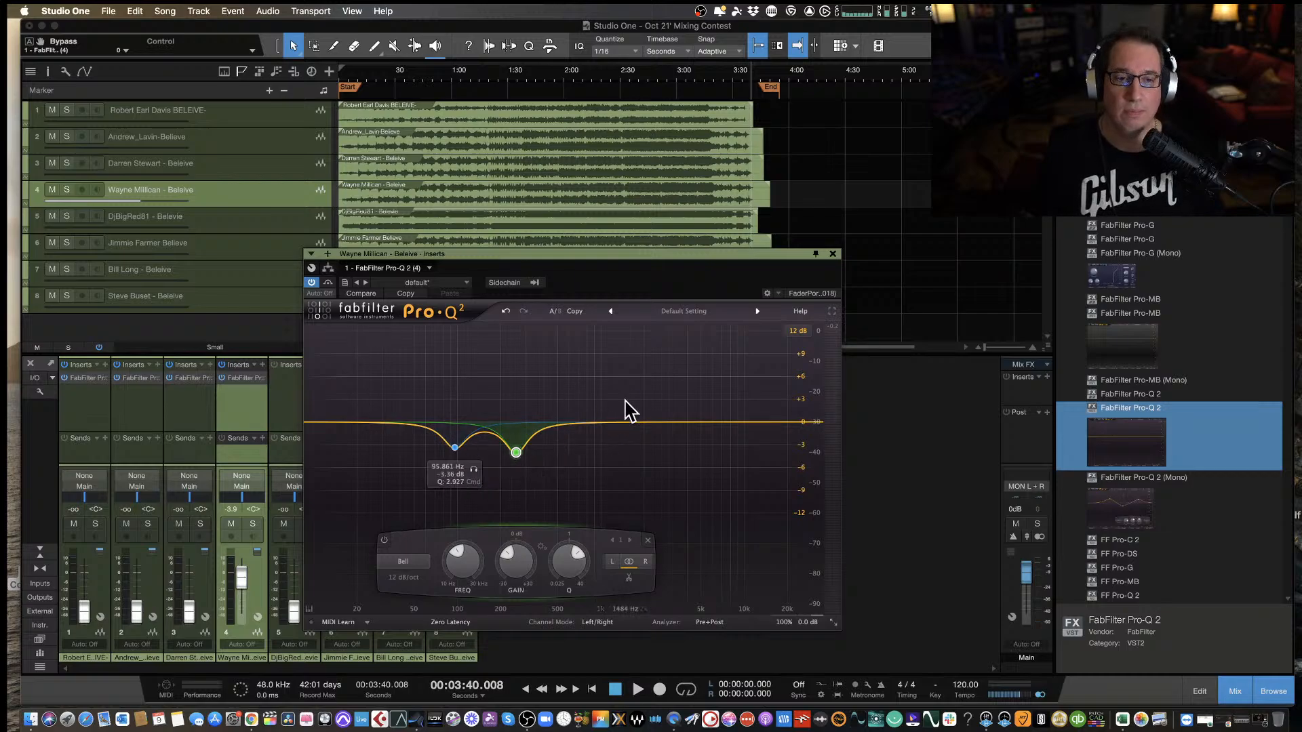
click(832, 255)
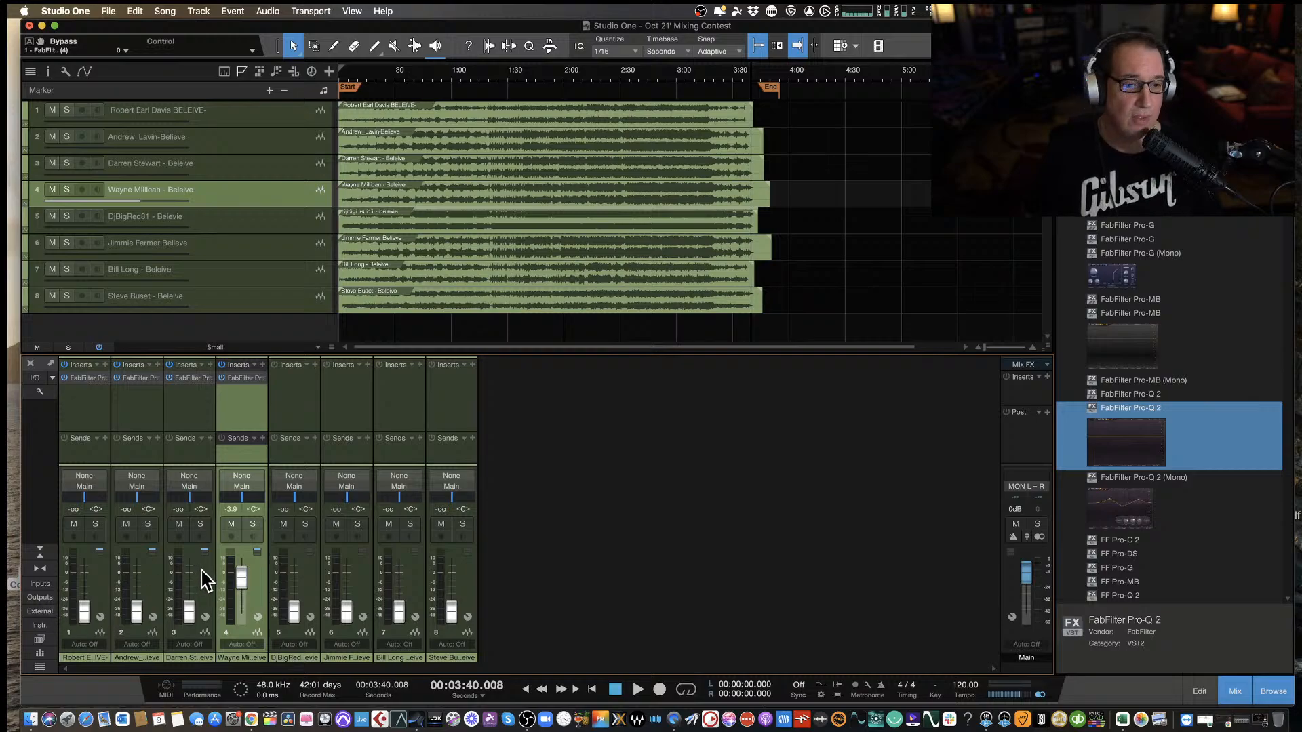
drag(241, 581, 262, 674)
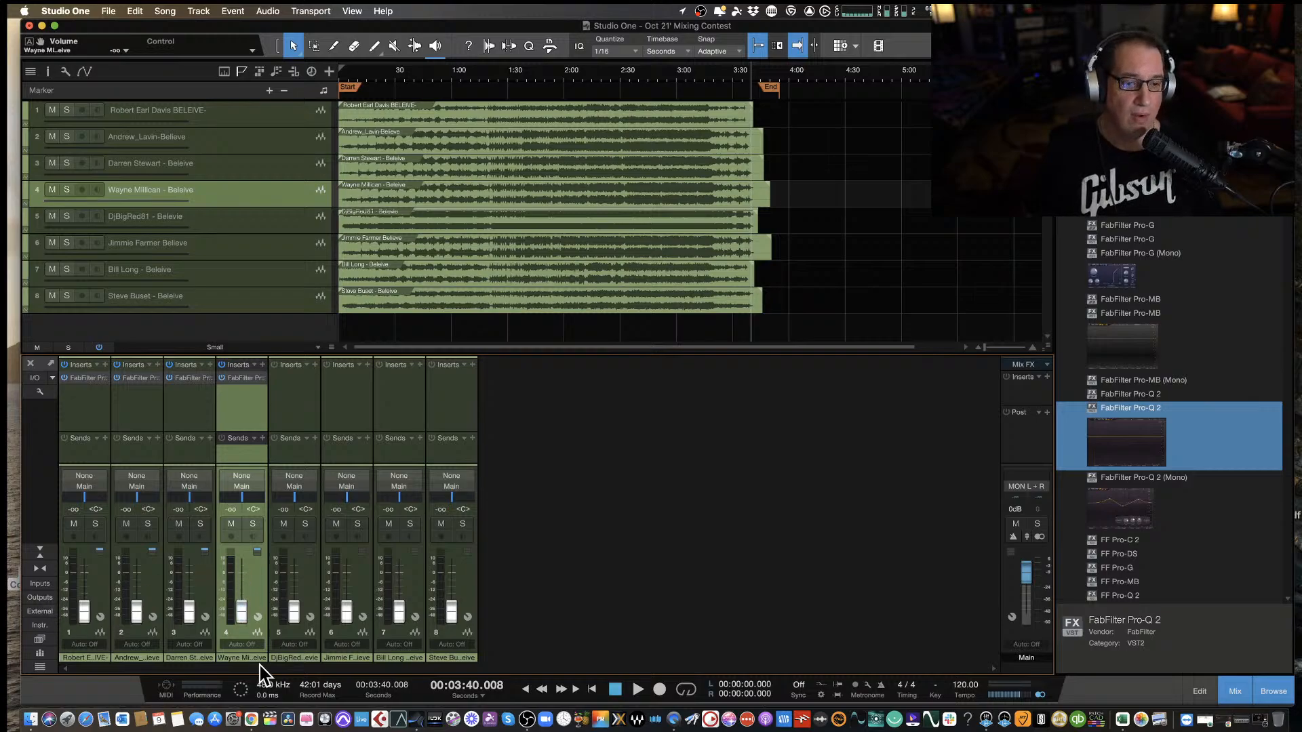
Select the fifth track, return to the start of the song, and play it with the track's fader raised to about -4.4 dB.
click(302, 423)
key(comma)
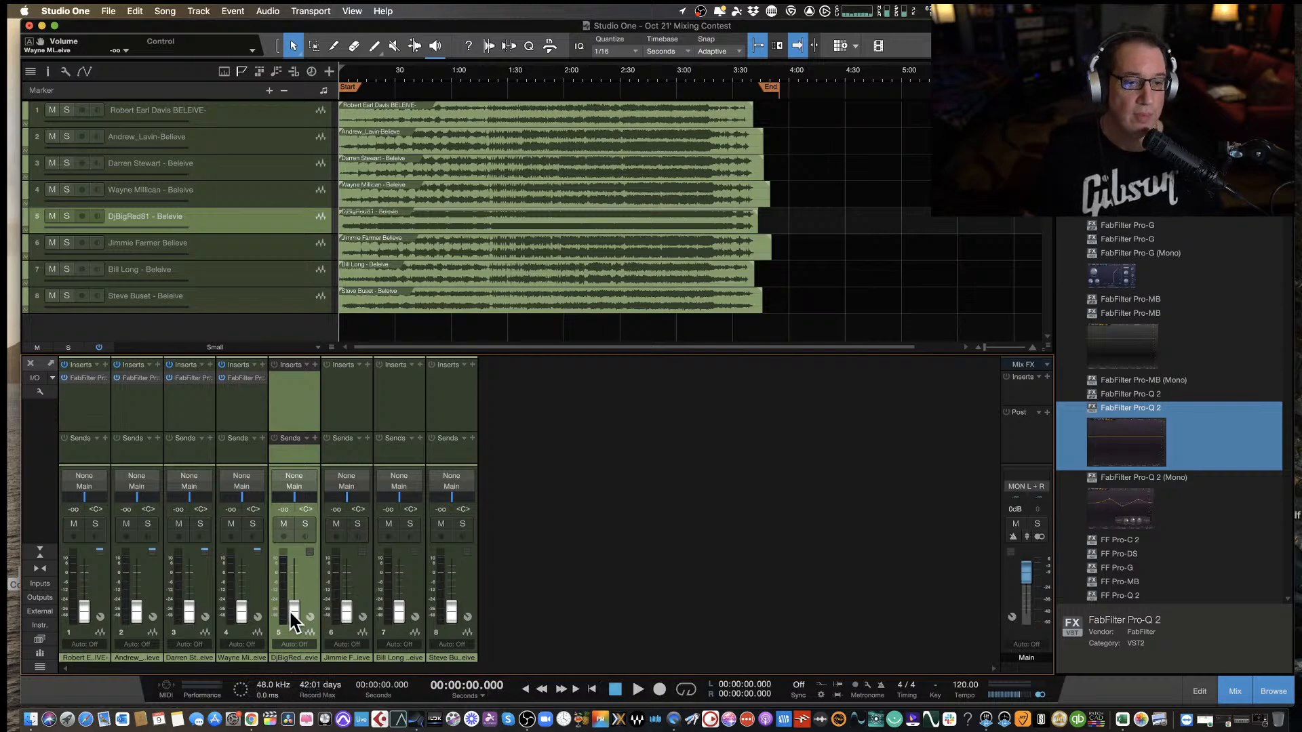
drag(290, 608, 297, 585)
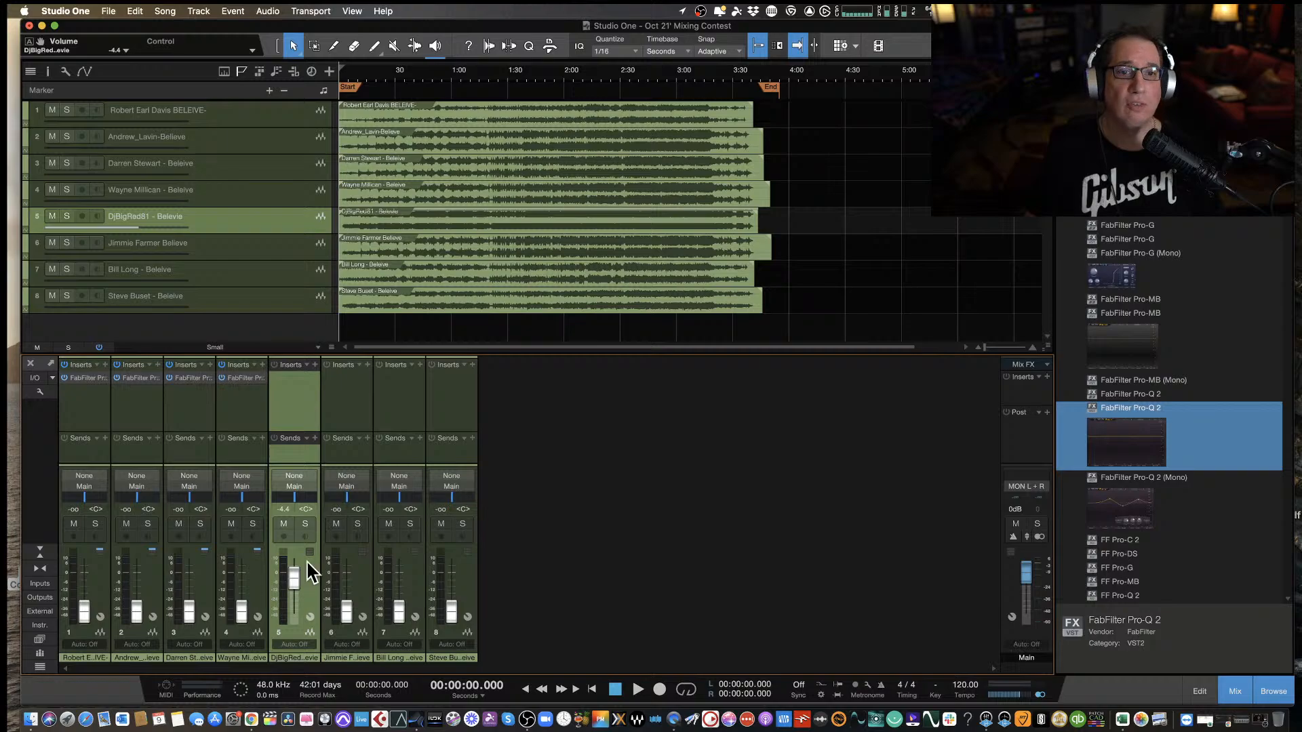
drag(293, 575, 291, 578)
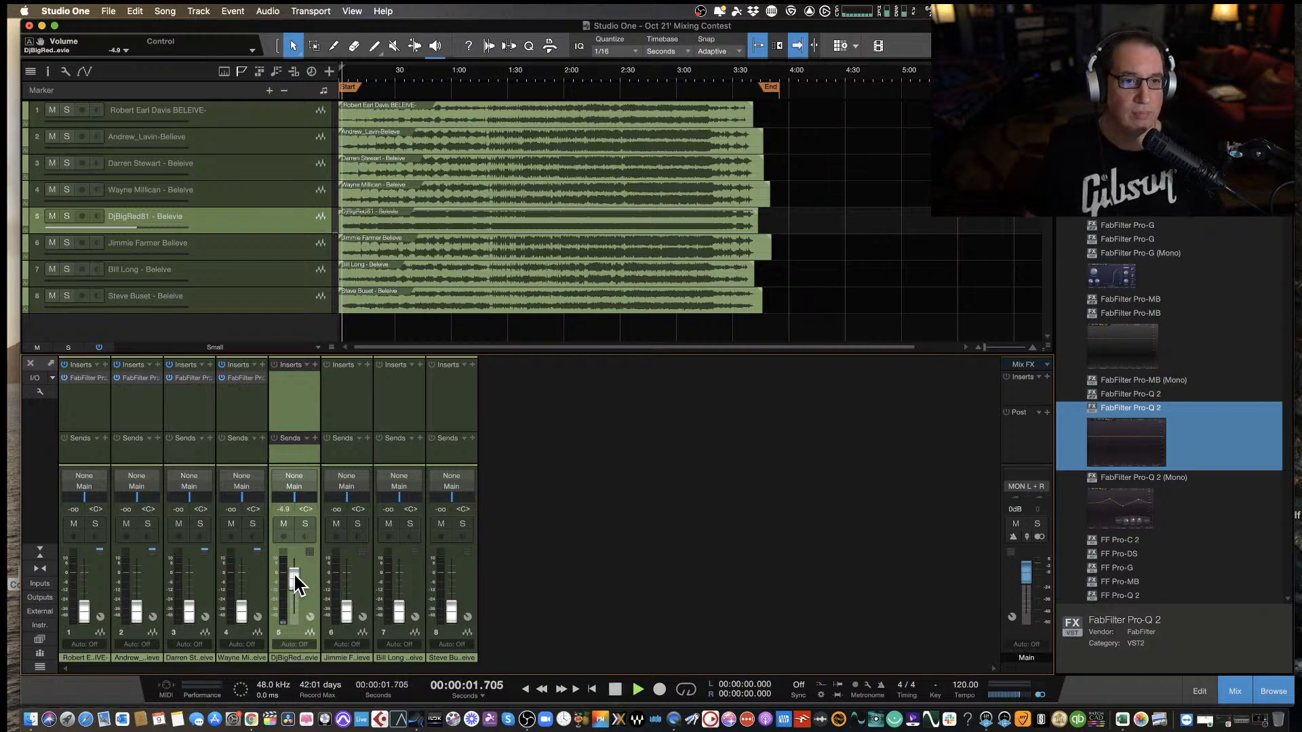
drag(296, 584, 294, 583)
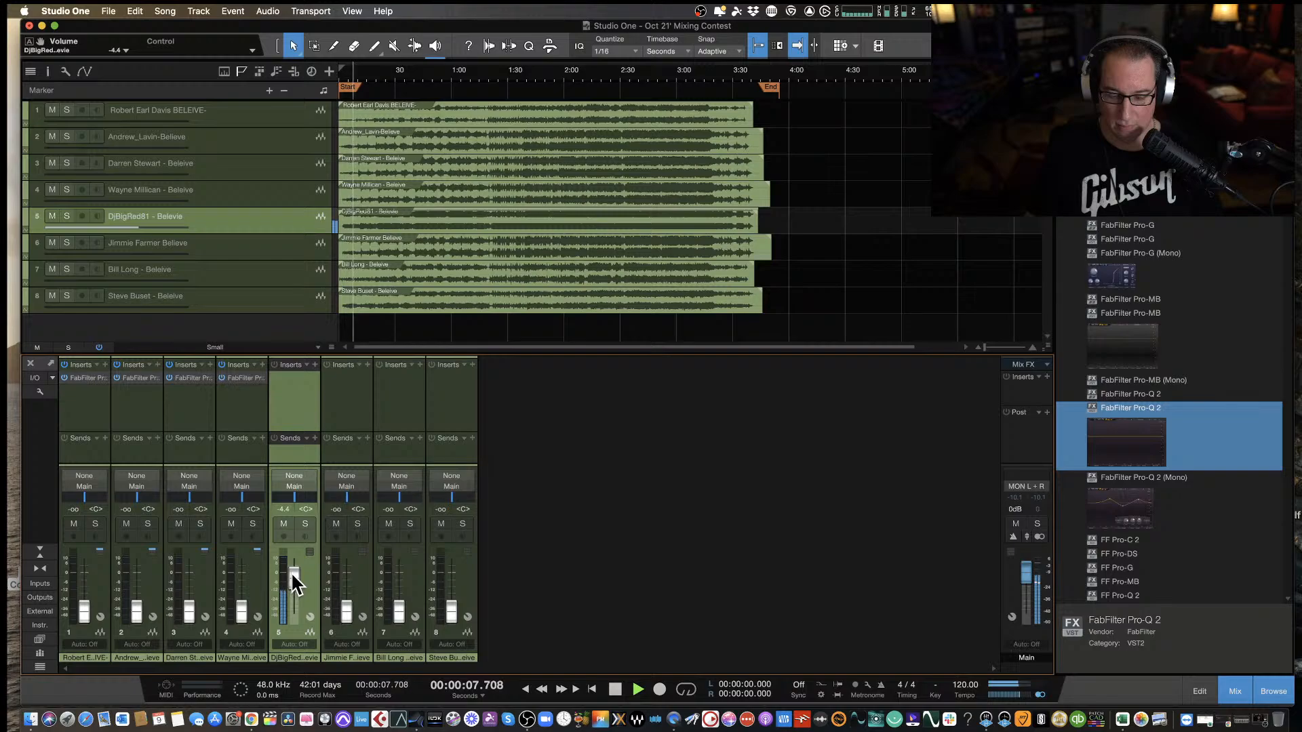
Insert FabFilter Pro-Q 2 on the fifth track, lower its fader to -5.9 dB while listening, and stop the playback.
drag(1122, 450, 302, 399)
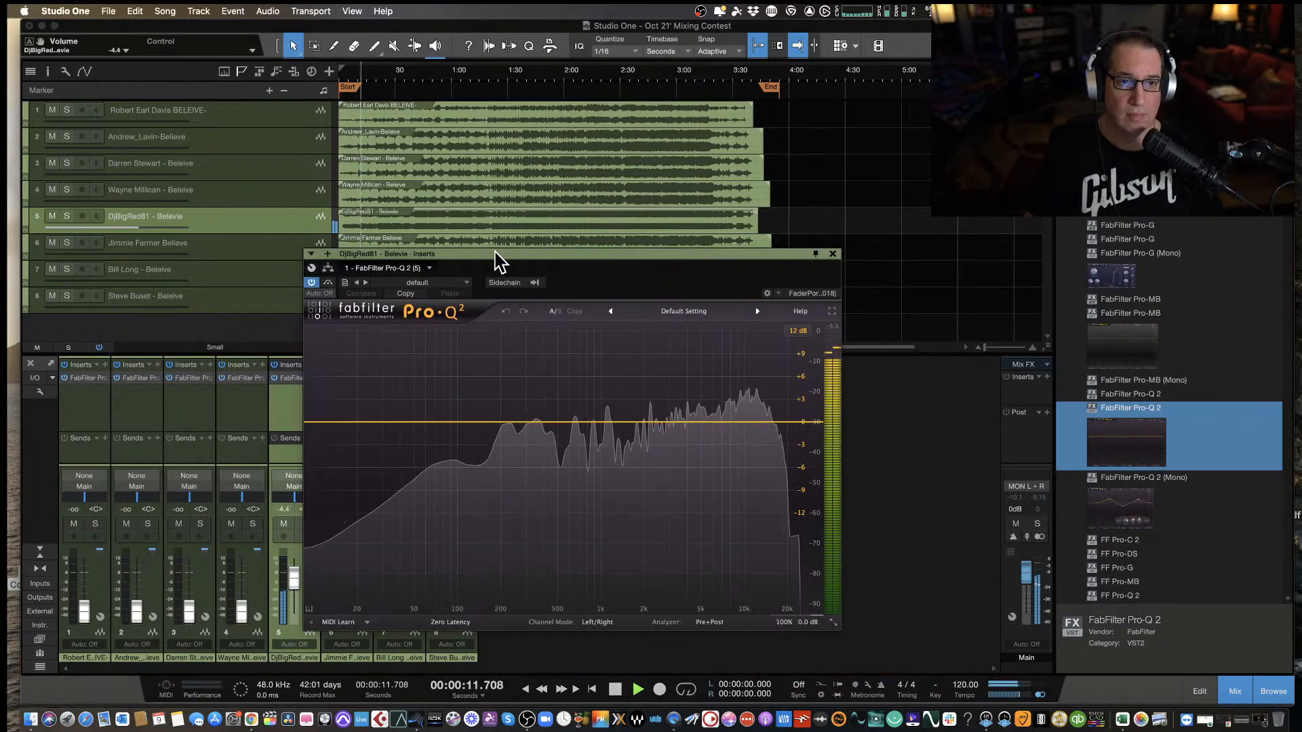
mouse_move(500, 260)
mouse_down()
mouse_move(527, 296)
mouse_move(553, 294)
mouse_move(498, 278)
mouse_up()
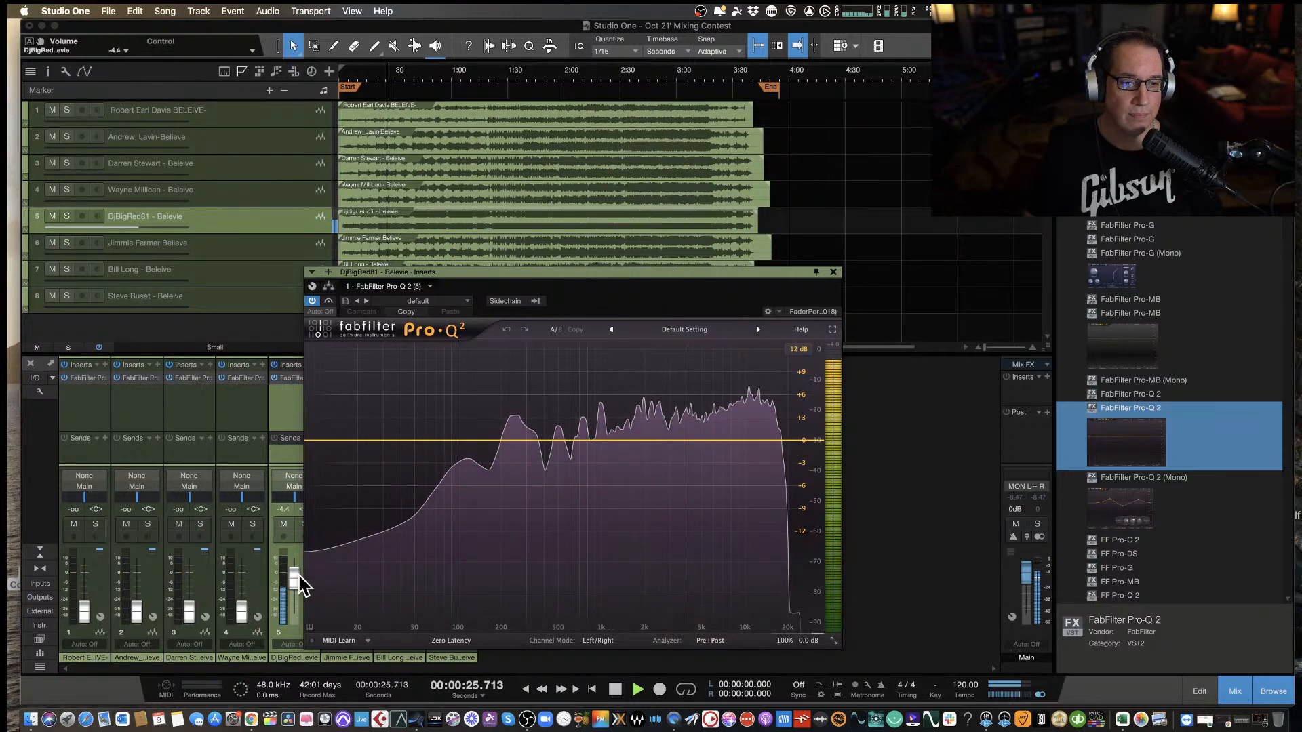
drag(298, 581, 299, 588)
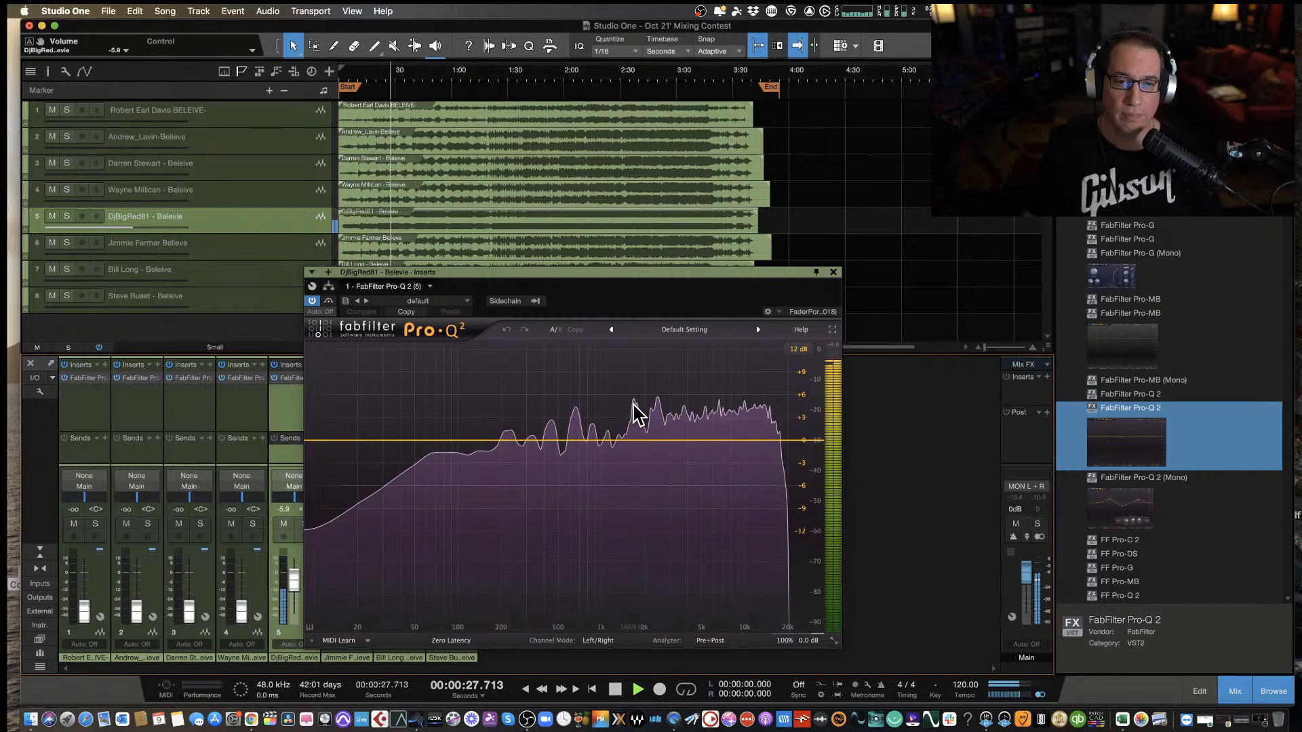
key(space)
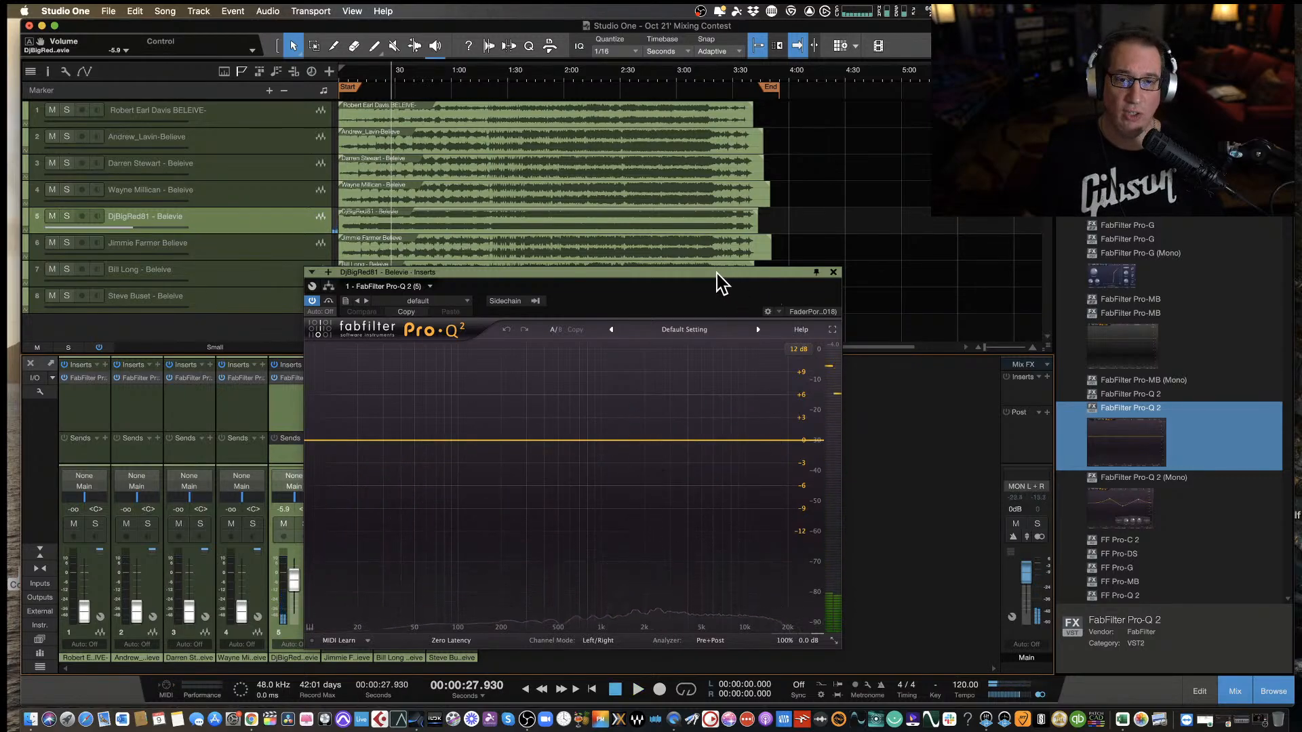
drag(716, 273, 715, 275)
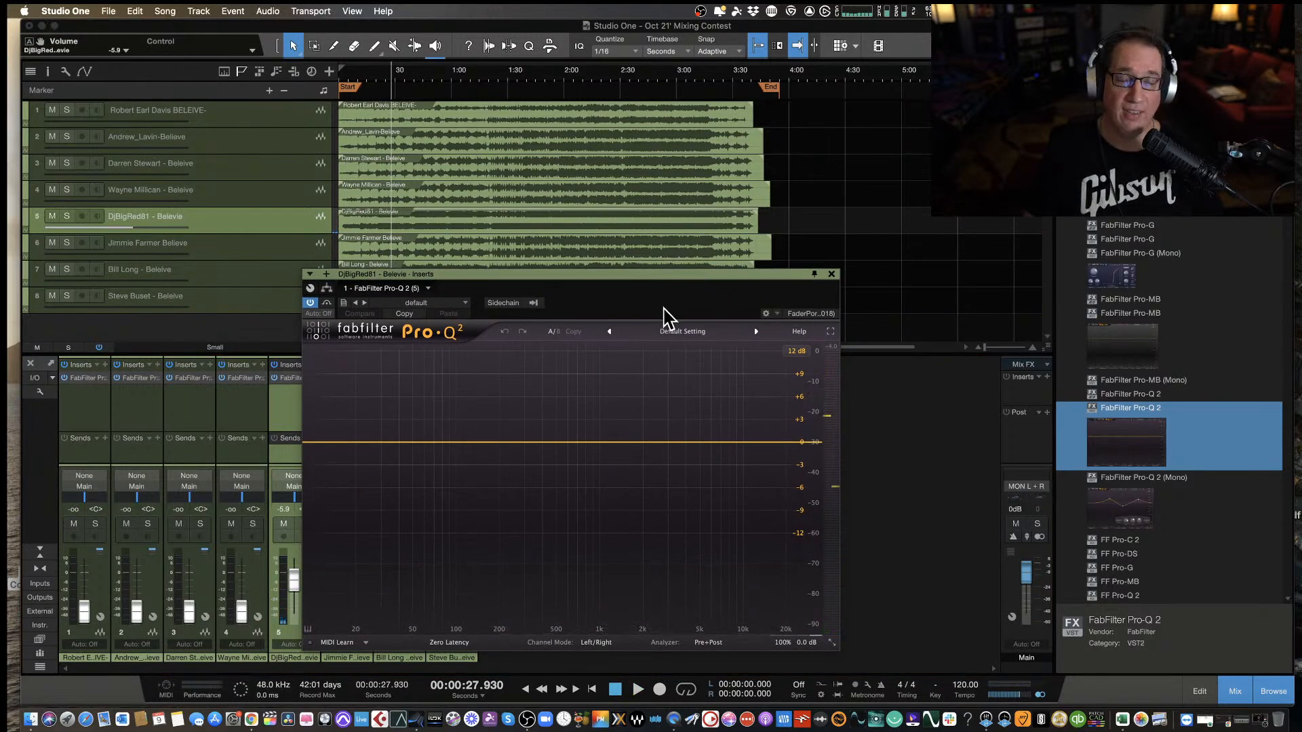
drag(617, 276, 636, 275)
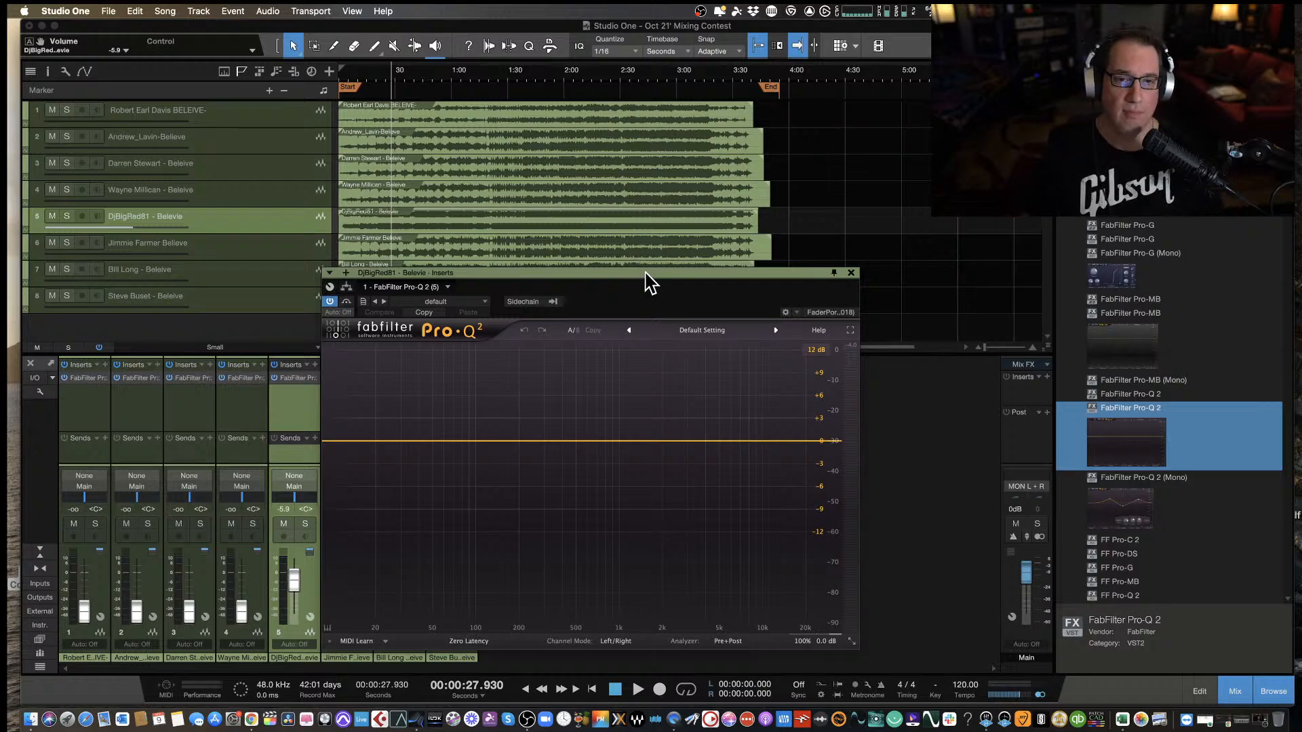
drag(644, 276, 649, 259)
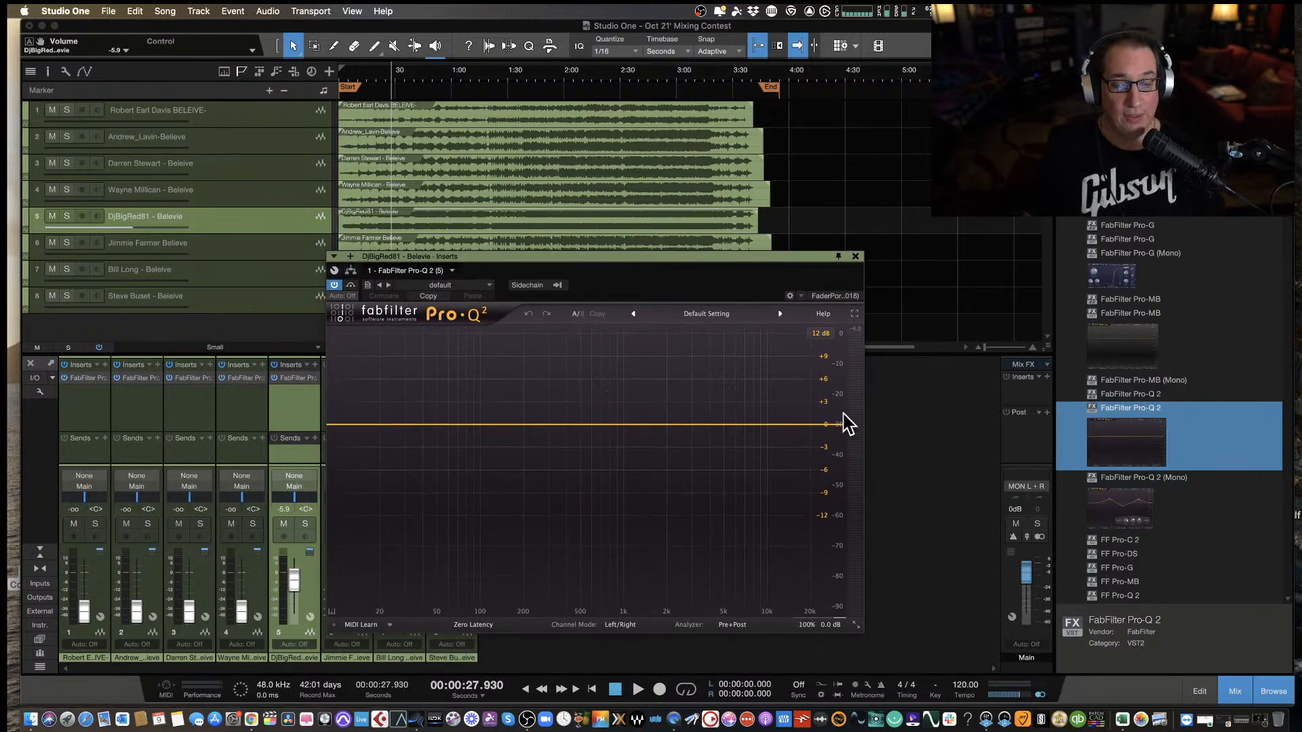
drag(686, 256, 686, 261)
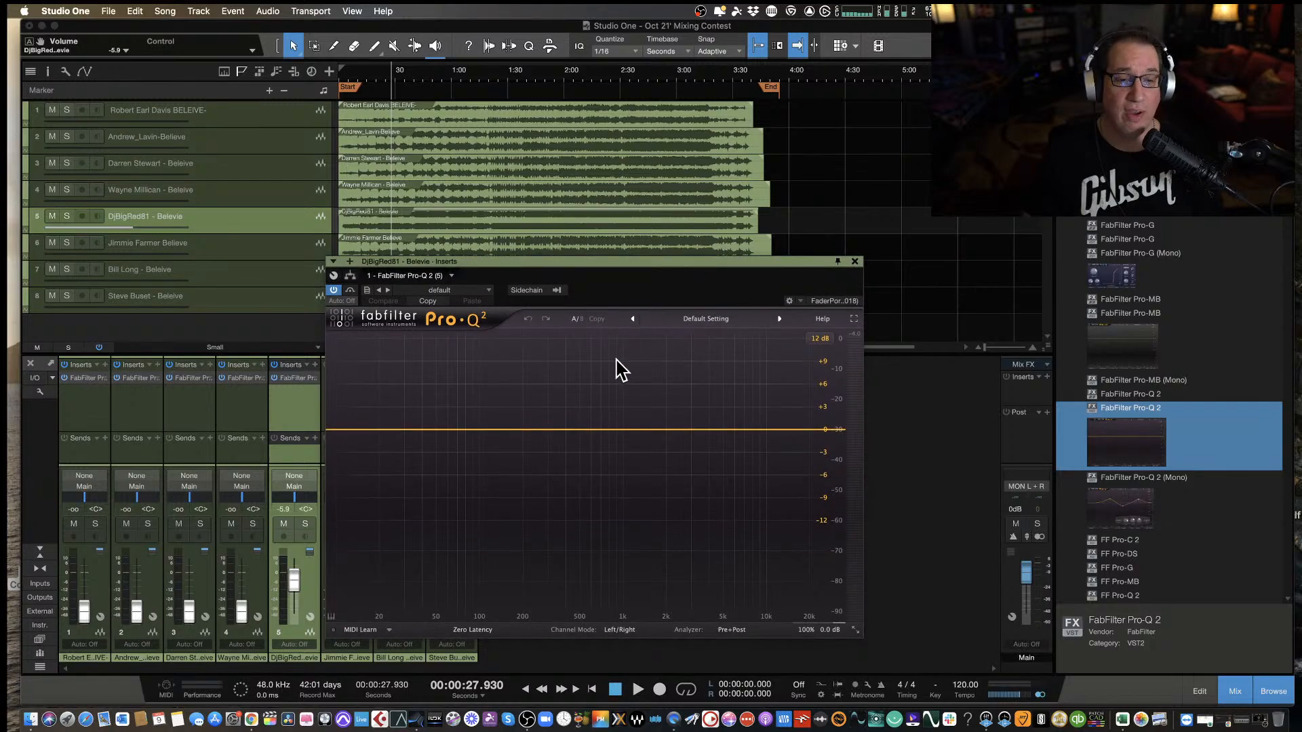
Resume playback, add a bell cut of about -1.88 dB just below 10 kHz on the fifth track, and narrow its Q slightly.
key(space)
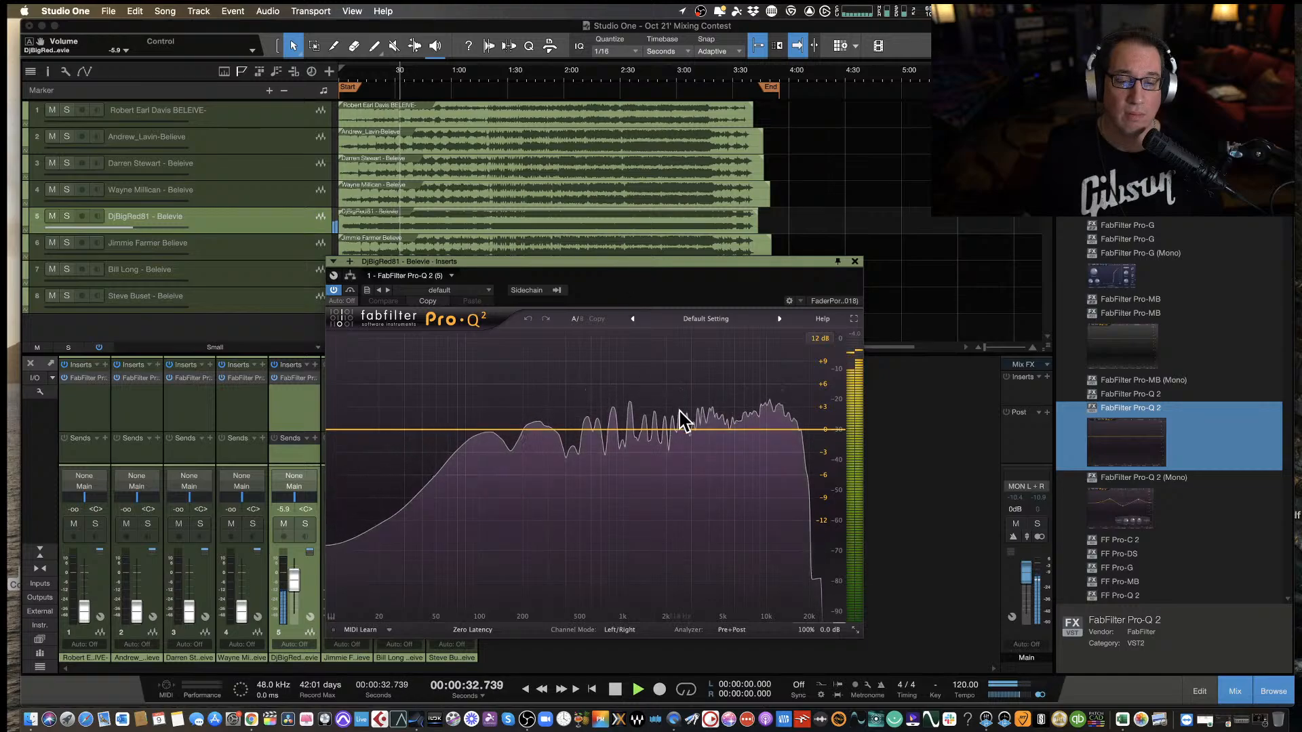
drag(685, 434, 757, 445)
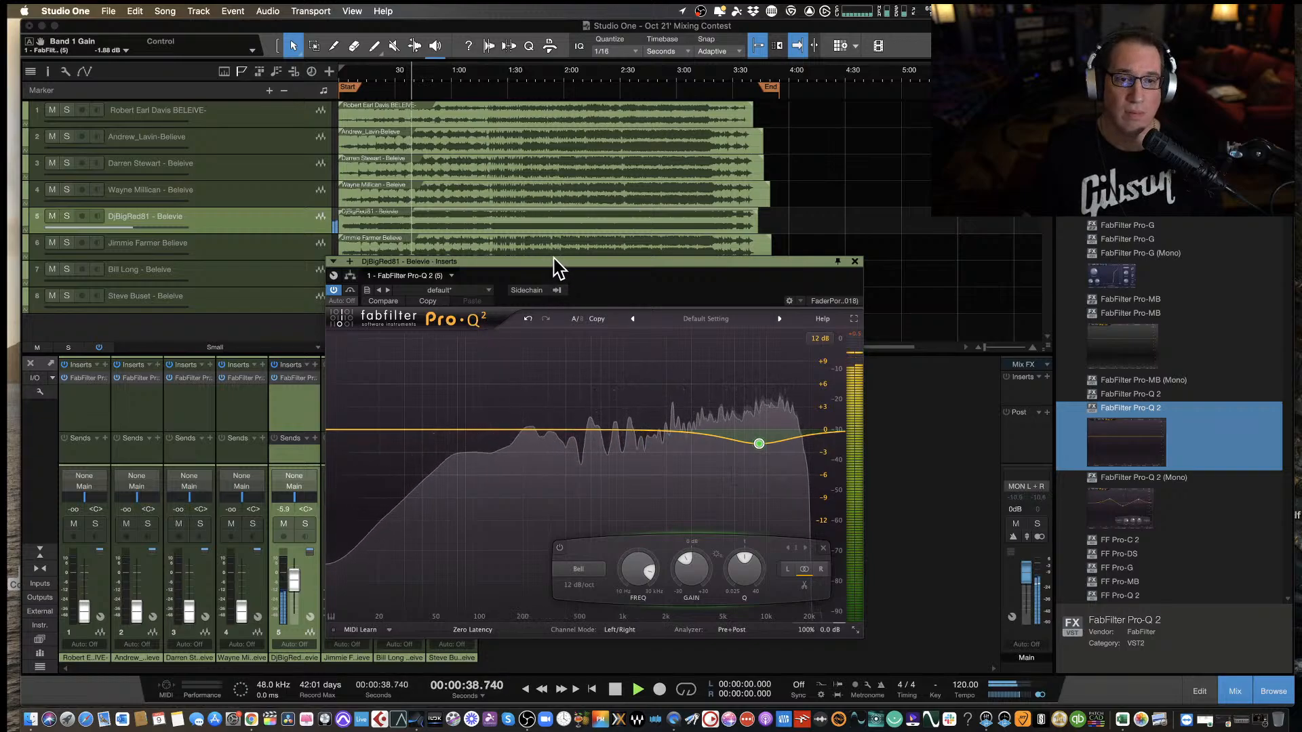
drag(554, 260, 552, 267)
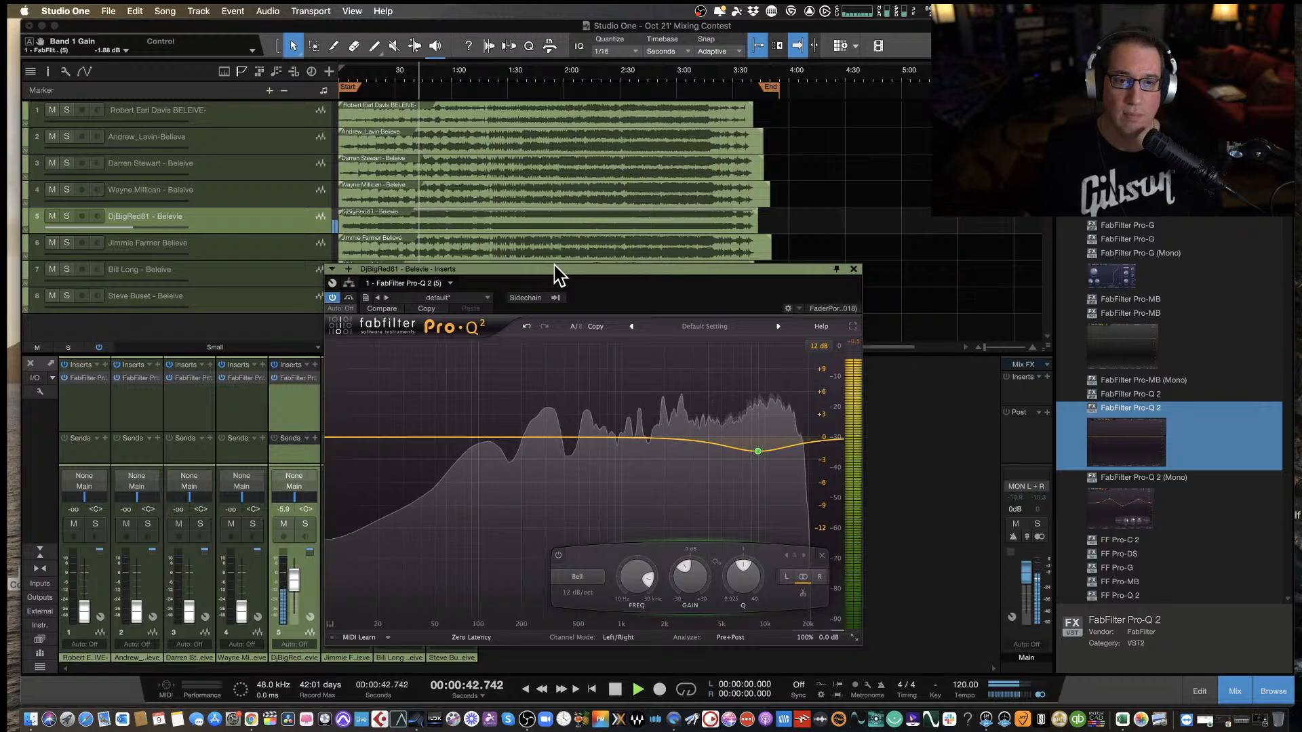
drag(725, 590, 732, 556)
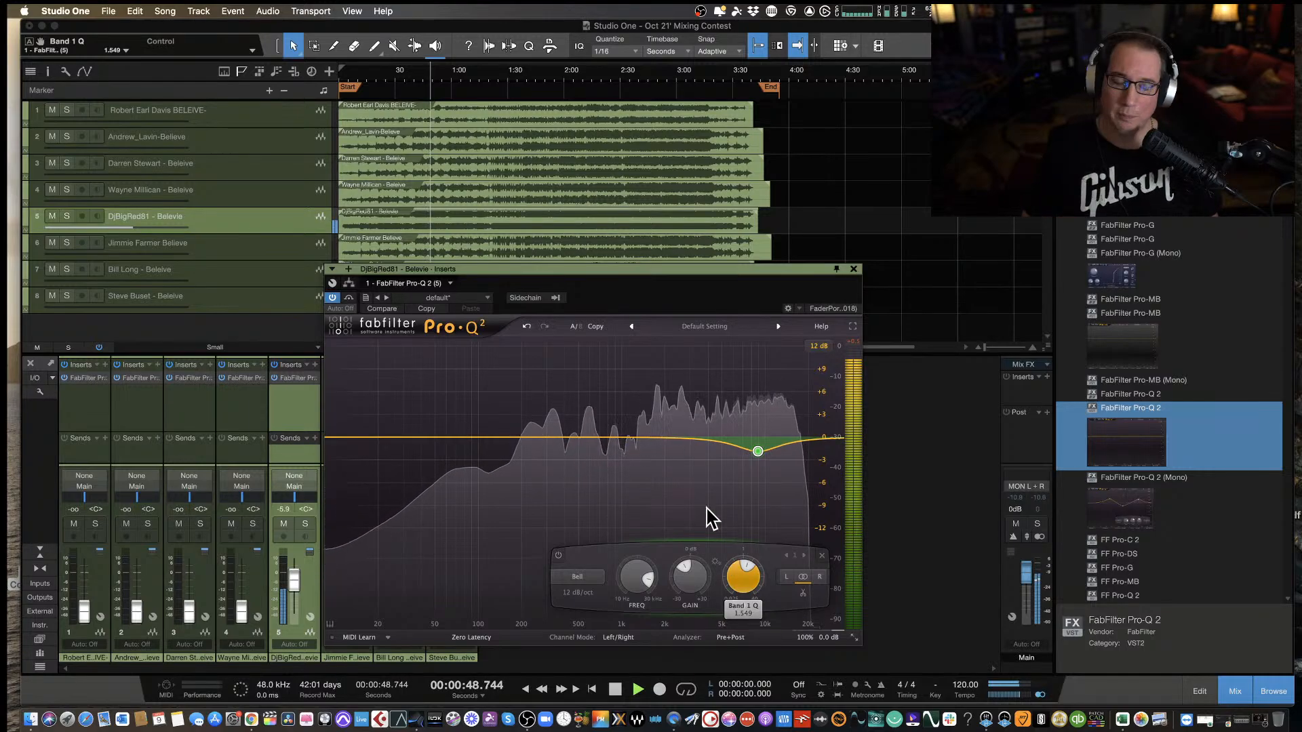
Take the fifth track's EQ out of bypass, listen to the processed mix, and stop the playback at about 1:32.
click(350, 299)
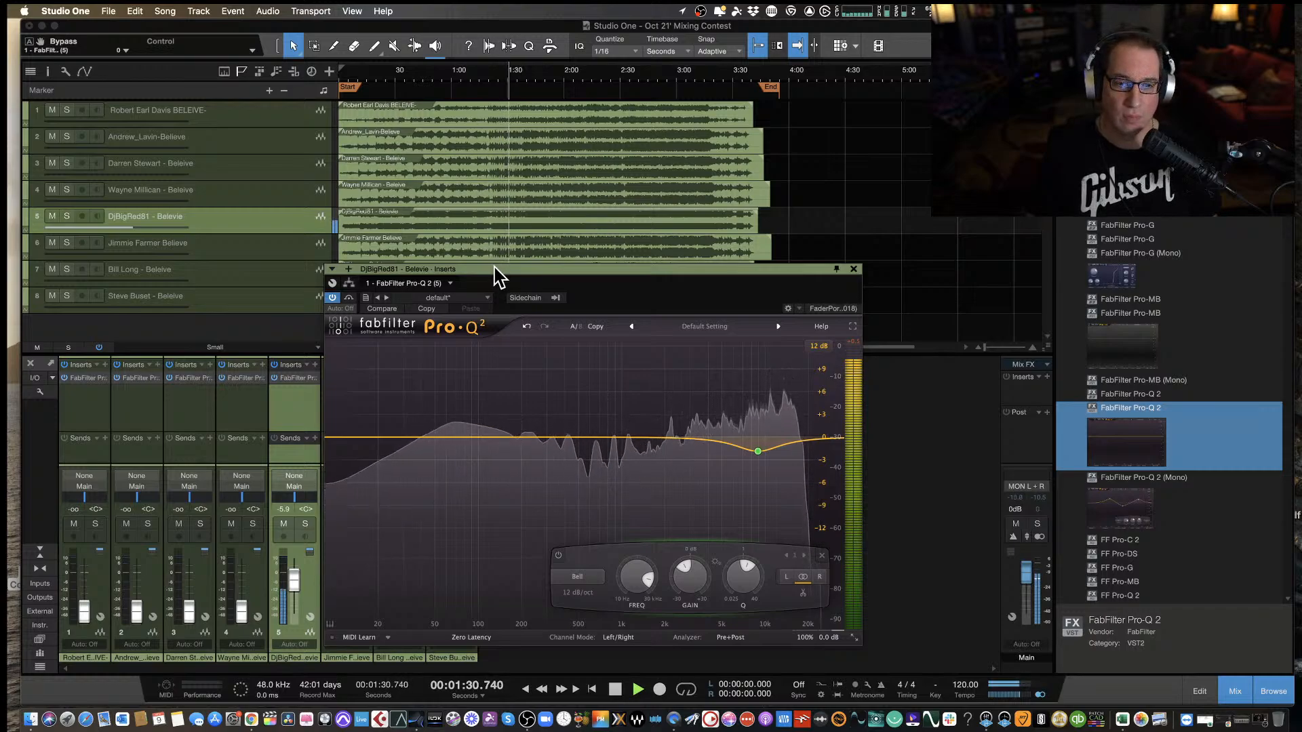
key(space)
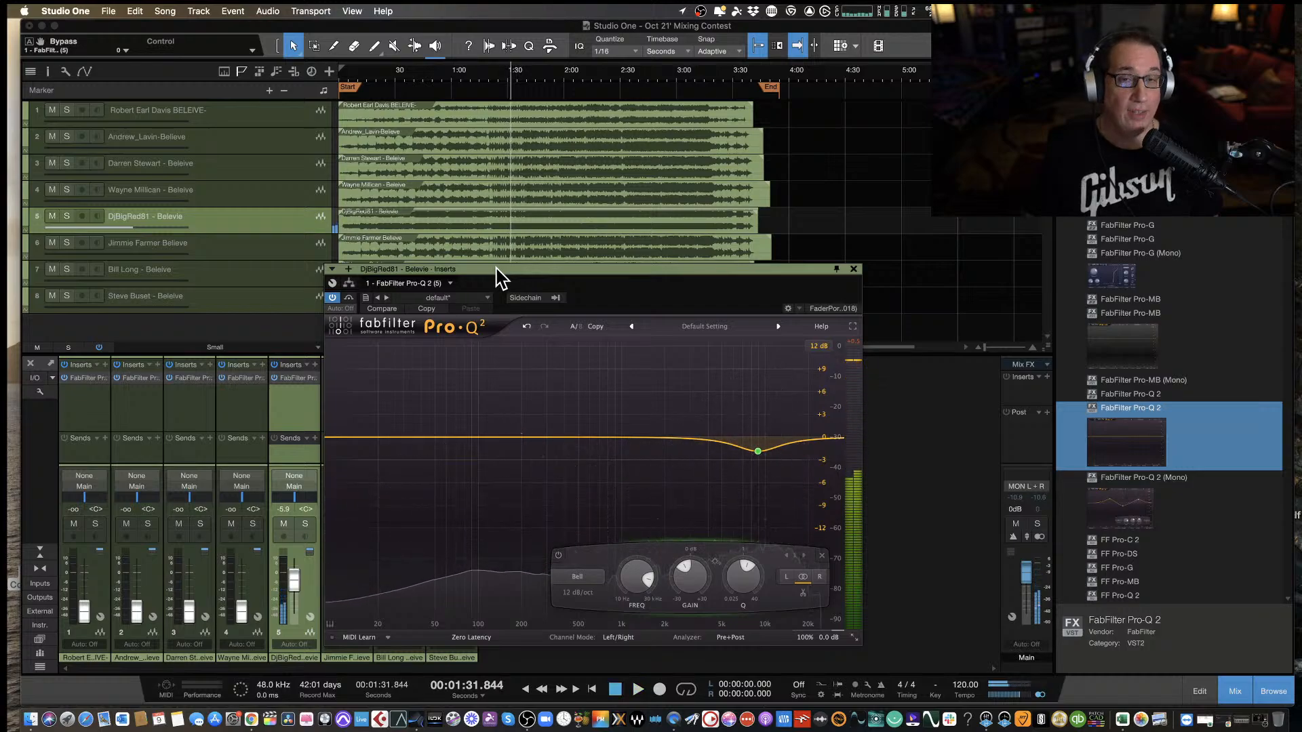
drag(500, 276, 494, 285)
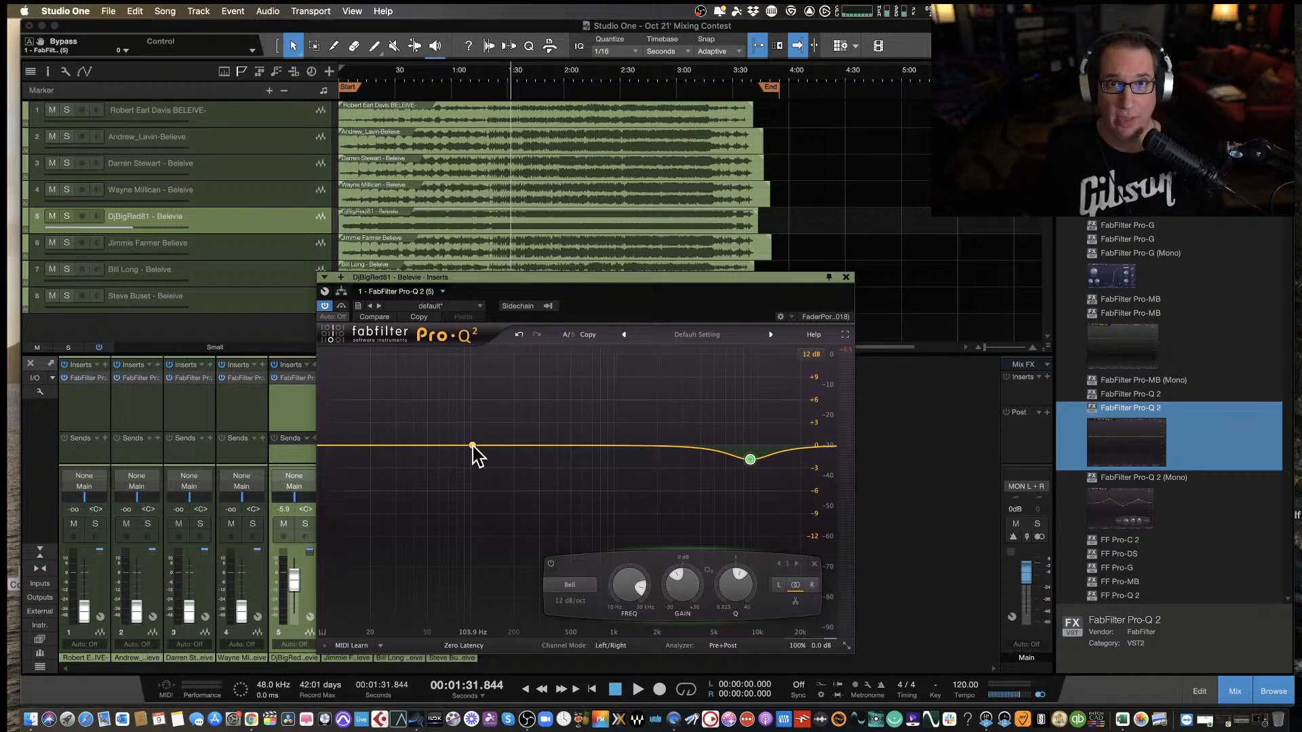
Resume playback, add a second bell cut of about -3.53 dB at 94 Hz with a Q of about 1.35, and stop at about 2:47.
key(space)
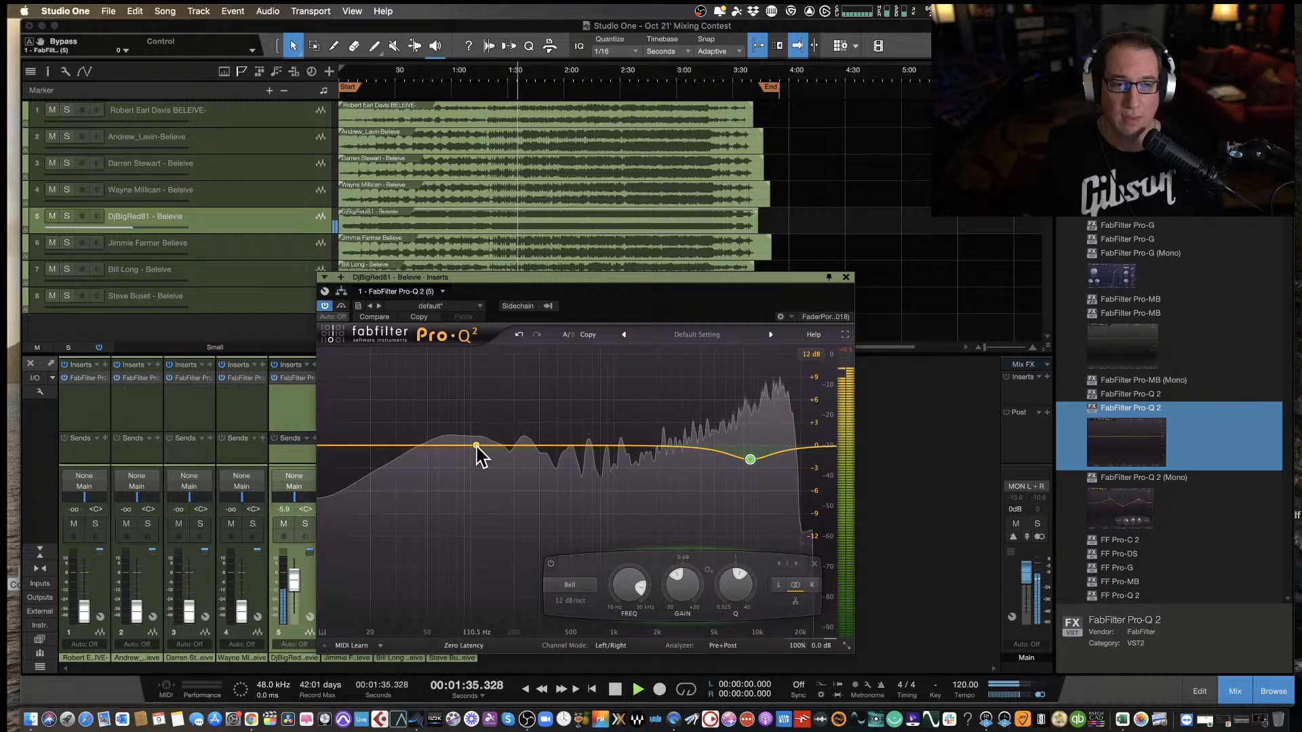
drag(478, 448, 468, 472)
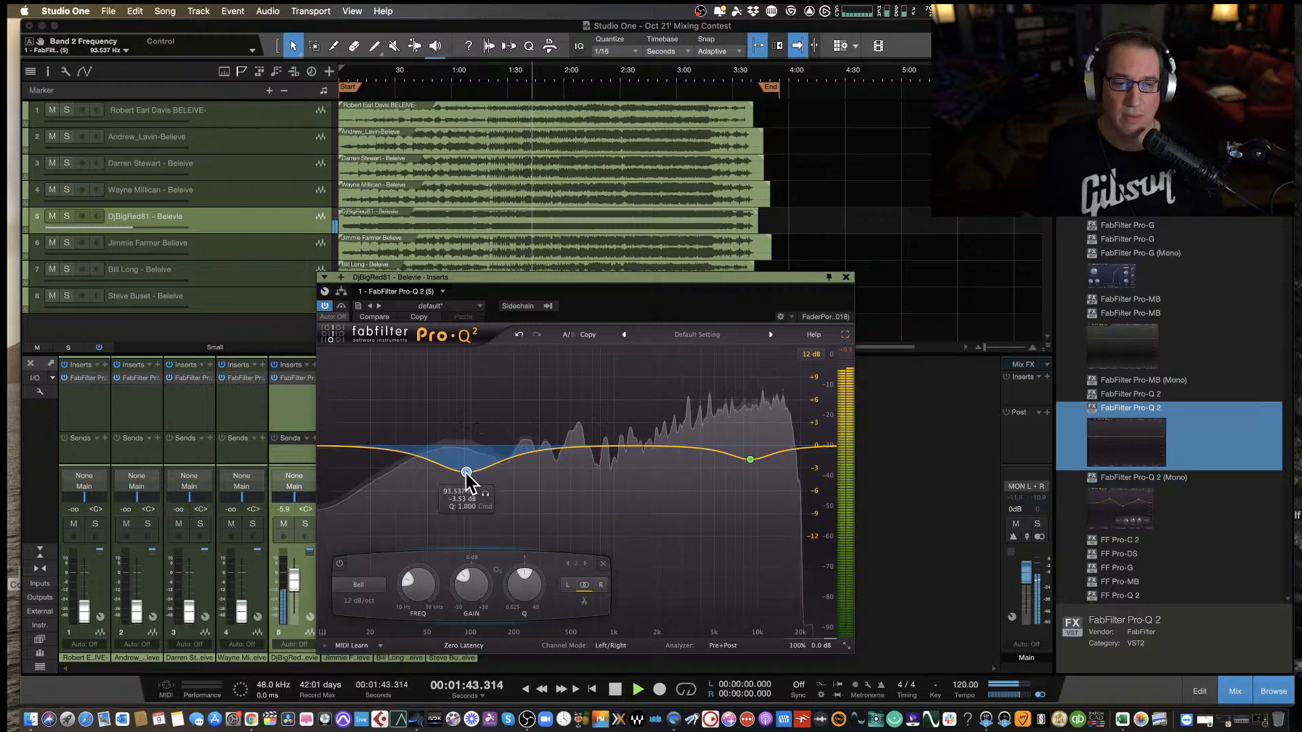
drag(512, 587, 515, 574)
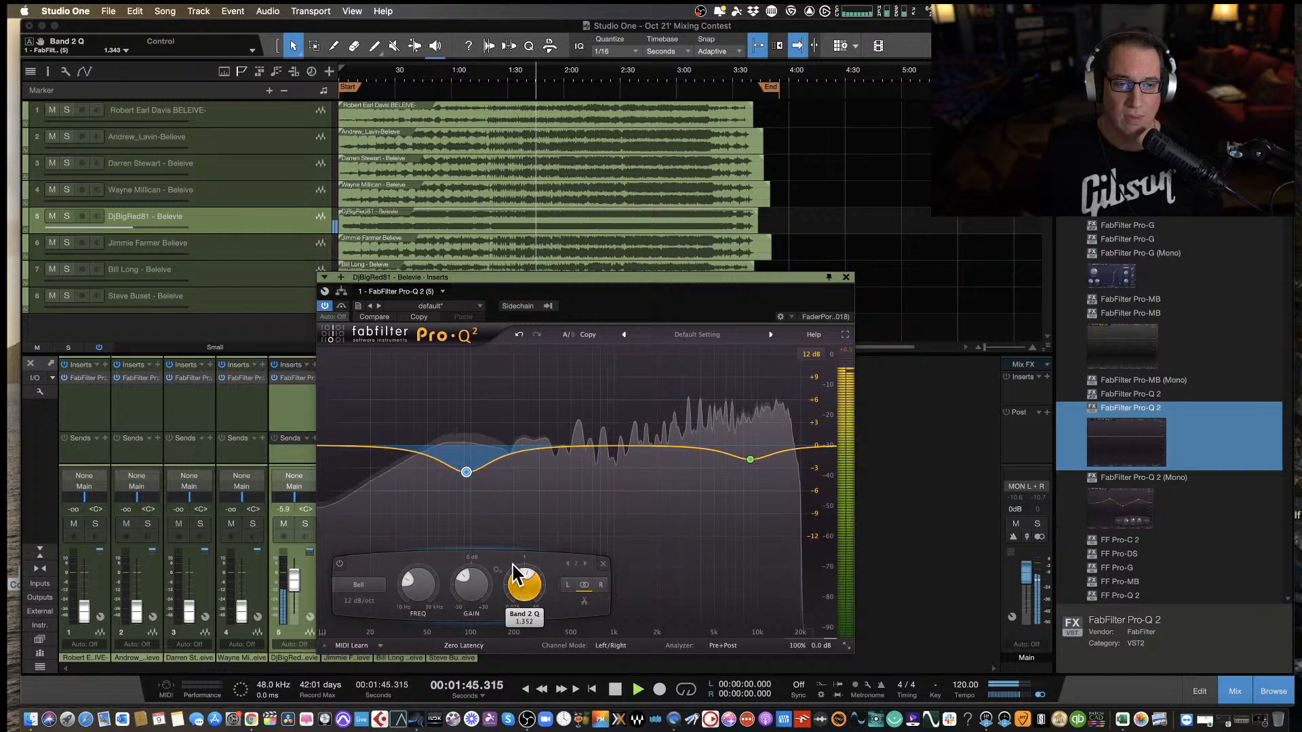
drag(604, 278, 603, 274)
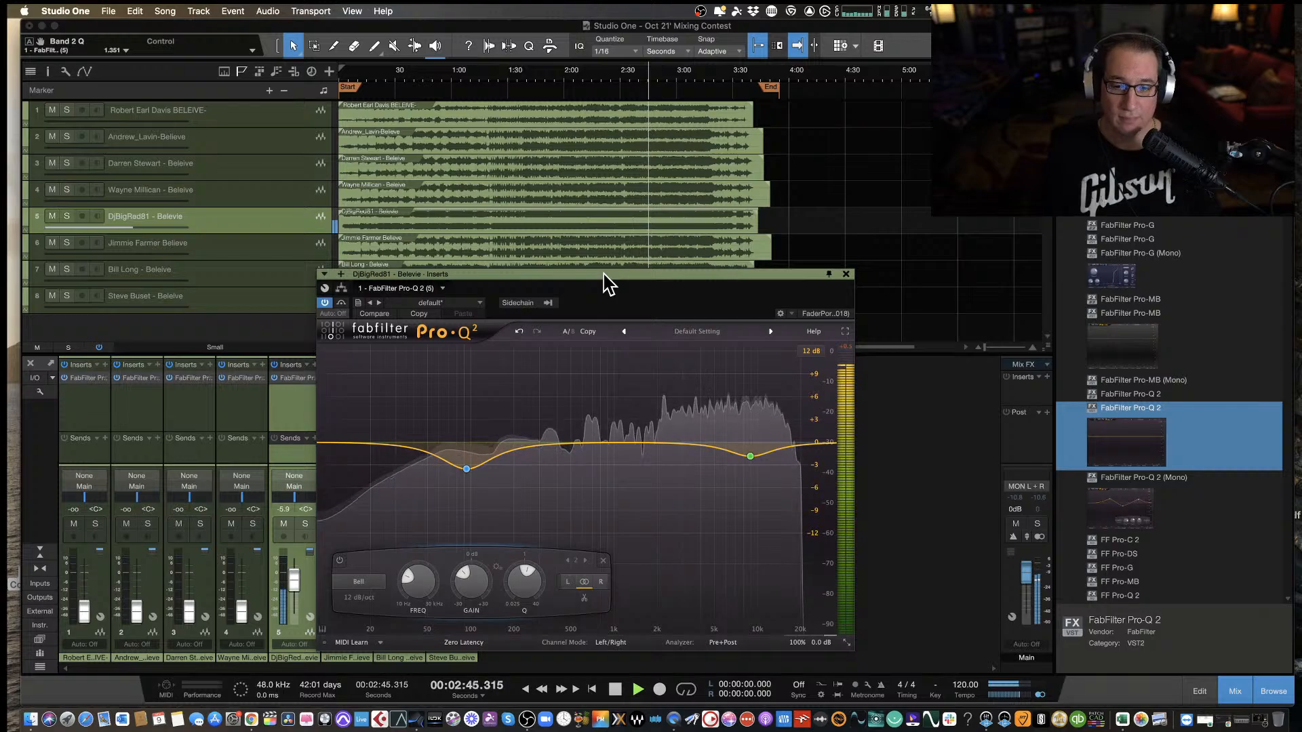
key(space)
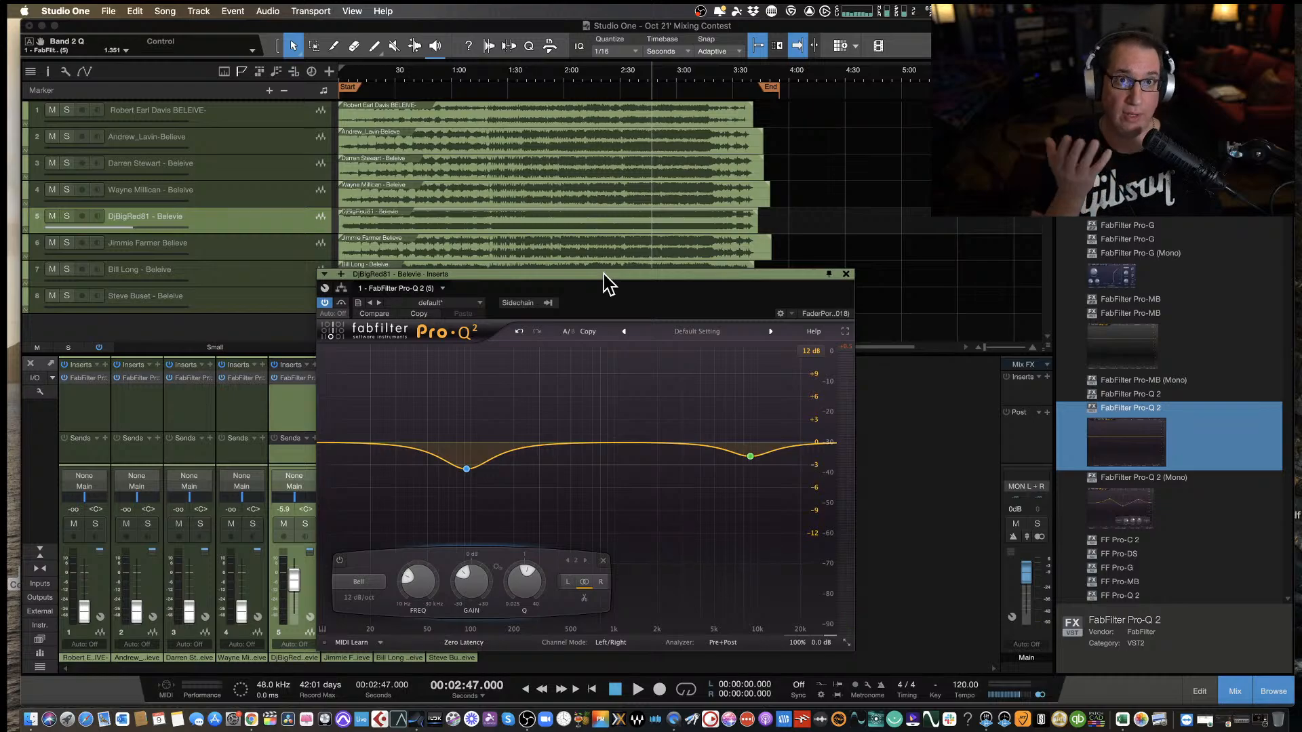
Close the fifth track's equalizer window, return to the start of the song, and pull the fifth fader all the way down.
drag(598, 272, 585, 264)
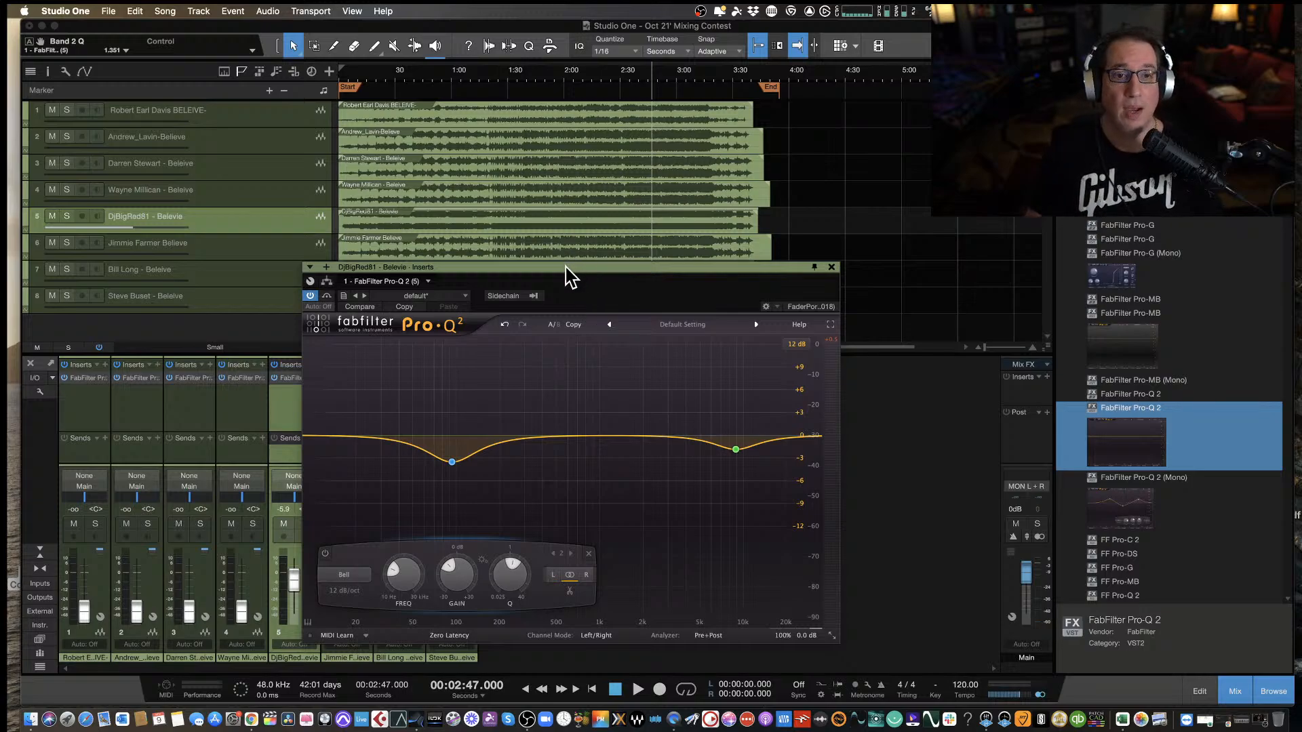
mouse_move(565, 265)
mouse_down()
mouse_move(566, 244)
mouse_move(560, 256)
mouse_up()
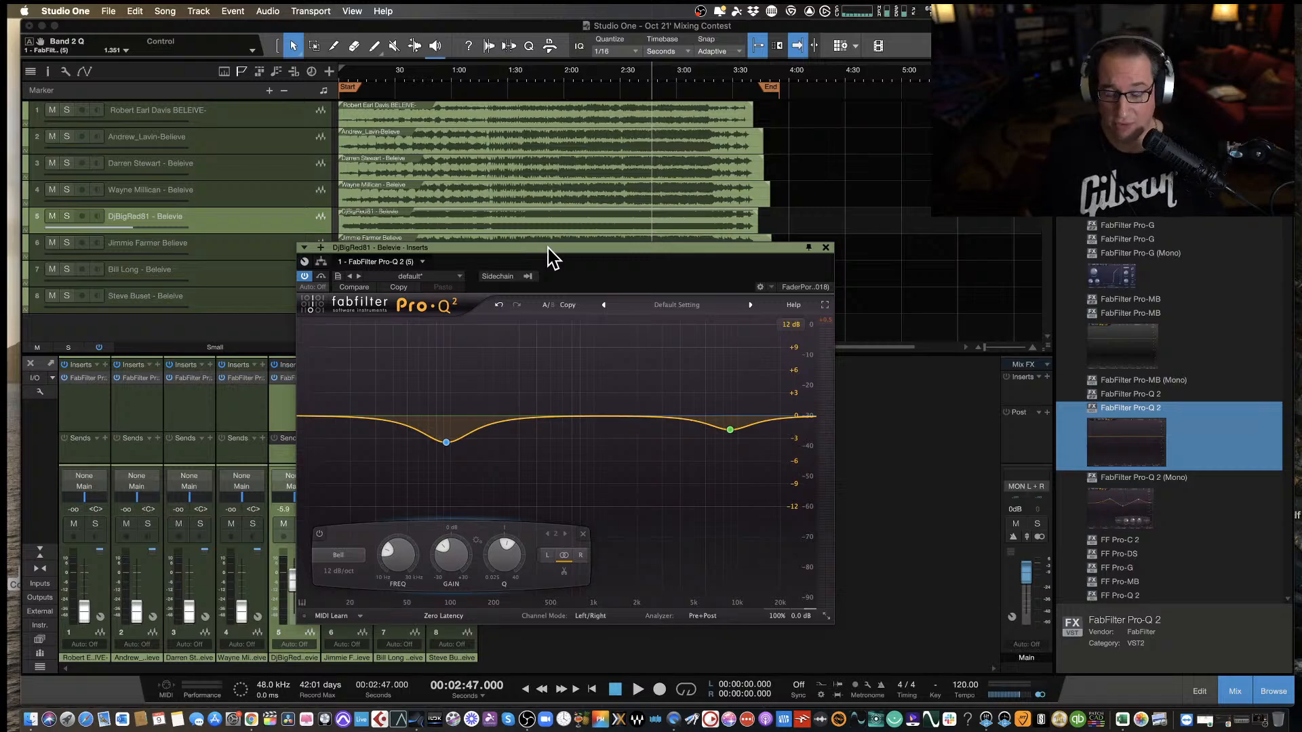
click(826, 248)
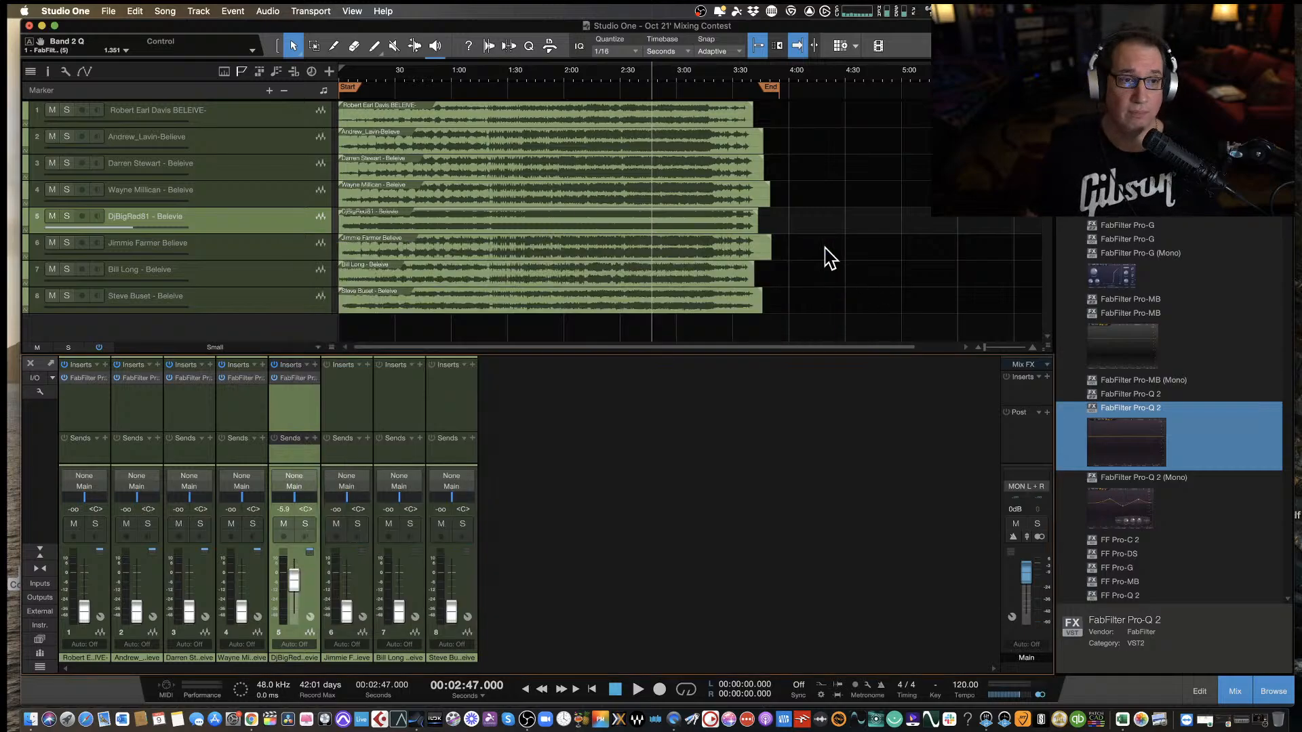
key(comma)
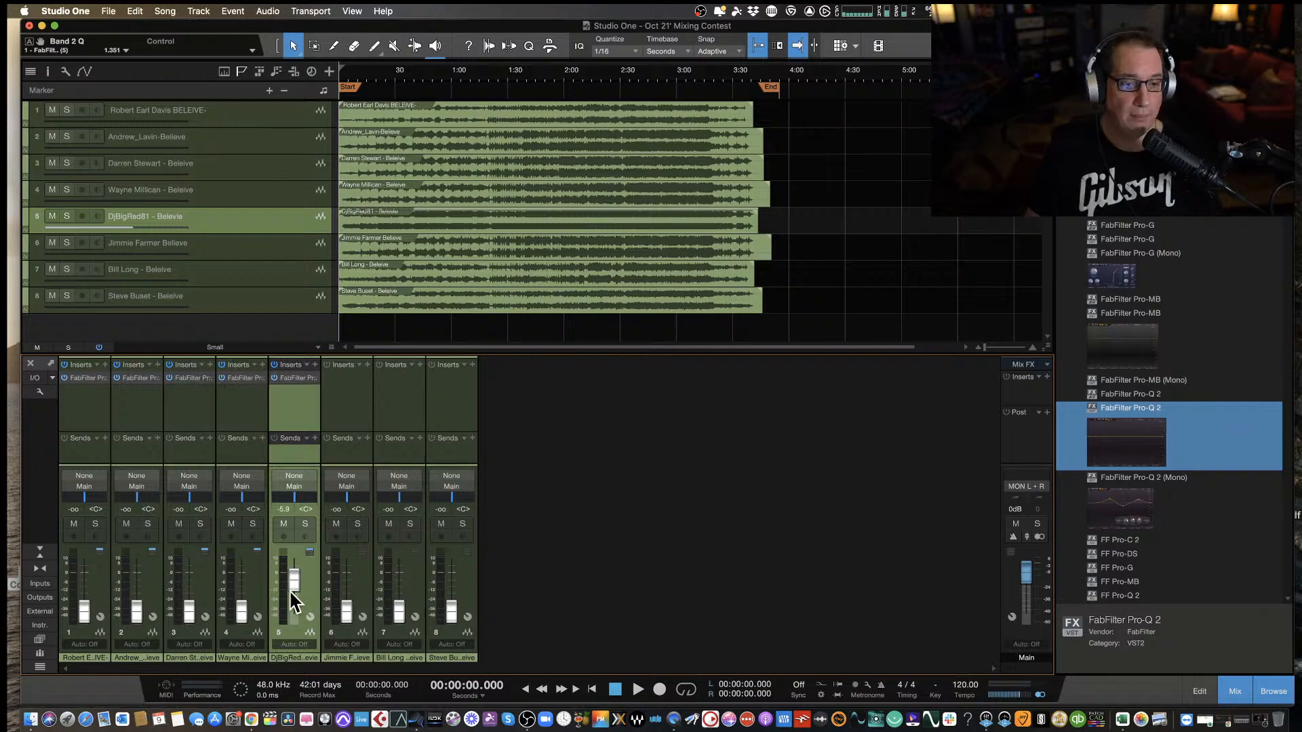
drag(291, 581, 303, 689)
Select the sixth track and raise its fader to about -4.4 dB.
click(352, 415)
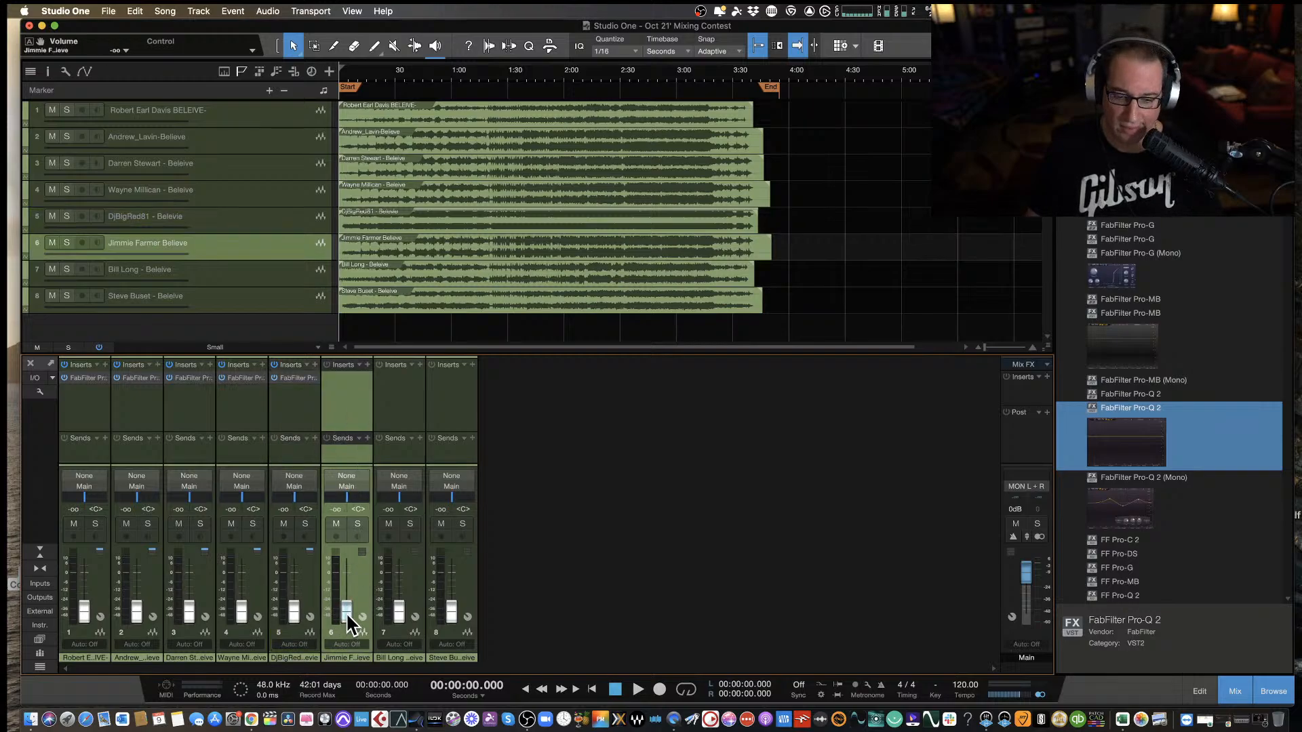
mouse_move(346, 614)
mouse_down()
mouse_move(347, 578)
mouse_move(350, 590)
mouse_up()
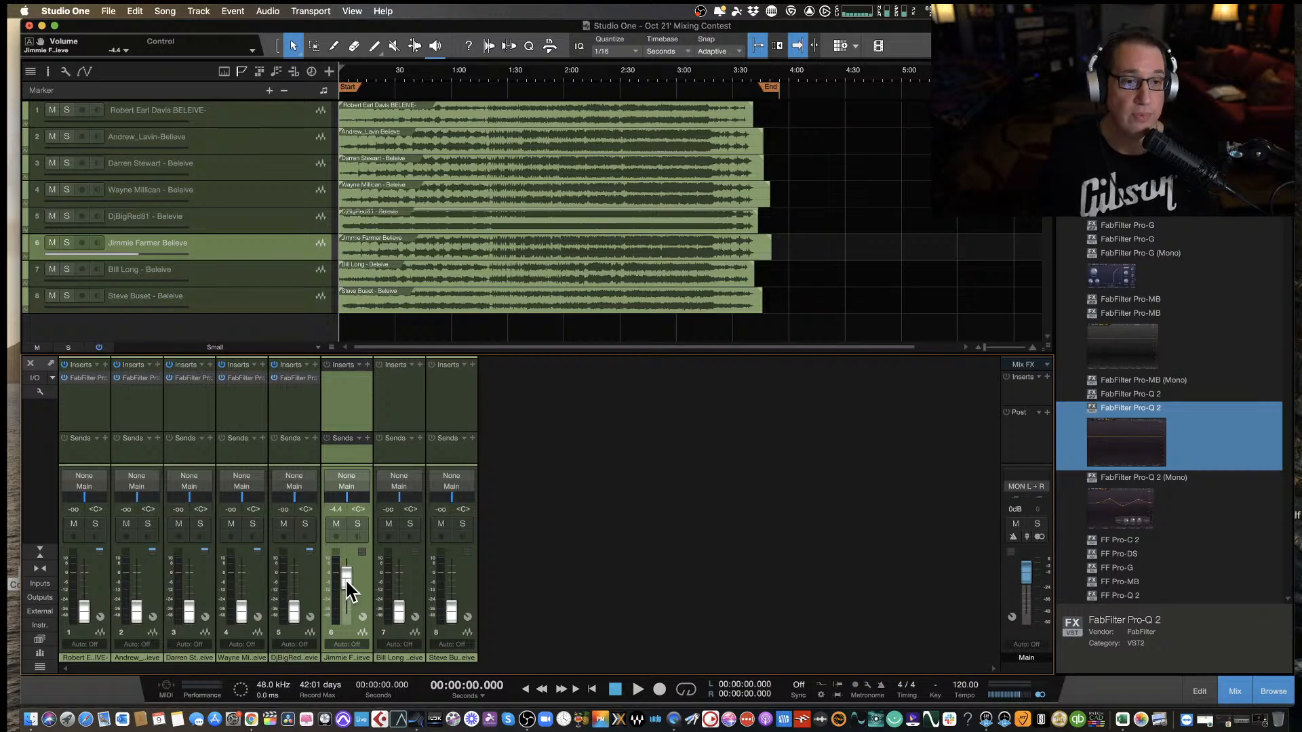
Play the sixth track from the start, insert FabFilter Pro-Q 2 on it, and stop at about 1:12.
key(space)
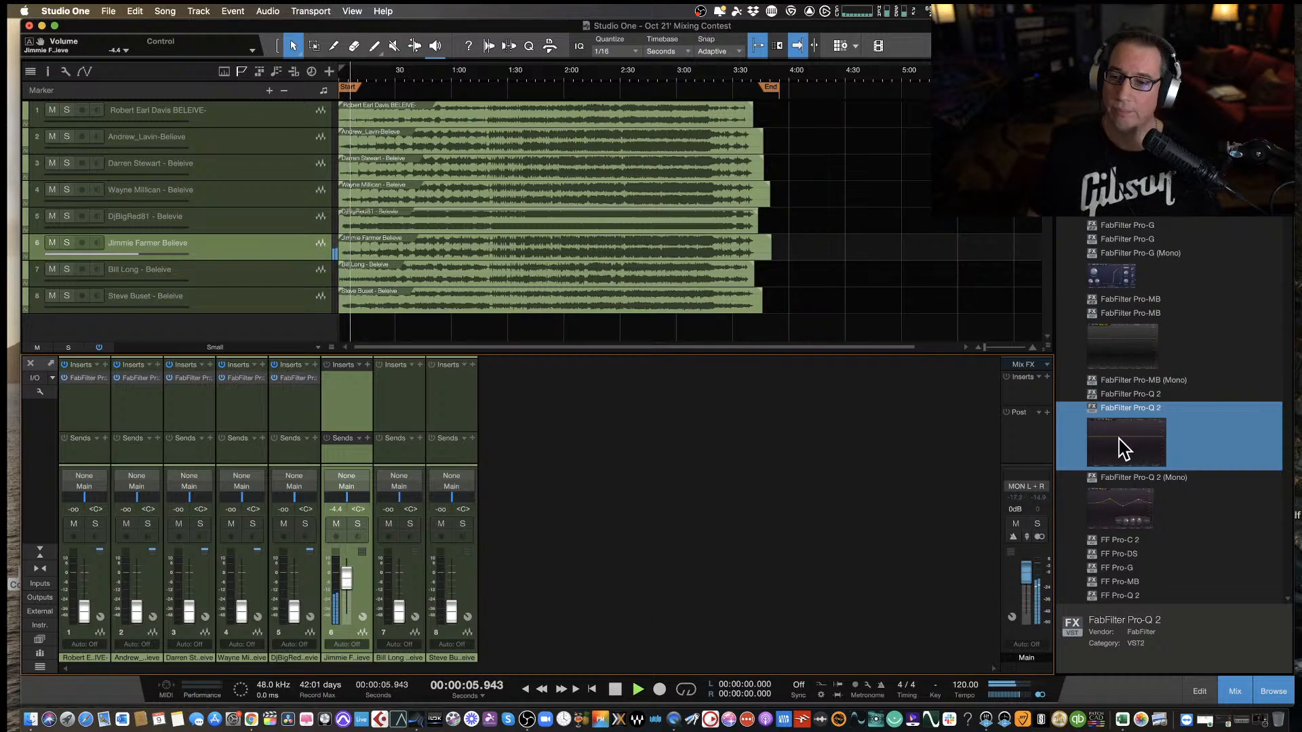
drag(1120, 445, 349, 400)
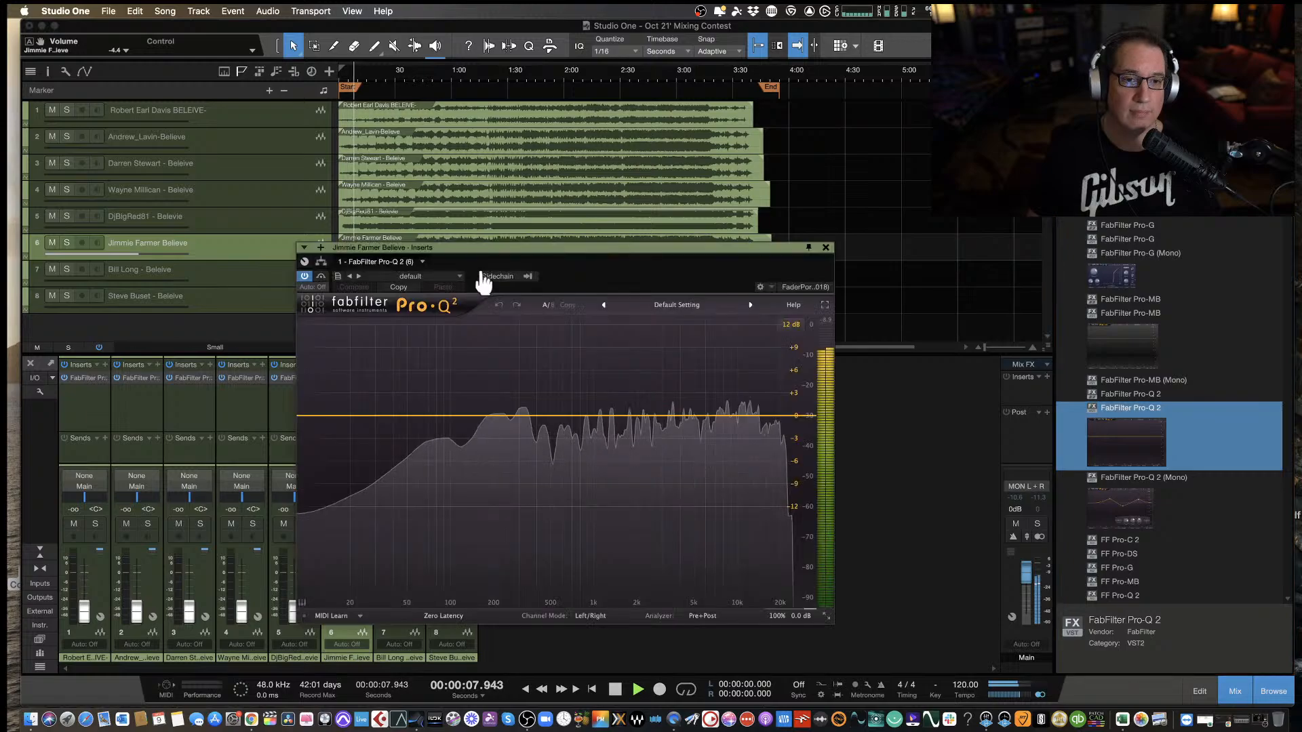
drag(508, 253, 535, 286)
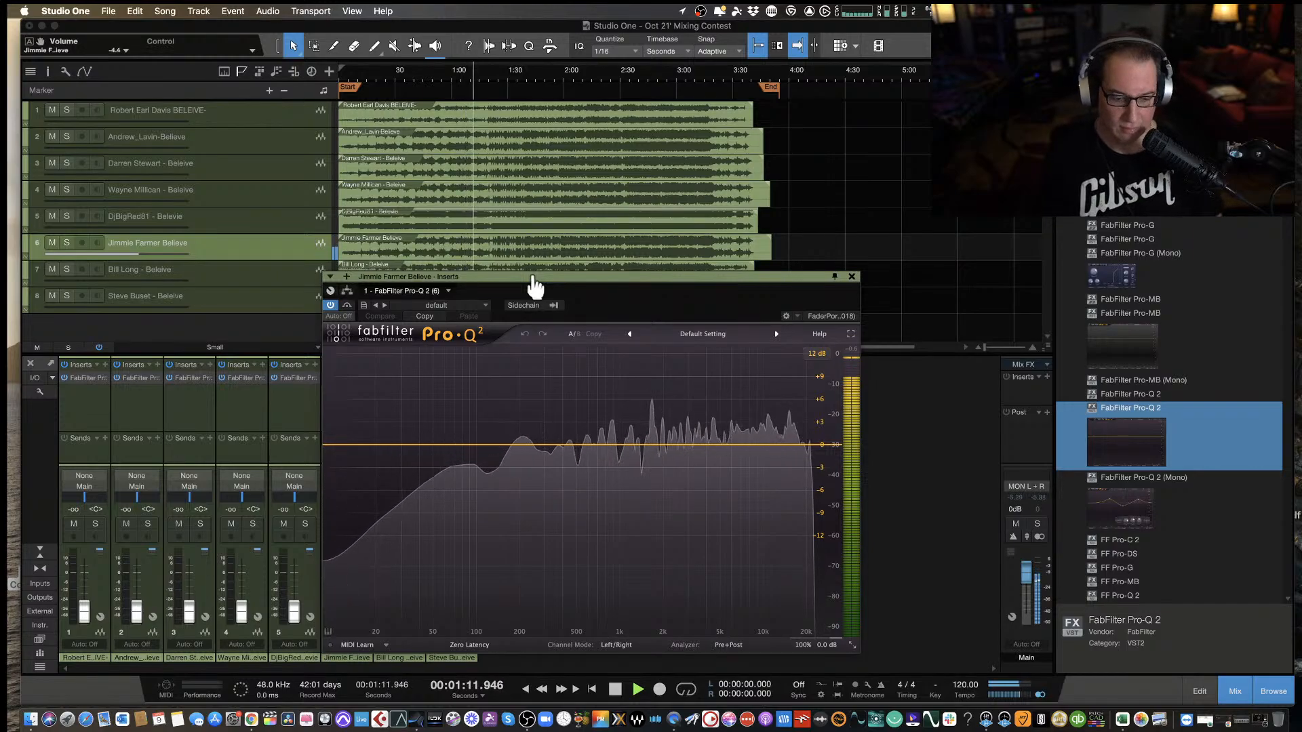
key(space)
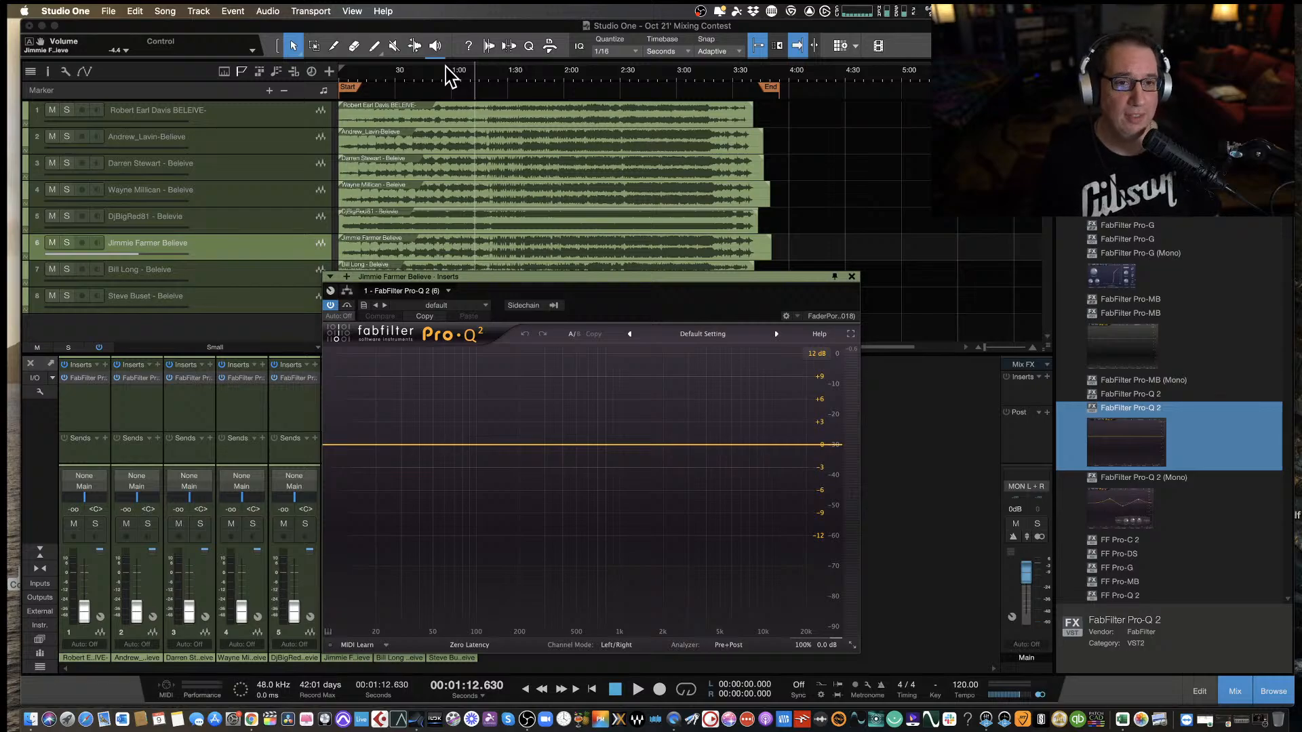
Resume playback and add a bell cut of about -4.5 dB near 75 Hz with a Q of about 1.42.
key(space)
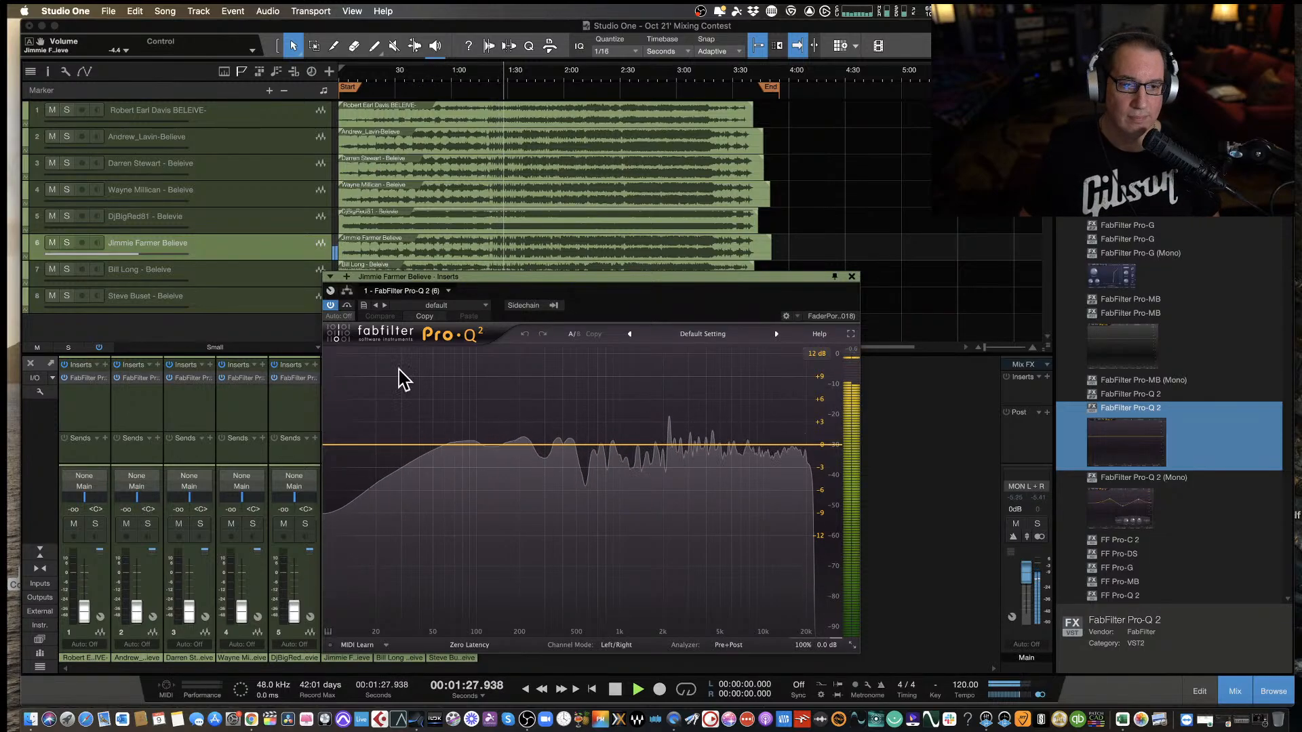
mouse_move(455, 449)
mouse_down()
mouse_move(457, 407)
mouse_move(457, 462)
mouse_up()
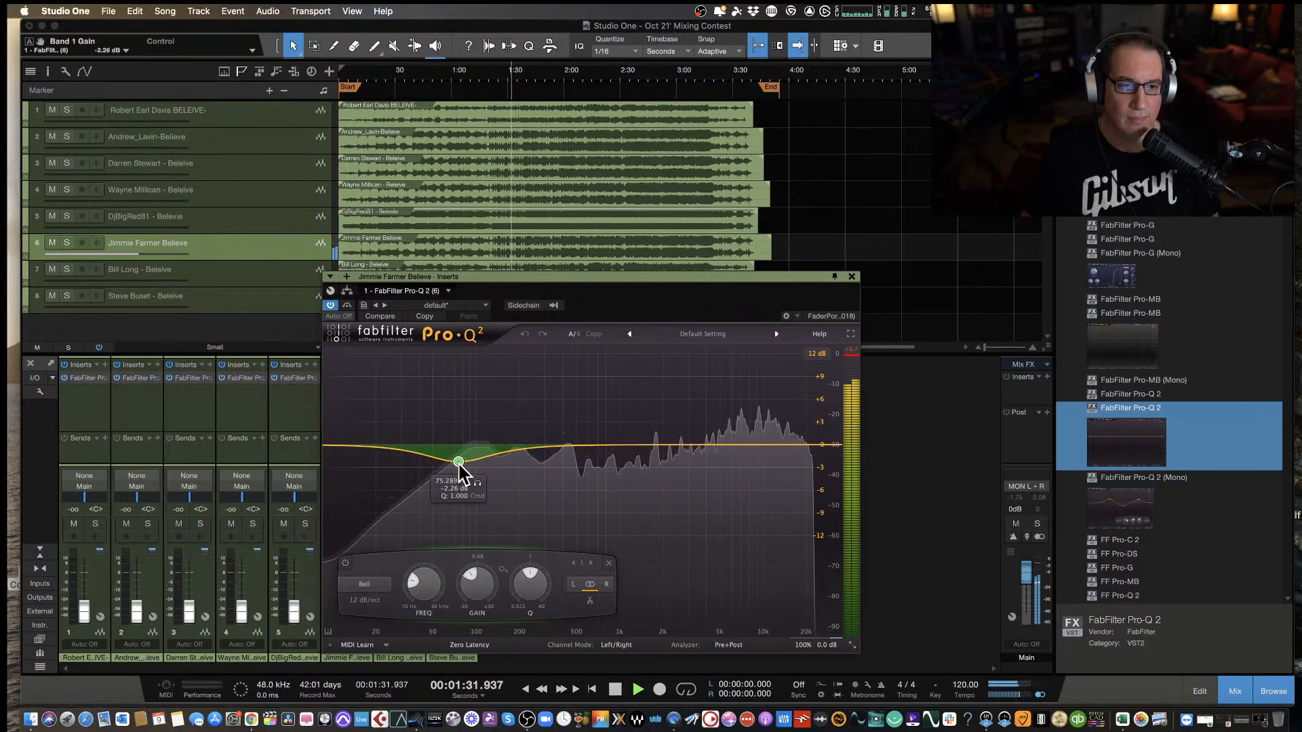
scroll(527, 597, up, 3)
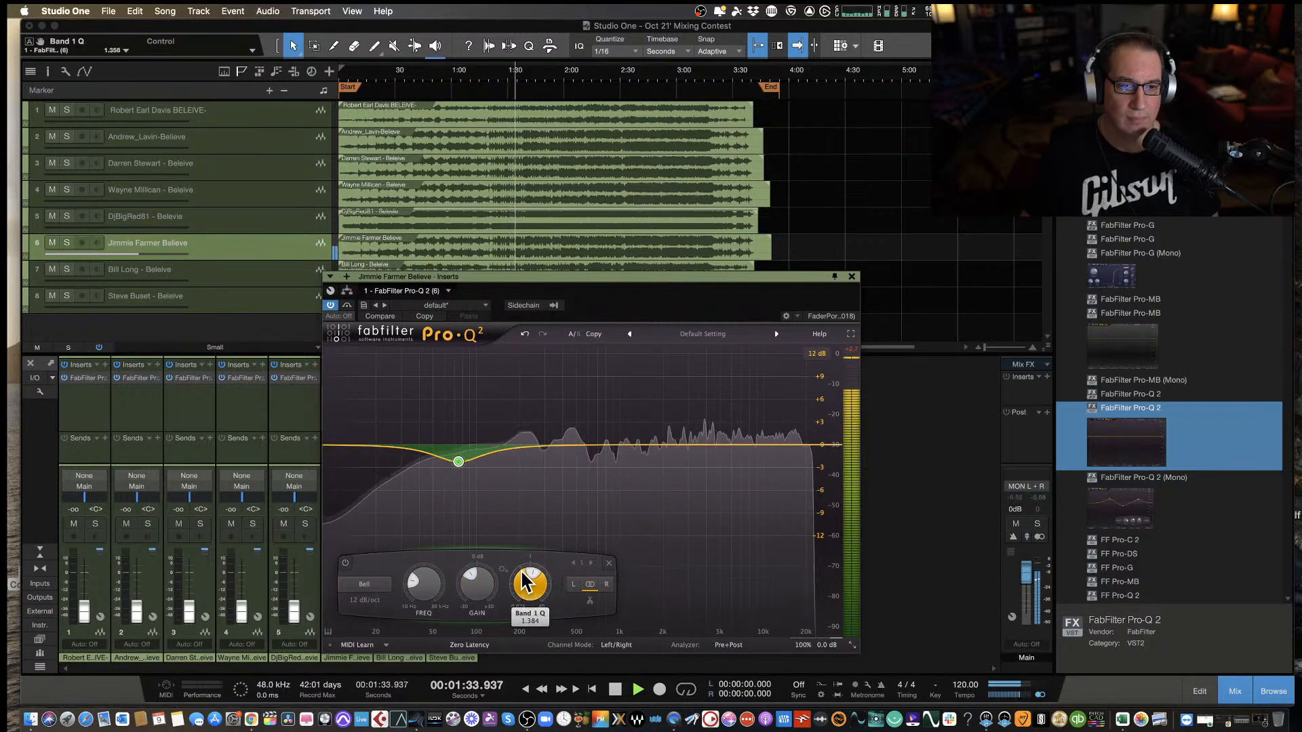
drag(457, 465, 459, 480)
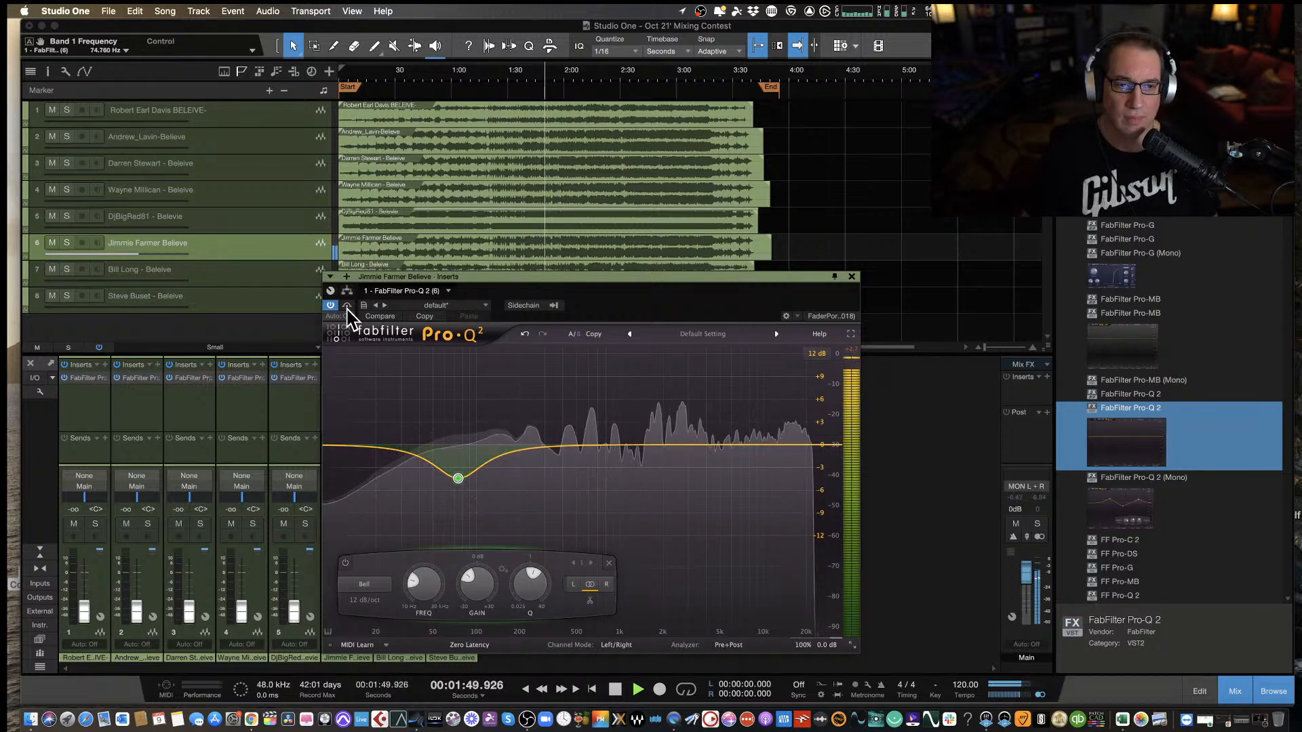
Shift the sixth track's bell cut to about 62.4 Hz, set its gain to -7.79 dB, and stop at about 2:47.
drag(459, 478, 447, 513)
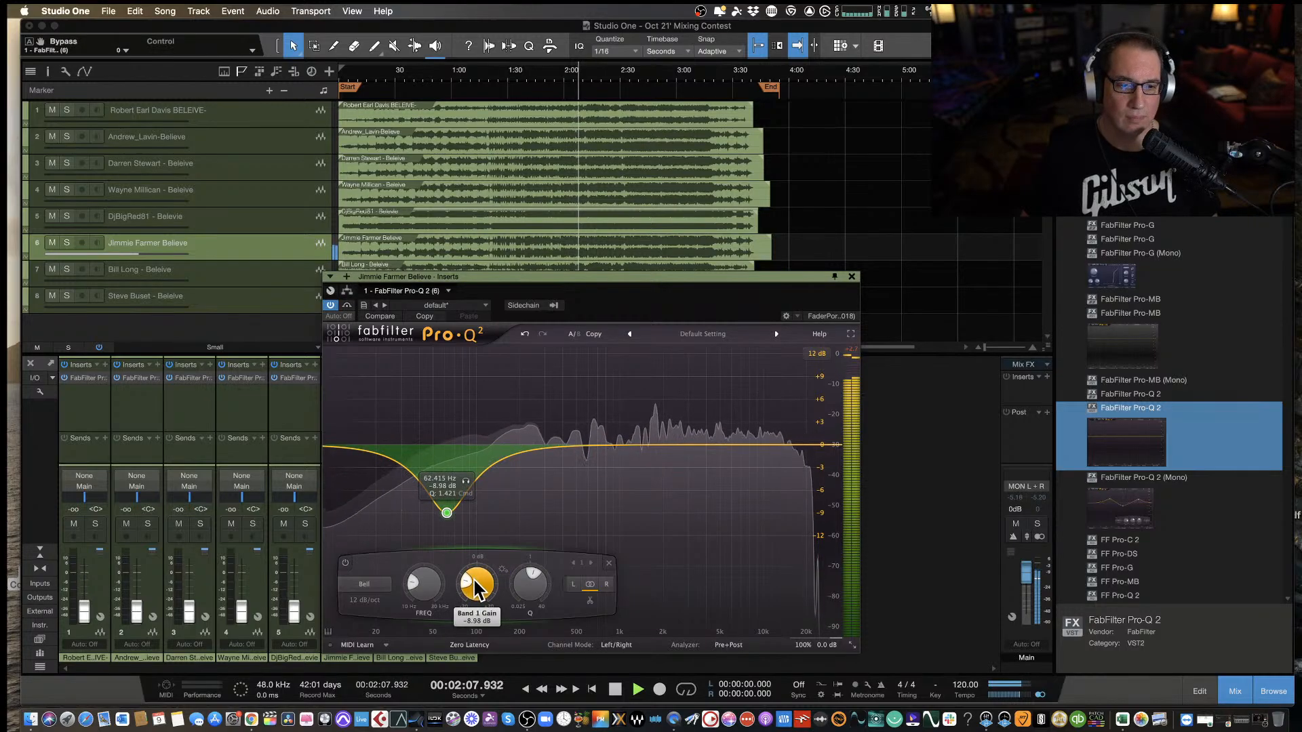
scroll(478, 582, up, 5)
scroll(478, 581, up, 2)
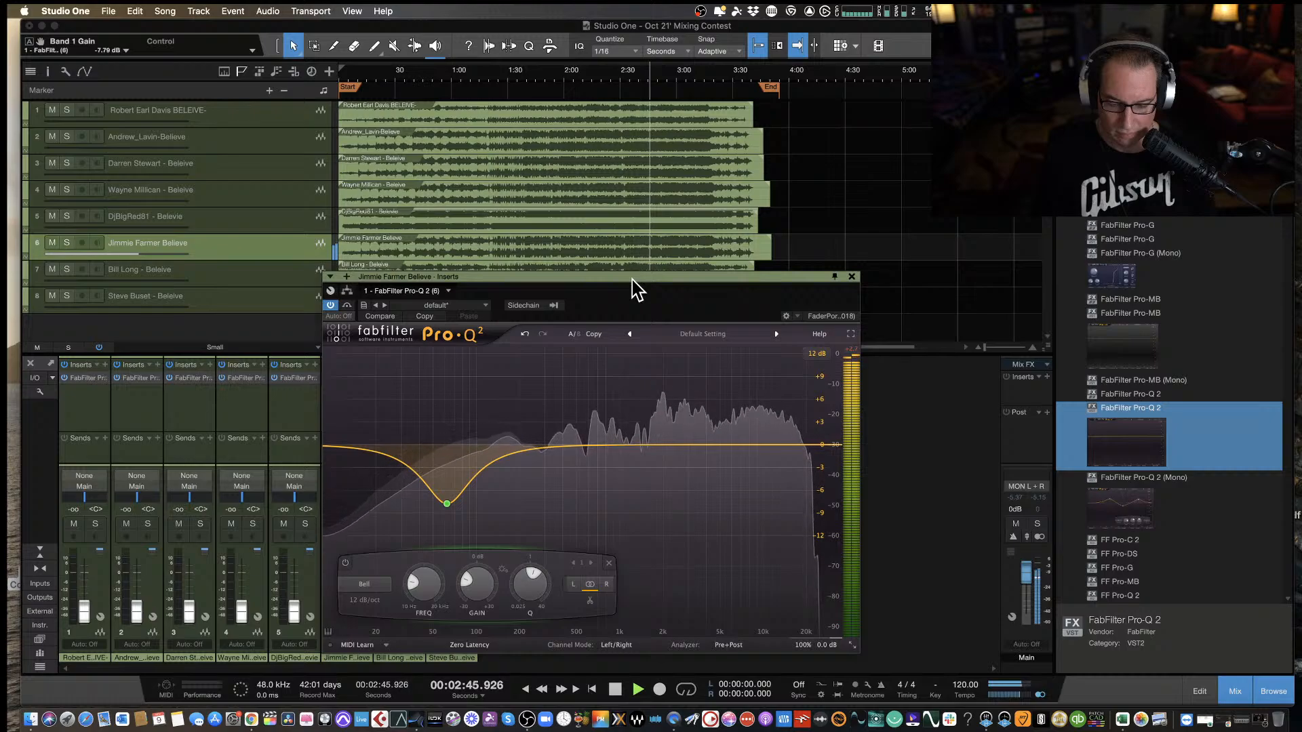
key(space)
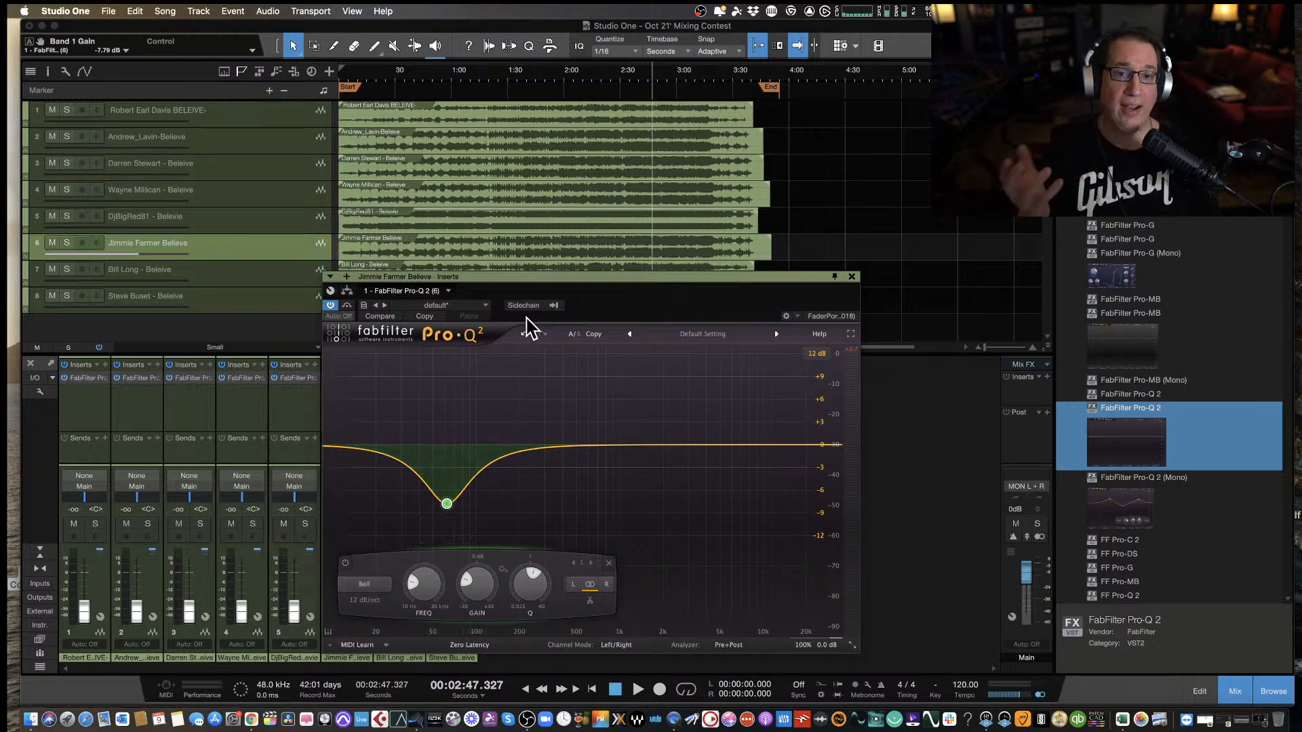
Compare the sixth mix from 2:15 with the EQ bypassed and then active again.
click(348, 306)
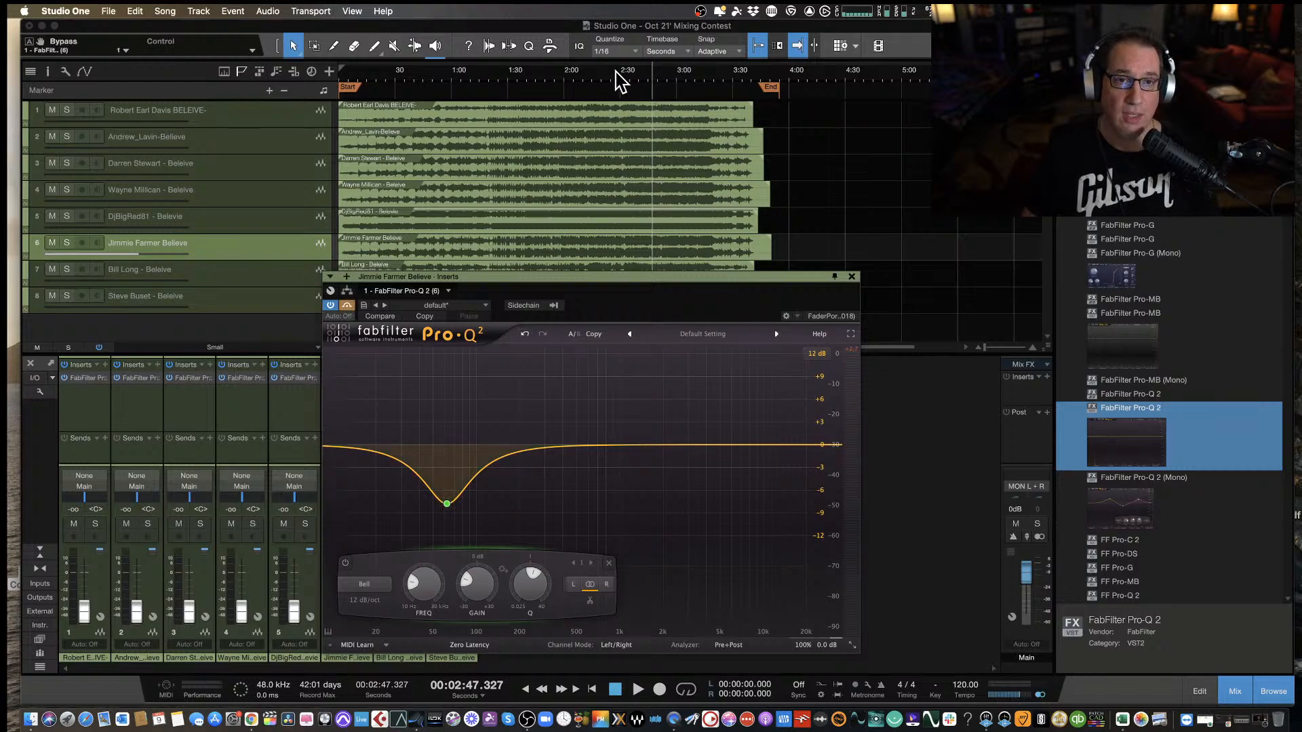
click(590, 75)
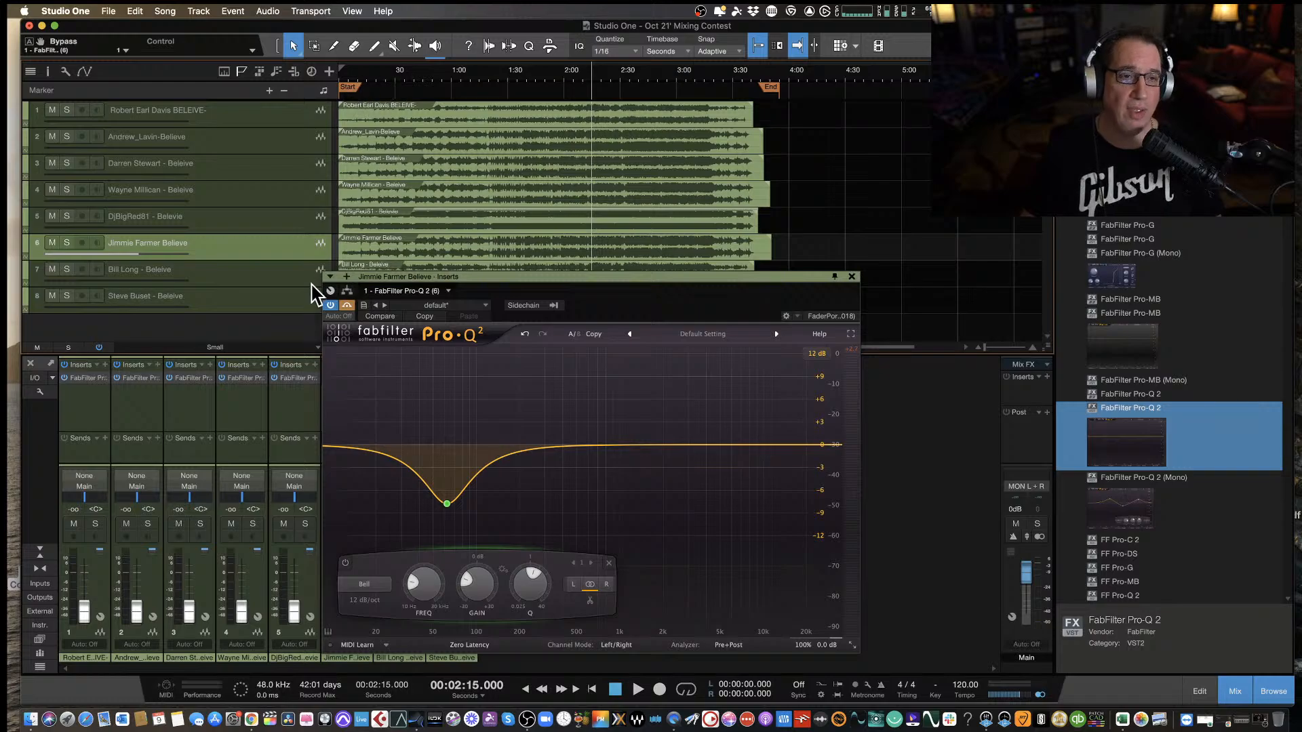
mouse_move(463, 487)
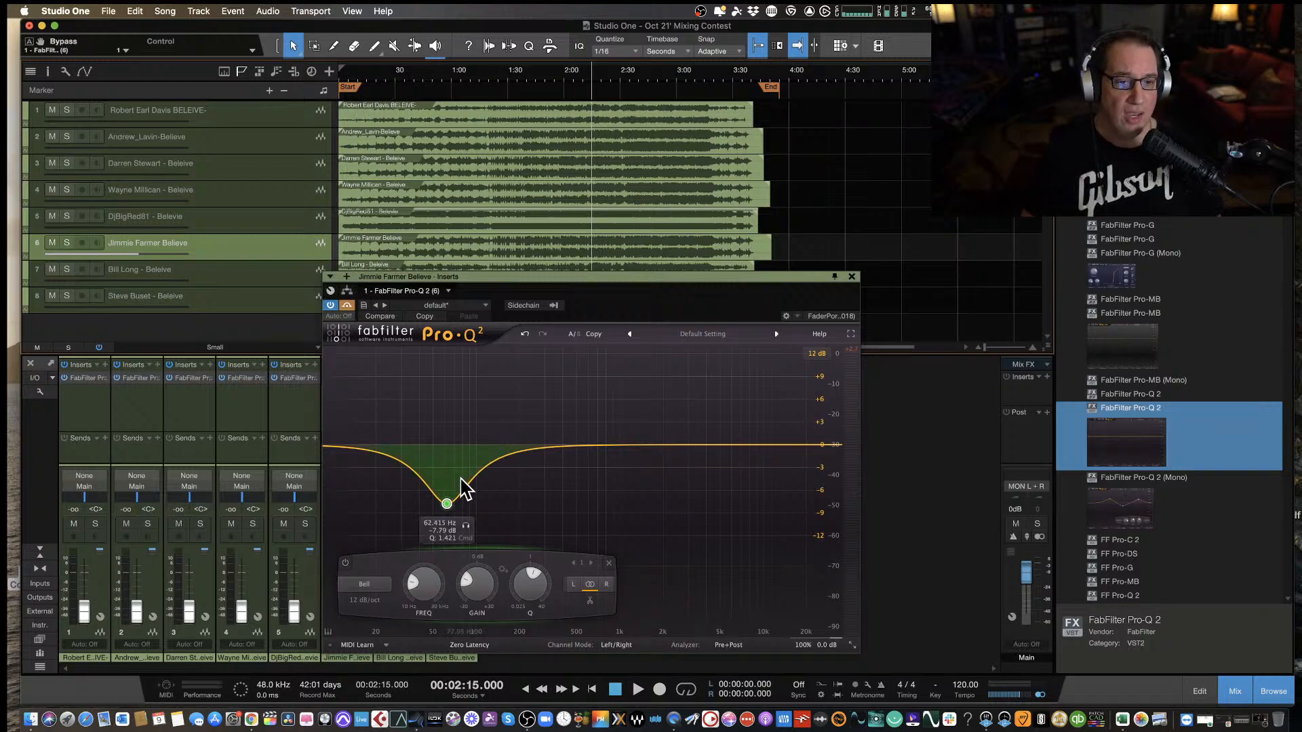
key(space)
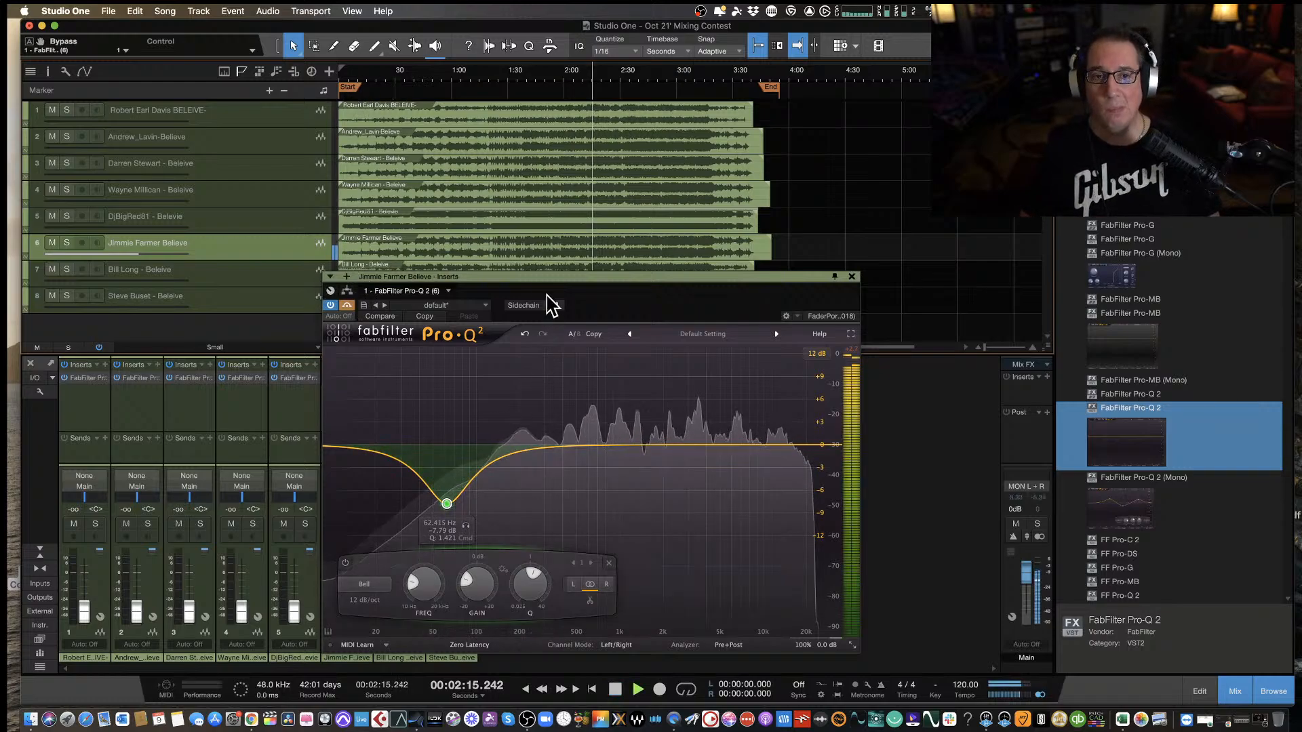
click(347, 306)
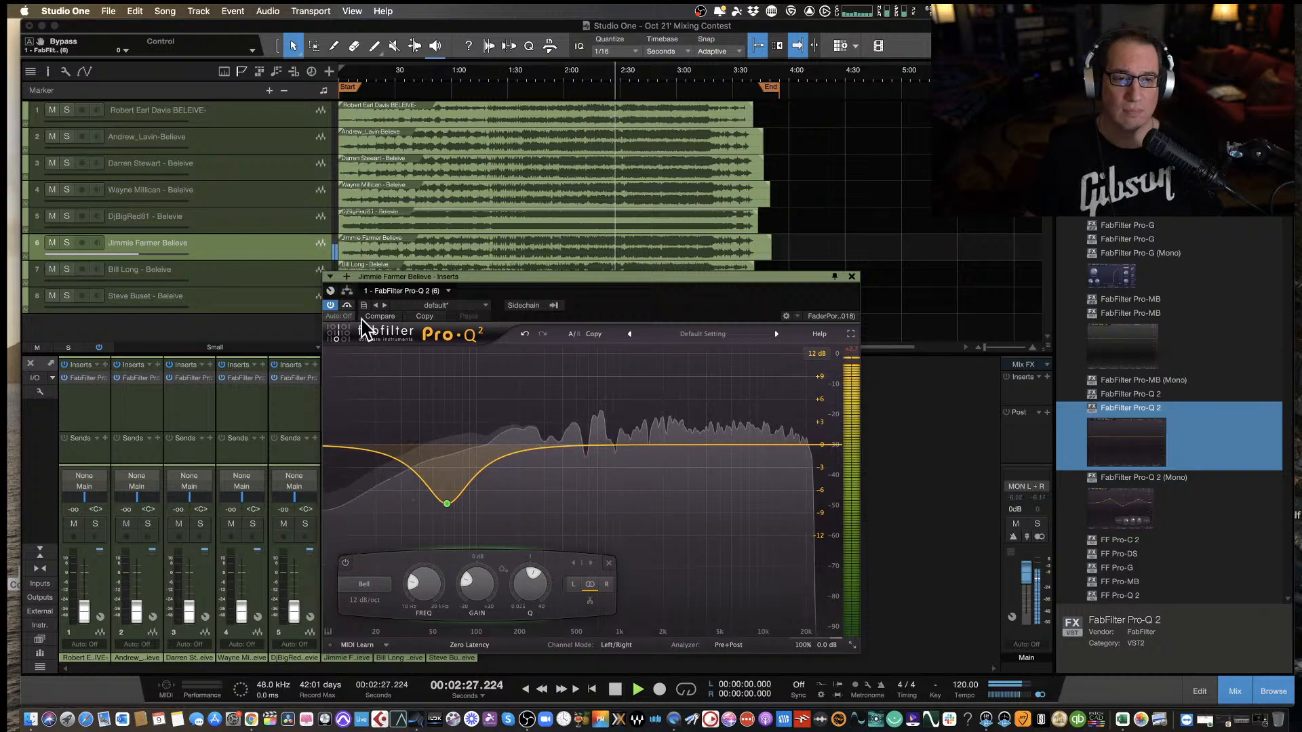
Set the bell cut's gain to -6.83 dB and compare the result by bypassing and re-enabling the EQ.
drag(470, 590, 470, 586)
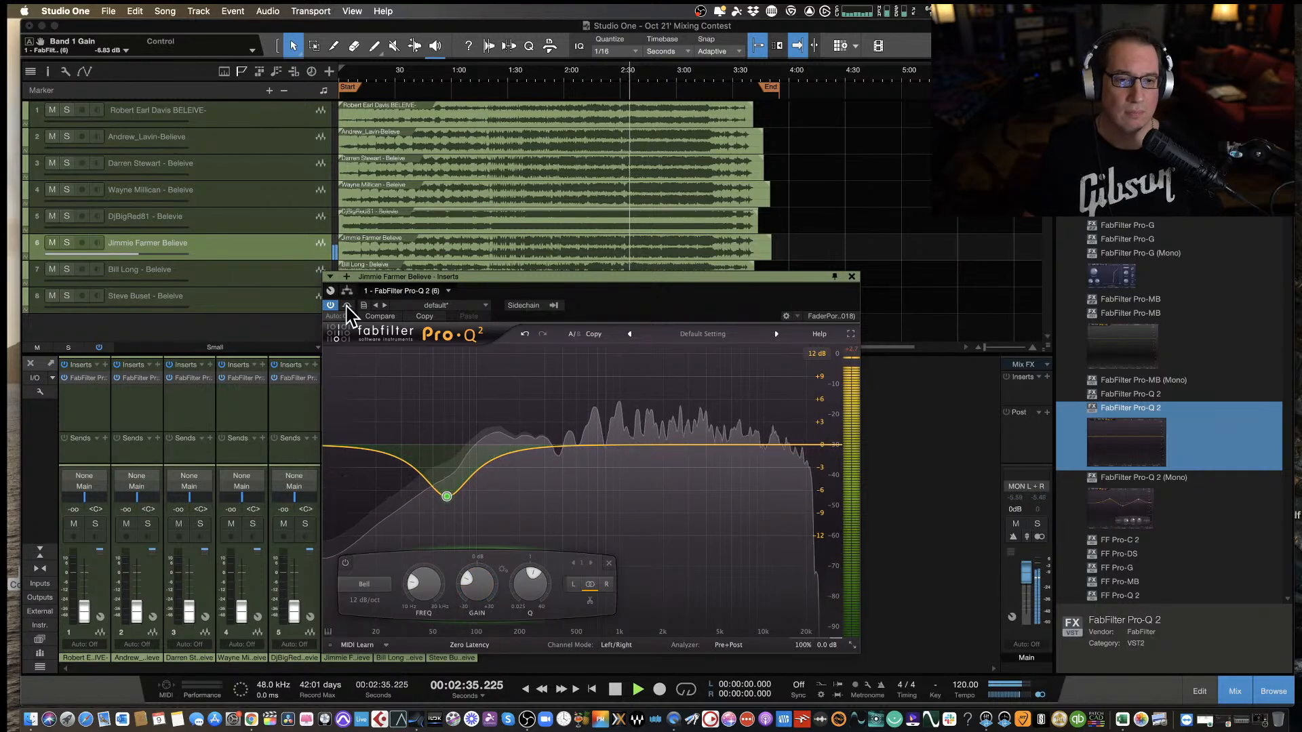
click(346, 307)
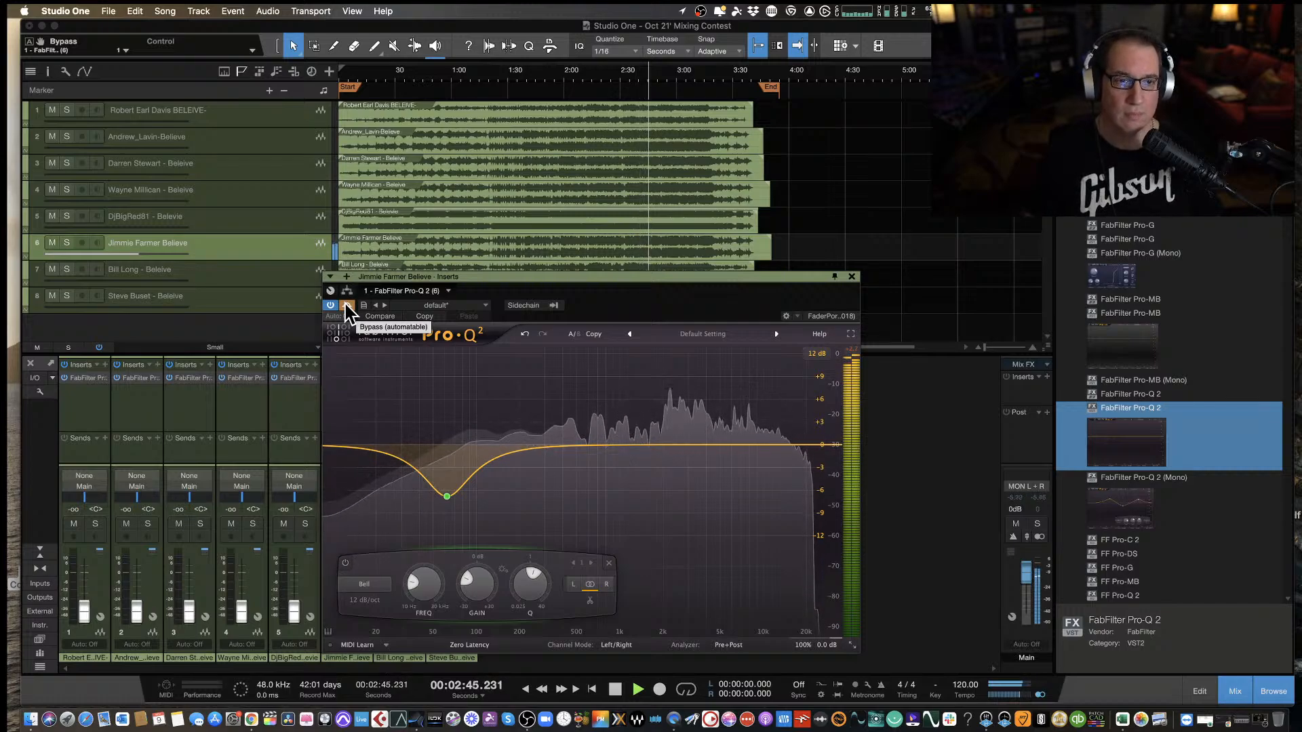
click(347, 307)
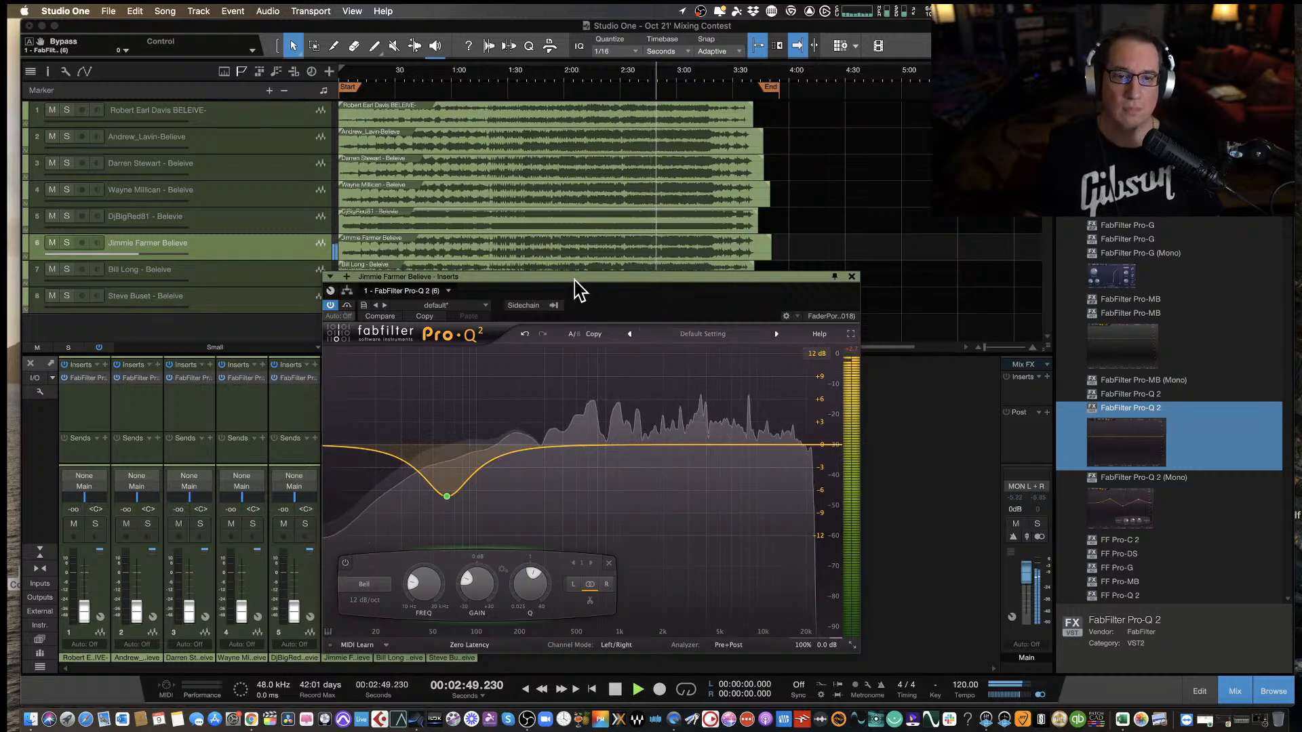
Listen to the sixth mix with the EQ active until about 3:40 and stop playback.
drag(575, 278, 563, 279)
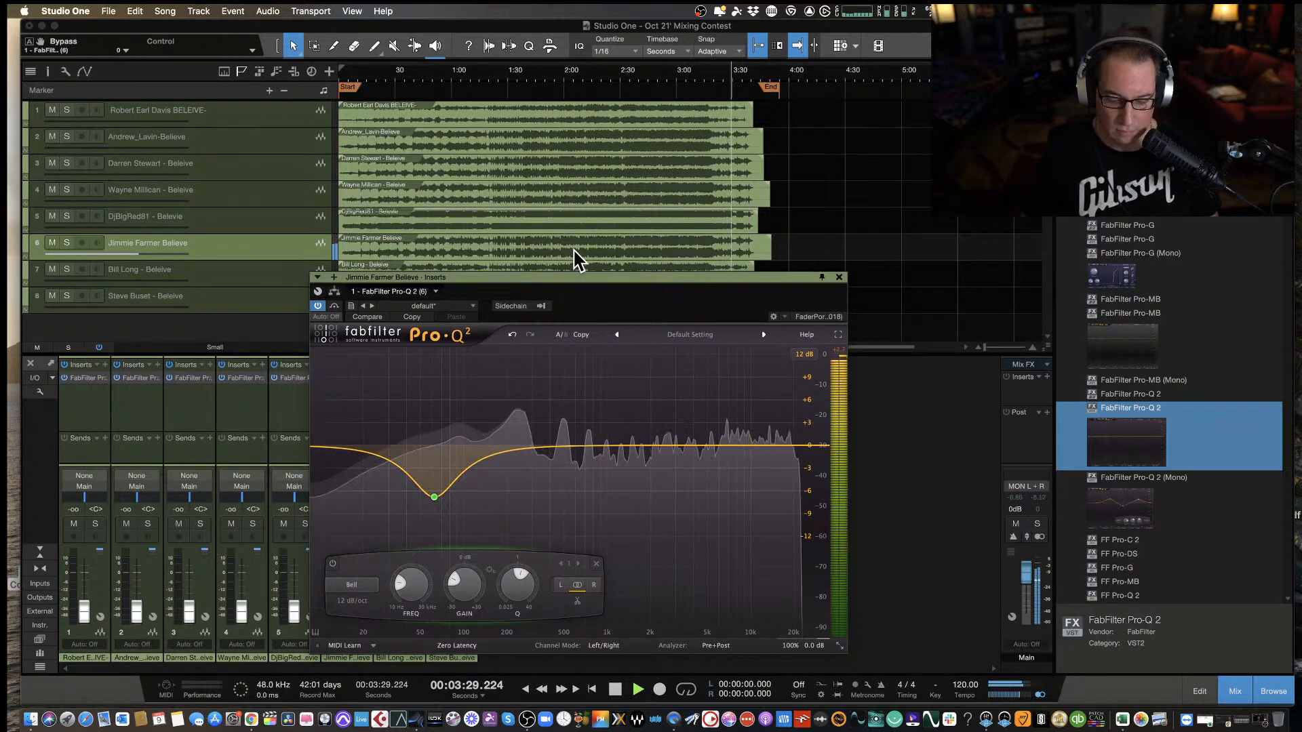
mouse_move(556, 278)
mouse_down()
mouse_move(531, 276)
mouse_move(543, 275)
mouse_up()
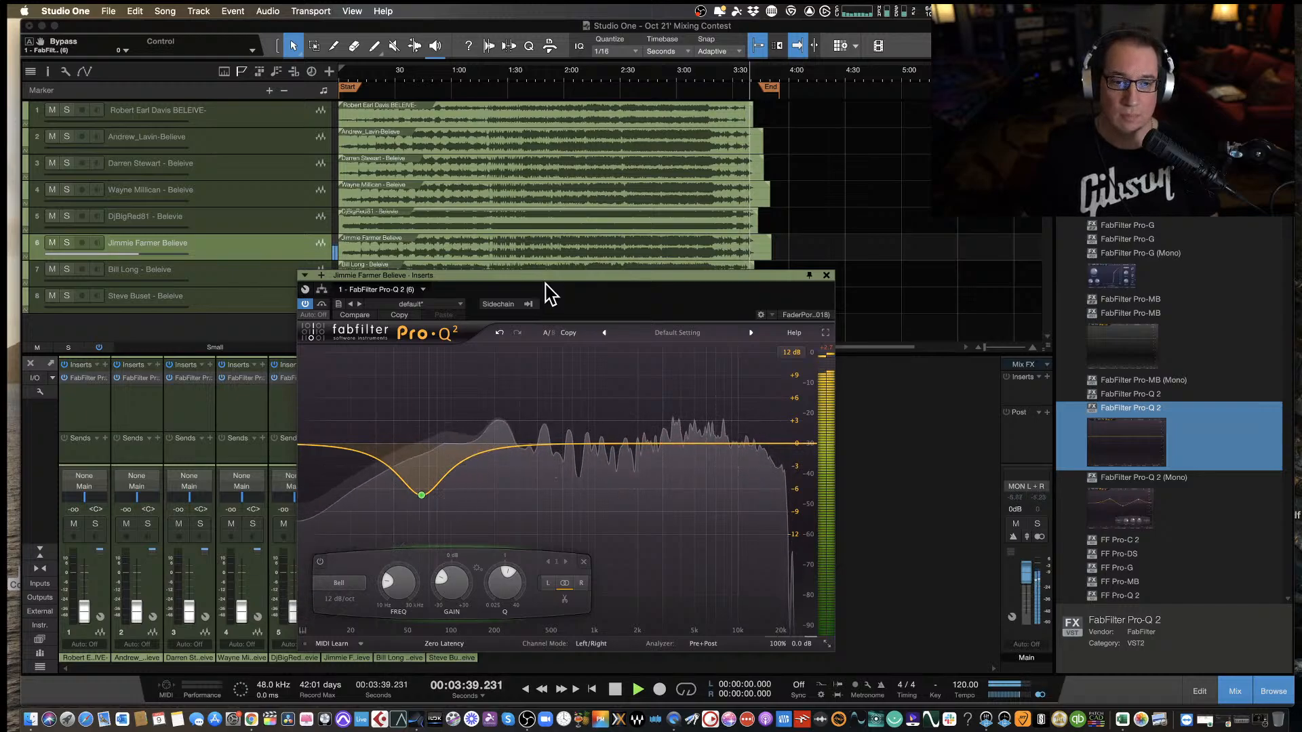
key(space)
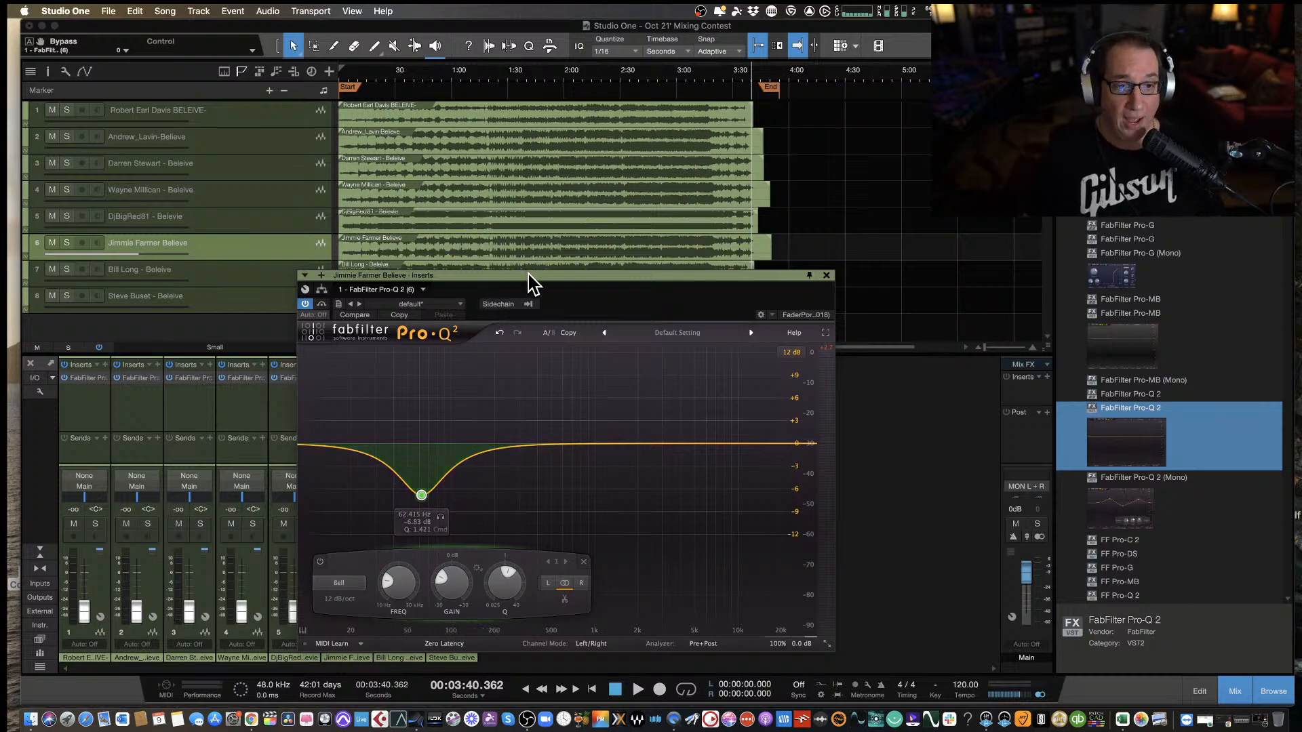
Return to the start of the song, close the sixth track's equalizer window, and pull the sixth fader all the way down.
drag(529, 274, 527, 267)
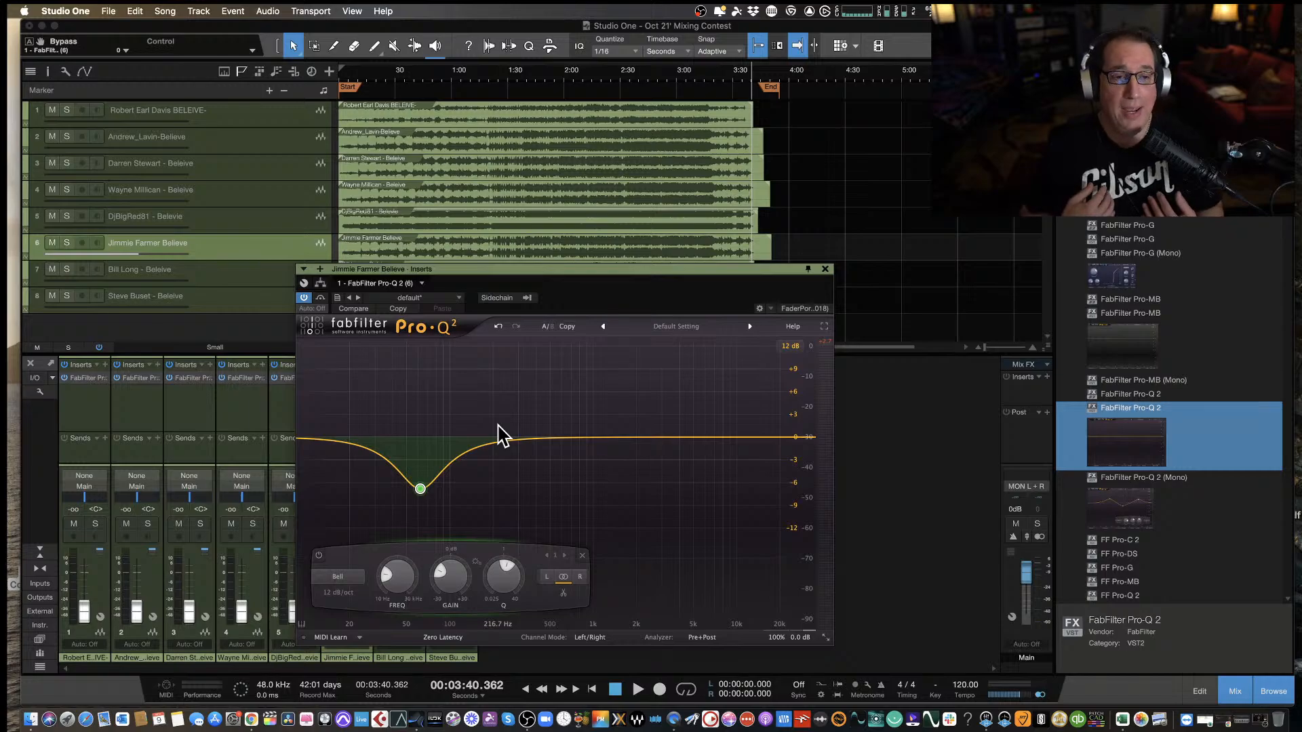
key(comma)
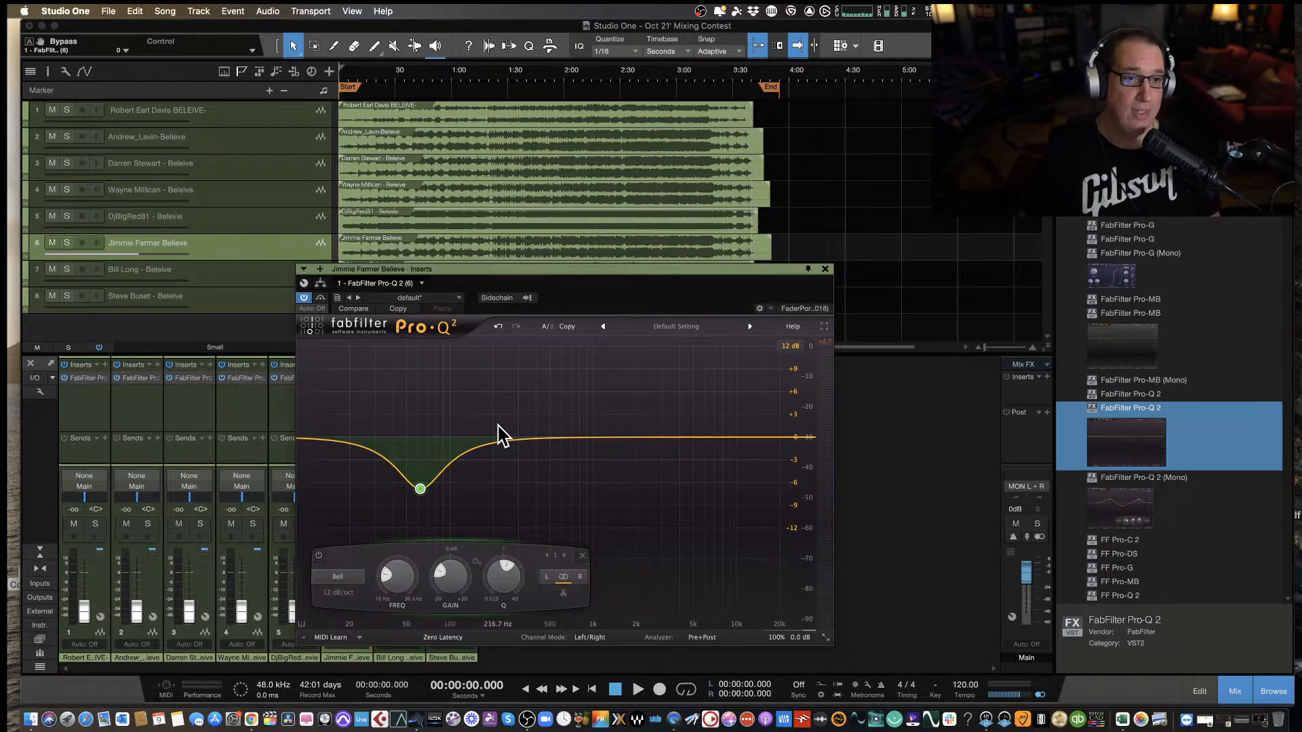
drag(599, 269, 589, 265)
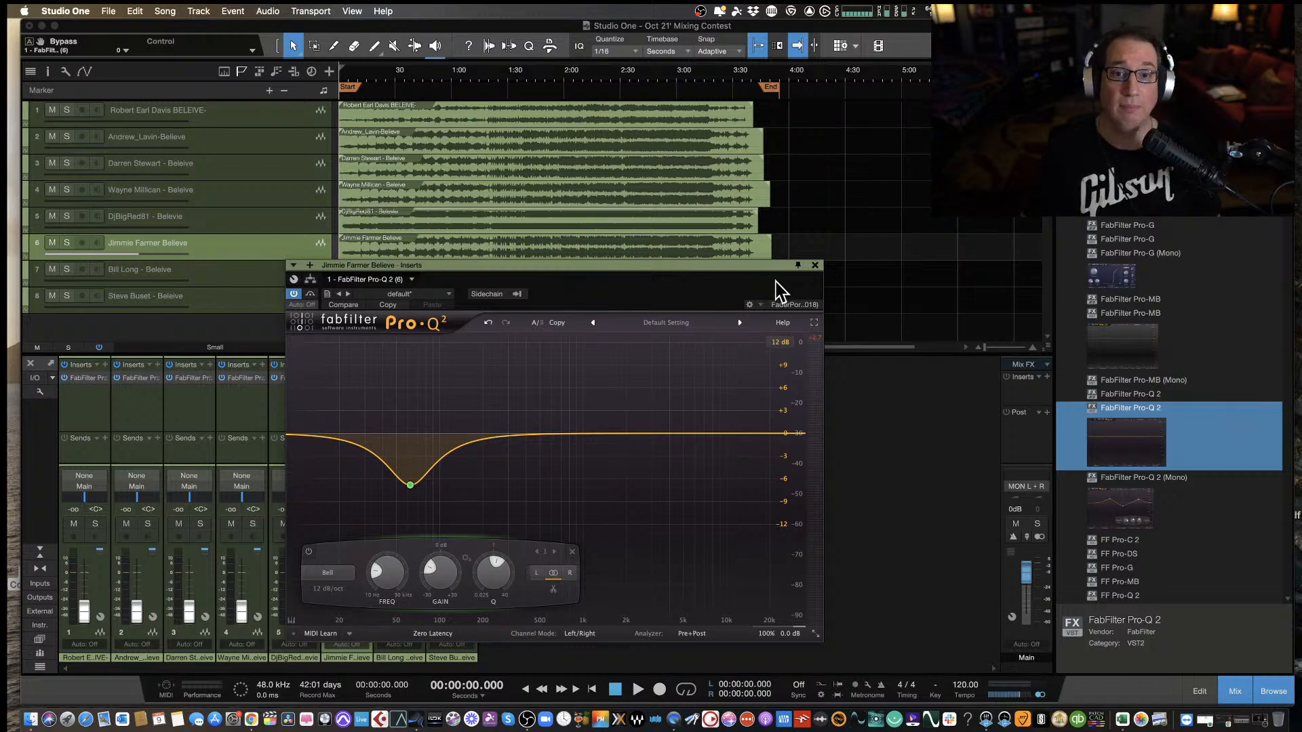
click(815, 265)
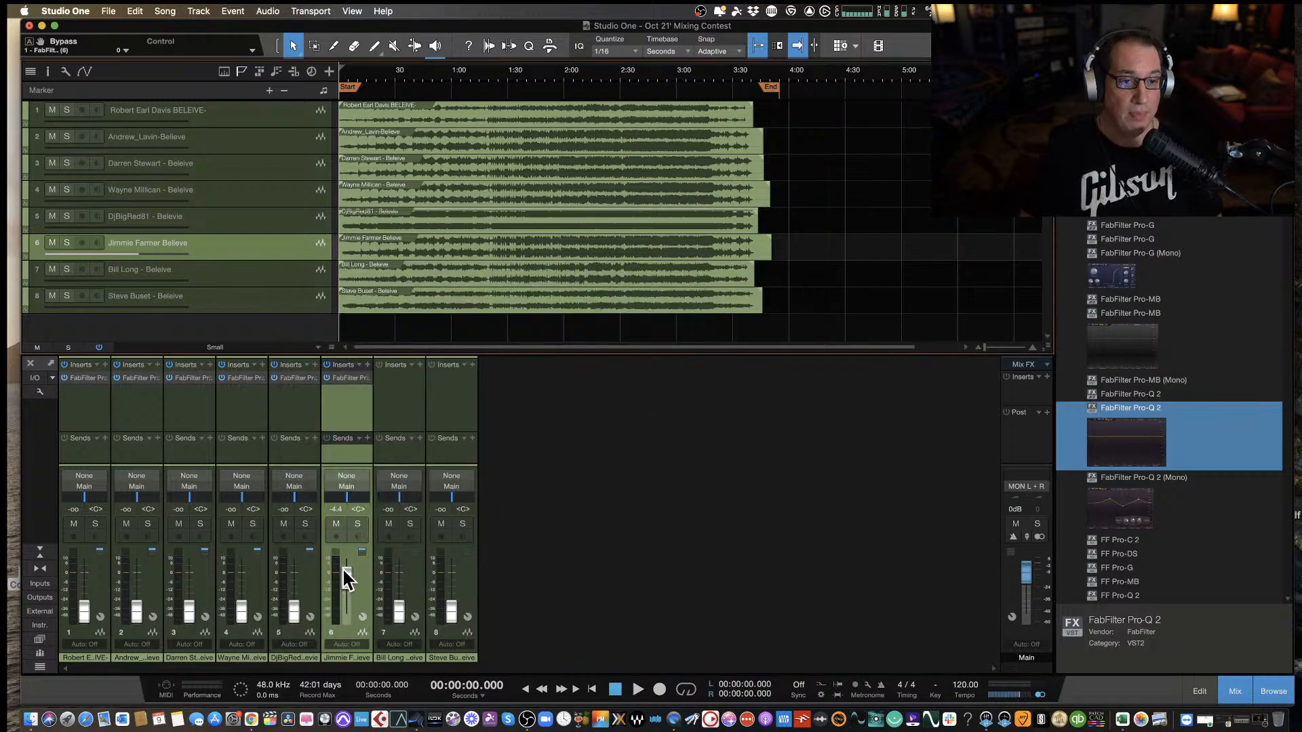
drag(343, 567, 346, 614)
Select the seventh track, start playback from the beginning, and raise its fader to about -3.9 dB.
click(409, 405)
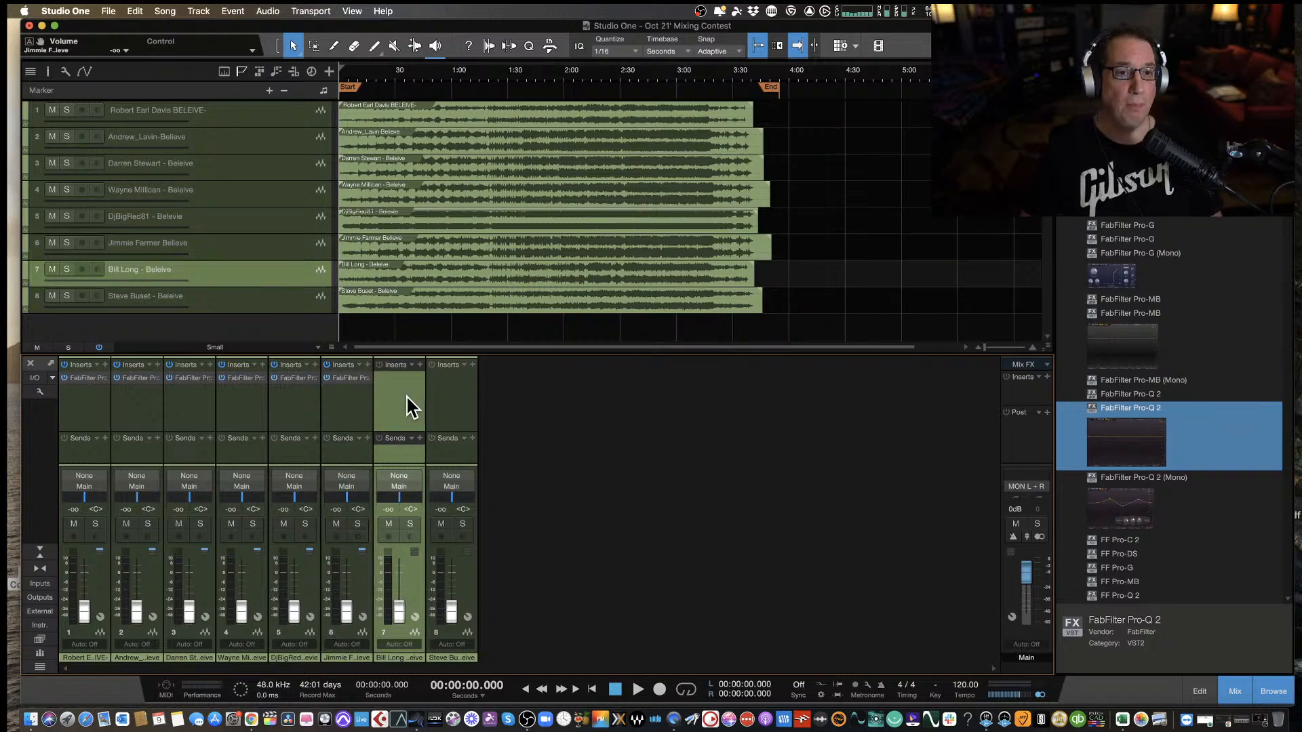
drag(399, 614, 394, 601)
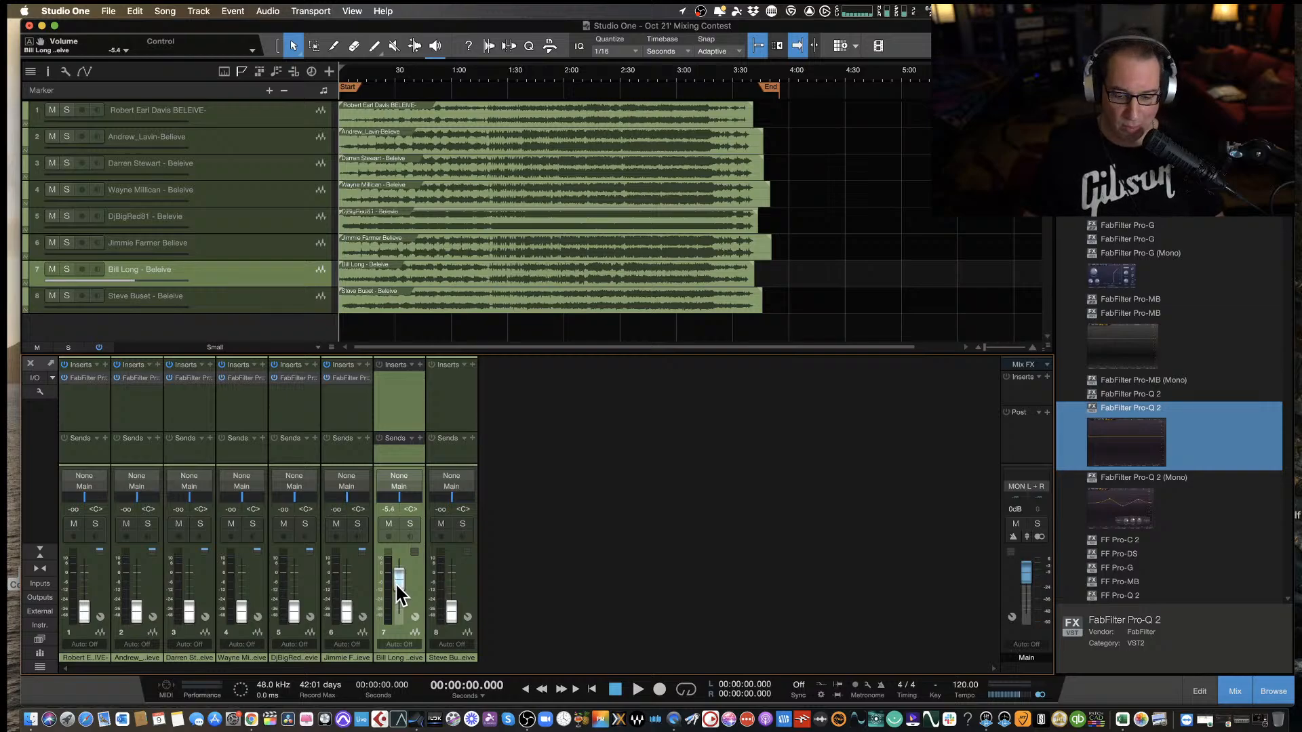
drag(396, 585, 397, 583)
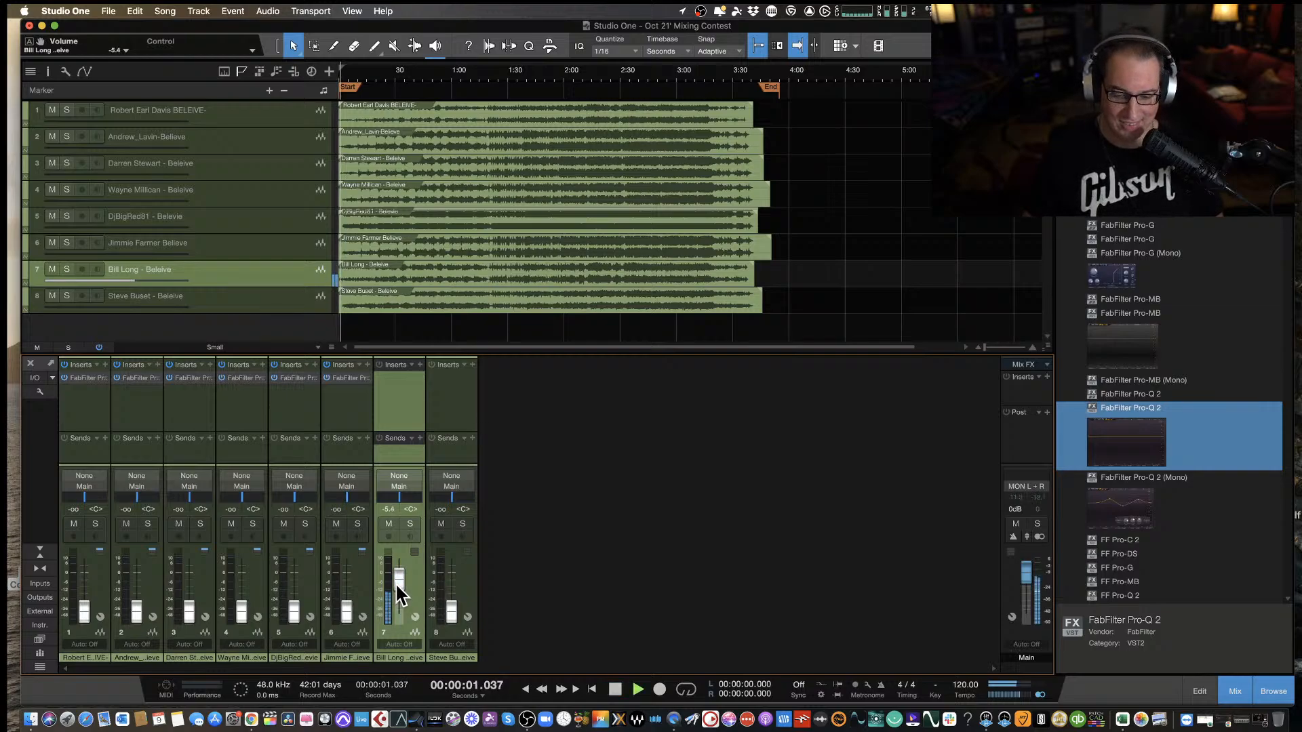
drag(396, 582, 396, 579)
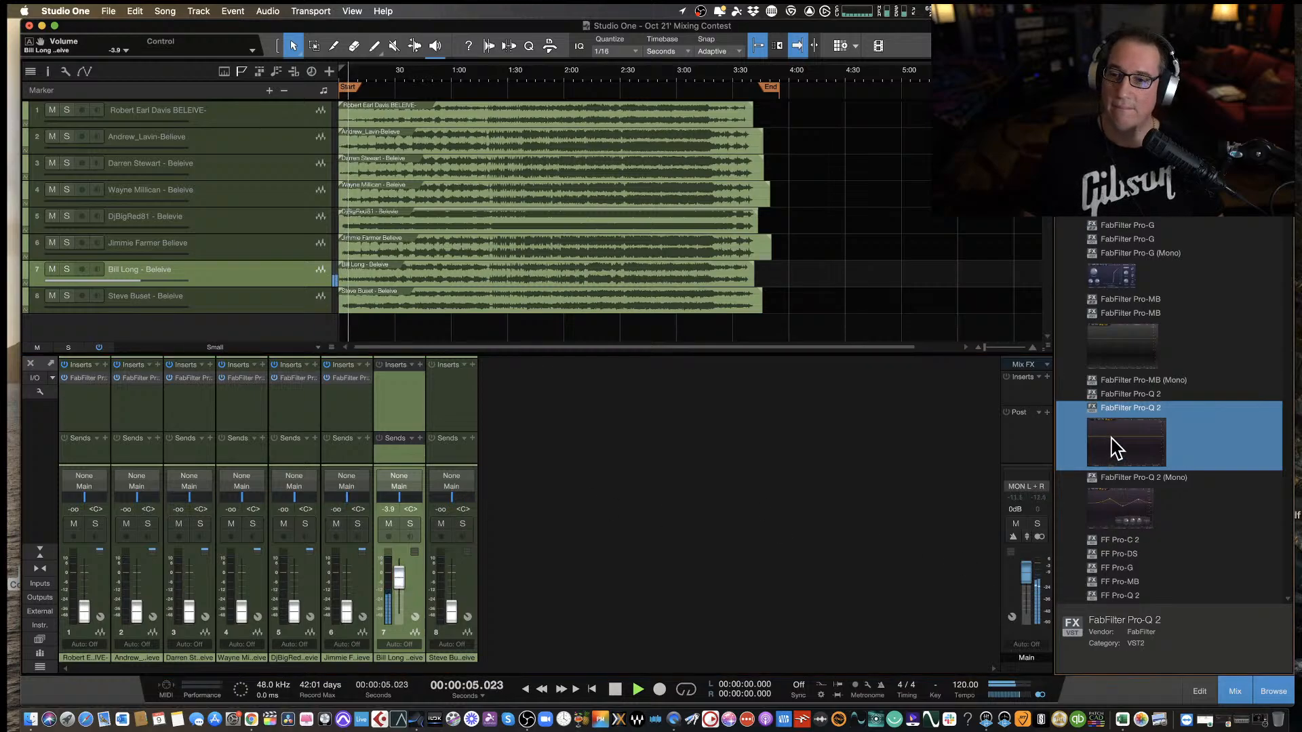
Insert FabFilter Pro-Q 2 on the seventh track, move its window clear of the fader, and stop at about 0:31.
drag(1110, 449, 397, 388)
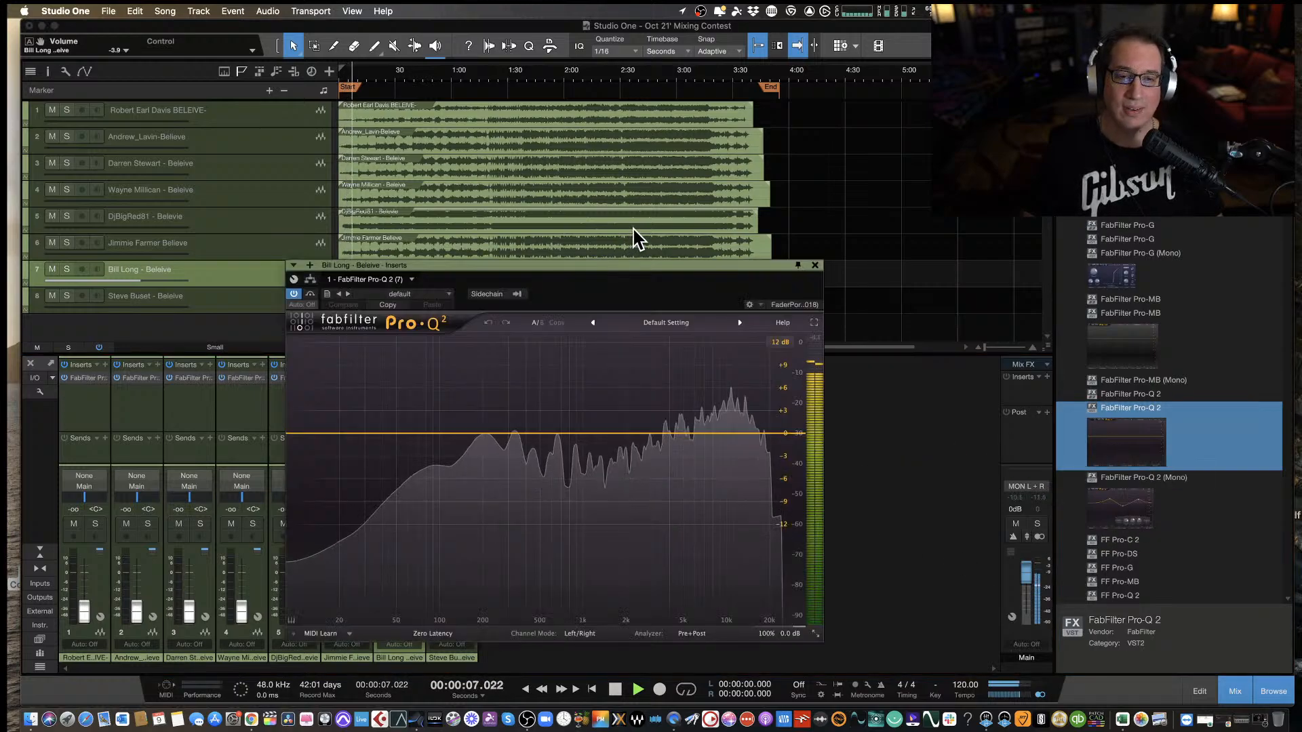
drag(605, 276, 744, 305)
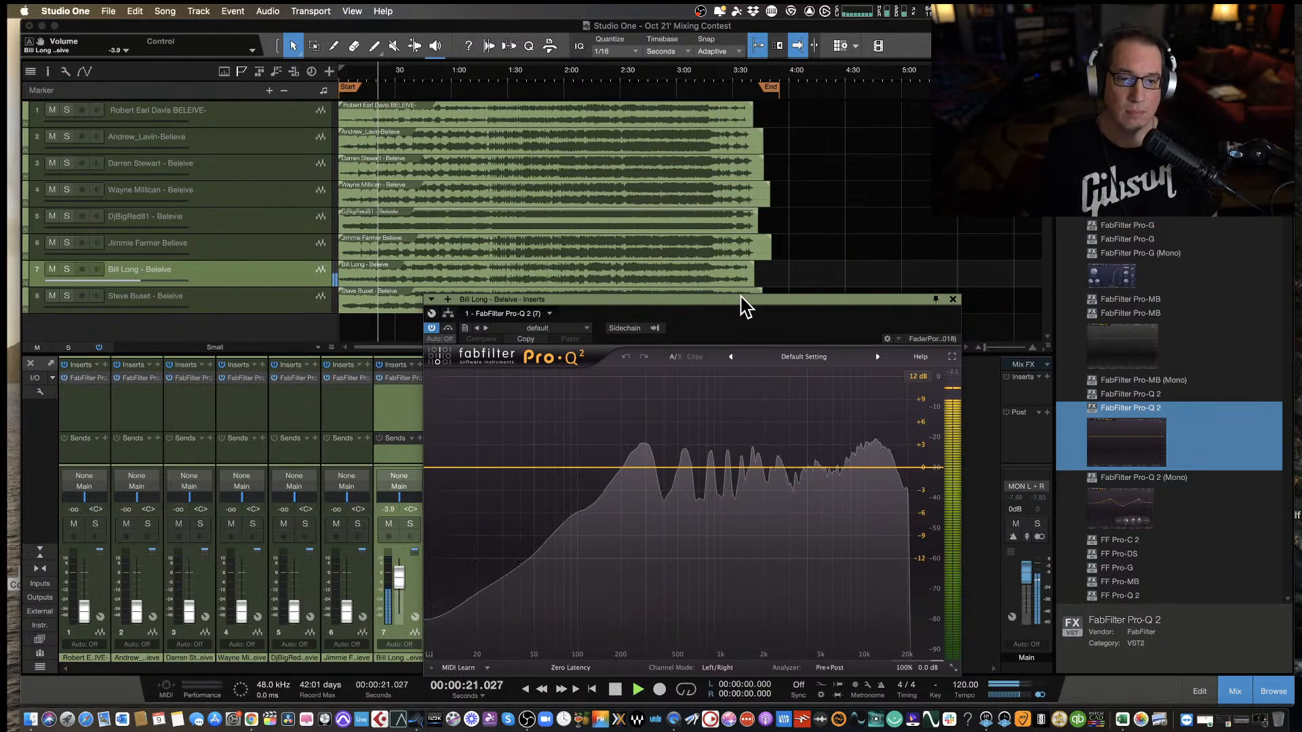
mouse_move(734, 301)
mouse_down()
mouse_move(746, 285)
mouse_move(738, 275)
mouse_up()
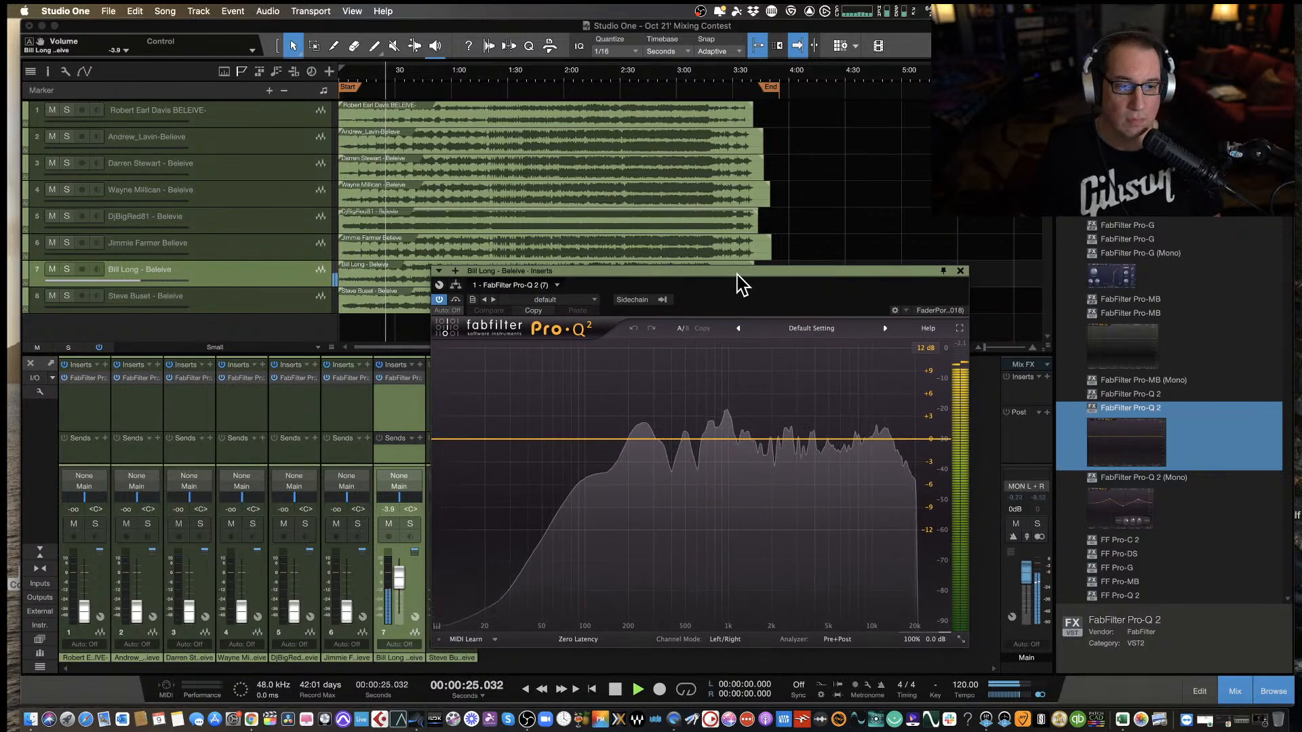
drag(733, 275, 730, 280)
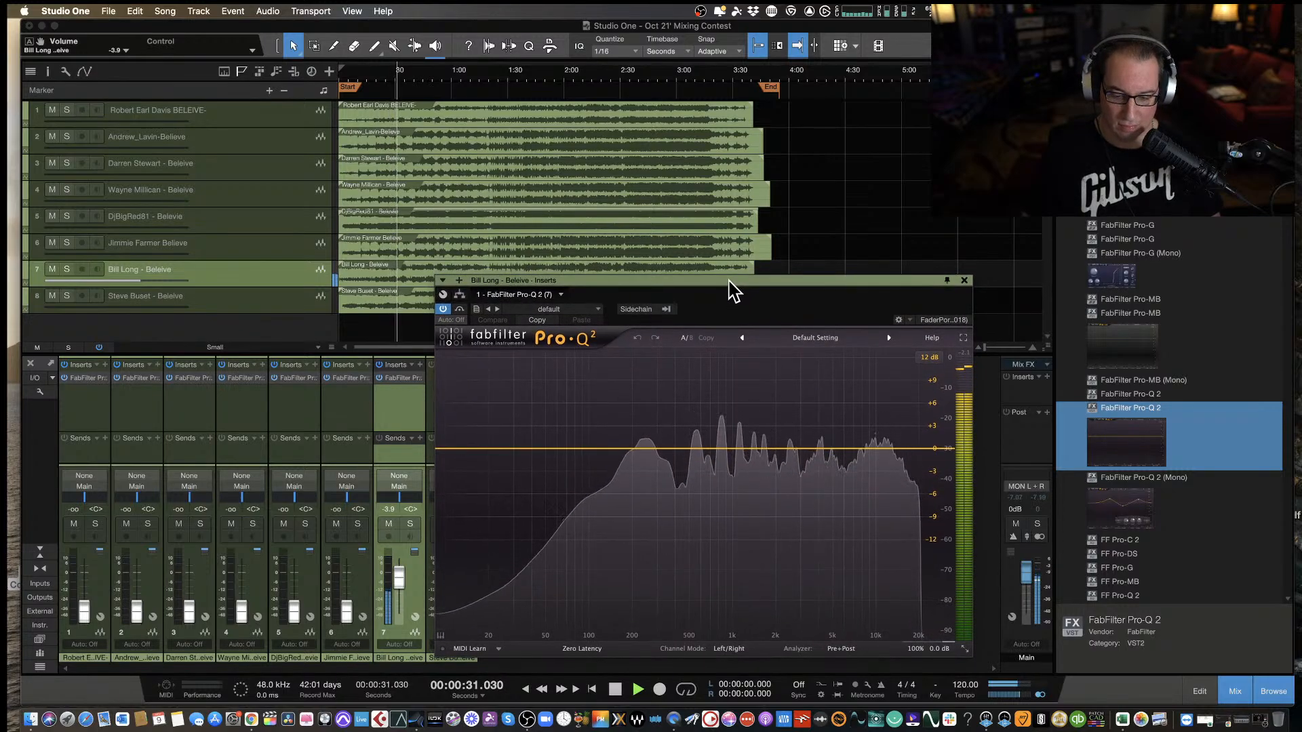
key(space)
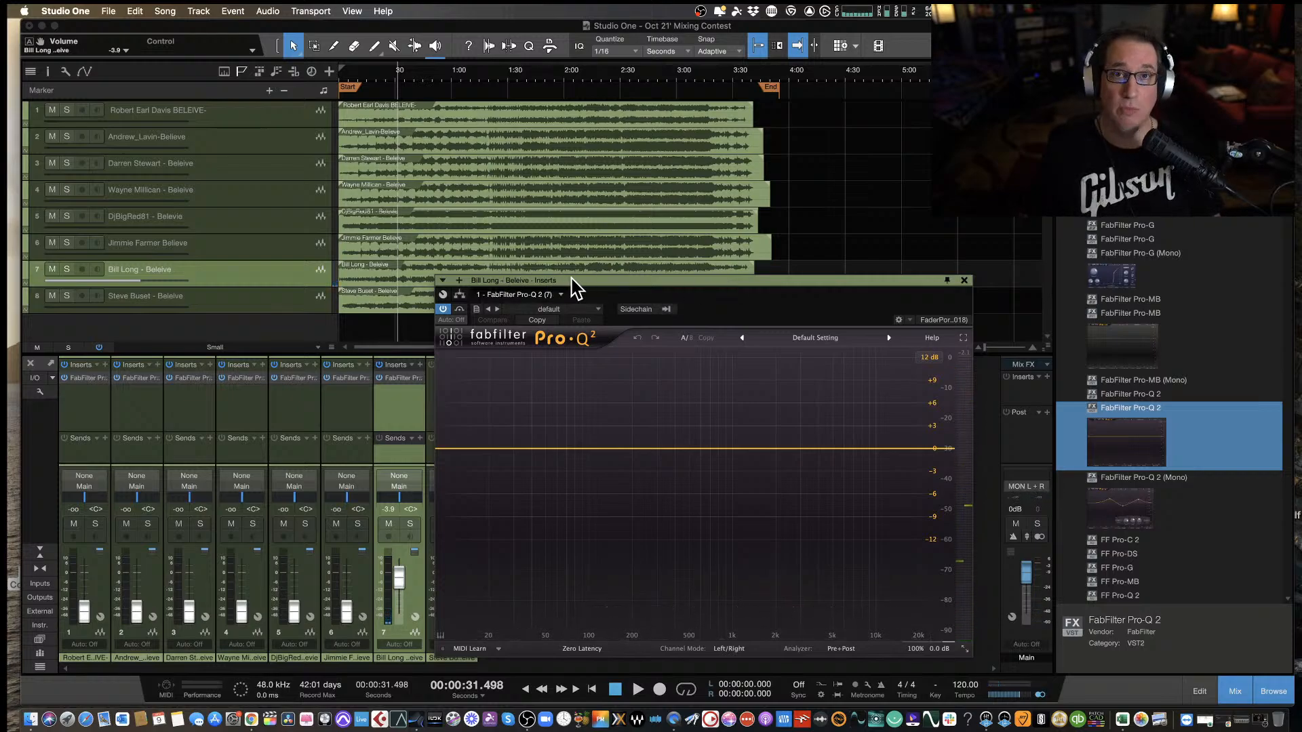
Listen to the seventh mix in short passes from about 0:31 to 1:30 with the Pro-Q 2 analyzer open.
key(space)
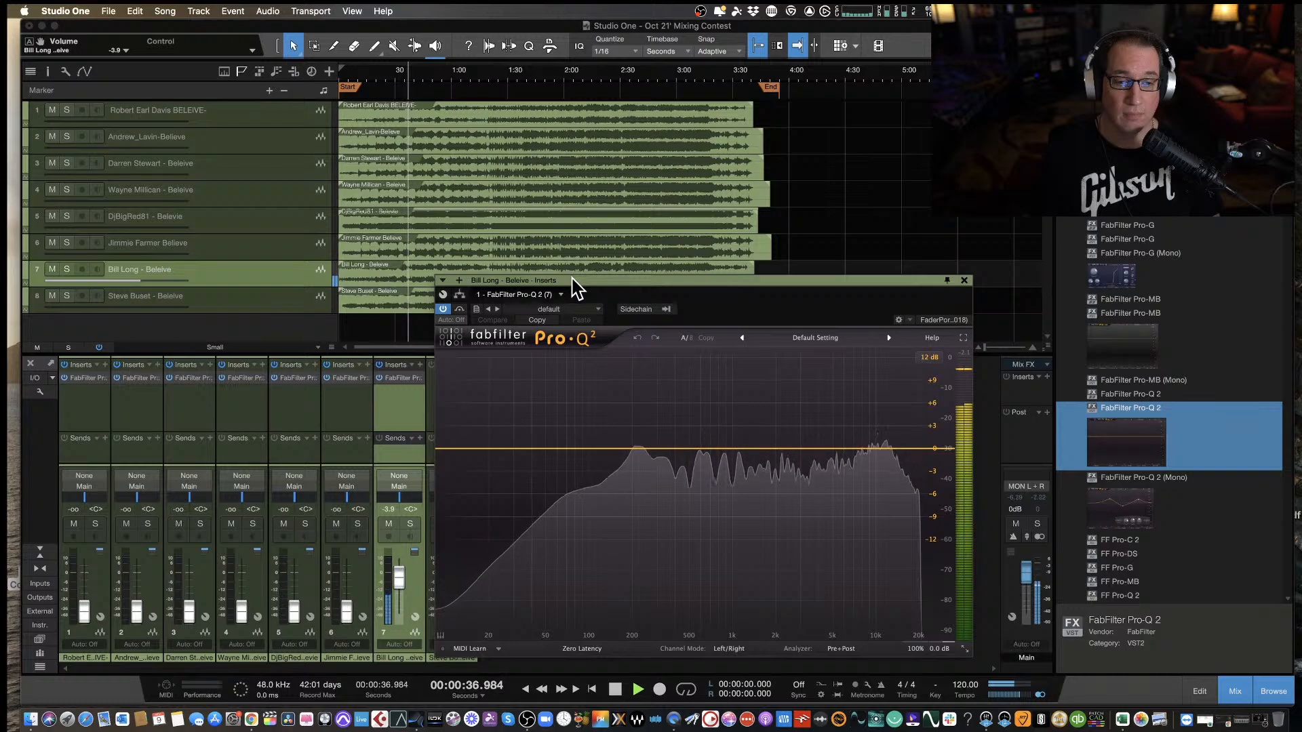
key(space)
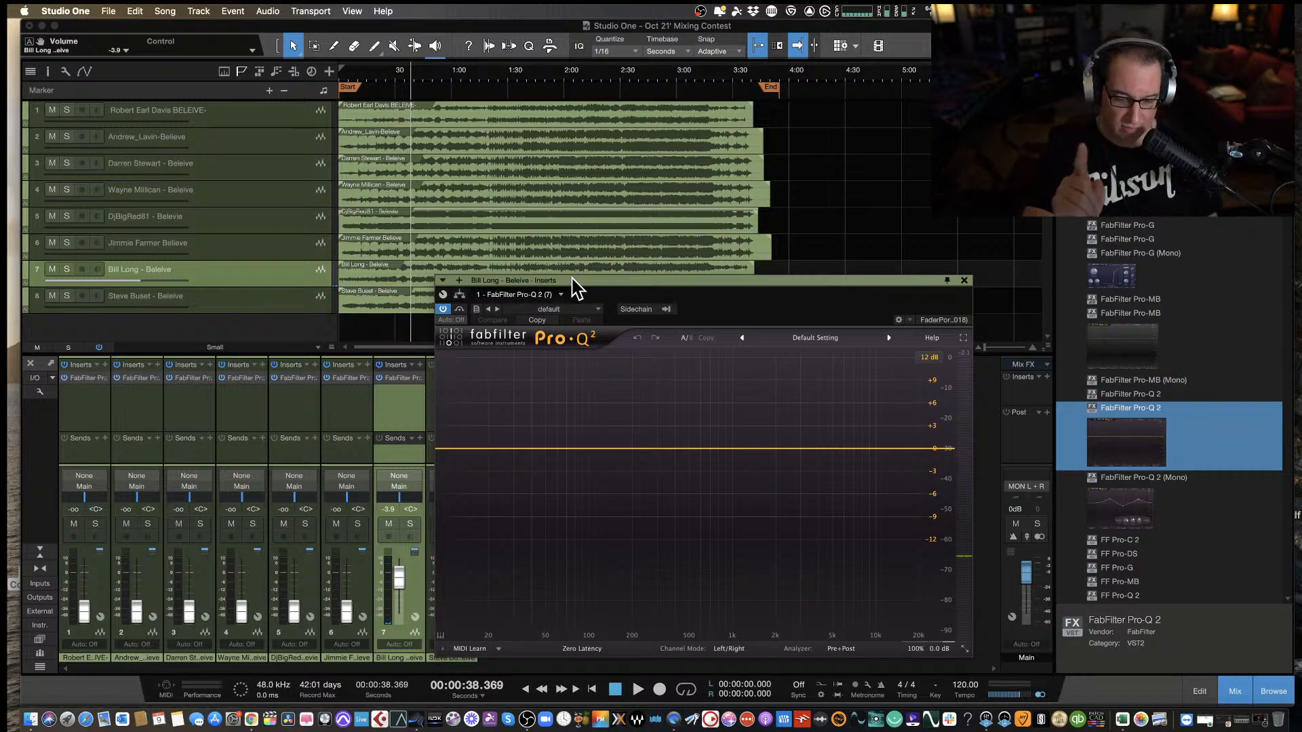
key(space)
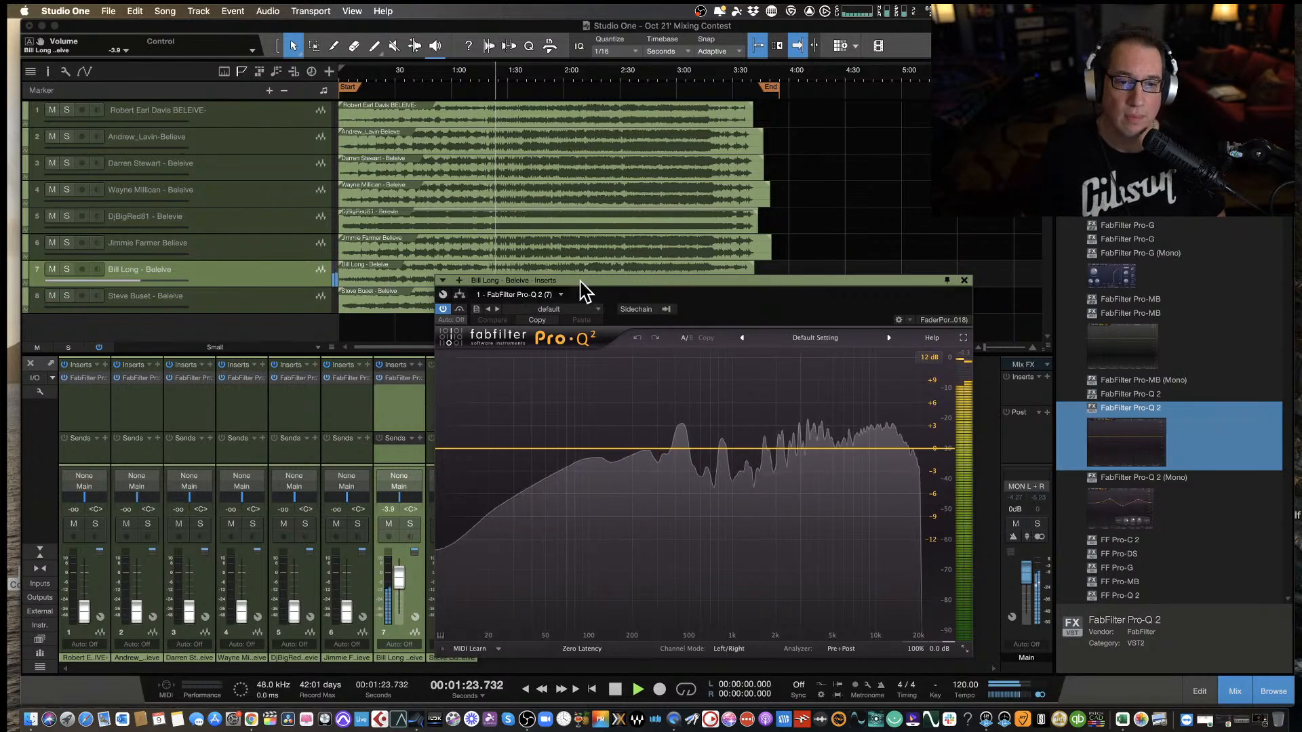
key(space)
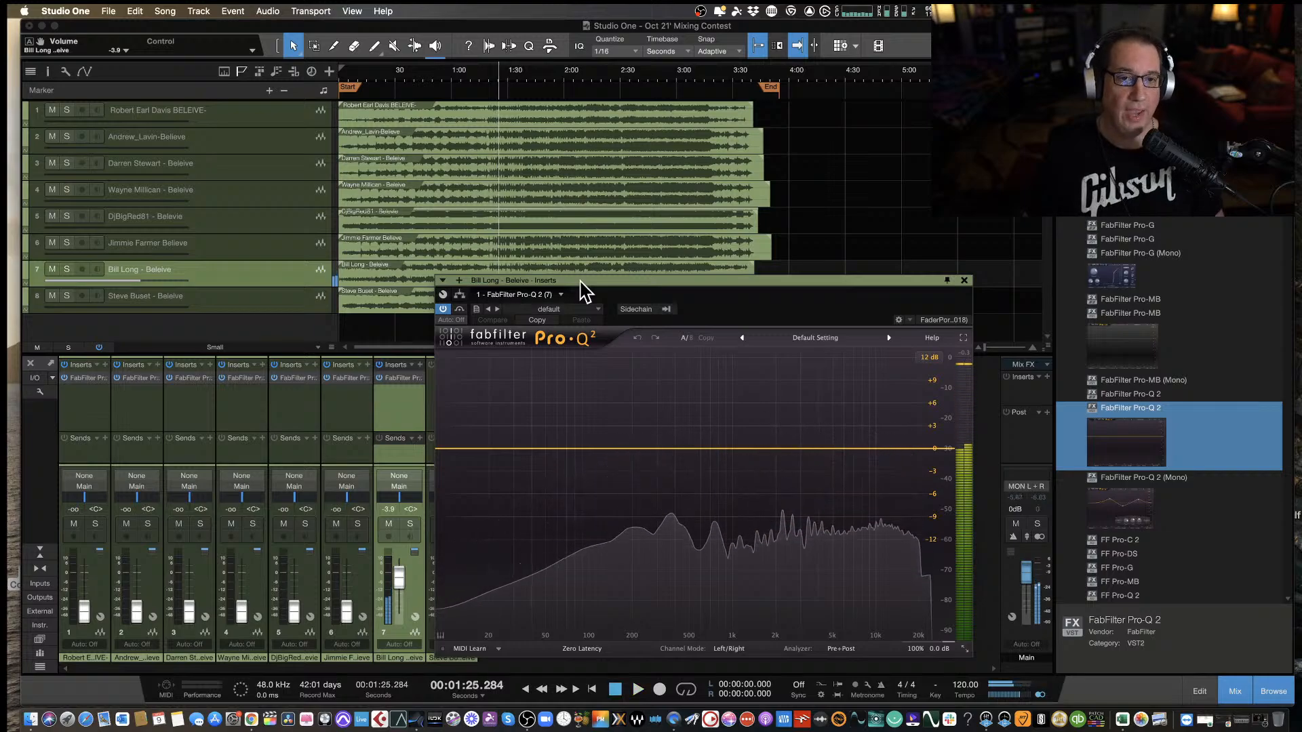
drag(580, 281, 573, 273)
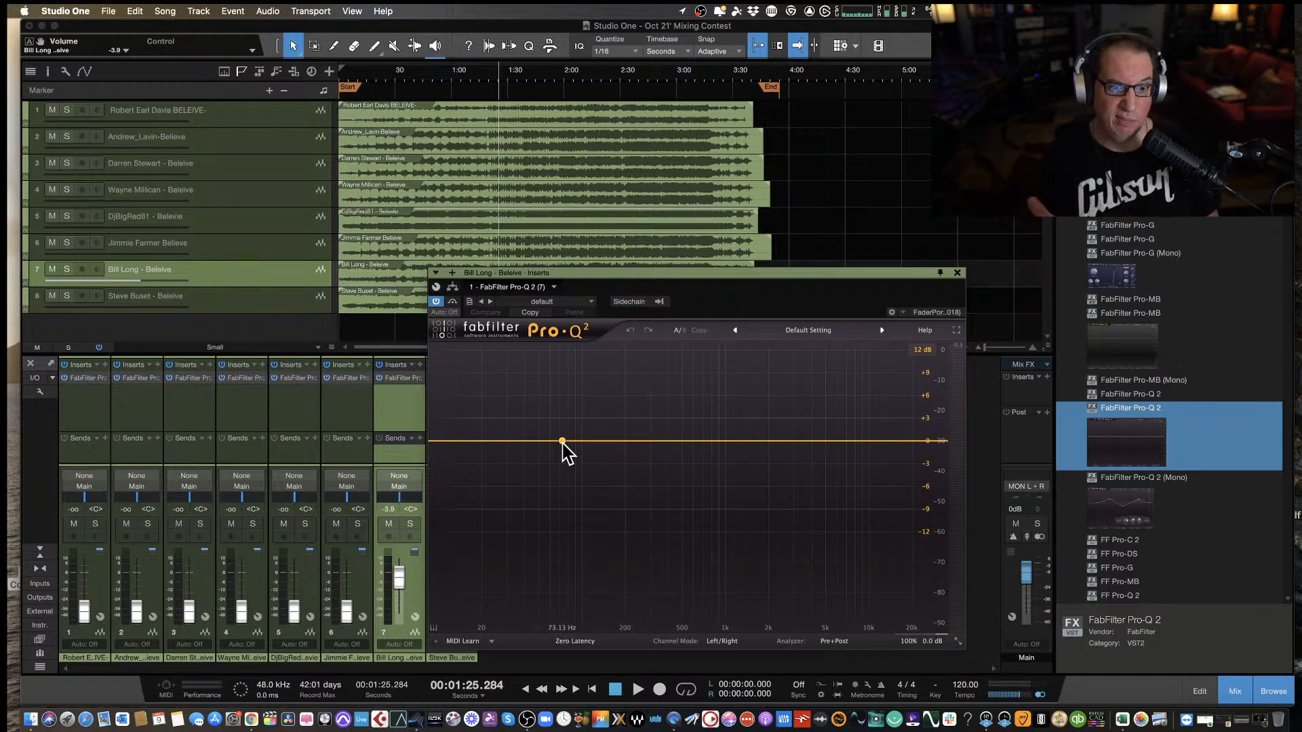
key(space)
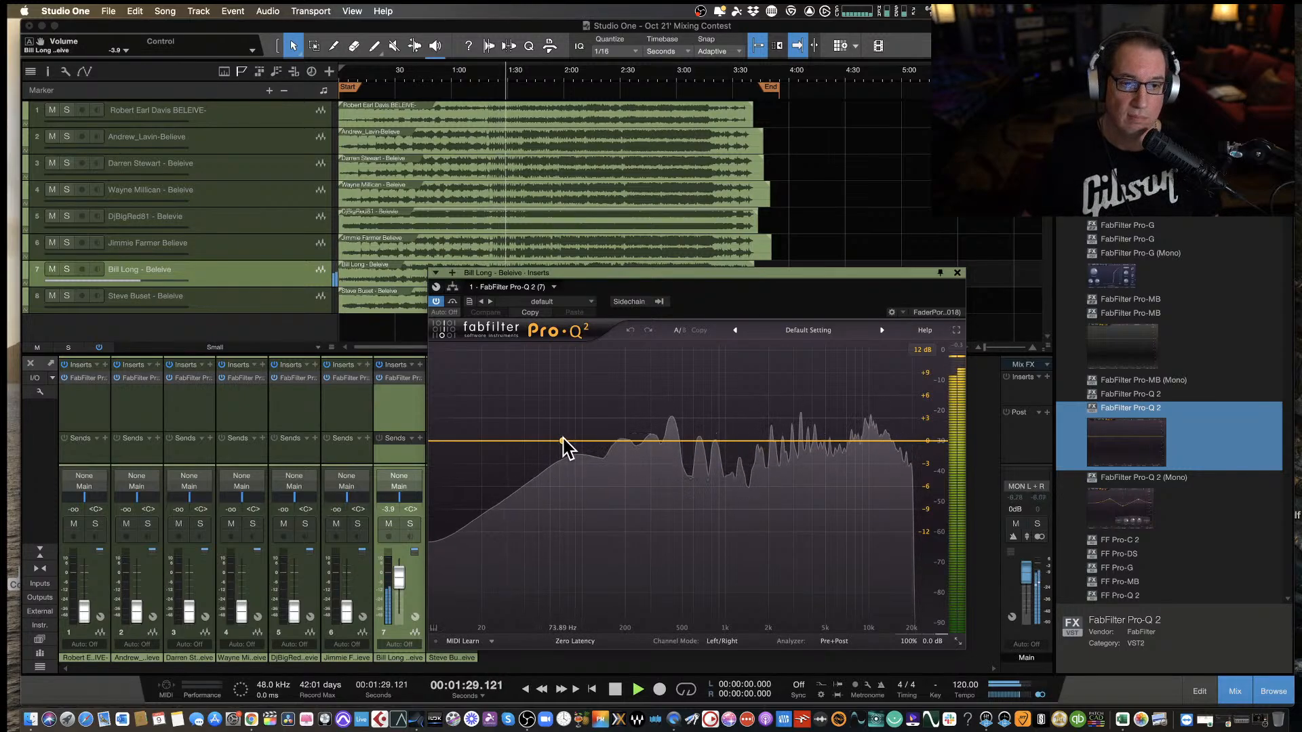
key(space)
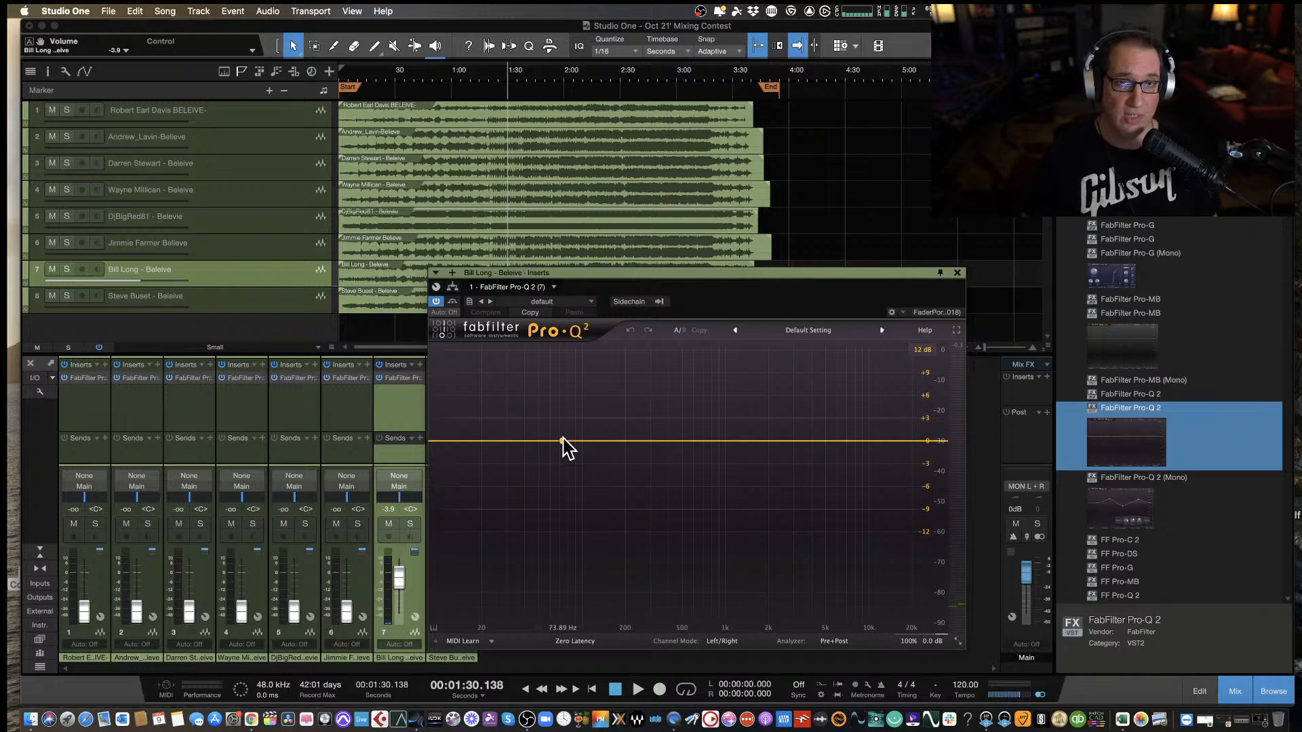
Play on to about 2:24 while adding a bell boost at about 60.7 Hz, +4 dB, Q 1.785 on the seventh track.
key(space)
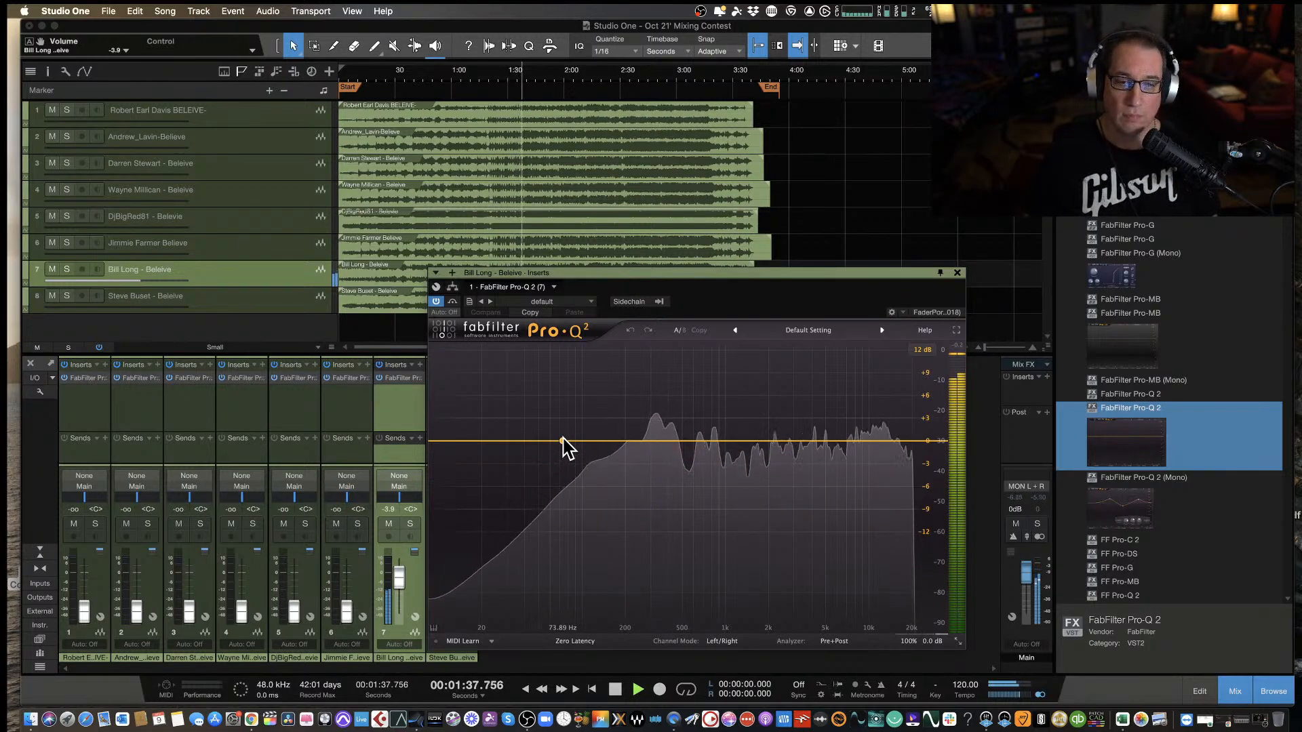
drag(562, 440, 547, 407)
drag(592, 283, 583, 289)
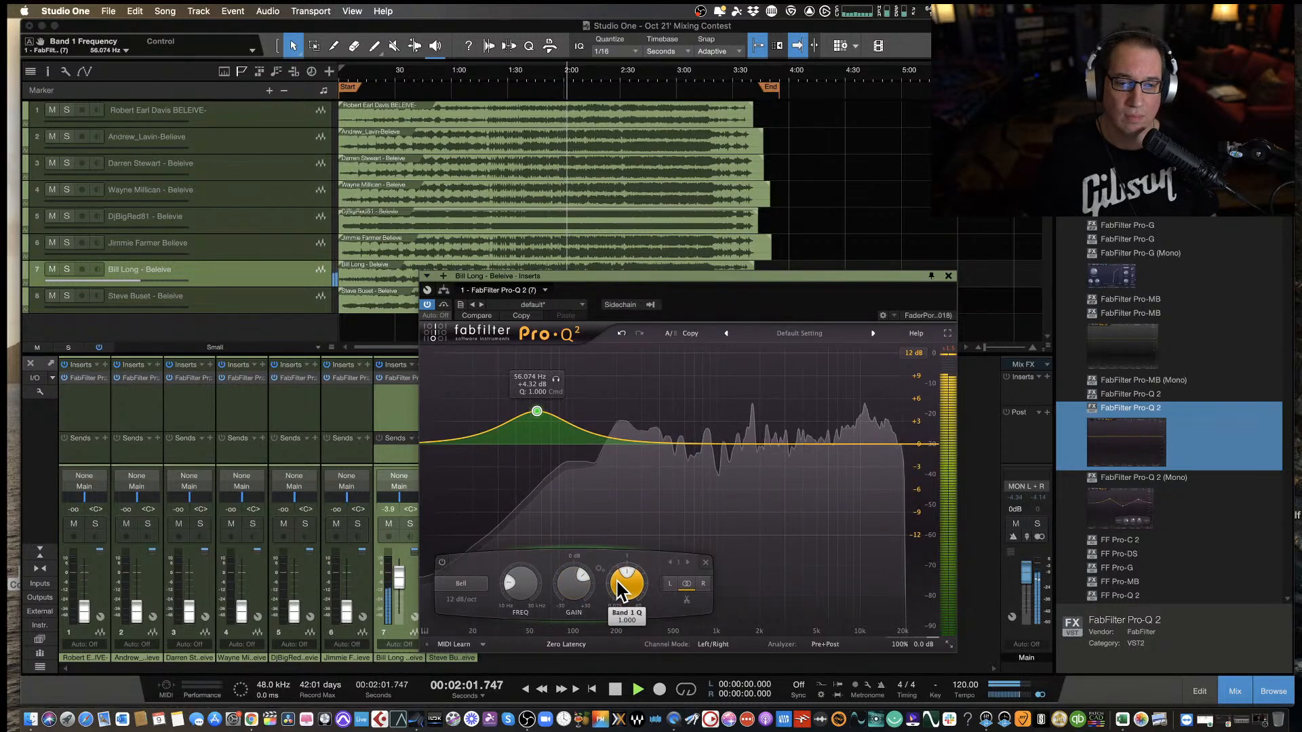
scroll(620, 585, up, 5)
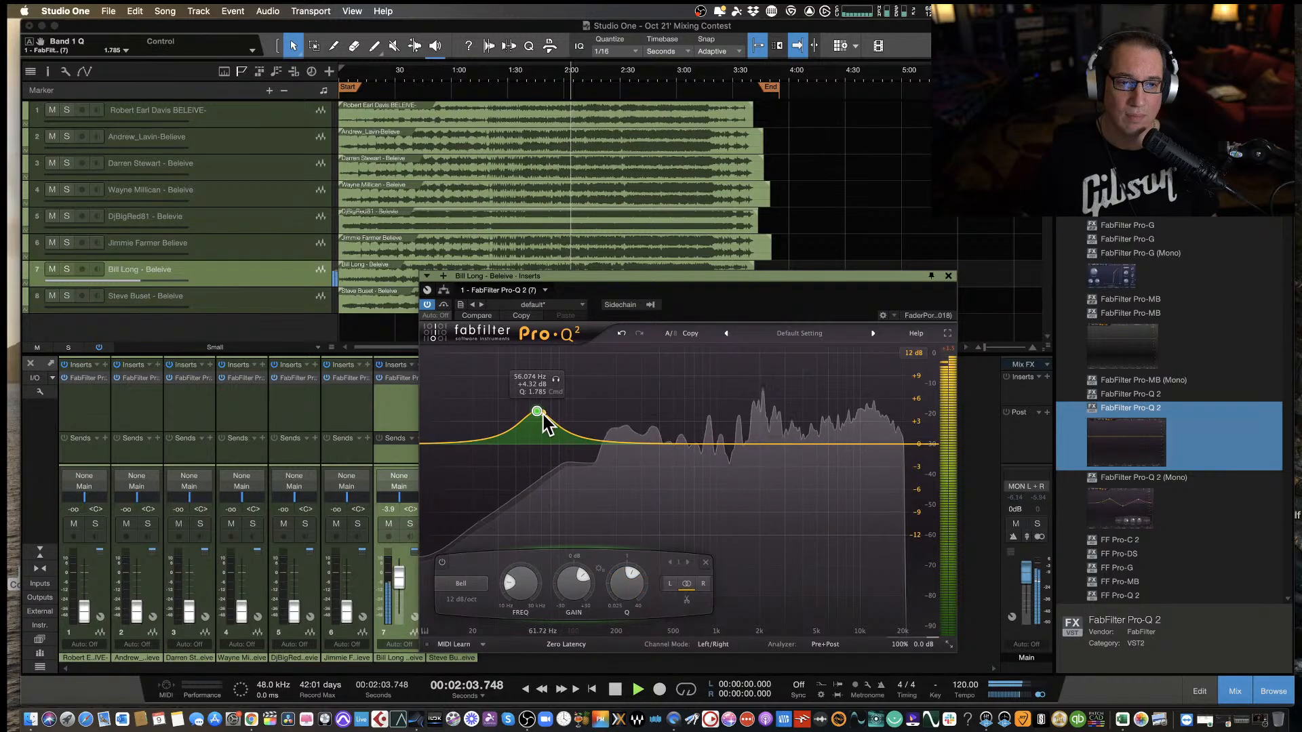
drag(537, 415, 542, 415)
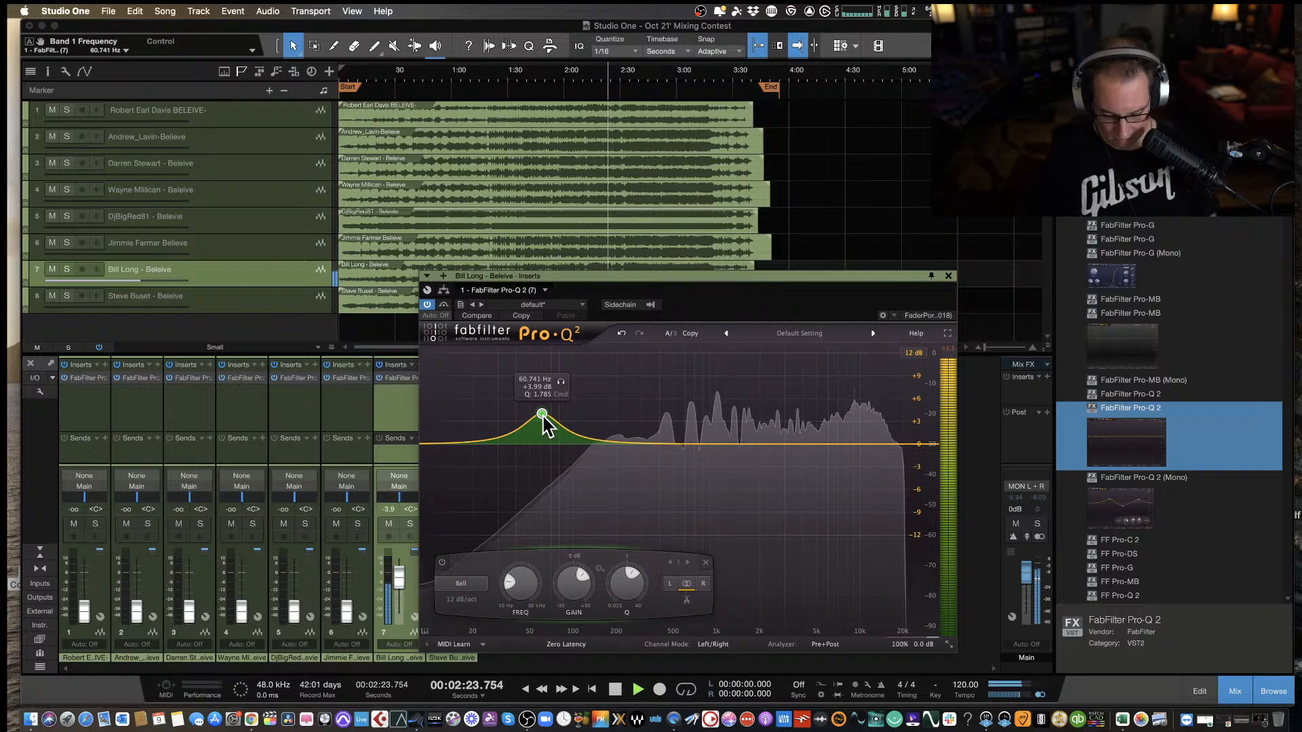
key(space)
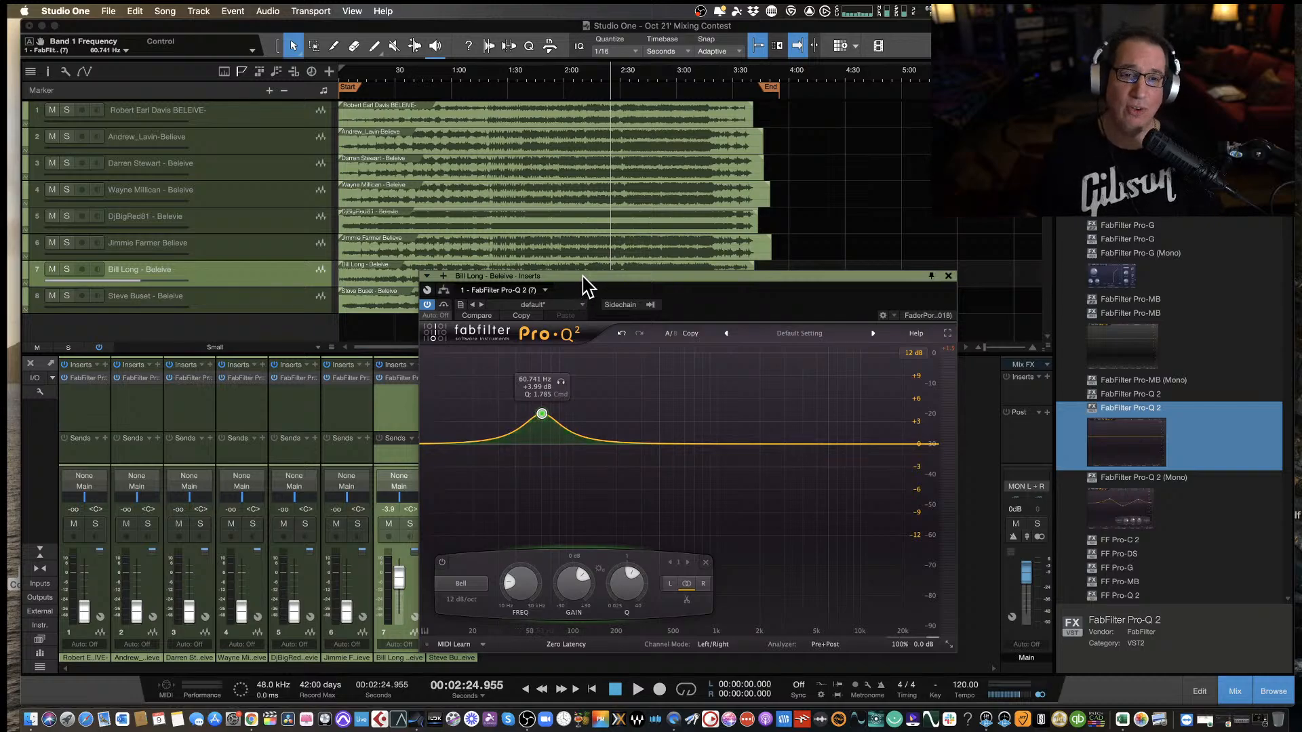
Listen to the seventh mix with the low-end boost from about 2:24 to 2:42.
drag(583, 276, 594, 277)
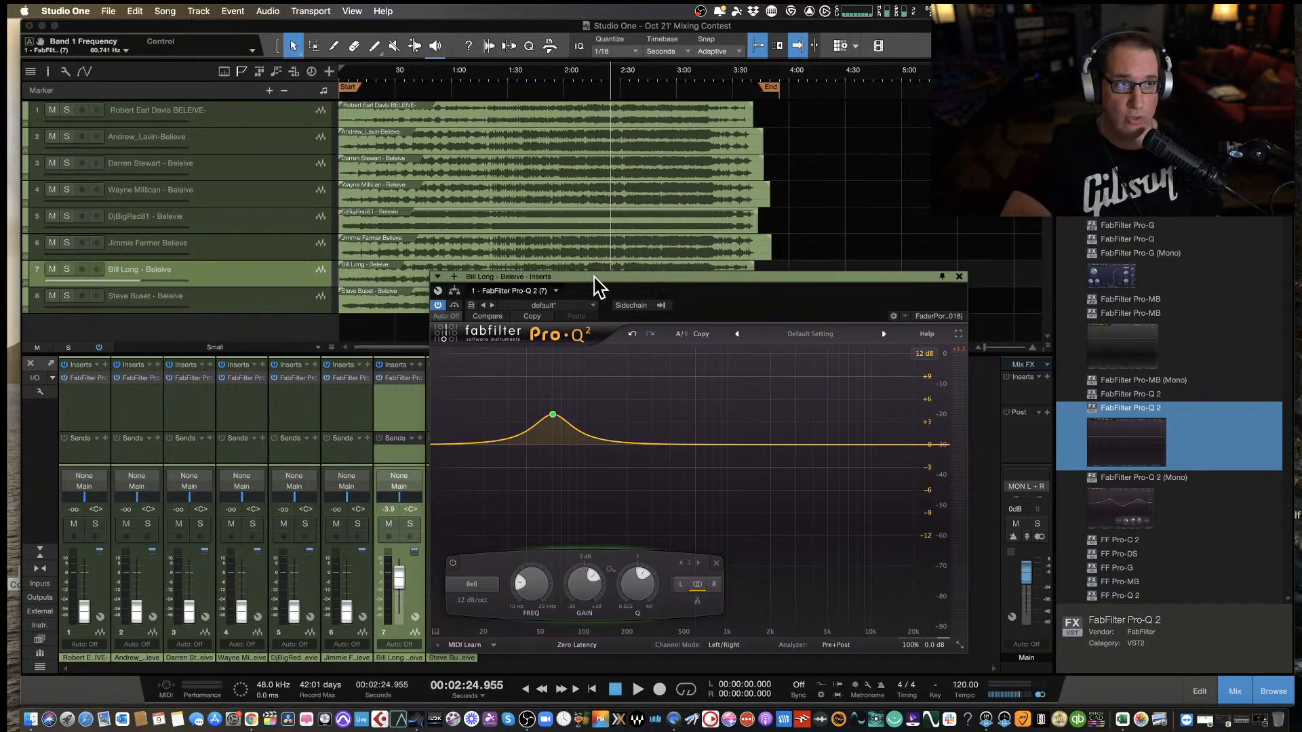
key(space)
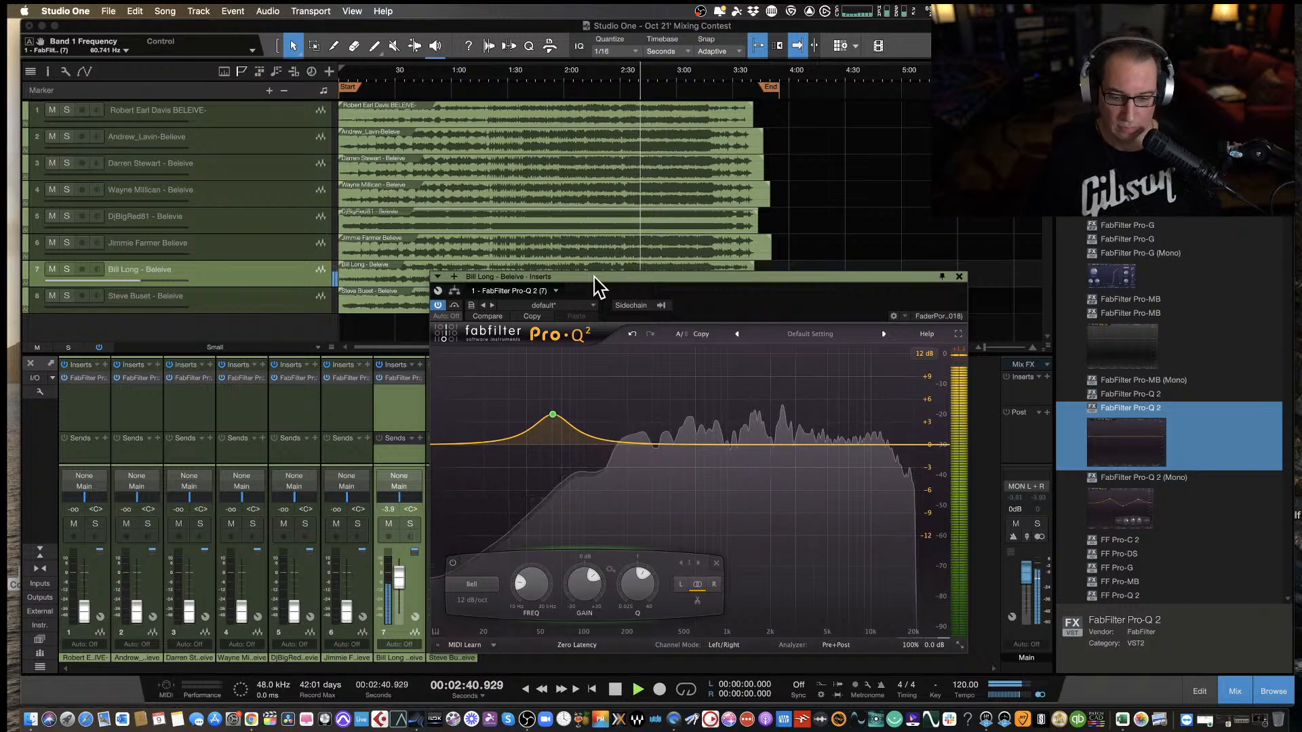
key(space)
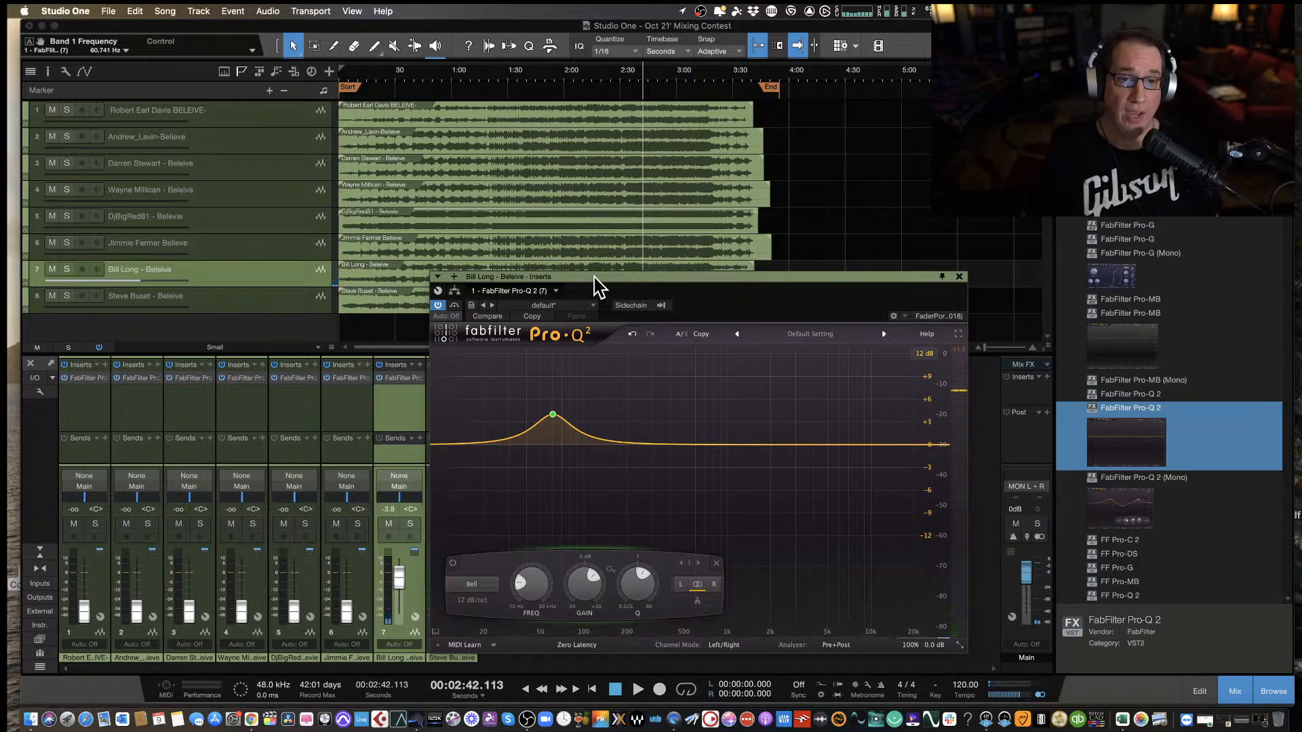
Close the seventh track's equalizer window and pull the seventh fader all the way down.
mouse_move(596, 284)
mouse_down()
mouse_move(581, 293)
mouse_move(599, 285)
mouse_up()
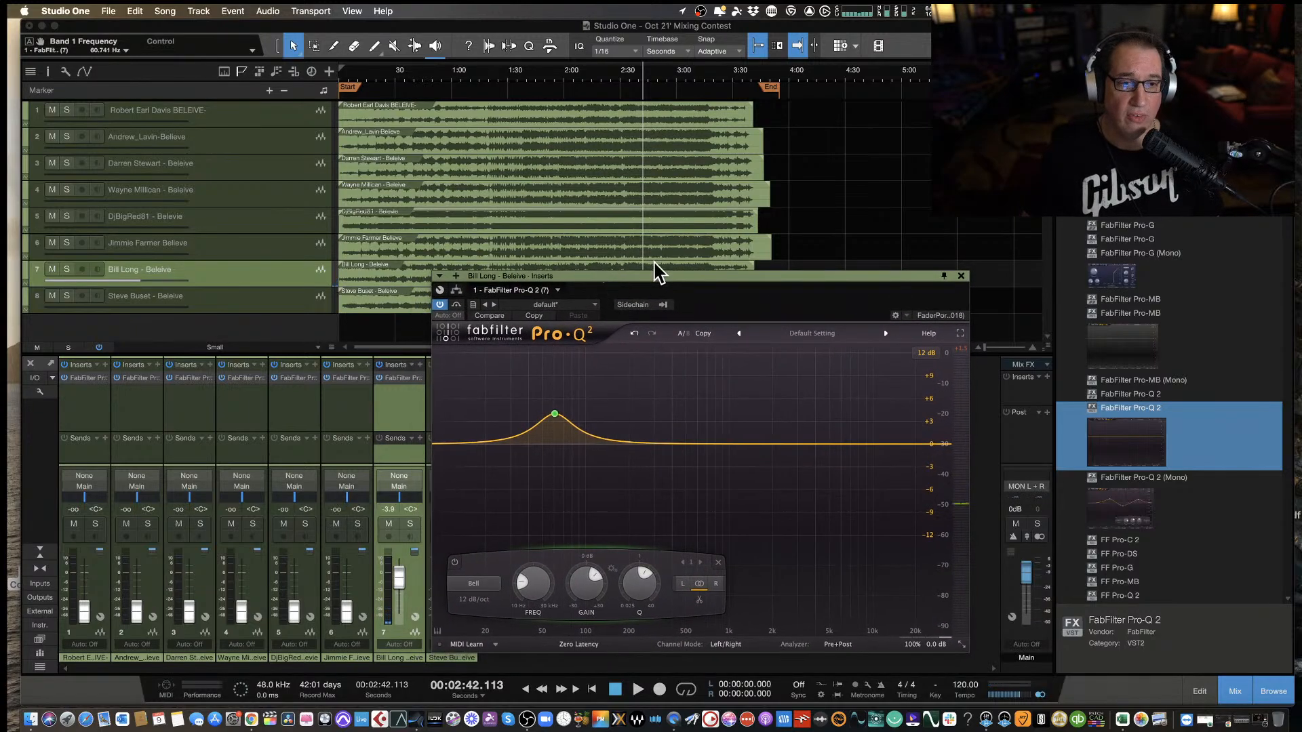
click(960, 277)
drag(397, 568, 398, 641)
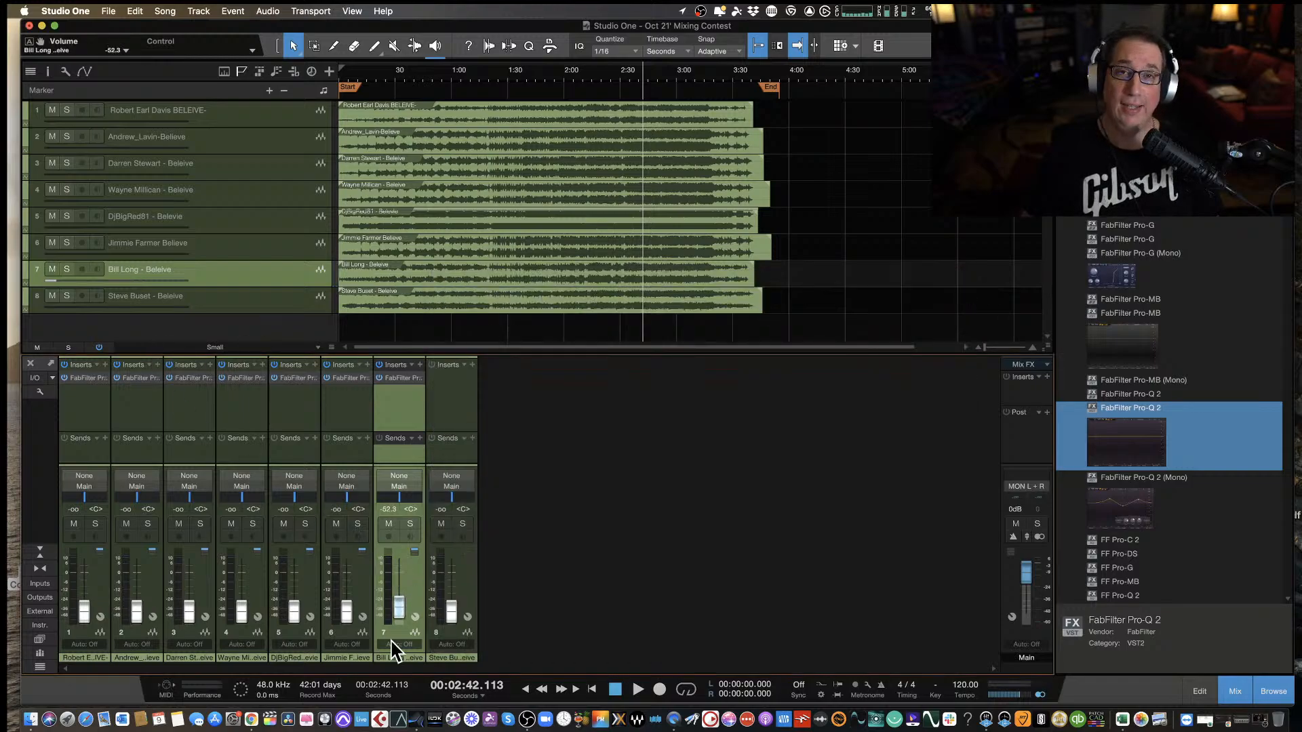
Insert FabFilter Pro-Q 2 on the eighth track, keep its window clear of the fader, and raise that fader to about -4.4 dB.
click(454, 417)
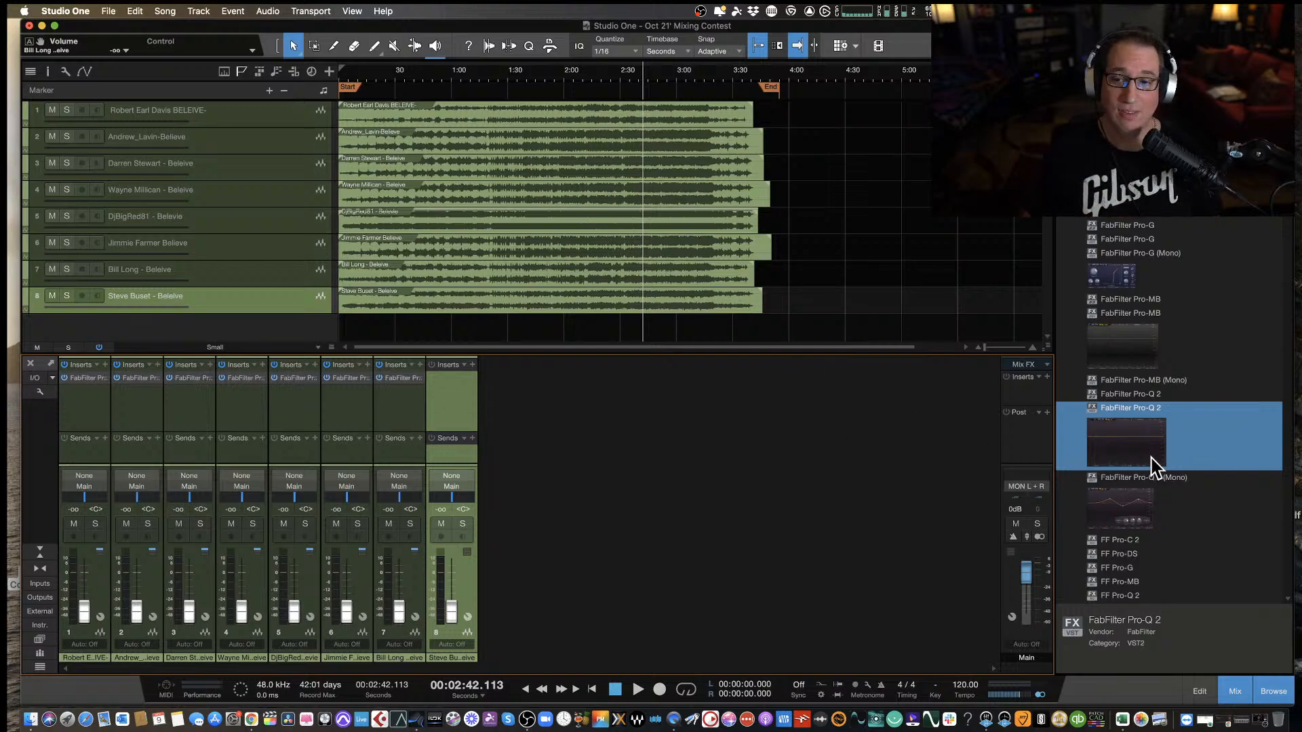
drag(1120, 451, 451, 401)
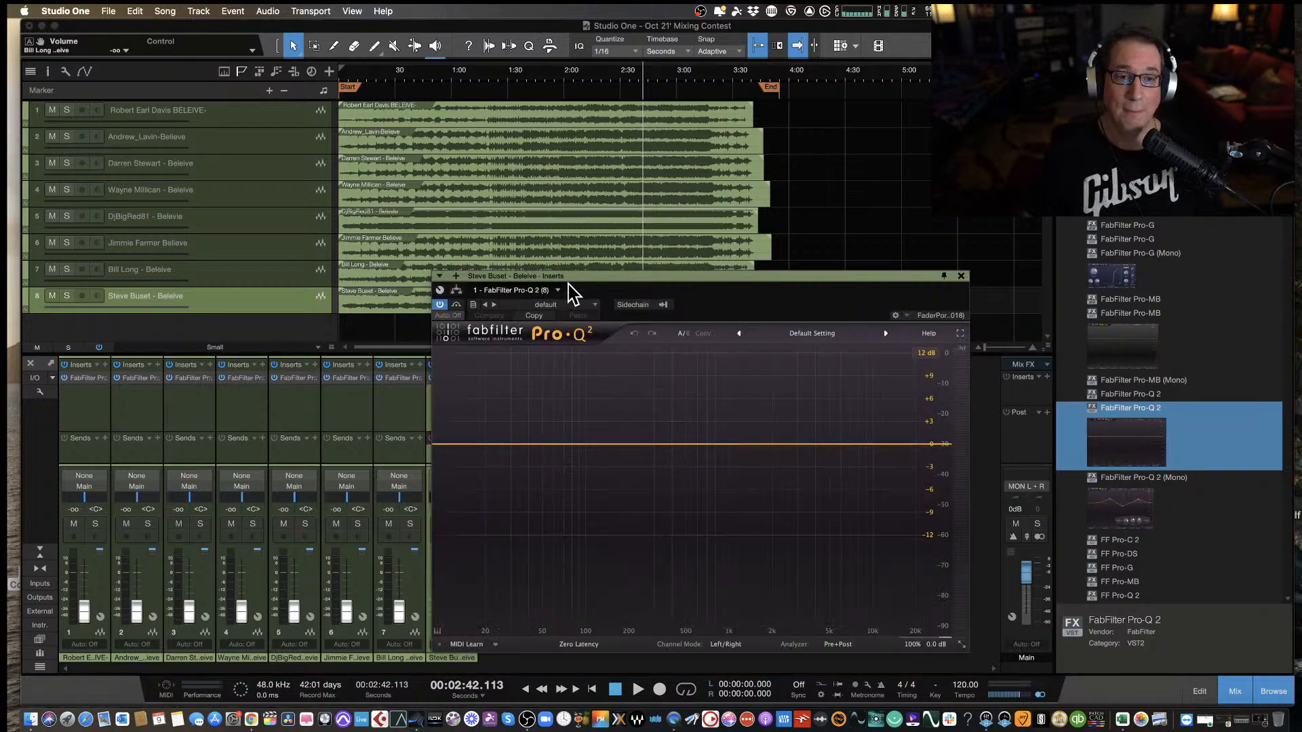
drag(577, 285, 667, 289)
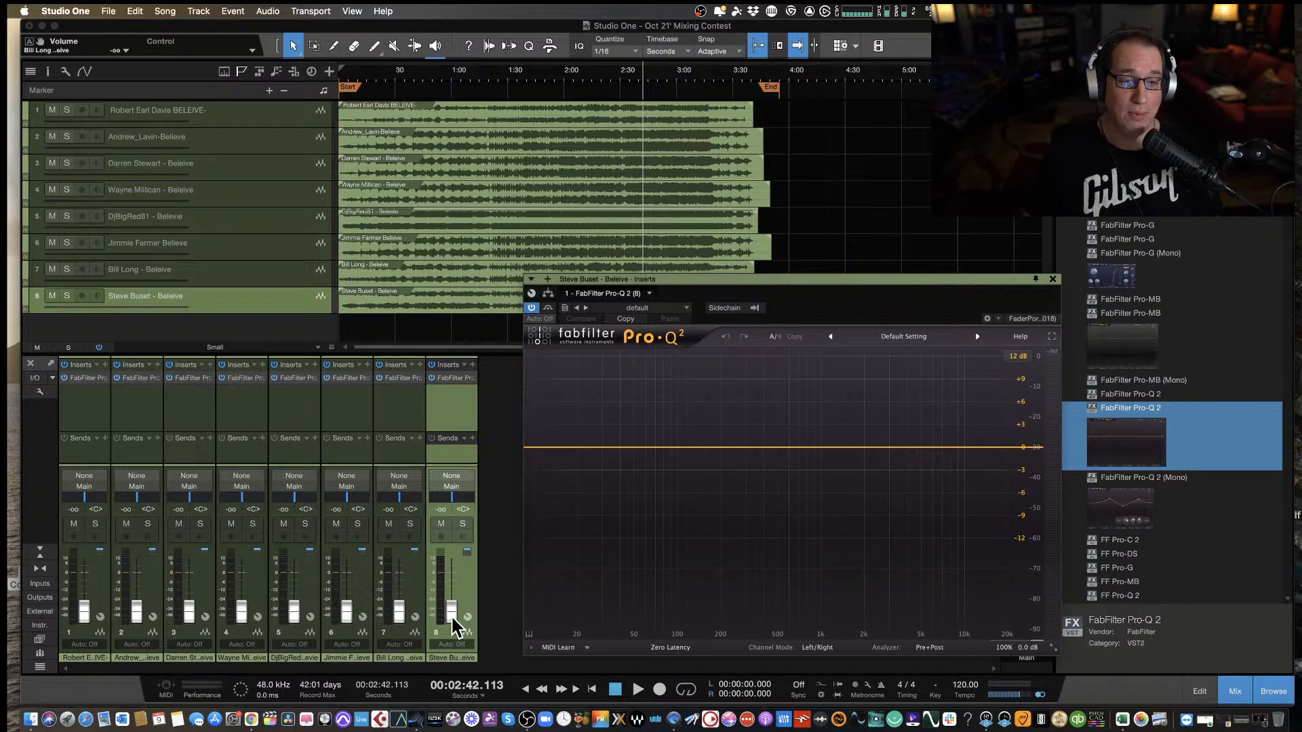
drag(451, 614, 452, 593)
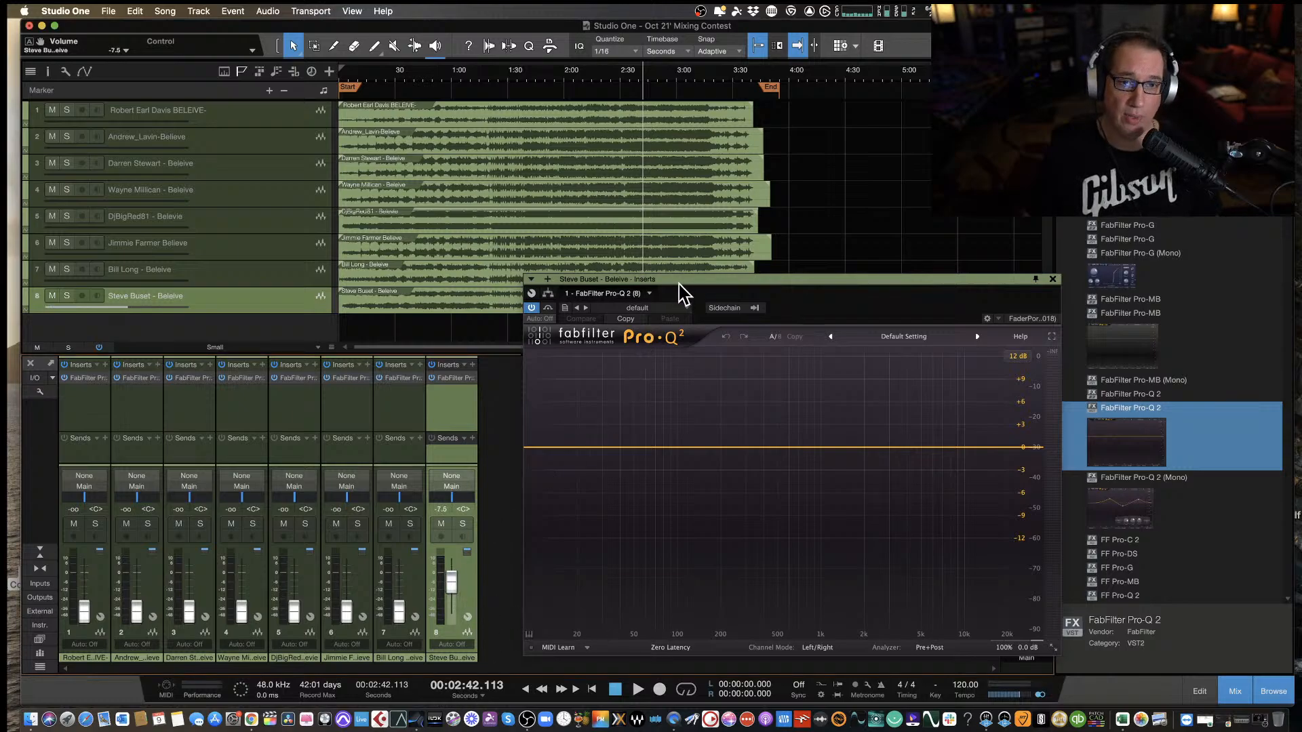
drag(681, 282, 649, 284)
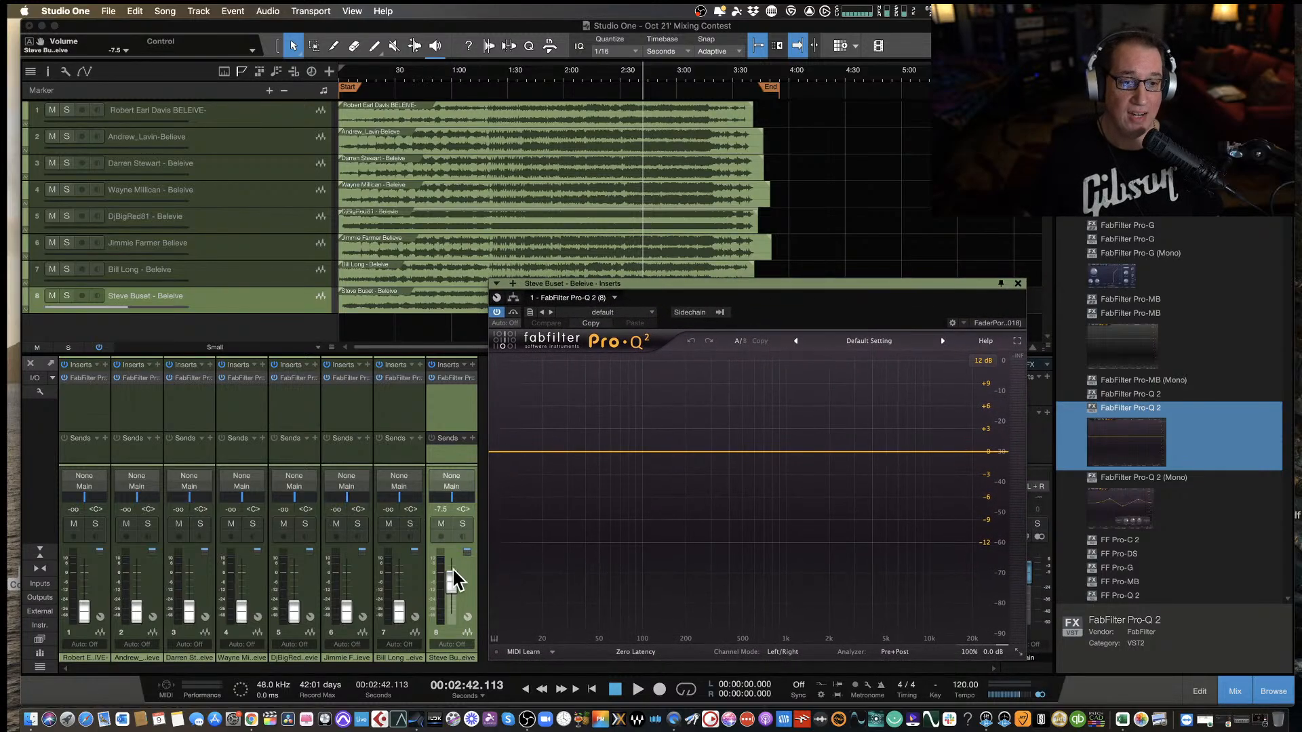
drag(453, 581, 453, 576)
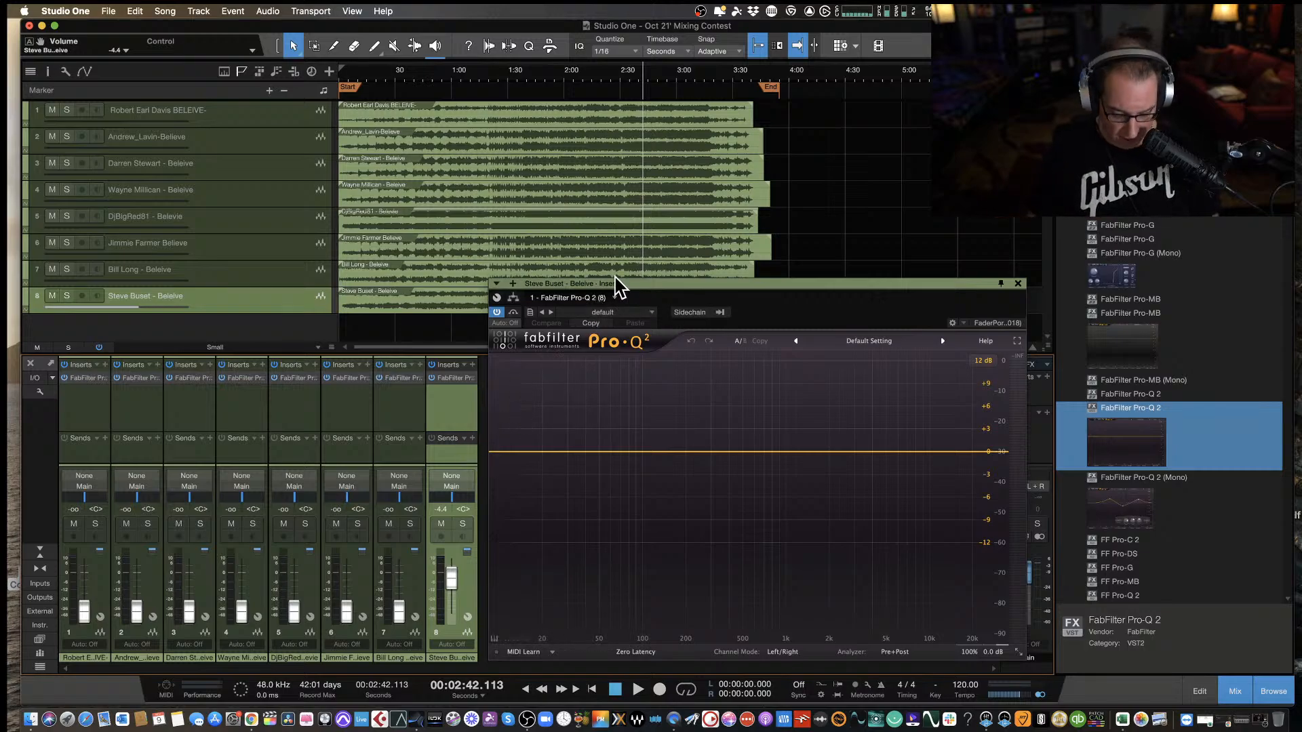
Return to the start of the song and close the eighth track's equalizer window.
key(comma)
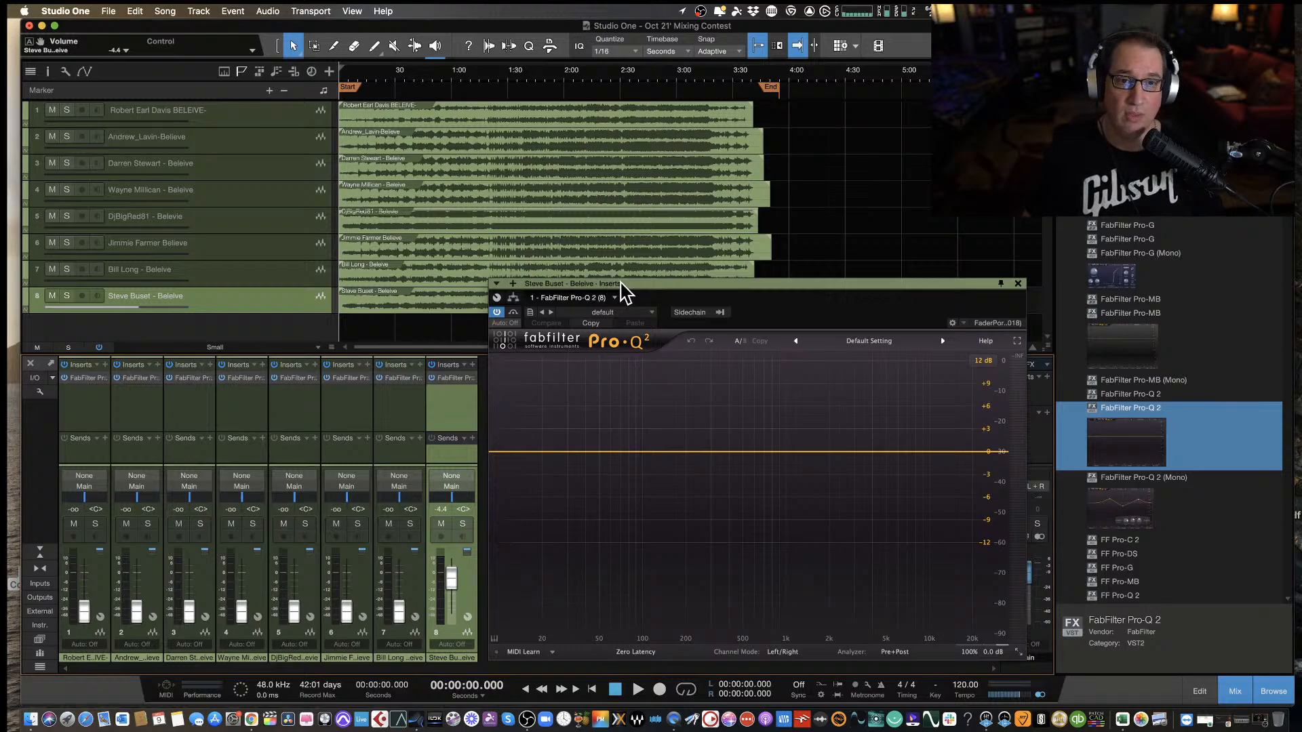
drag(620, 285, 603, 266)
click(1002, 266)
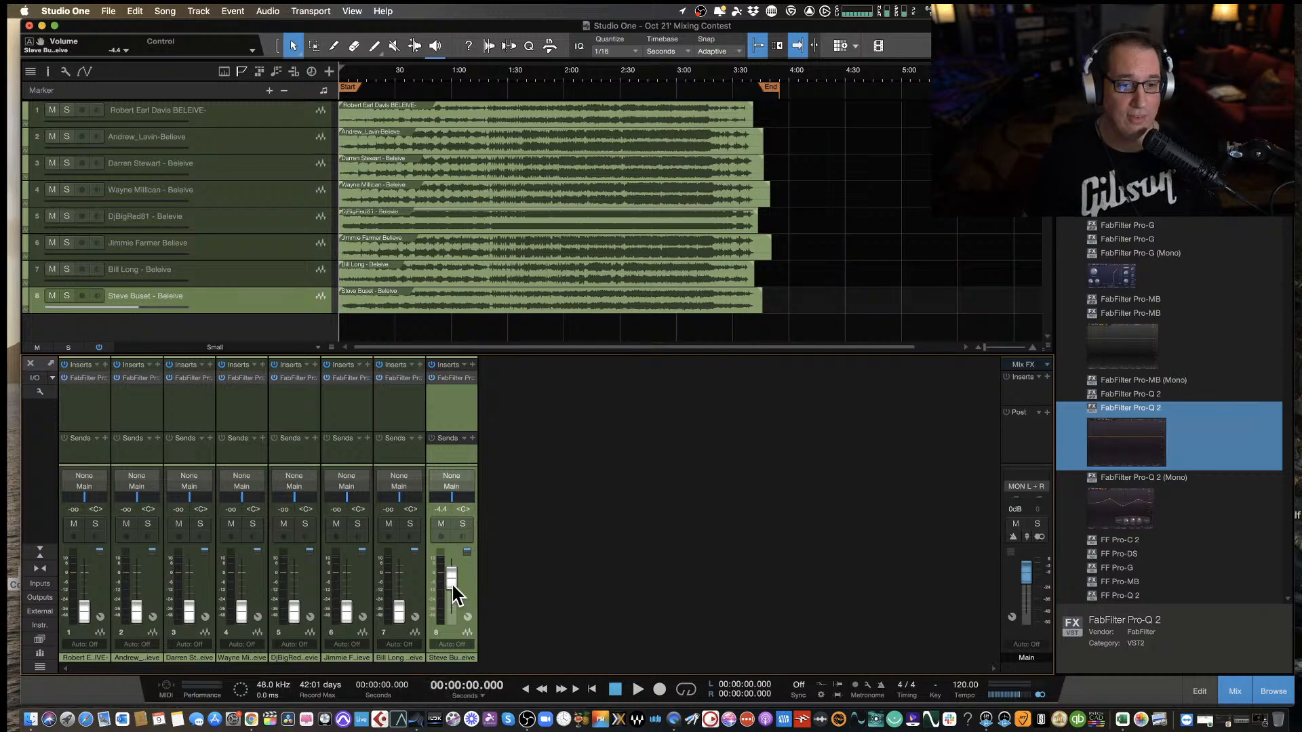
Start playback of the eighth mix from the beginning and raise its fader to about -3.4 dB.
drag(449, 580, 453, 576)
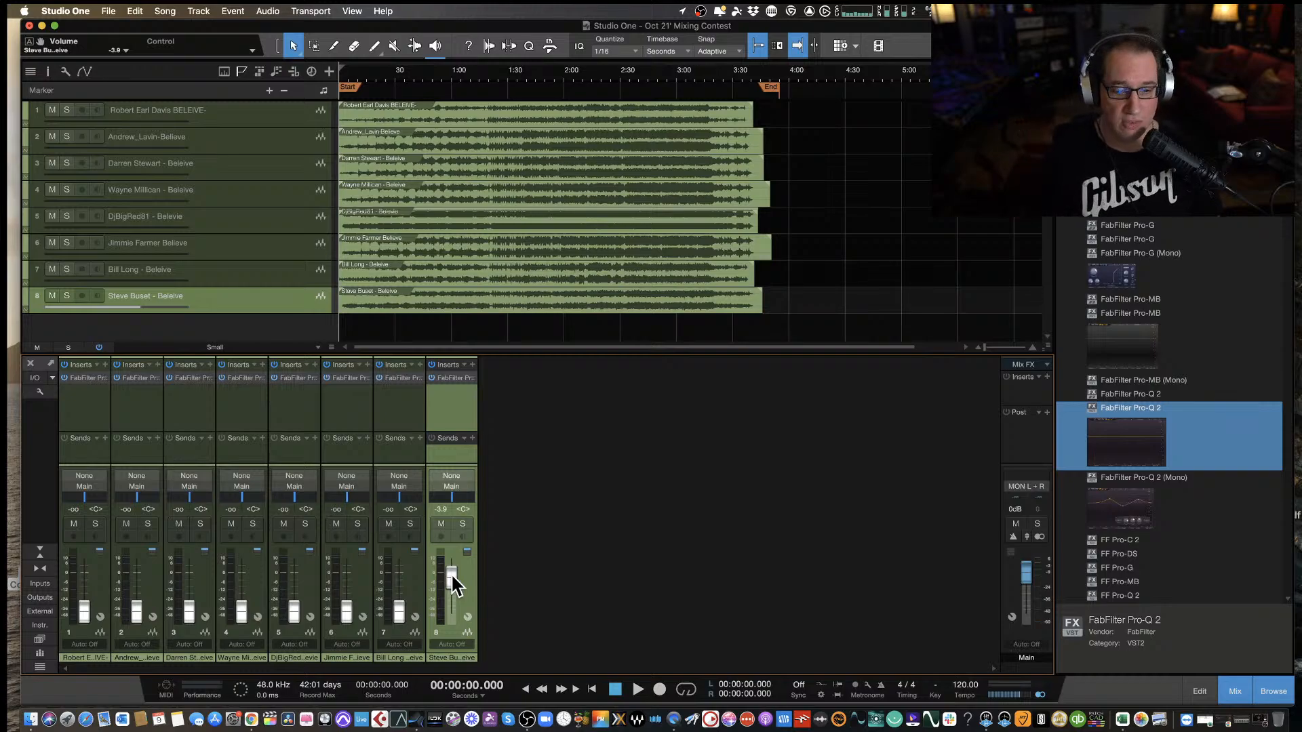
key(space)
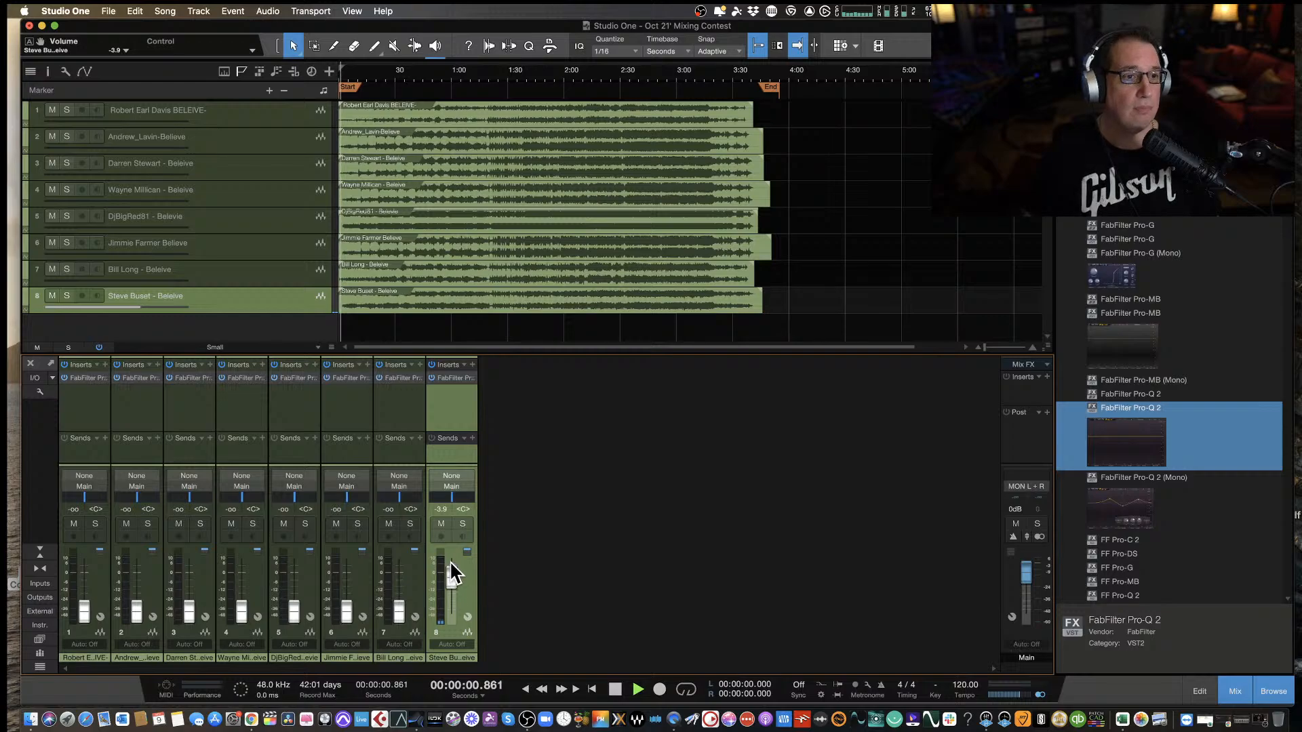
drag(450, 573, 451, 577)
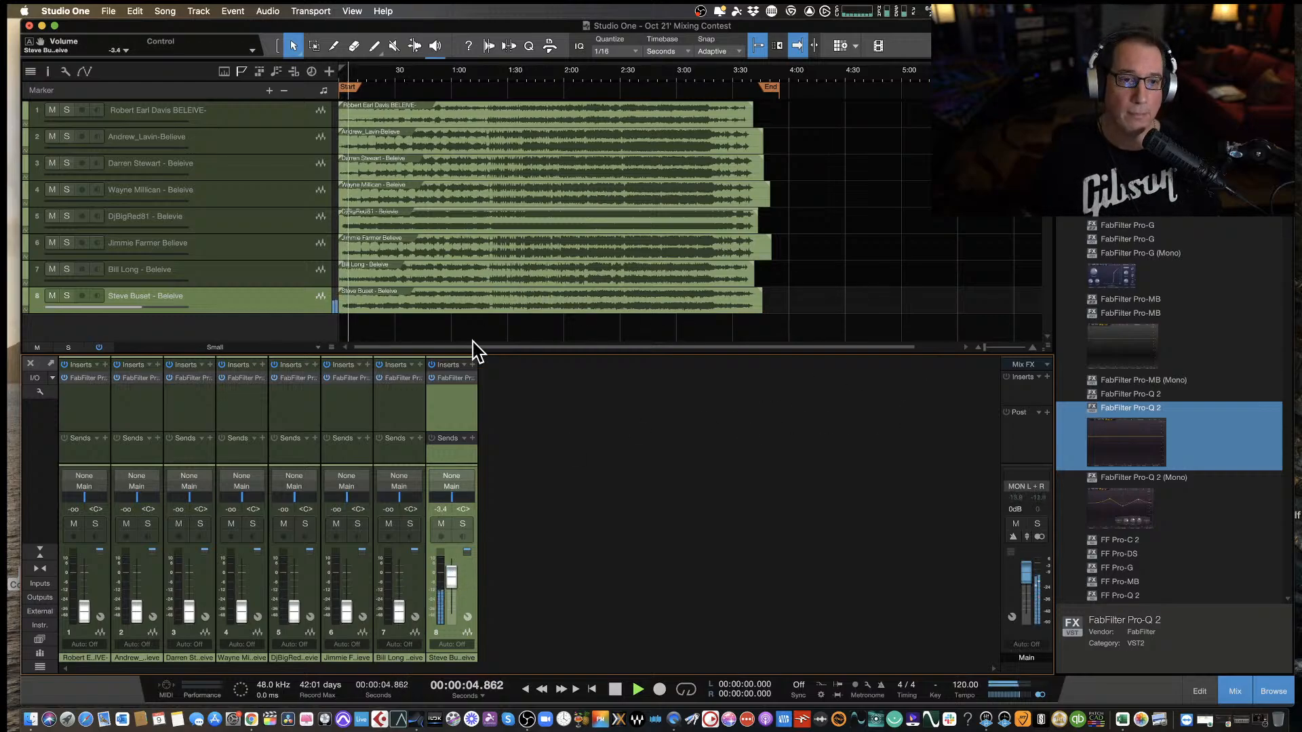
Reopen the eighth track's Pro-Q 2, reposition its window, and listen to the mix until about 1:44 with a pause at 0:33.
click(451, 378)
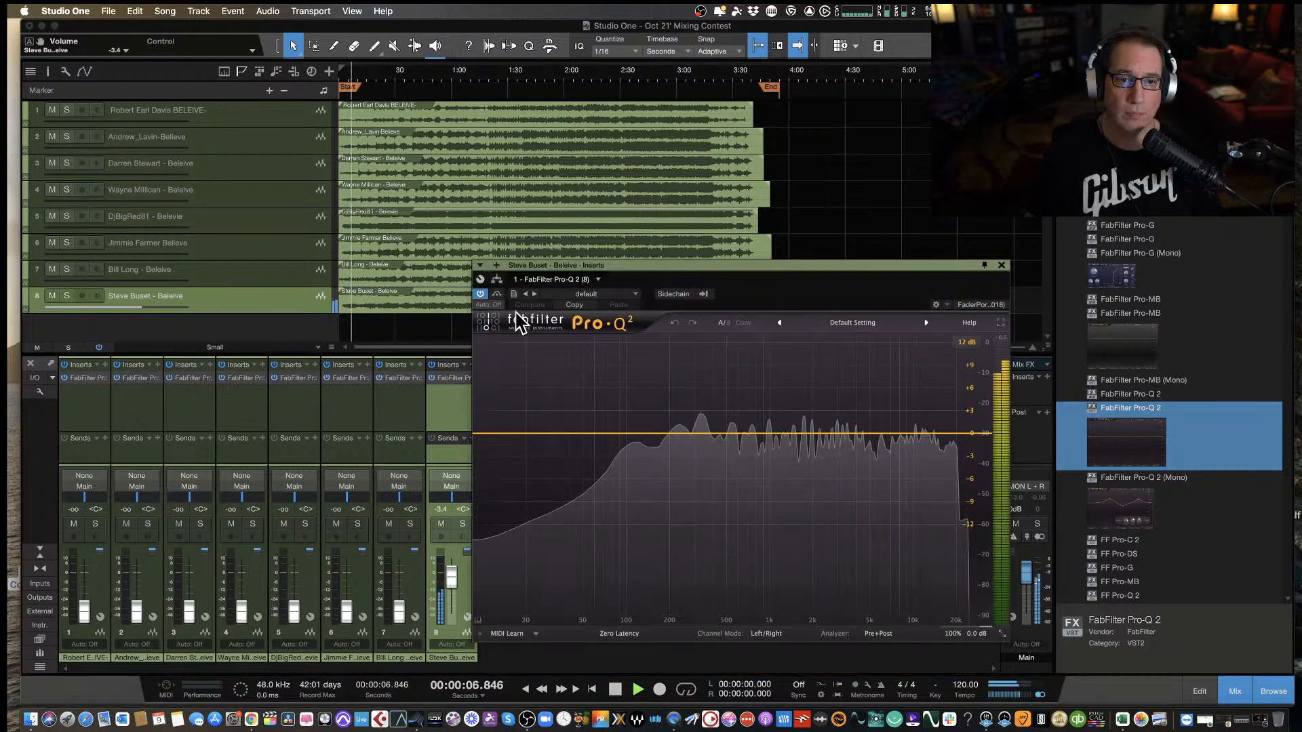
drag(615, 264, 401, 276)
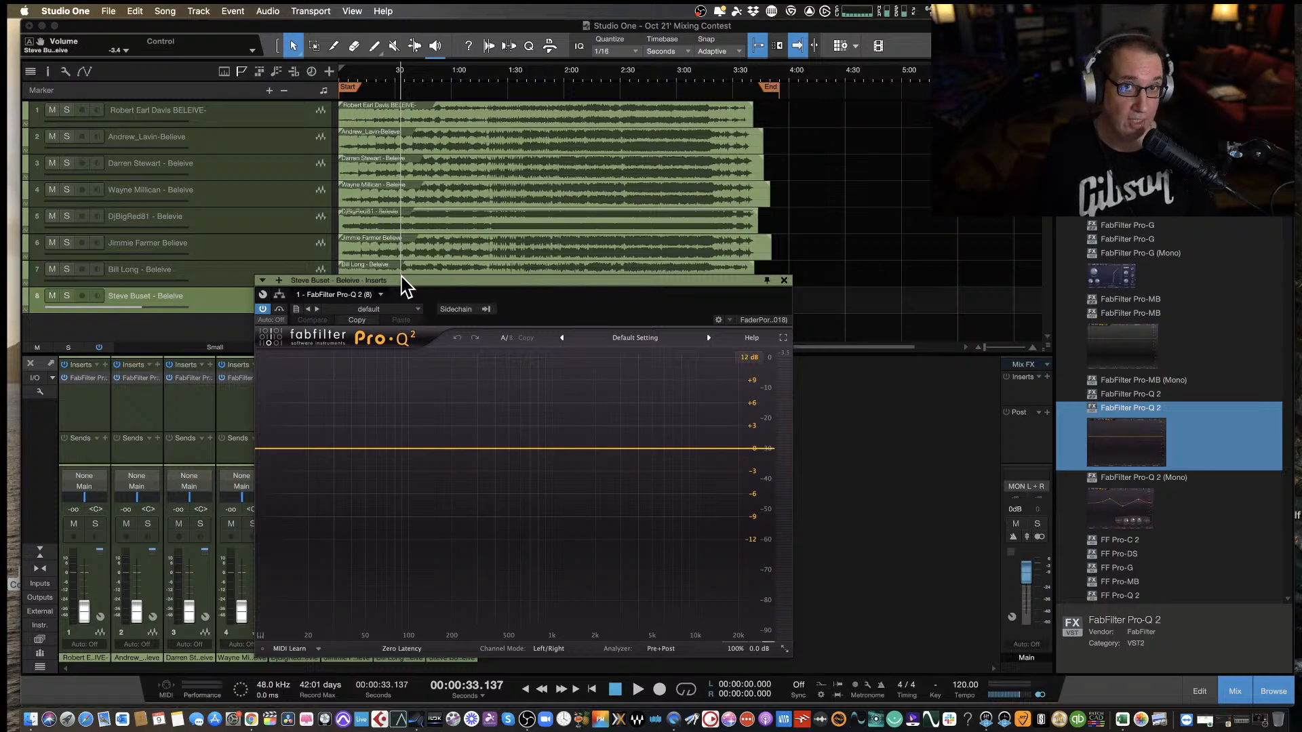
key(space)
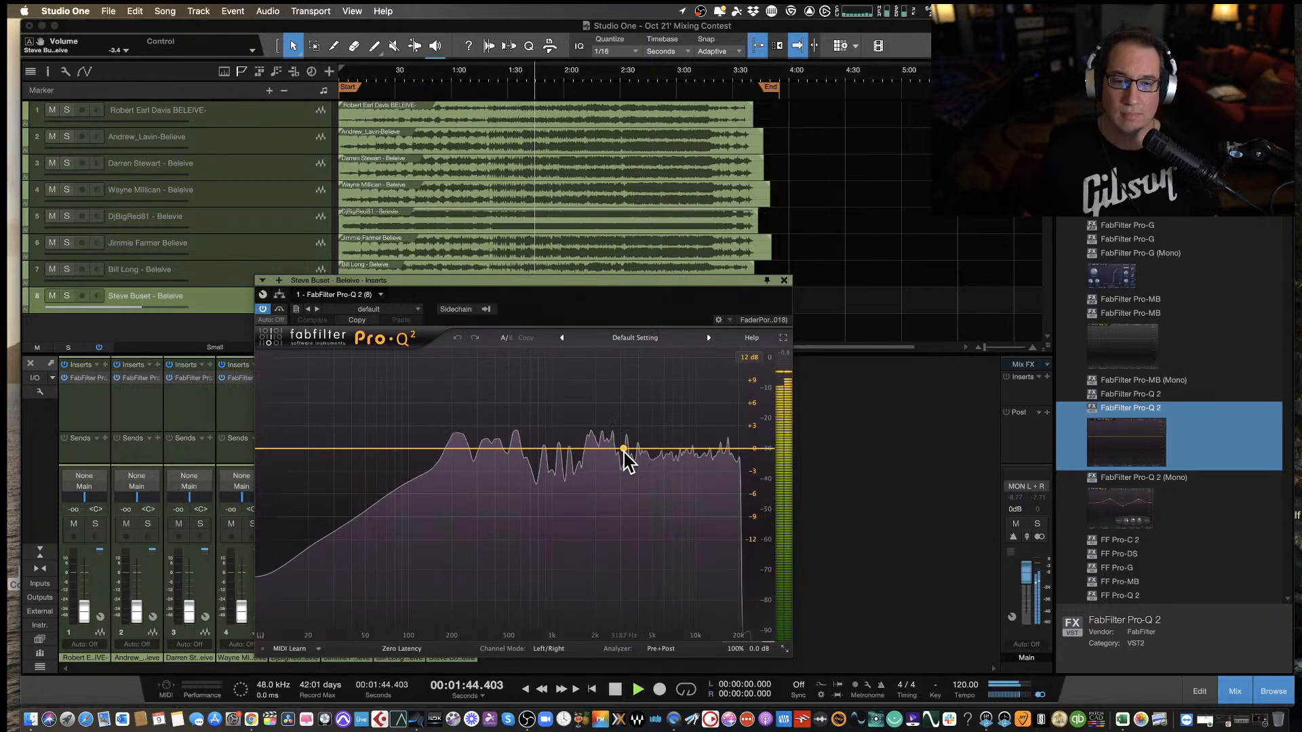
Add a gentle bell boost at about 5.06 kHz, +0.9 dB, Q 1 to the eighth track during playback.
drag(623, 449, 651, 446)
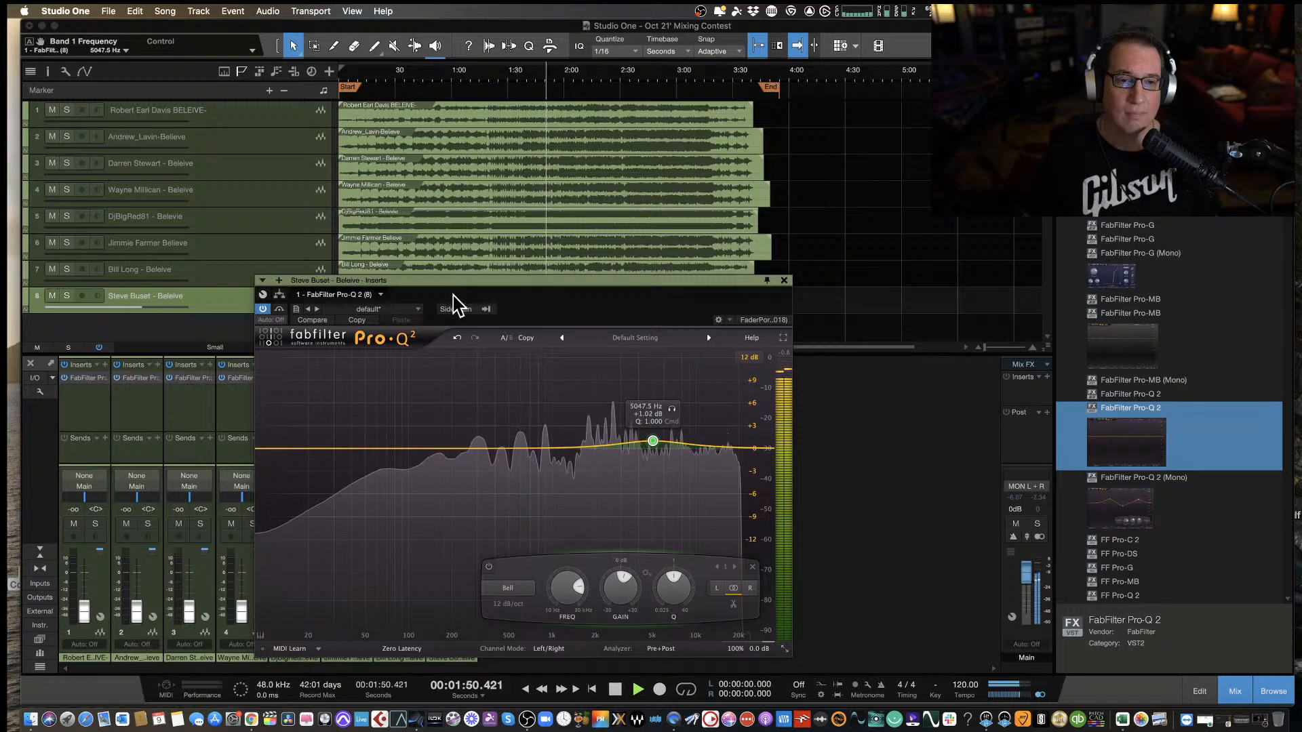
drag(458, 292, 452, 293)
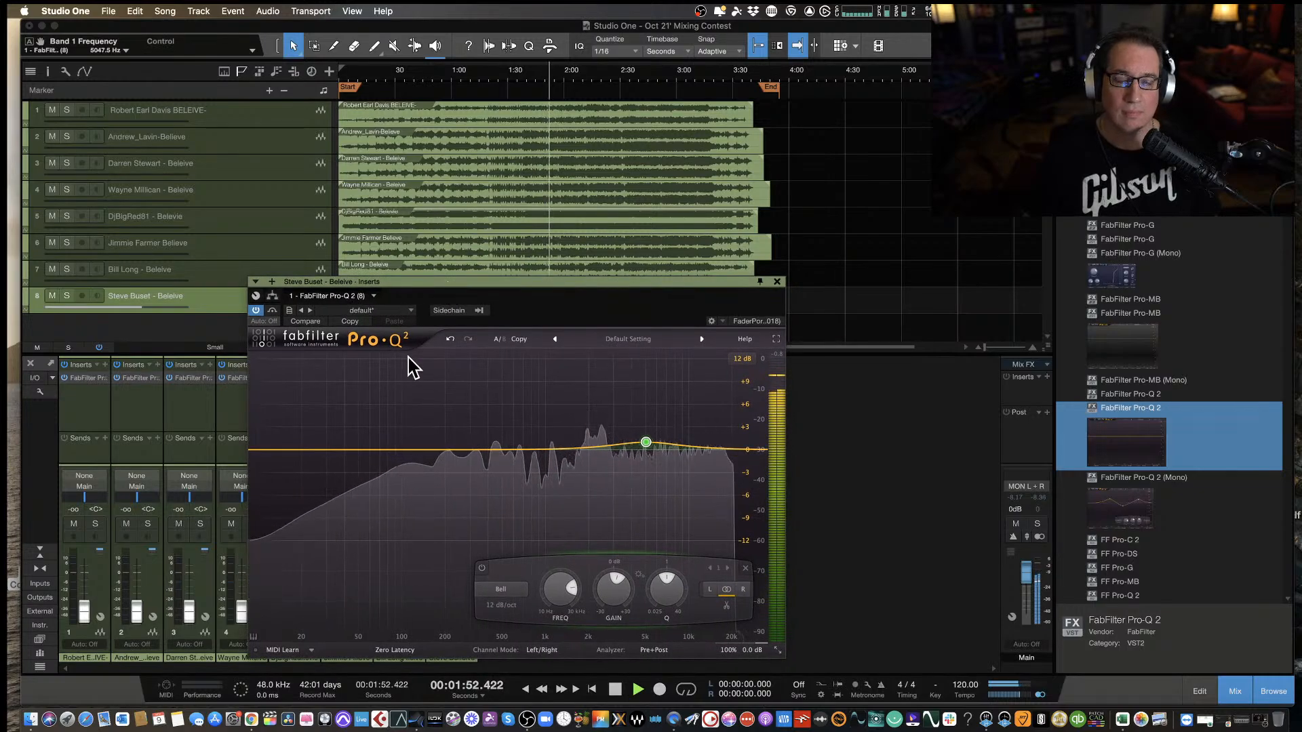
mouse_move(679, 434)
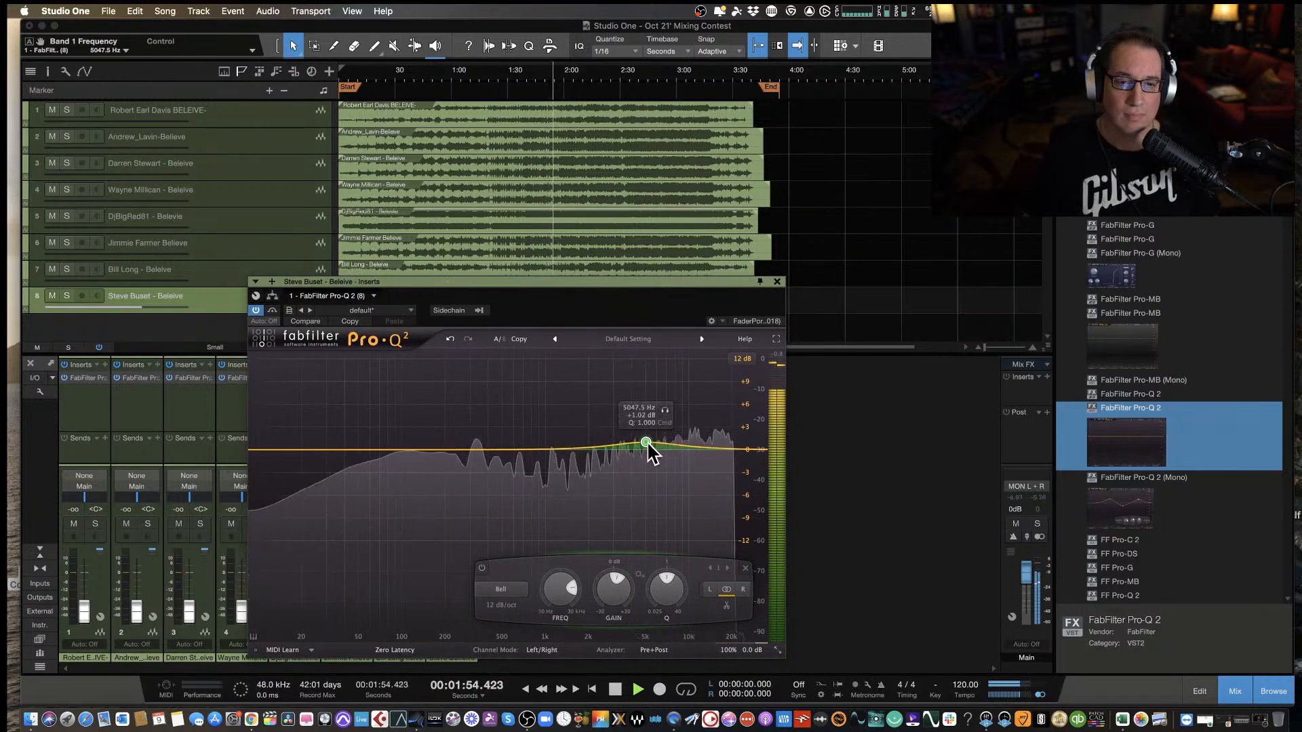
drag(647, 445, 651, 455)
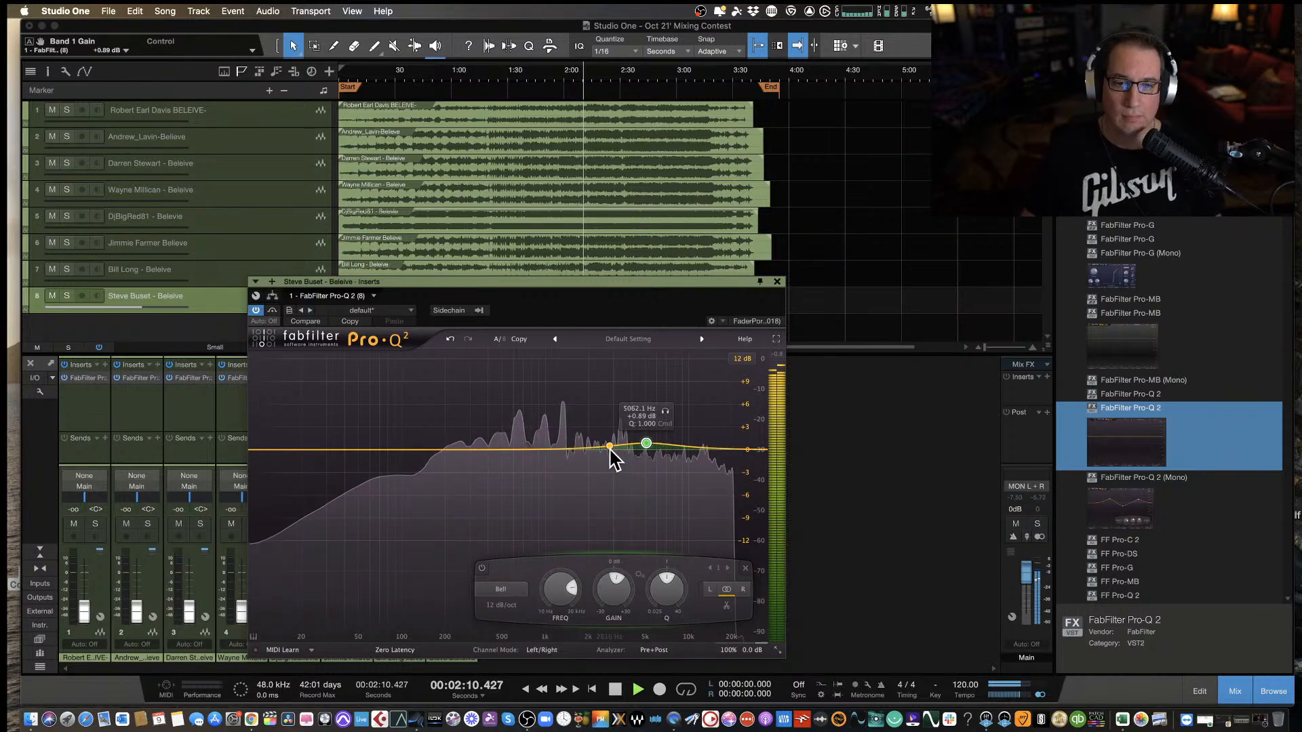
Turn the eighth track's bell into a cut of about -1.5 dB at 653 Hz, listen, stop near 3:40, and reposition the window.
drag(647, 443, 518, 464)
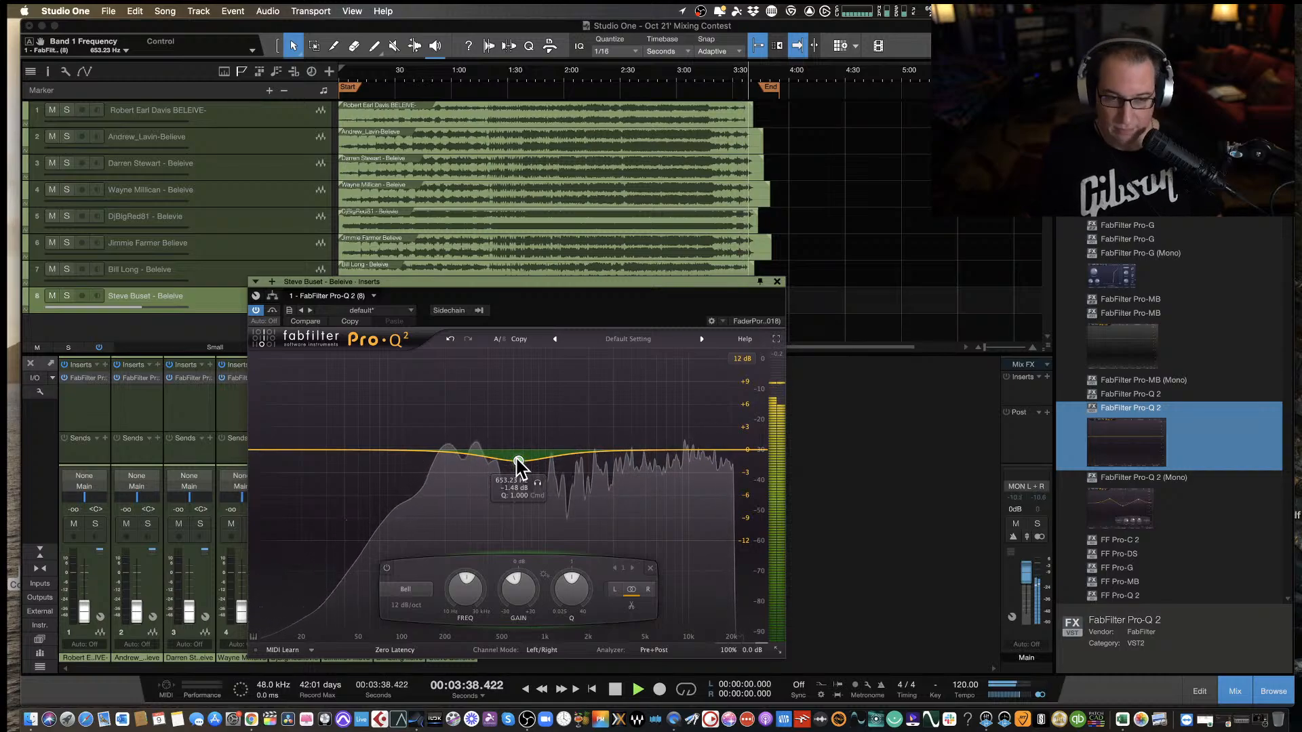
key(space)
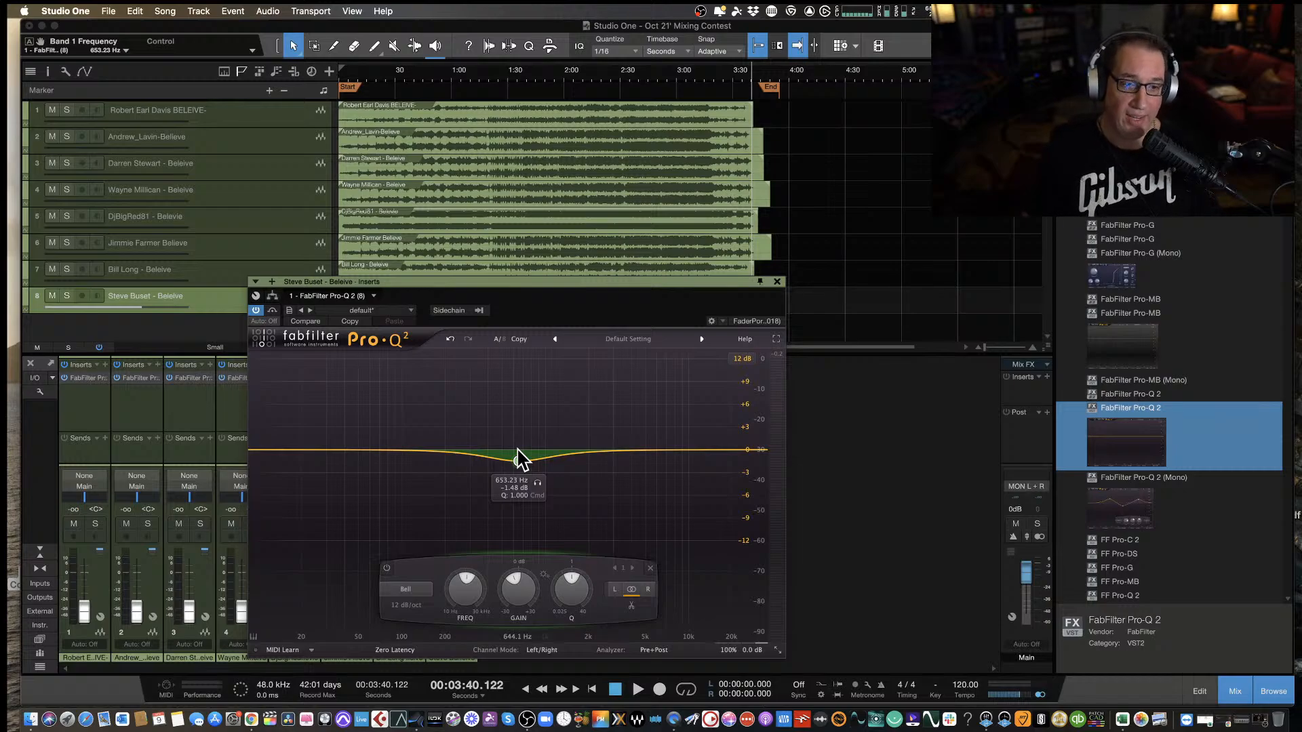
drag(528, 282, 512, 296)
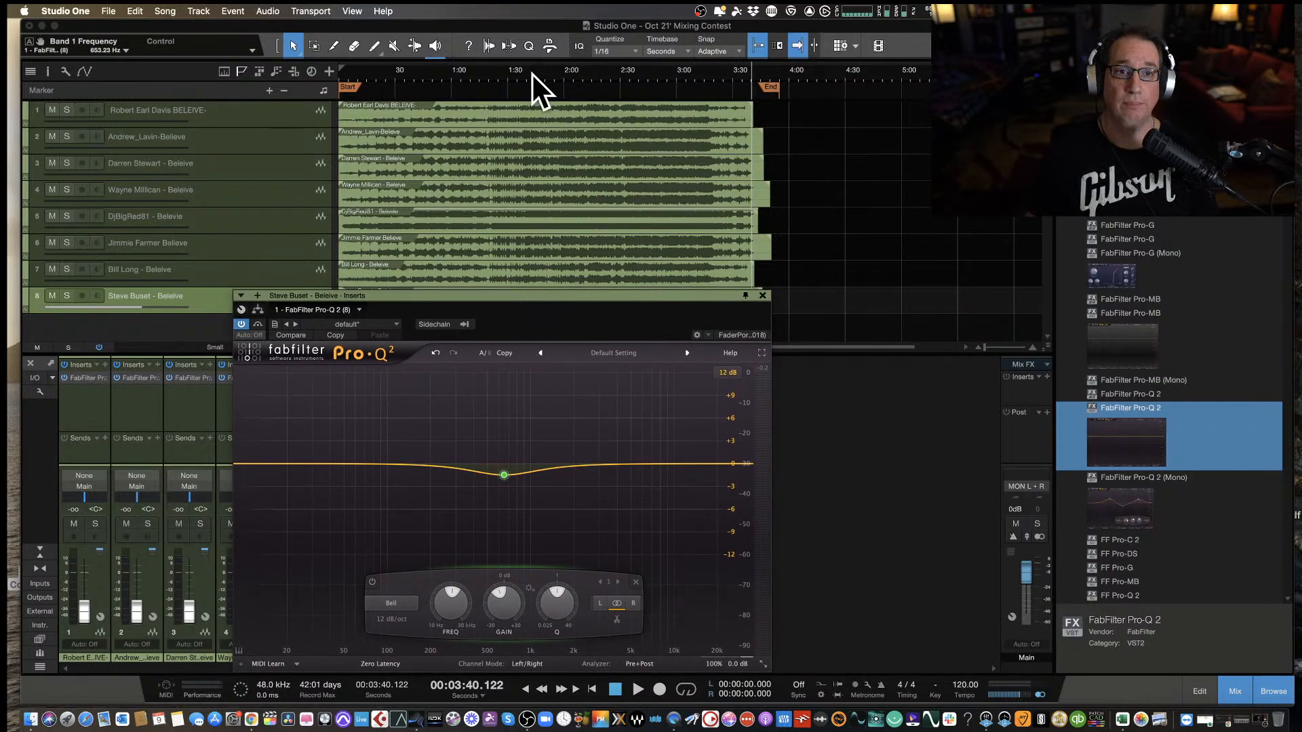
Move the playback position to 1:45, reset it to 1:25, and shift the equalizer window upward below the seventh track.
click(533, 76)
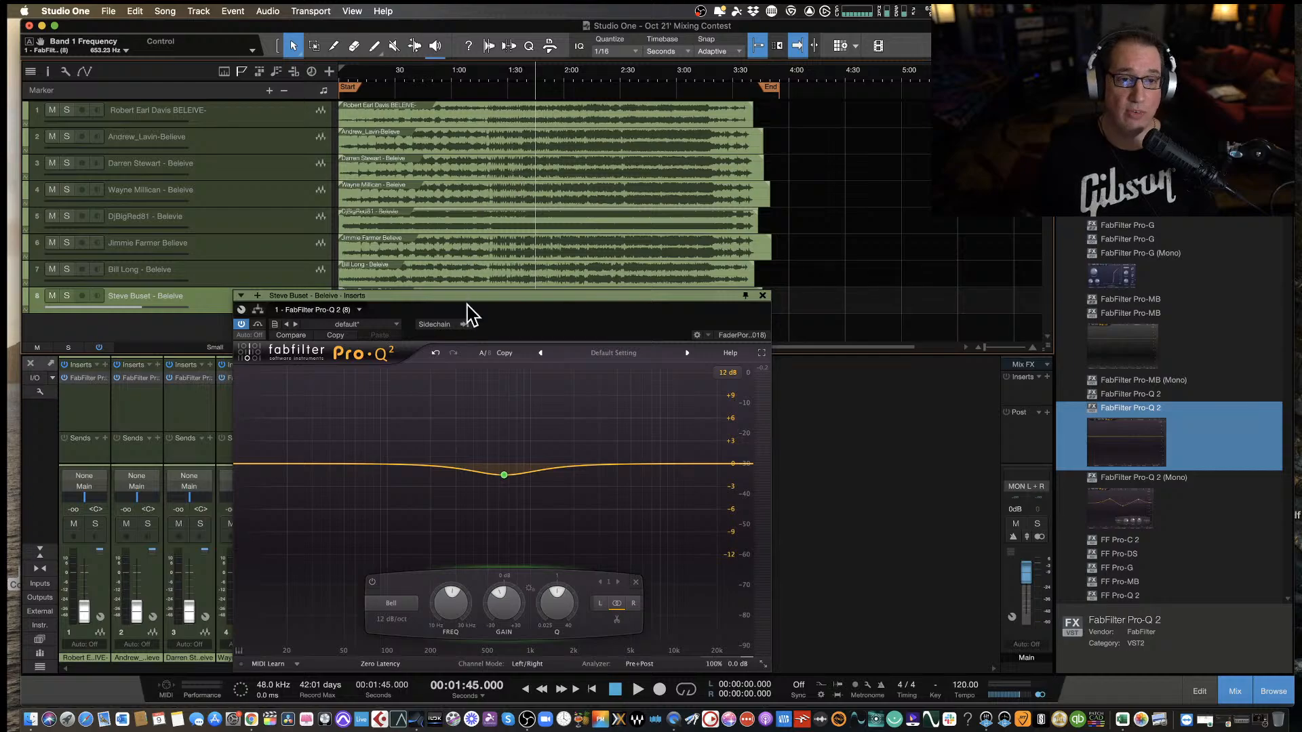
drag(471, 296, 464, 297)
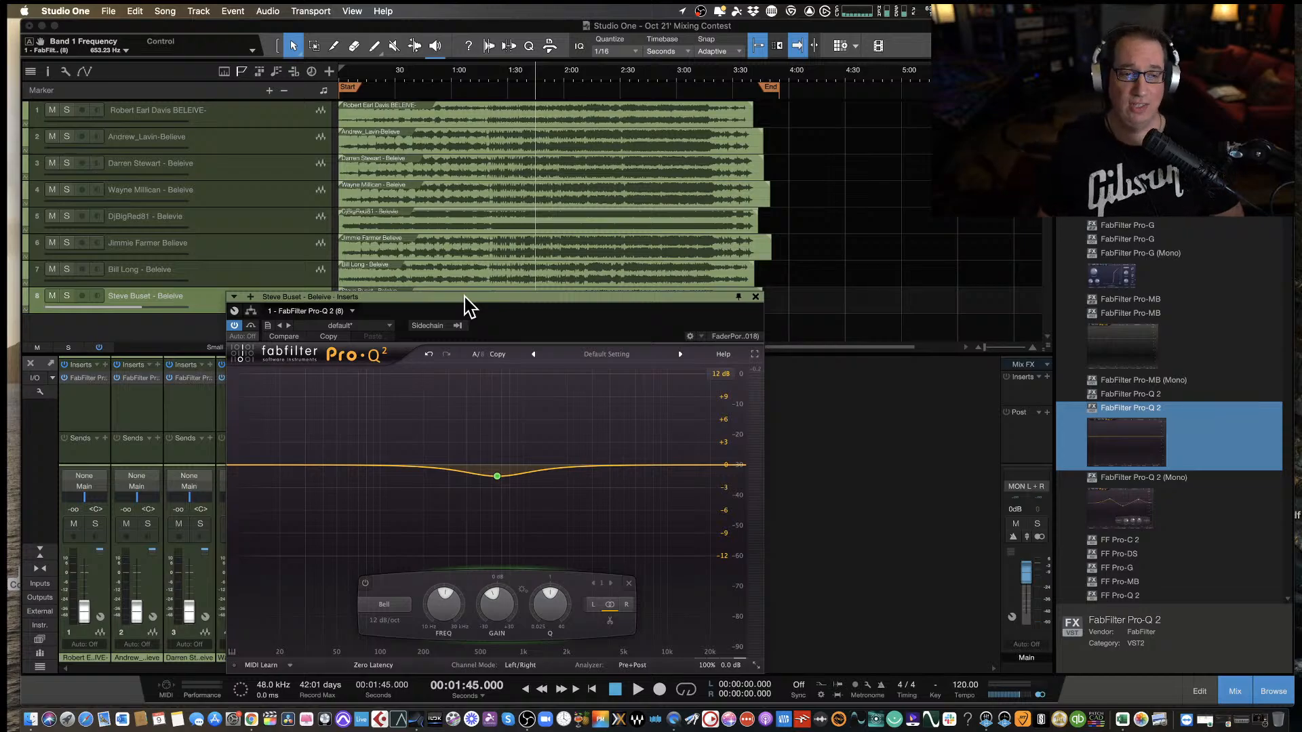
drag(436, 303, 434, 298)
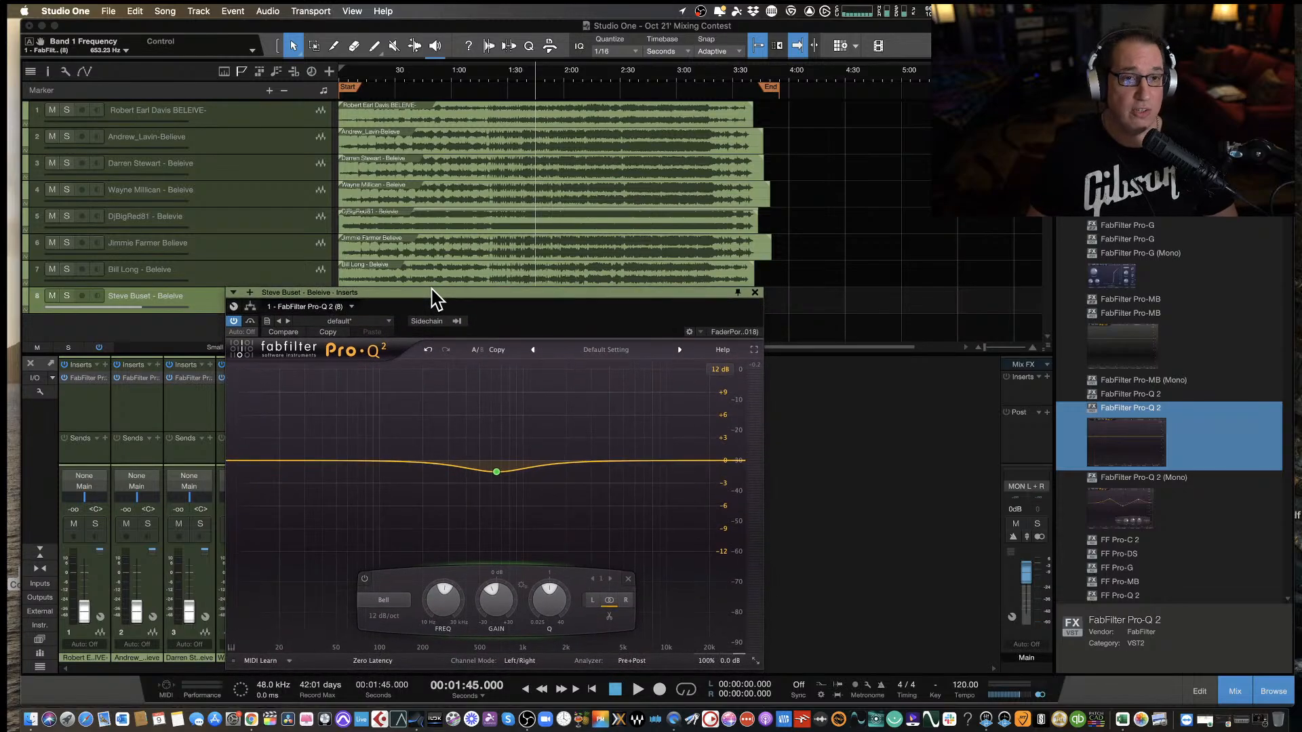
click(497, 68)
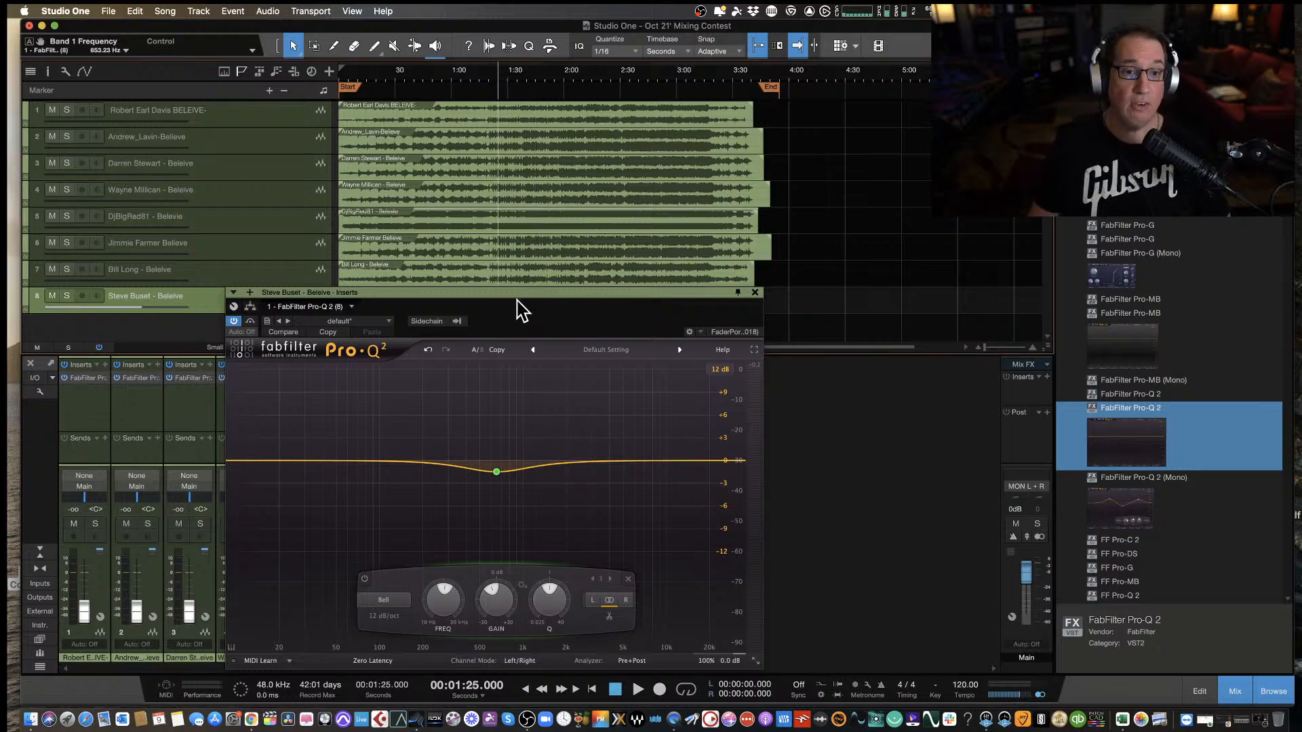
drag(521, 295, 521, 275)
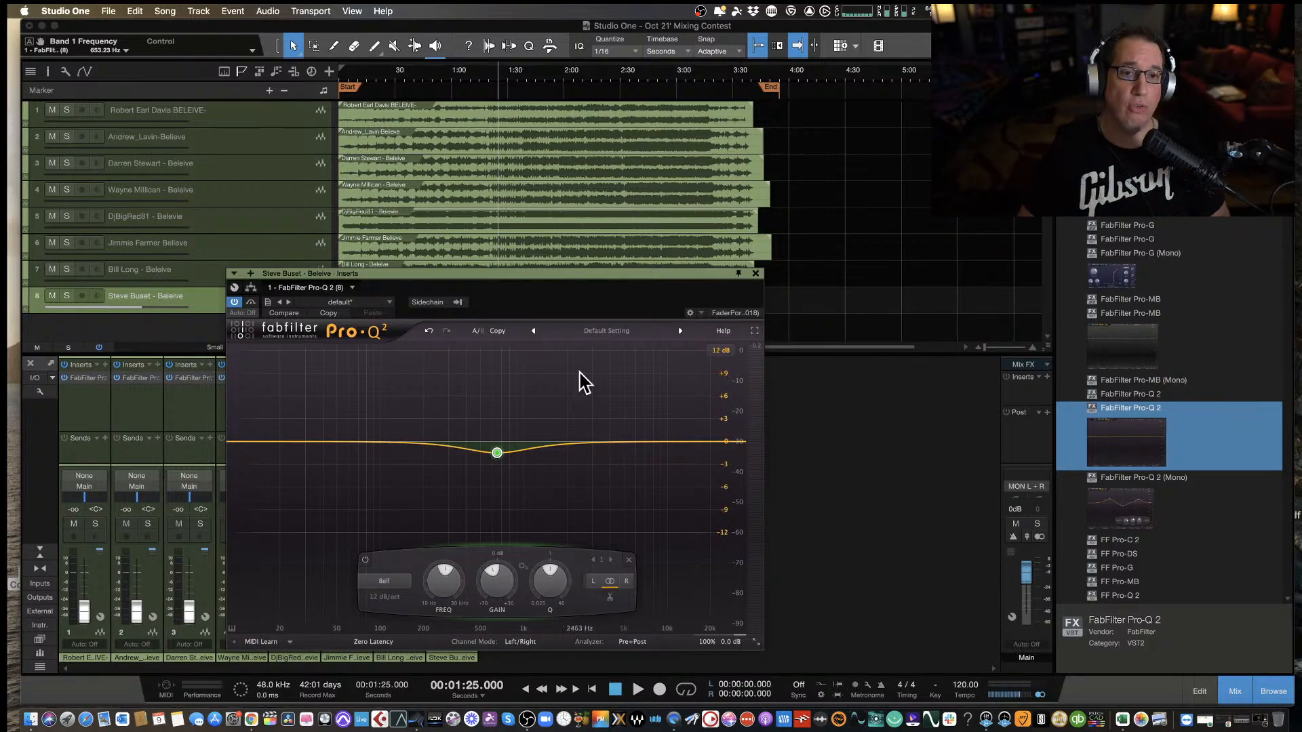
Play the eighth mix from 1:25, bring the bell's gain up to about +0.16 dB, and stop near 1:40.
key(space)
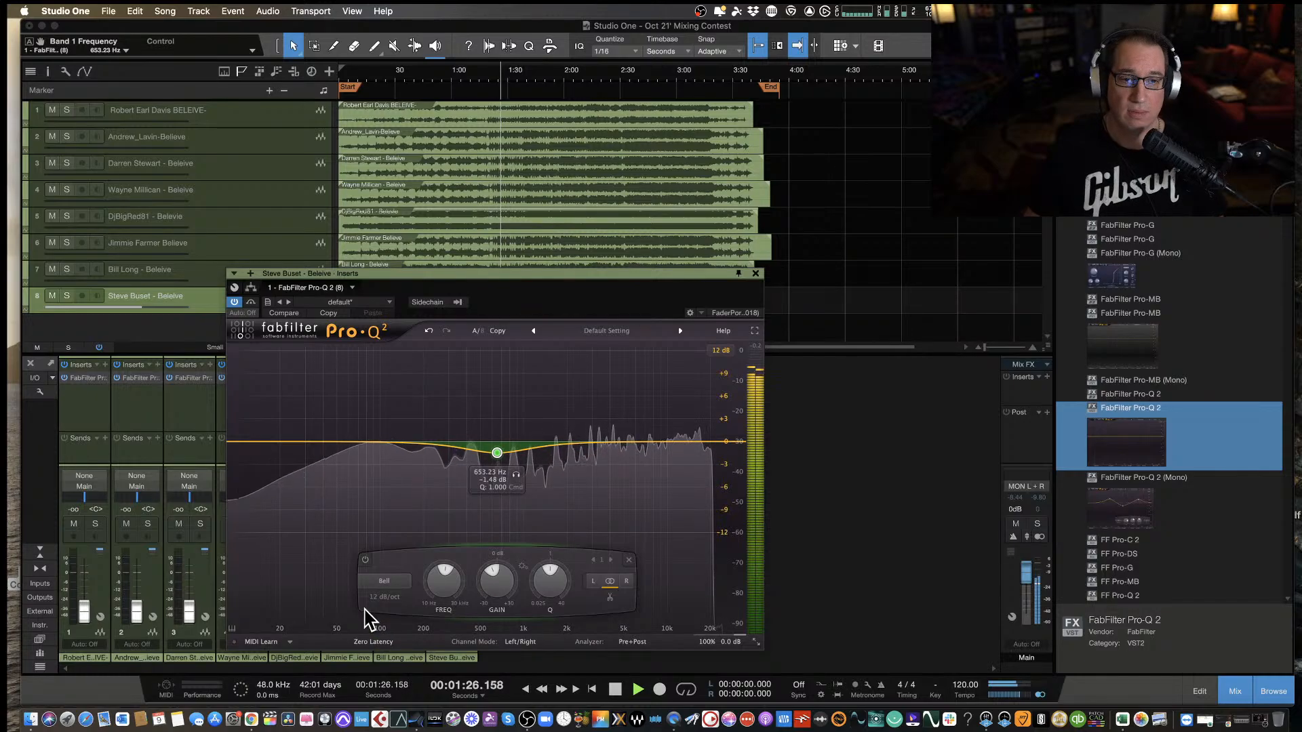
drag(497, 453, 495, 441)
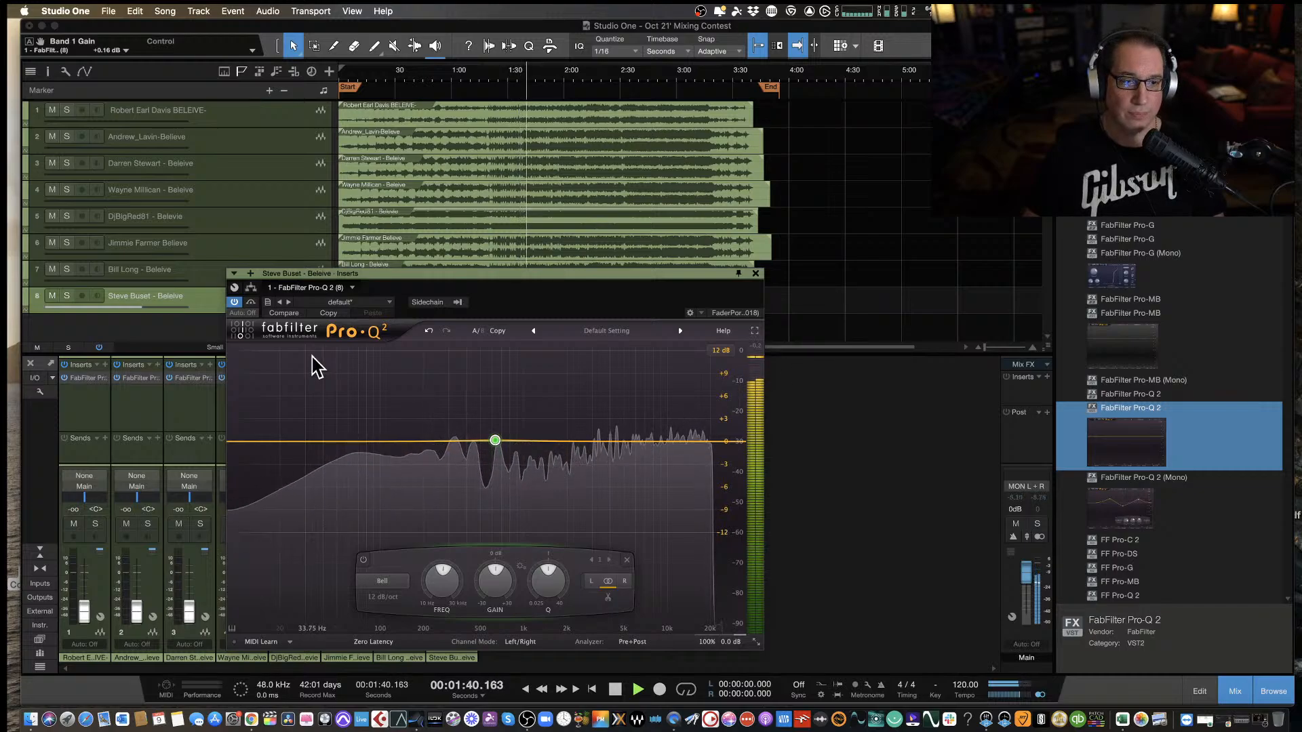
key(space)
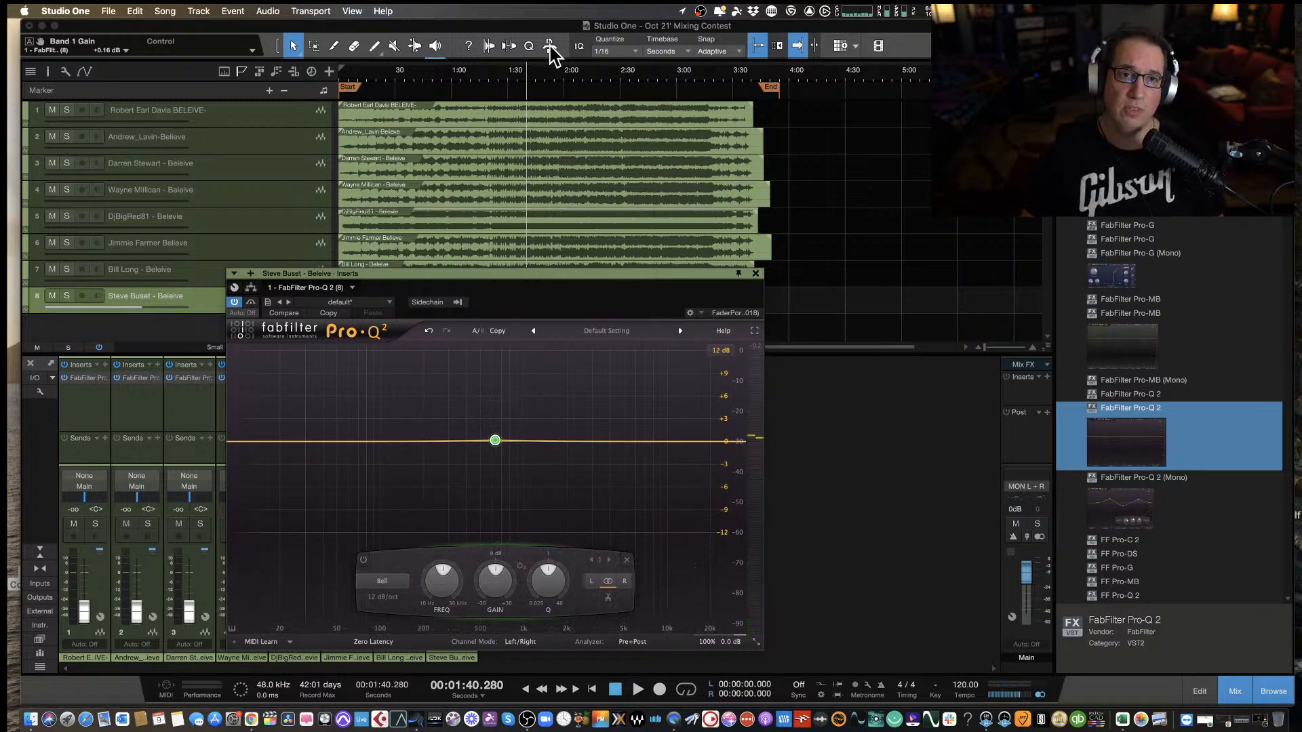
Play a short passage around the two-minute mark, stop, and close the eighth track's equalizer window.
click(556, 69)
key(space)
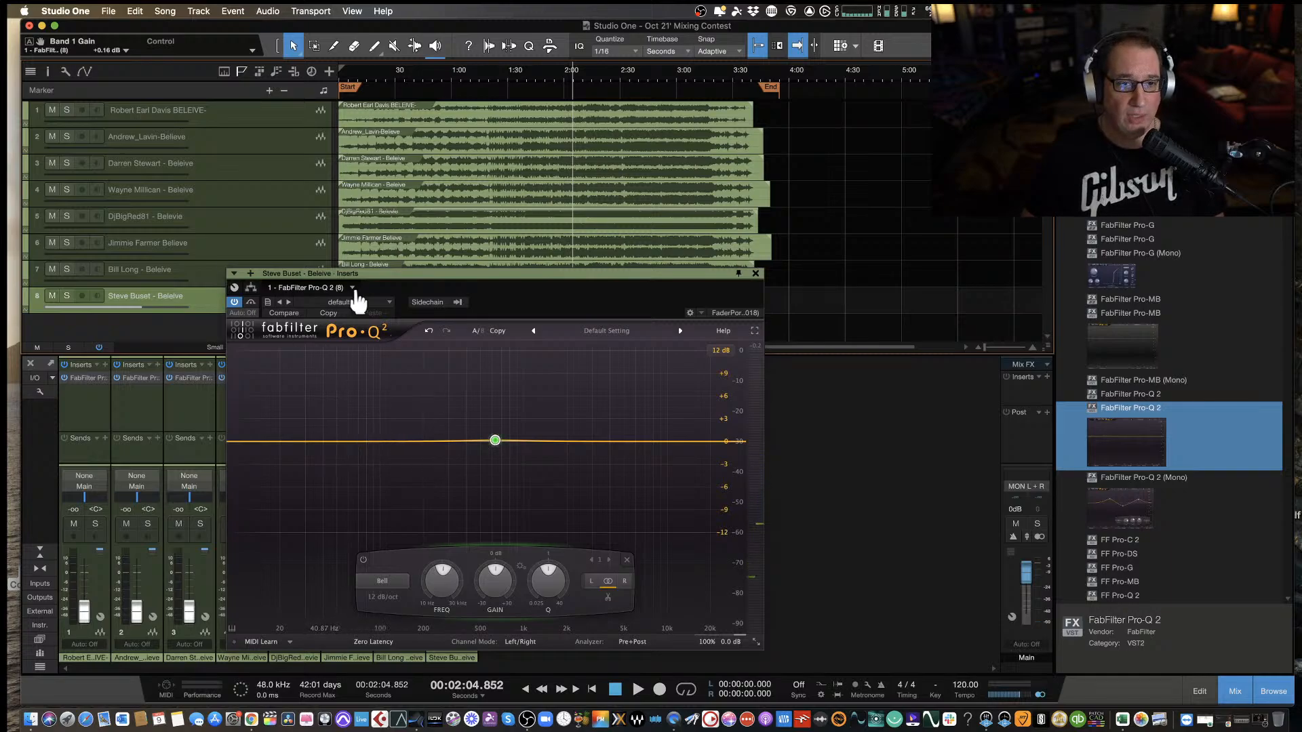
drag(387, 280, 382, 284)
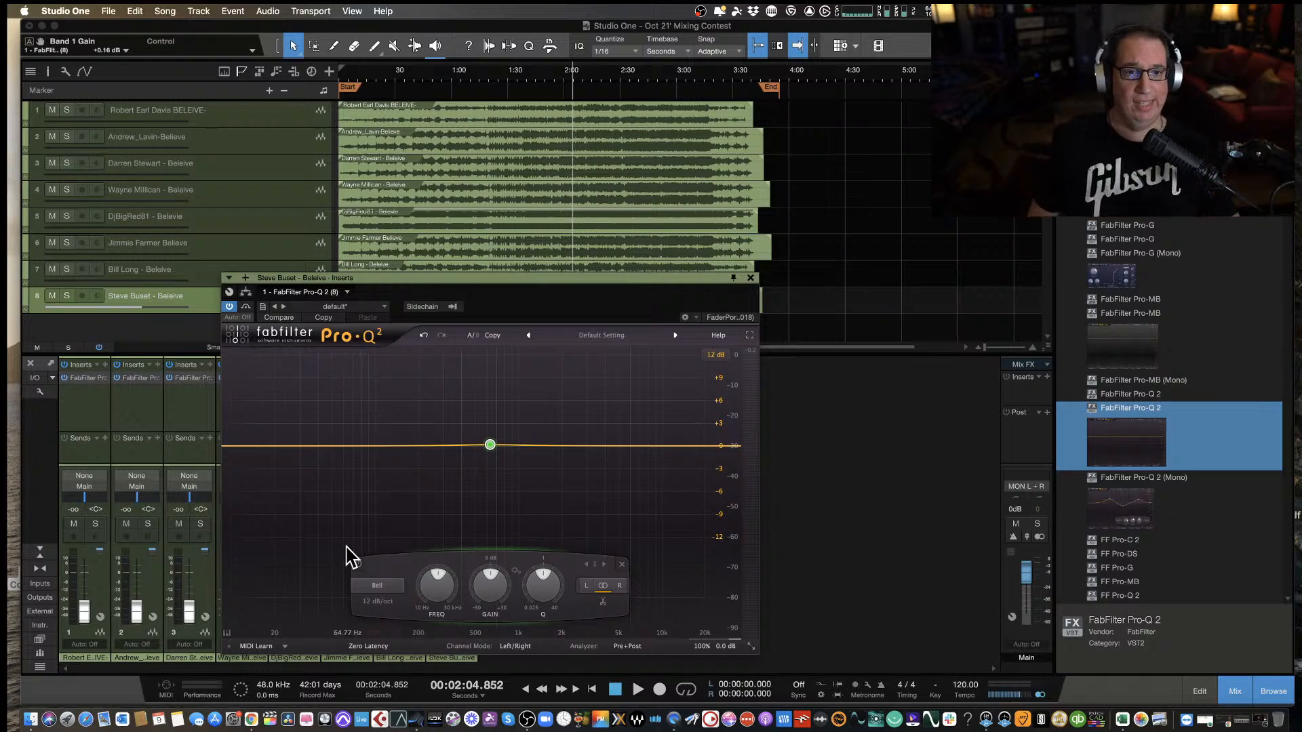
drag(486, 282, 488, 273)
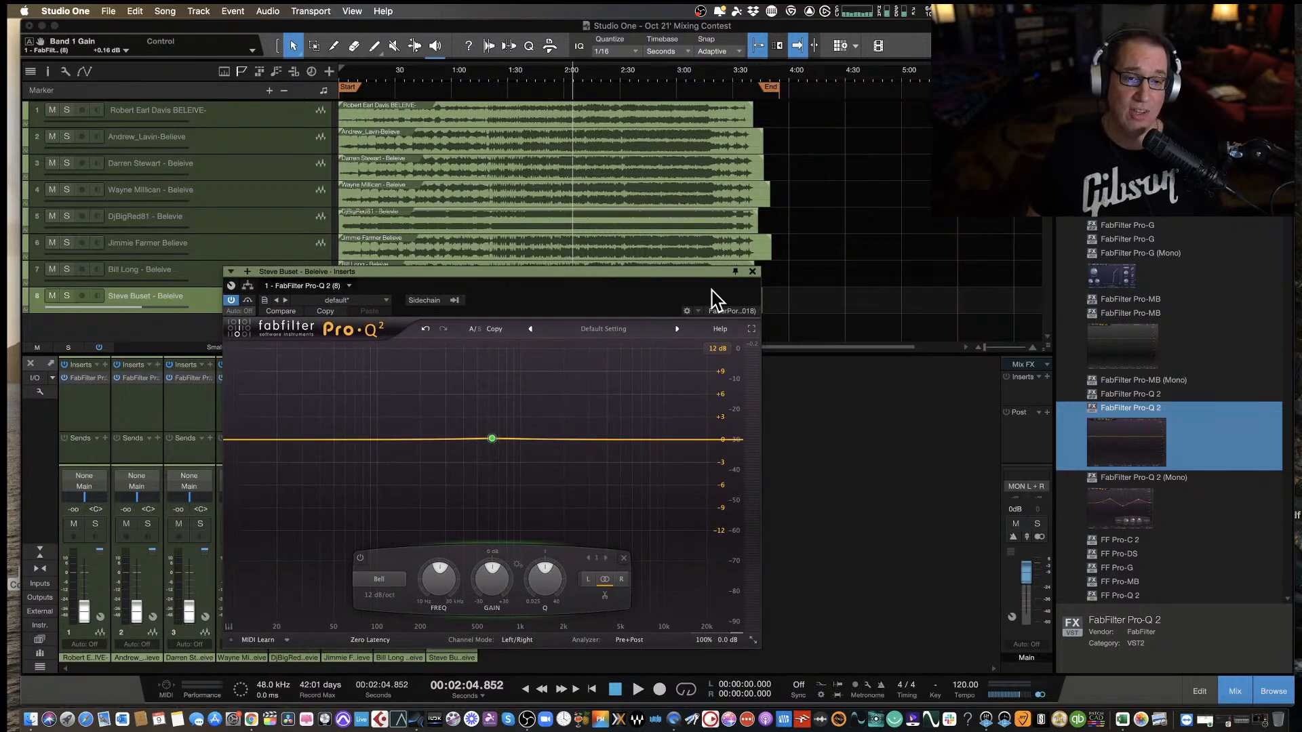
click(751, 272)
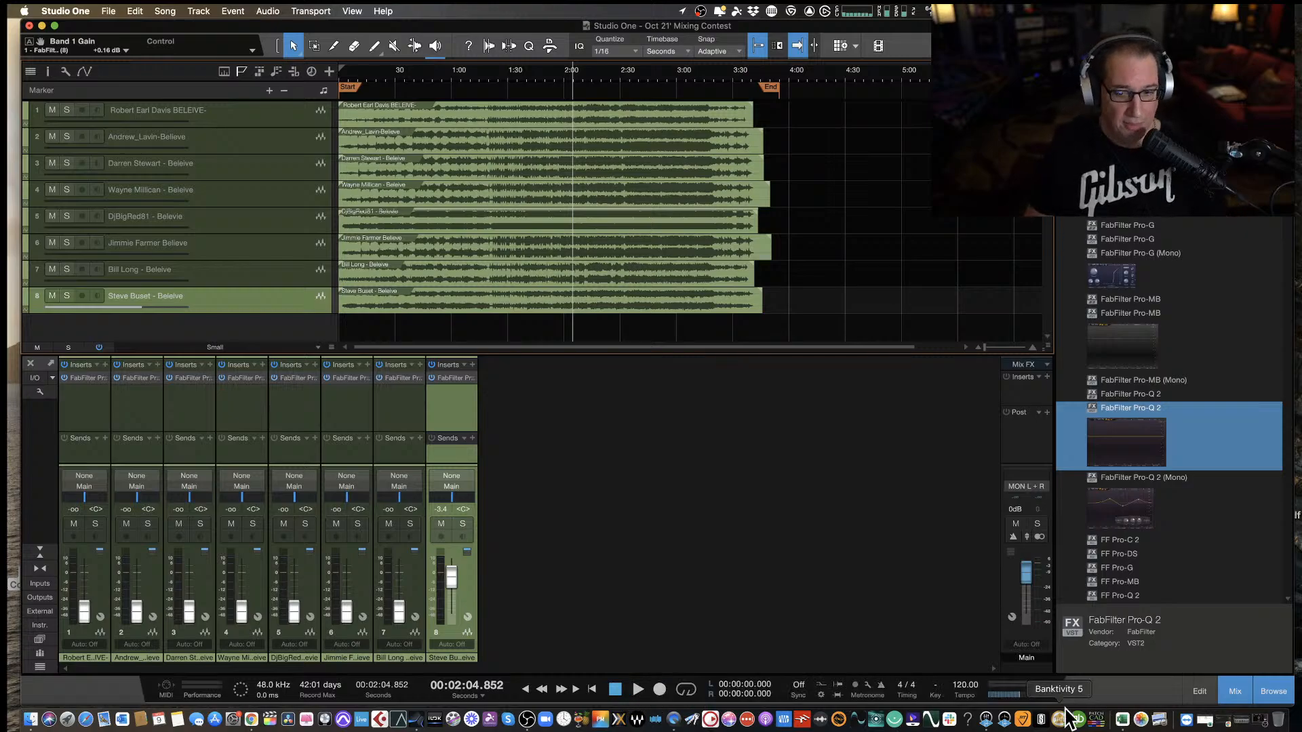
Collapse the FabFilter effects, insert Plugin Alliance's ADPTR MetricAB on the Main output, and reposition its window so all controls show.
scroll(1129, 503, up, 5)
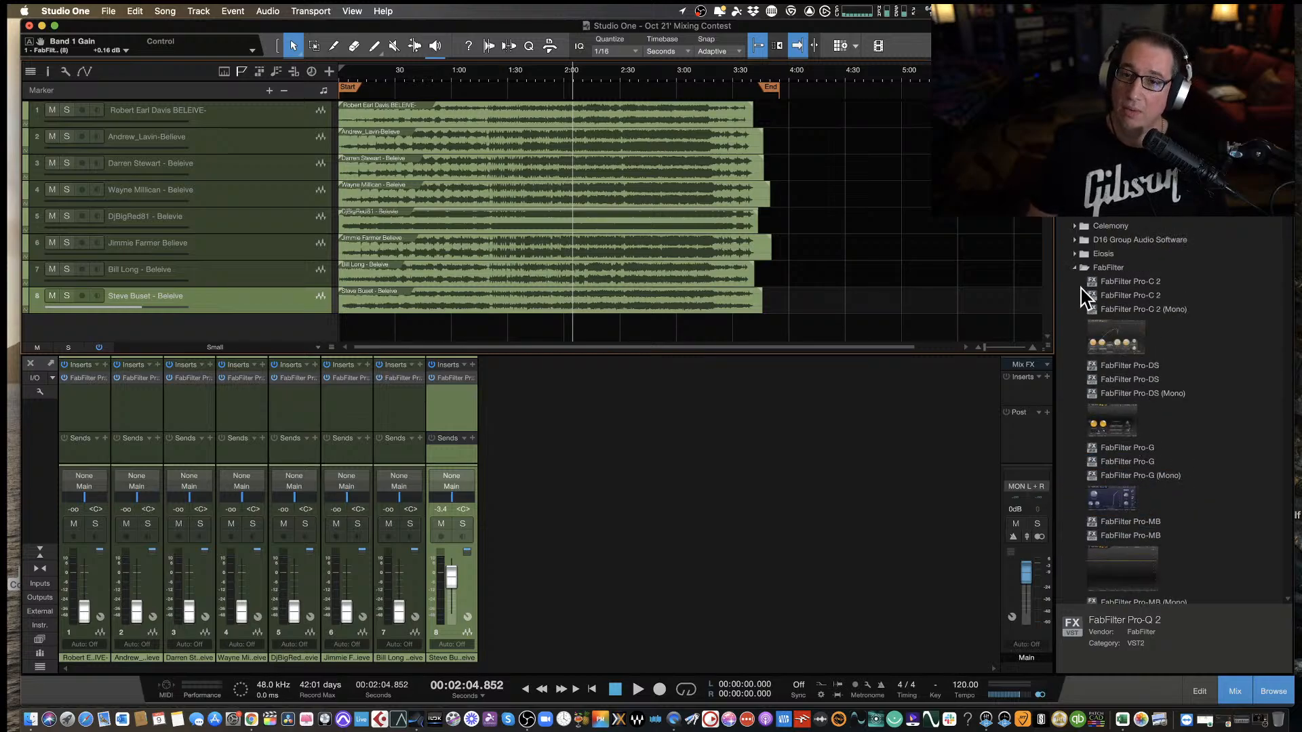
click(1075, 268)
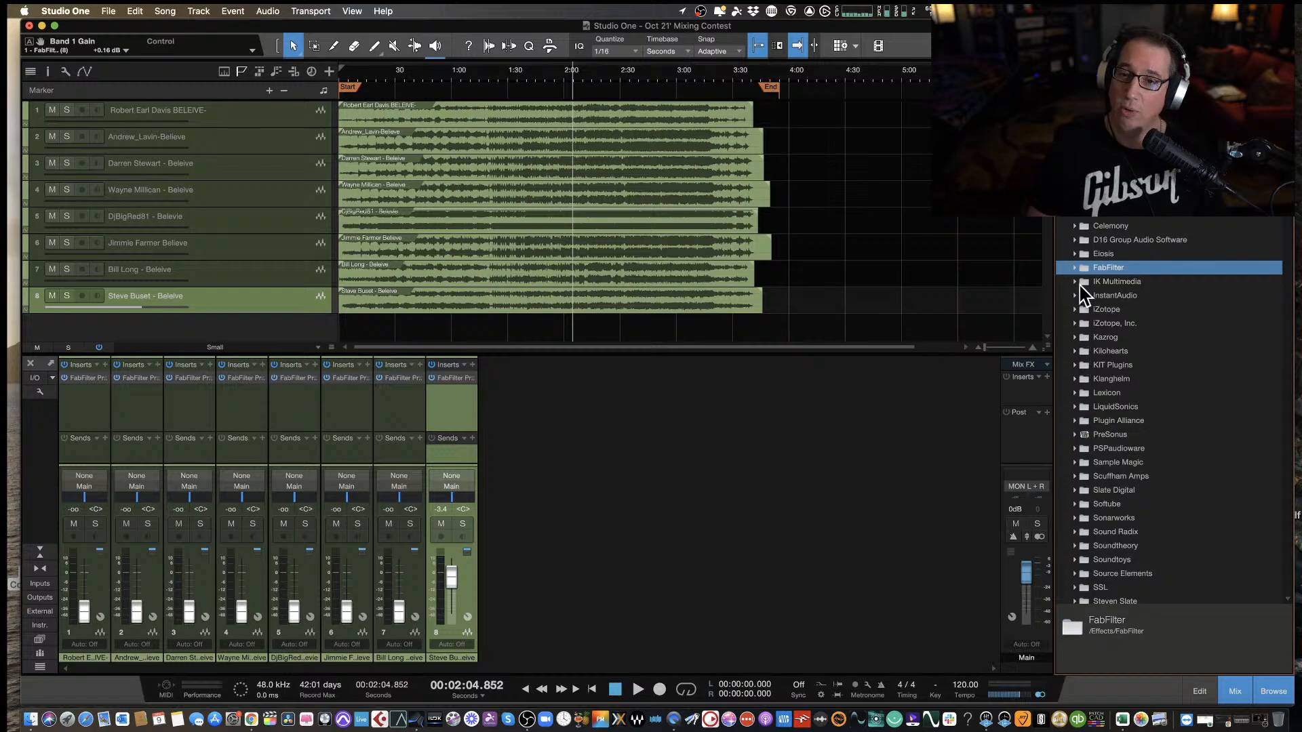
click(1076, 420)
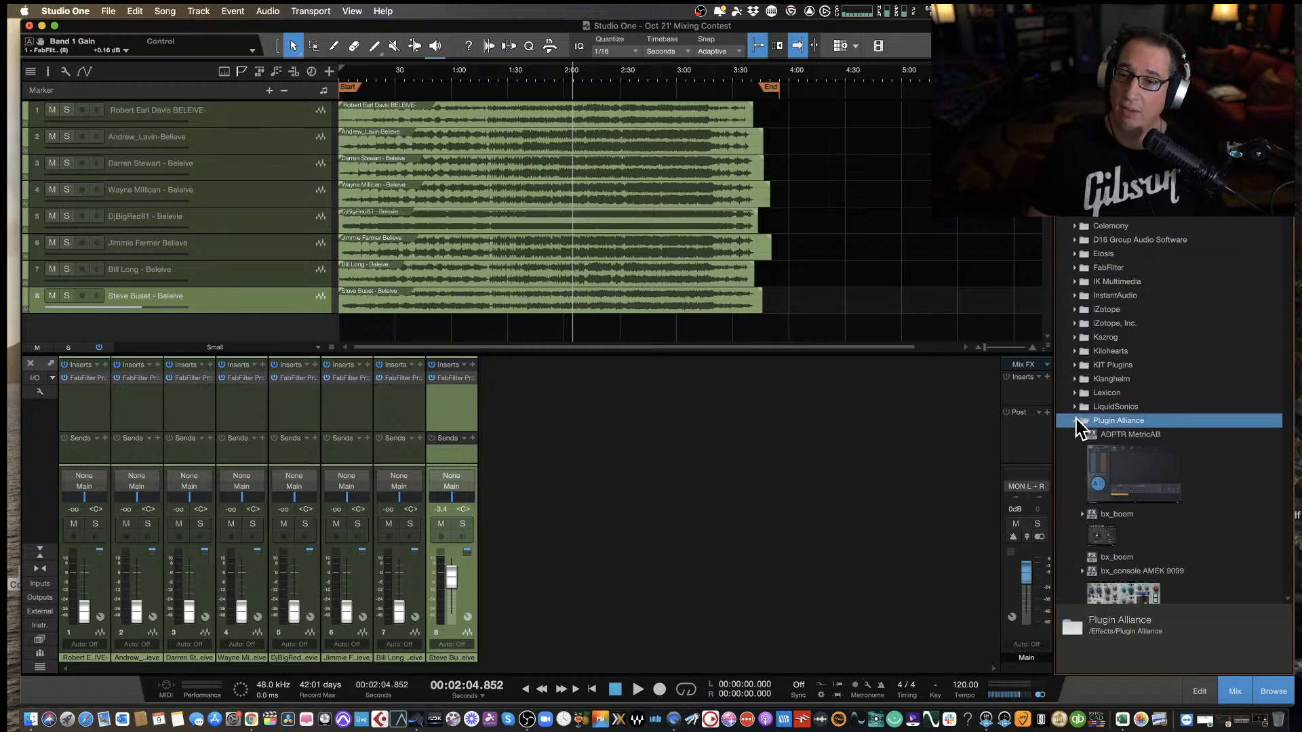
click(1119, 465)
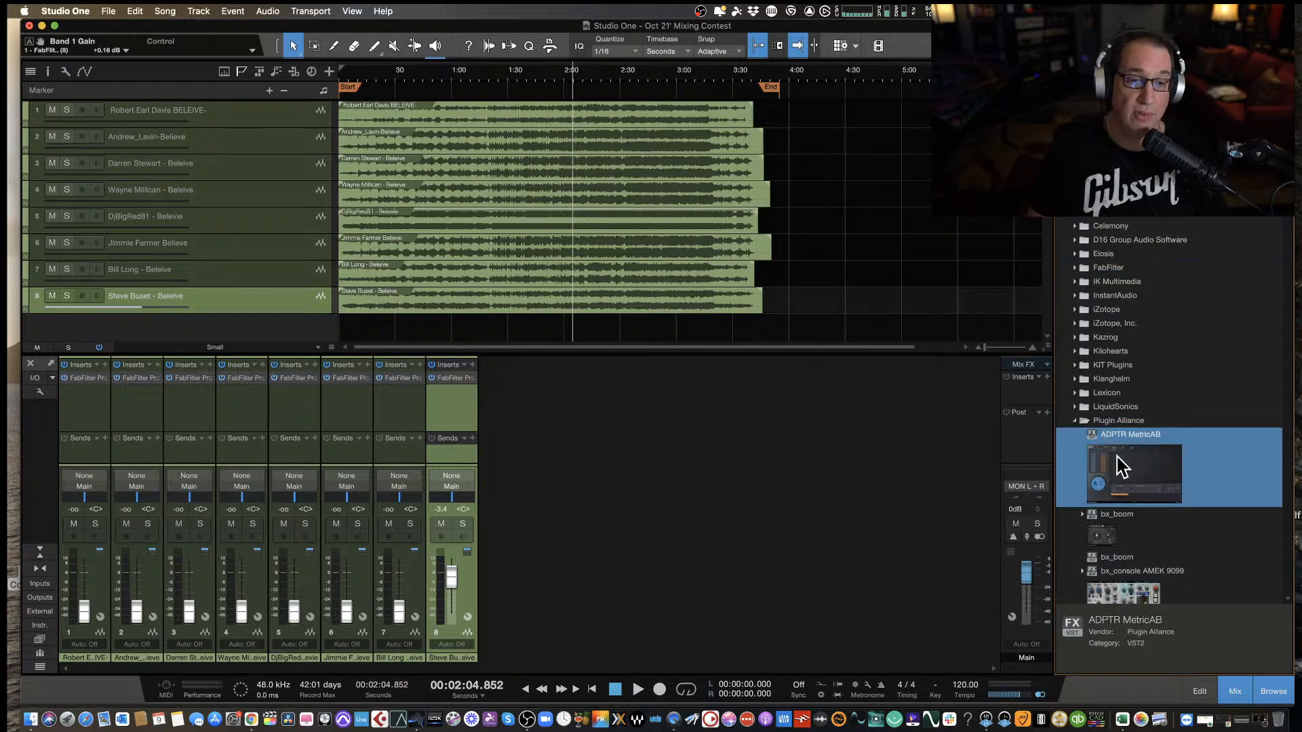
drag(1119, 469, 1038, 400)
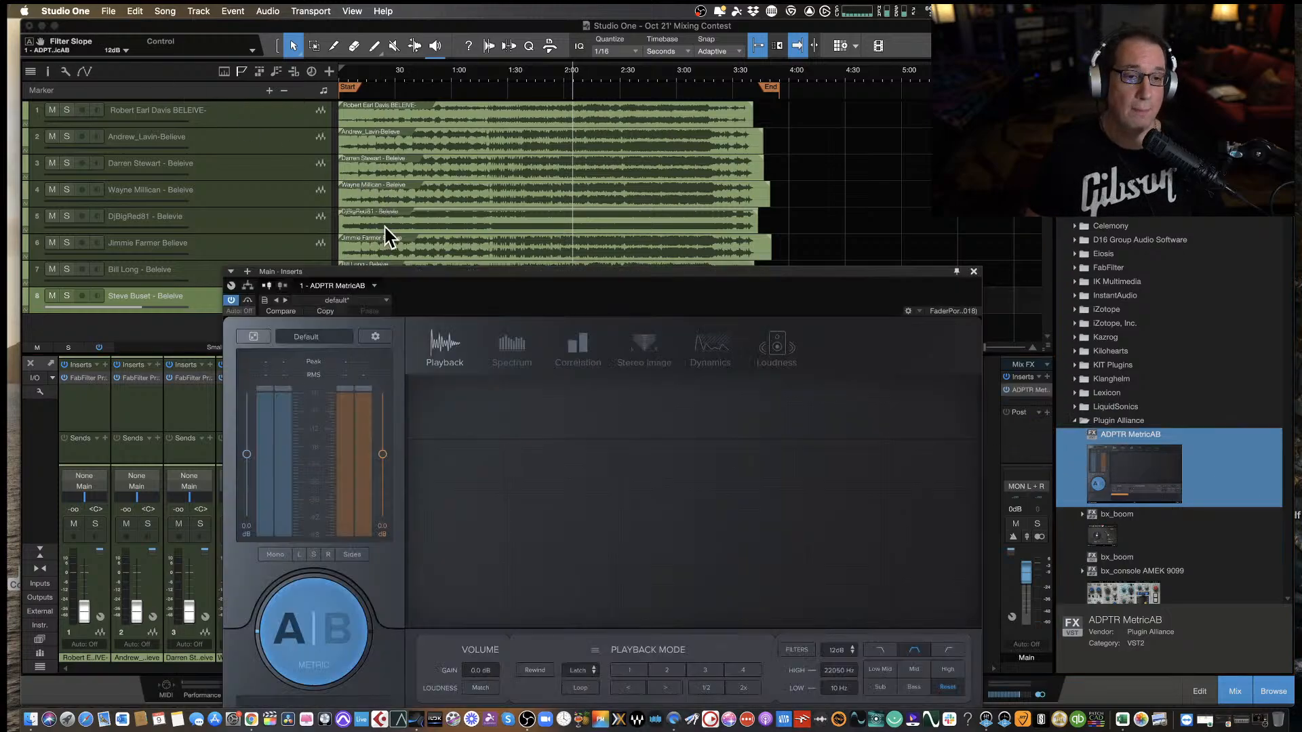
drag(438, 278, 337, 101)
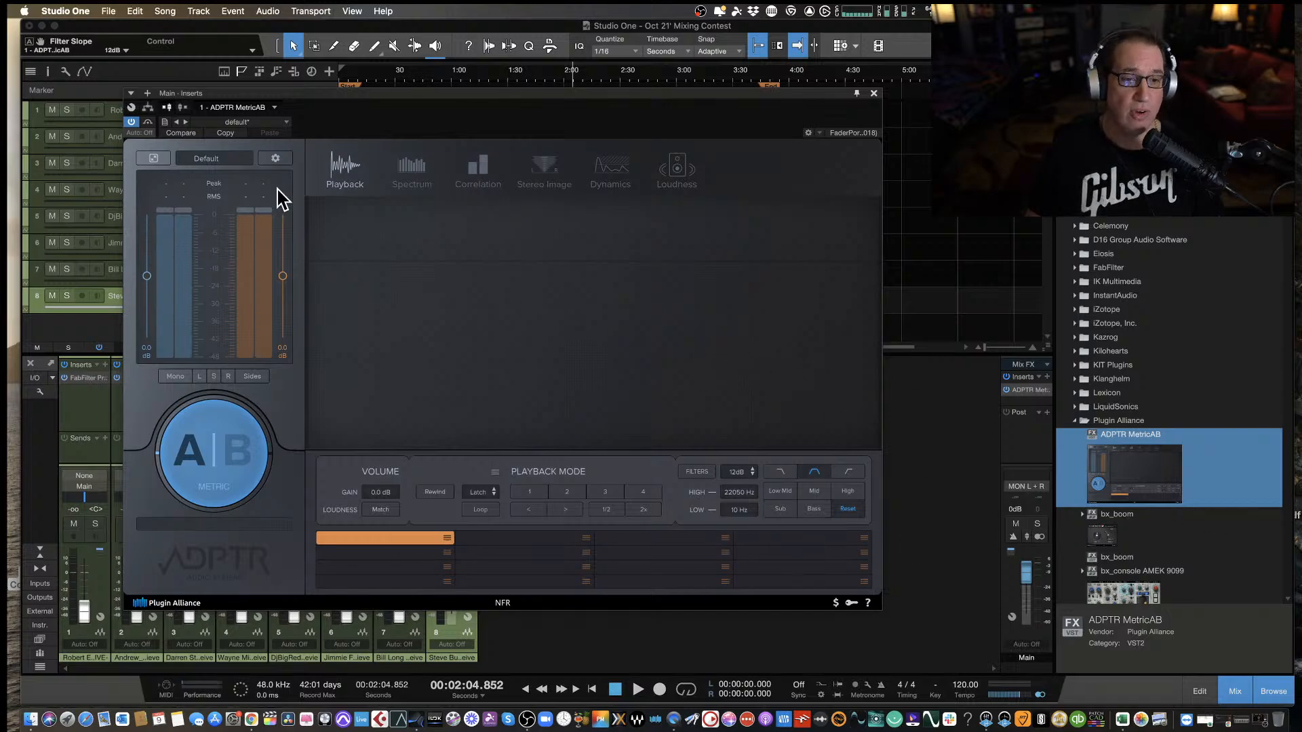
drag(405, 103, 574, 117)
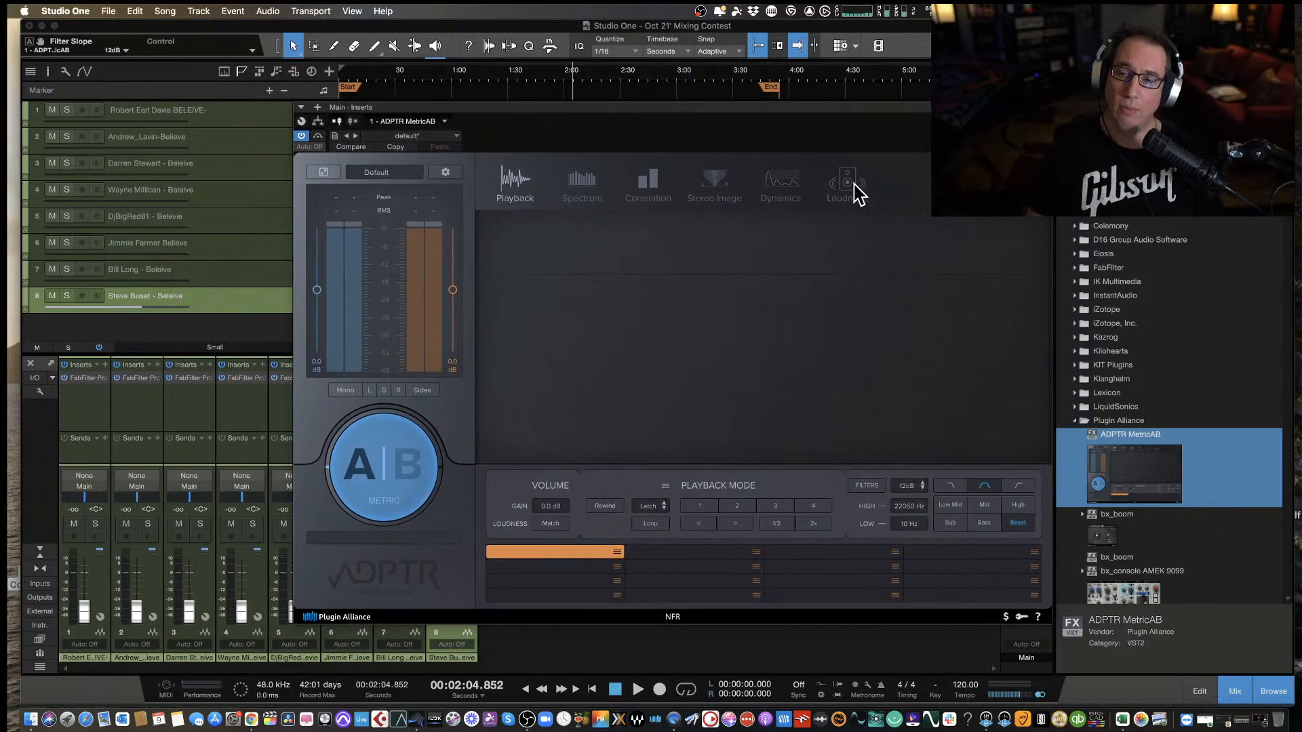
drag(708, 121, 576, 90)
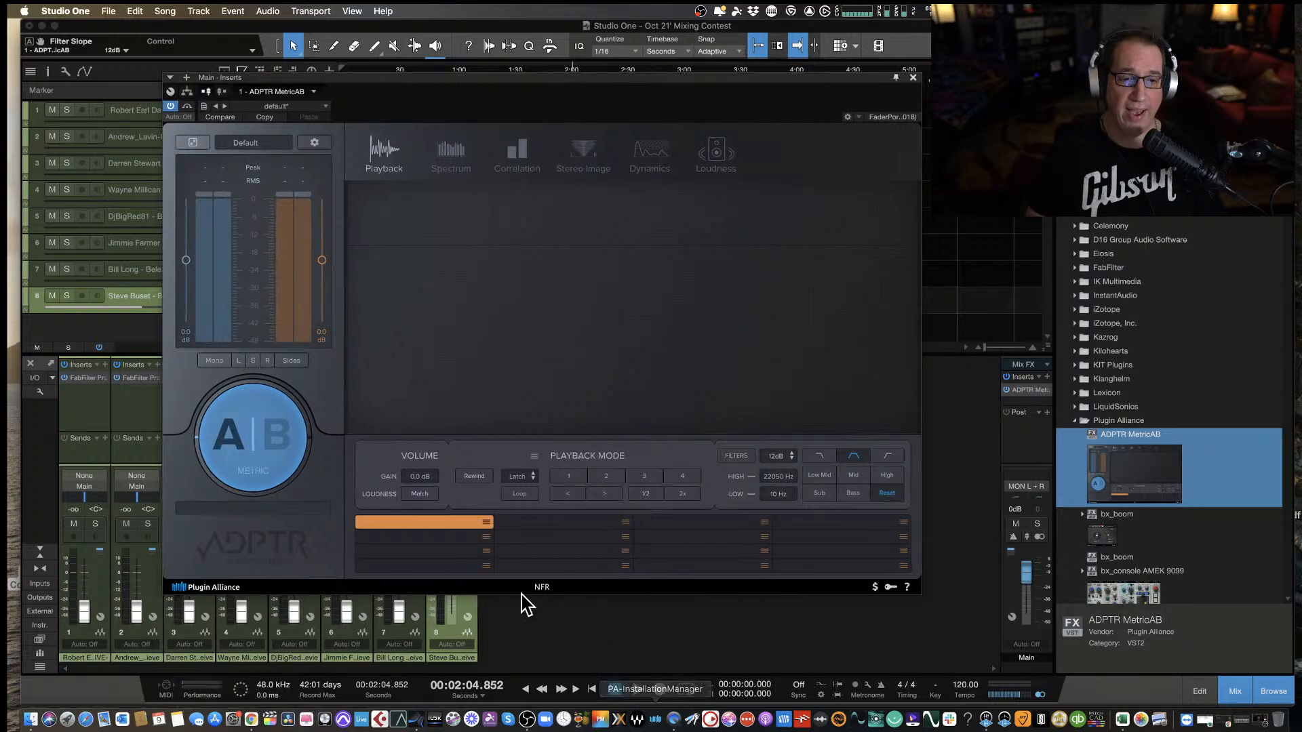
Load the I Am Cassettes Believe MP3 from Dropbox, MME.NET, 2021, OCT 21', Ref Trax into MetricAB's first reference slot.
click(485, 525)
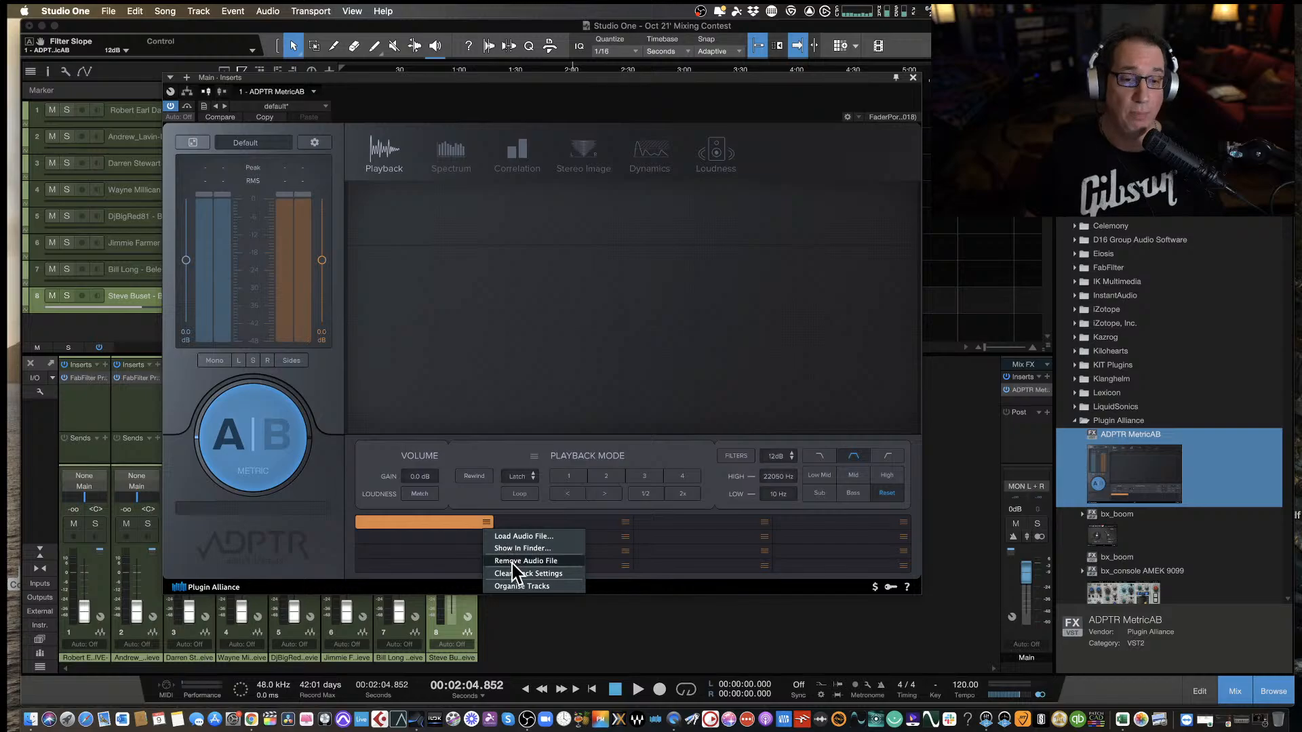
click(516, 536)
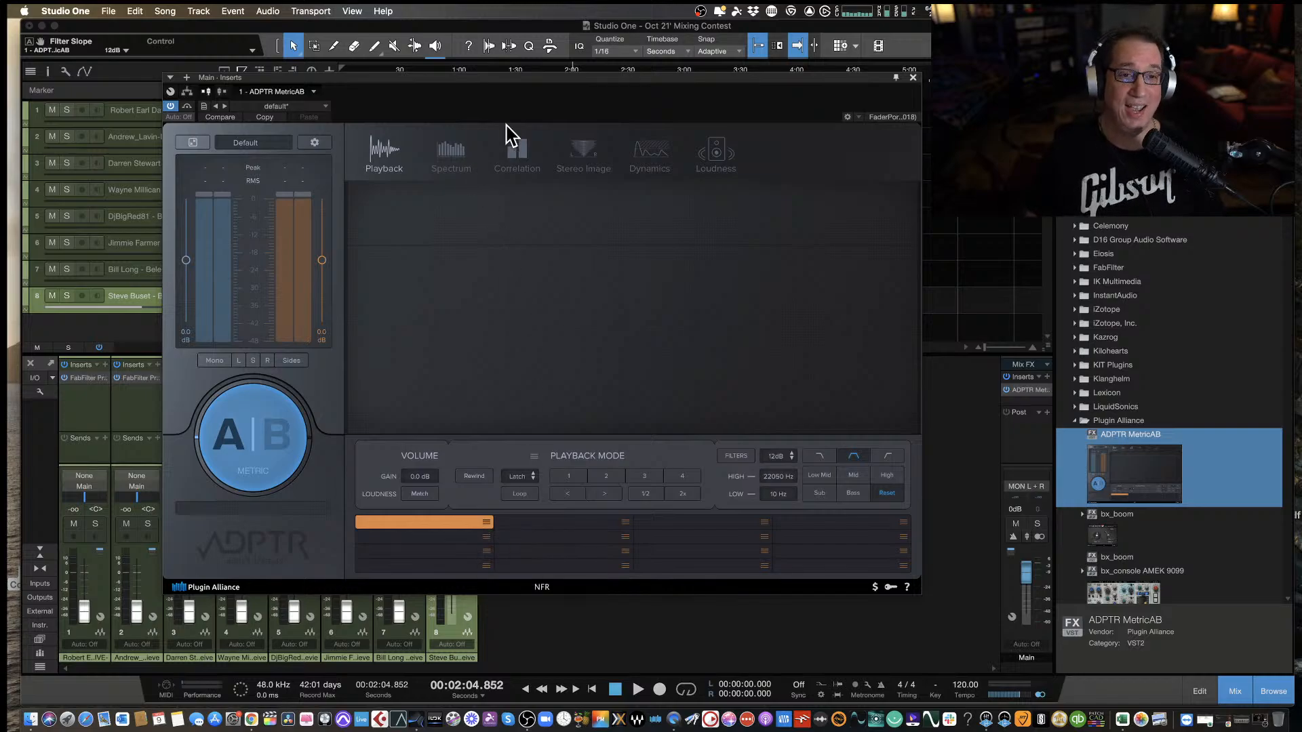
drag(538, 88, 442, 121)
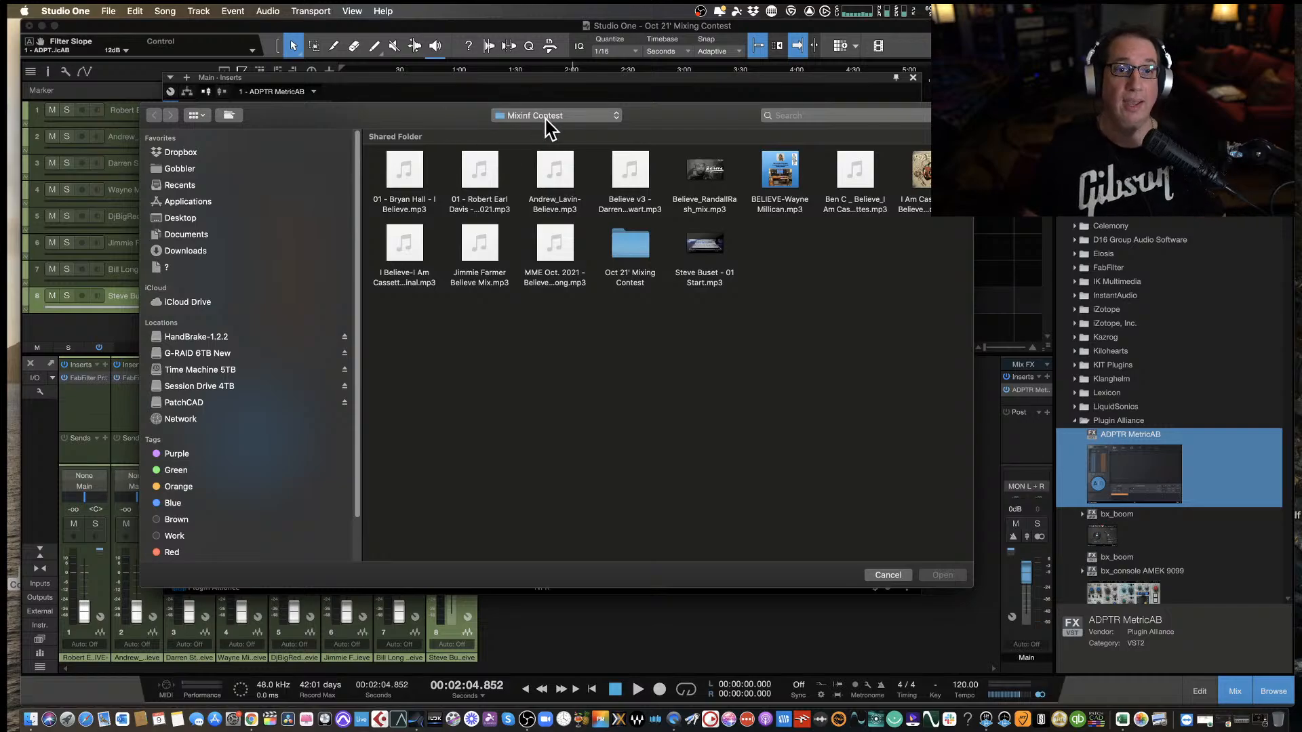
click(182, 154)
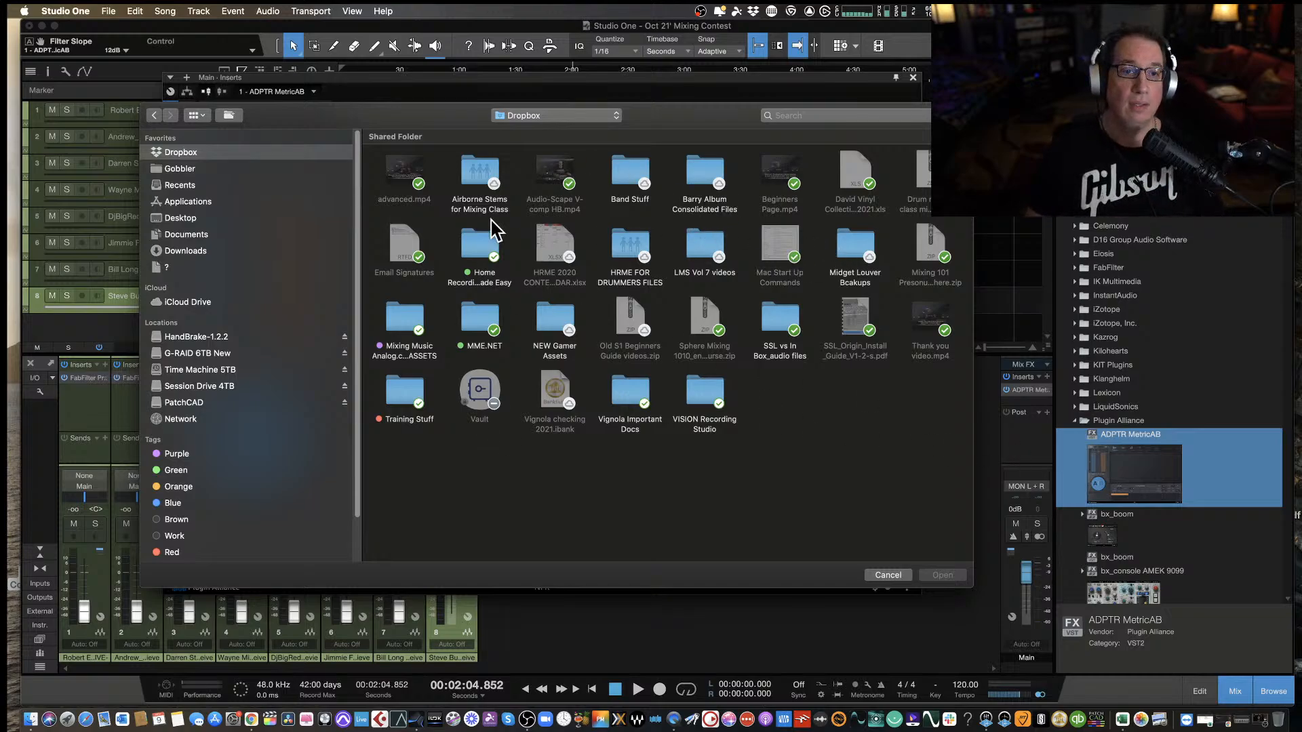
double_click(475, 322)
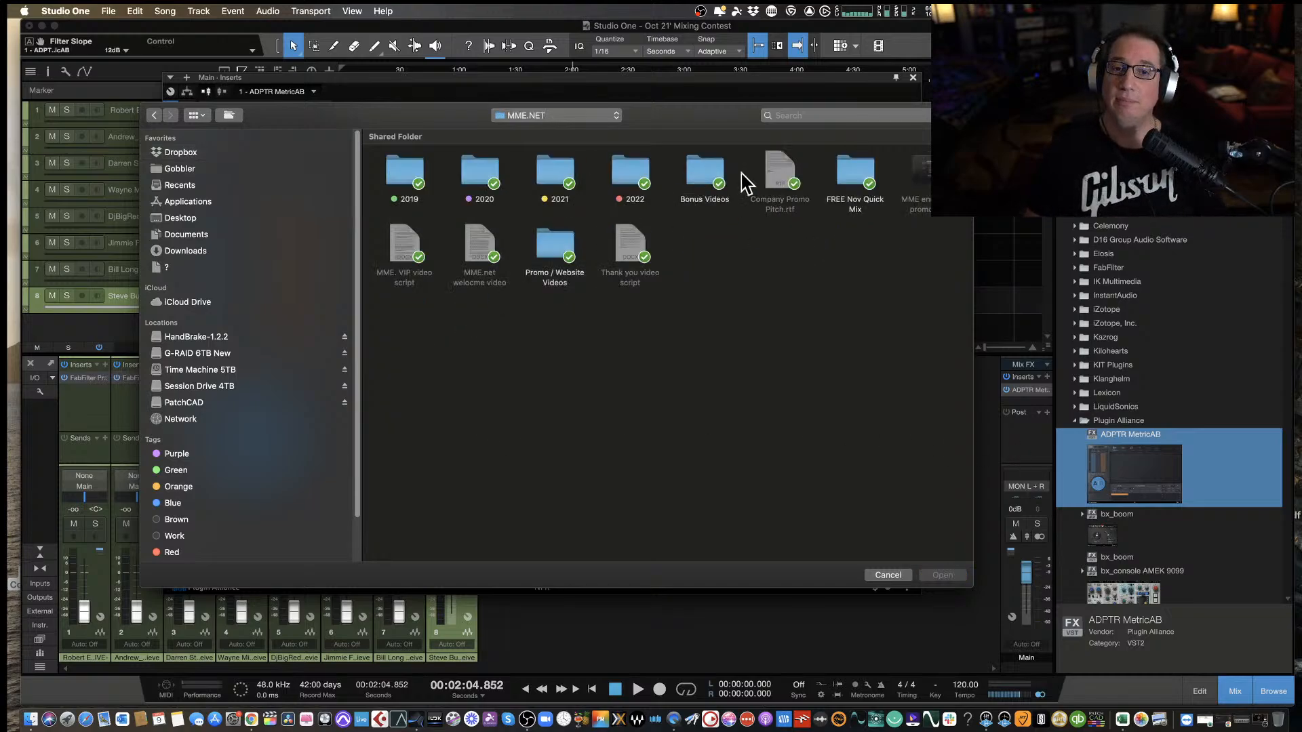
double_click(553, 173)
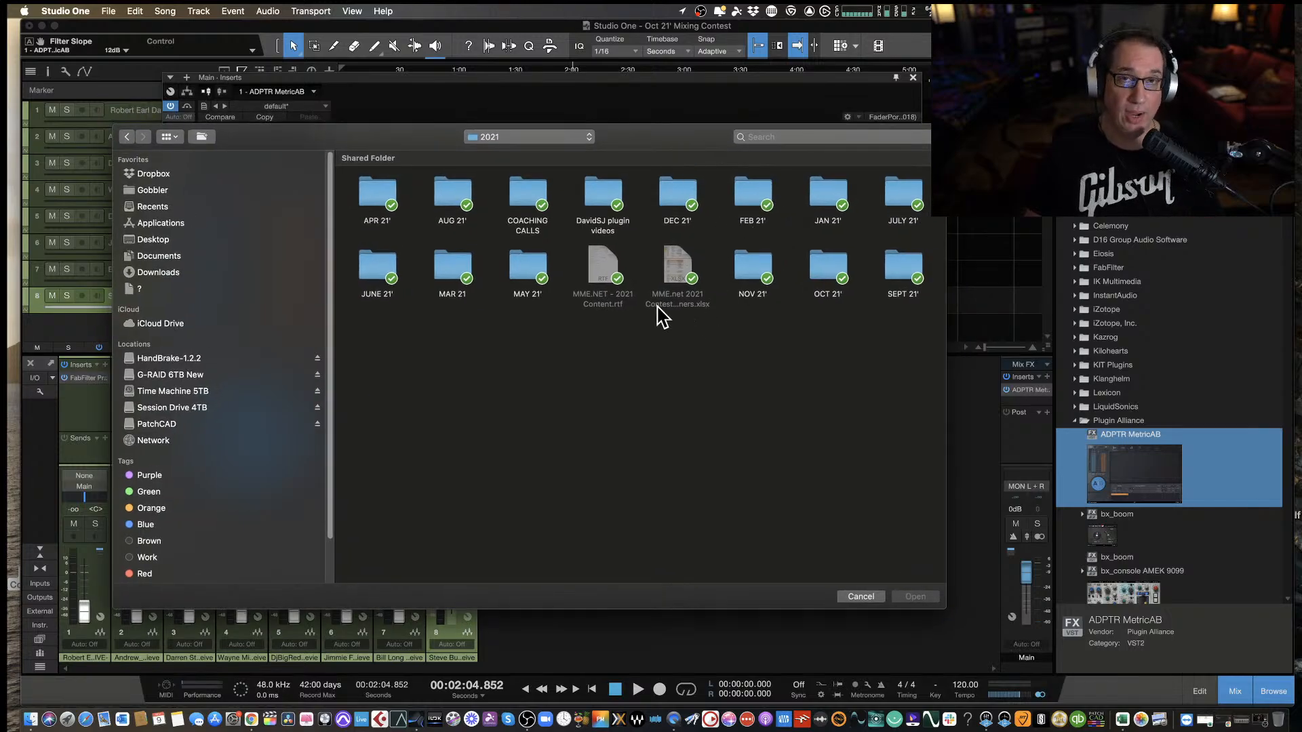
drag(661, 133, 666, 135)
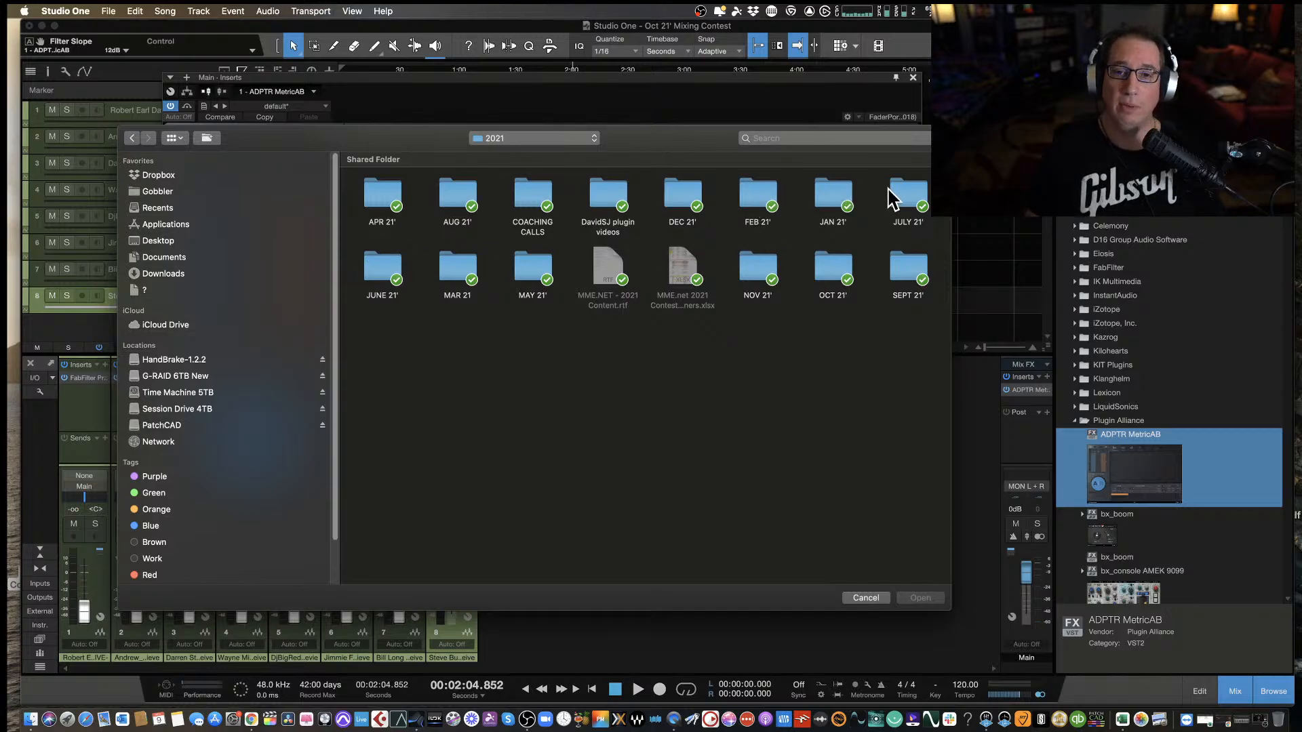
double_click(829, 268)
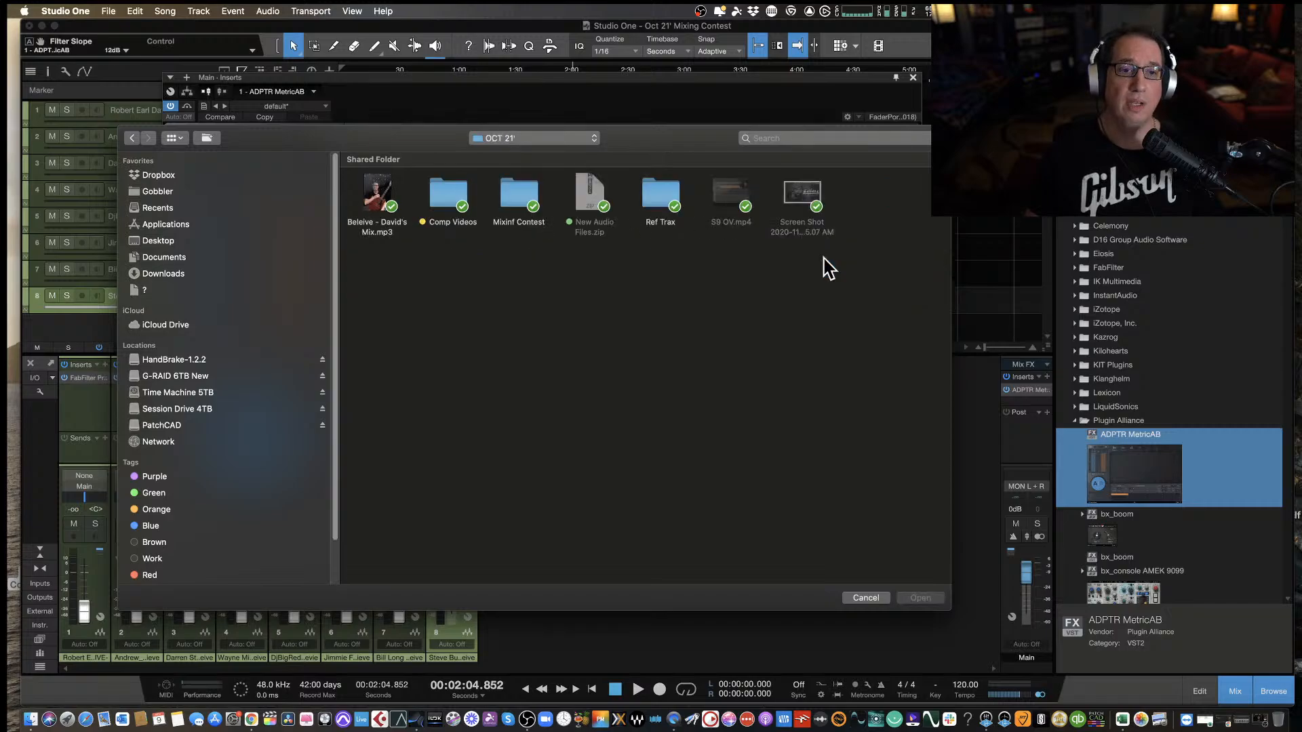
double_click(646, 186)
click(366, 204)
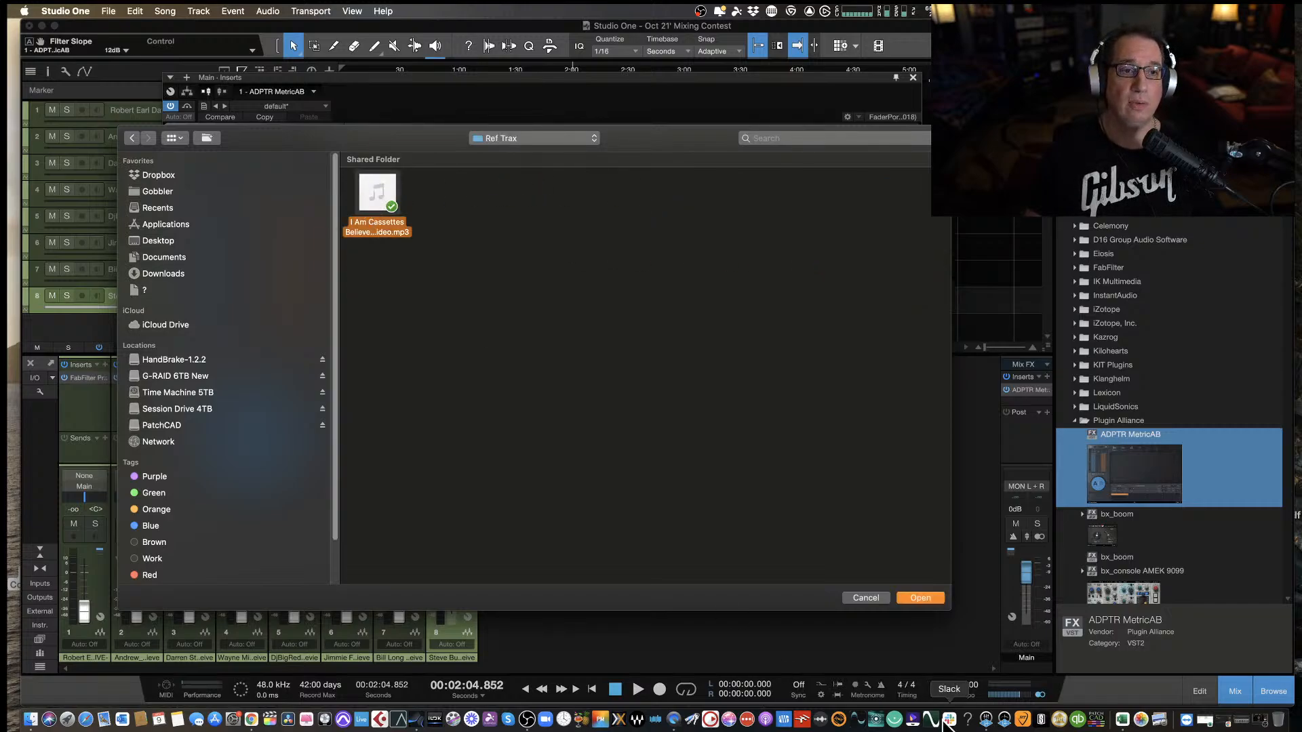
click(921, 598)
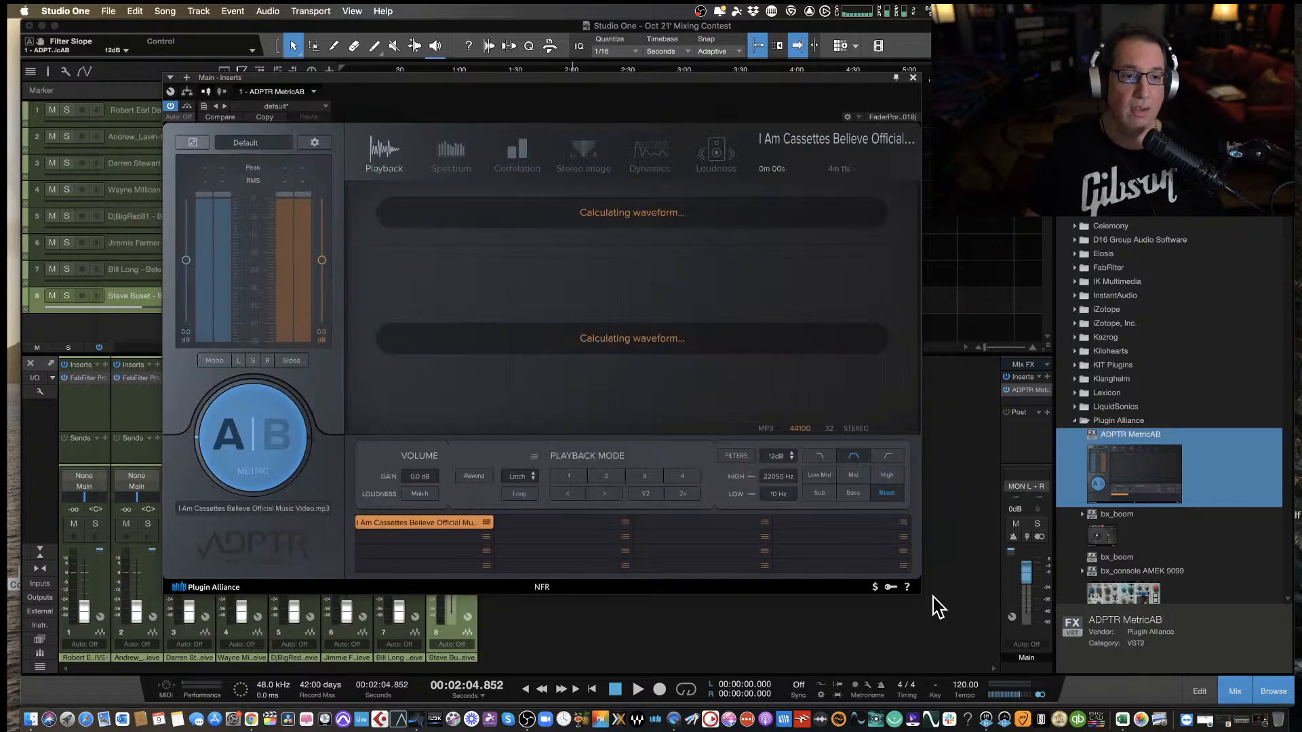
Shift the MetricAB window clear of the track list and lower the B stream fader to about -2 dB.
drag(421, 85, 466, 103)
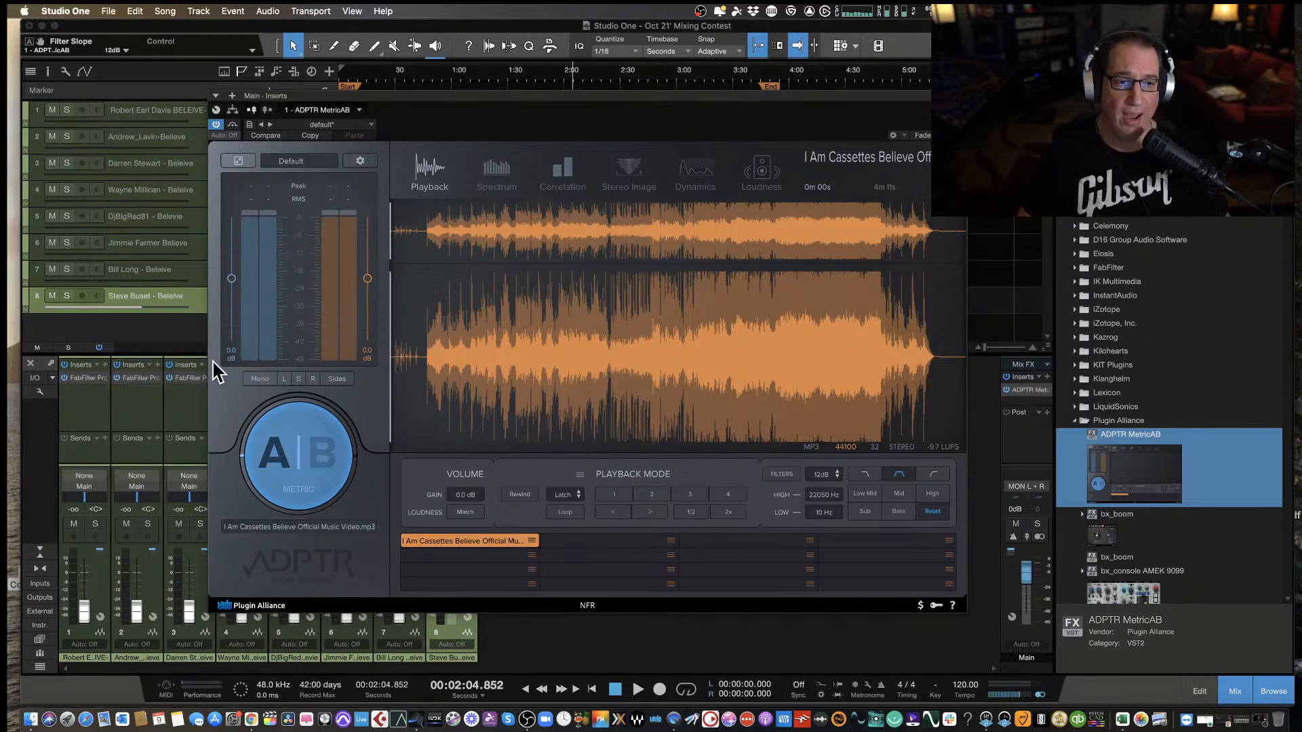
drag(367, 279, 368, 284)
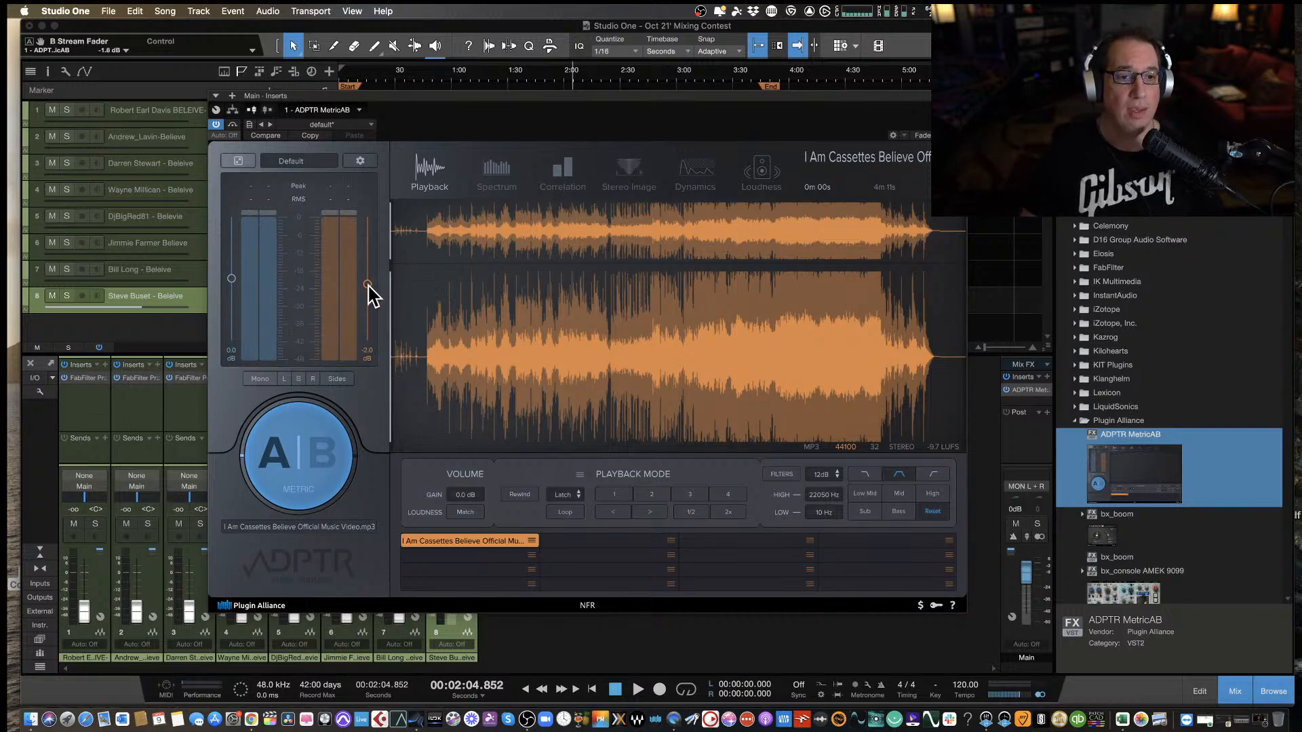
Switch MetricAB to the B reference stream and set the reference's playback mode to Sync.
drag(442, 107, 442, 122)
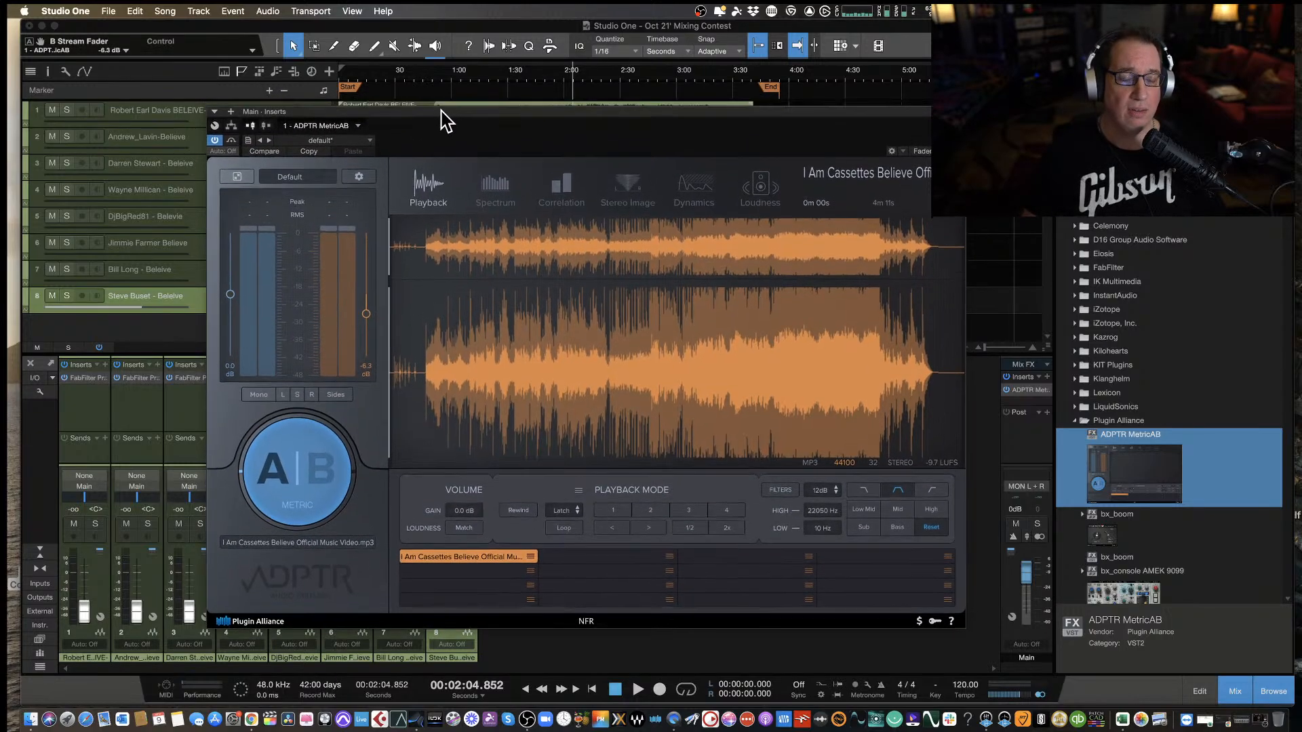
click(289, 500)
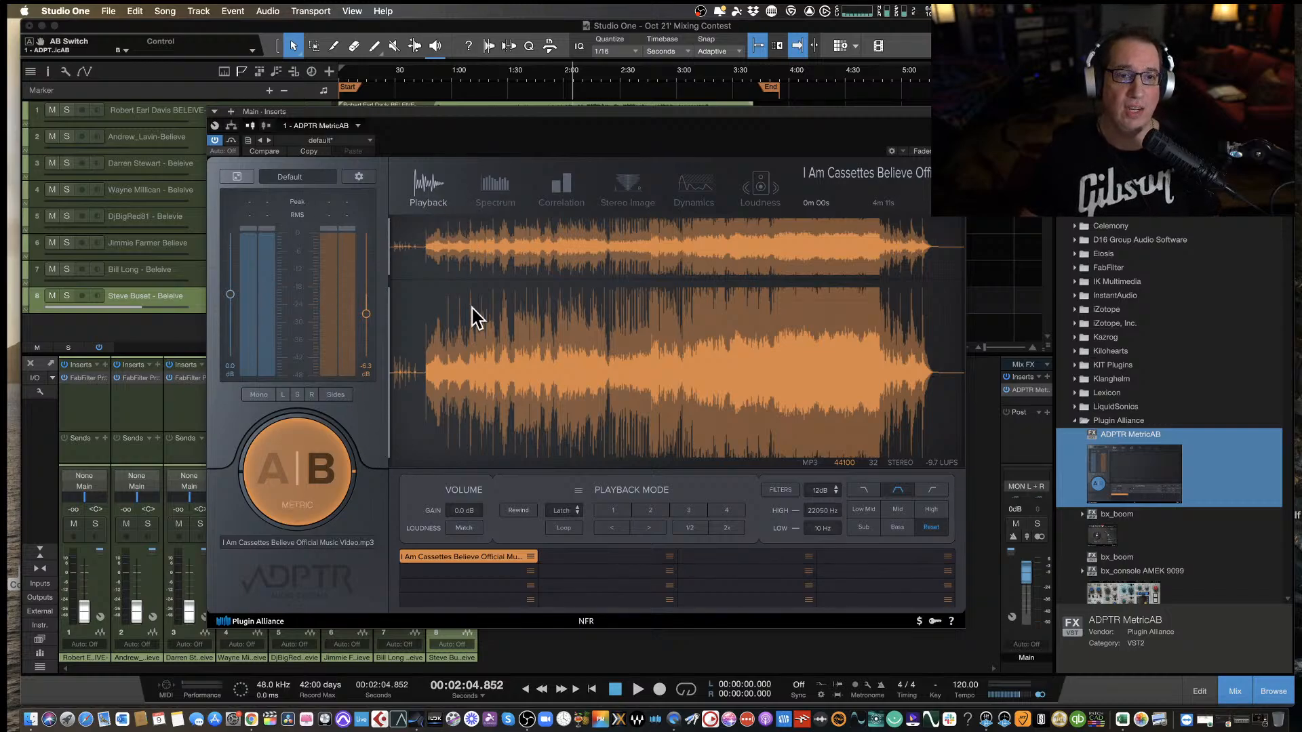
click(428, 179)
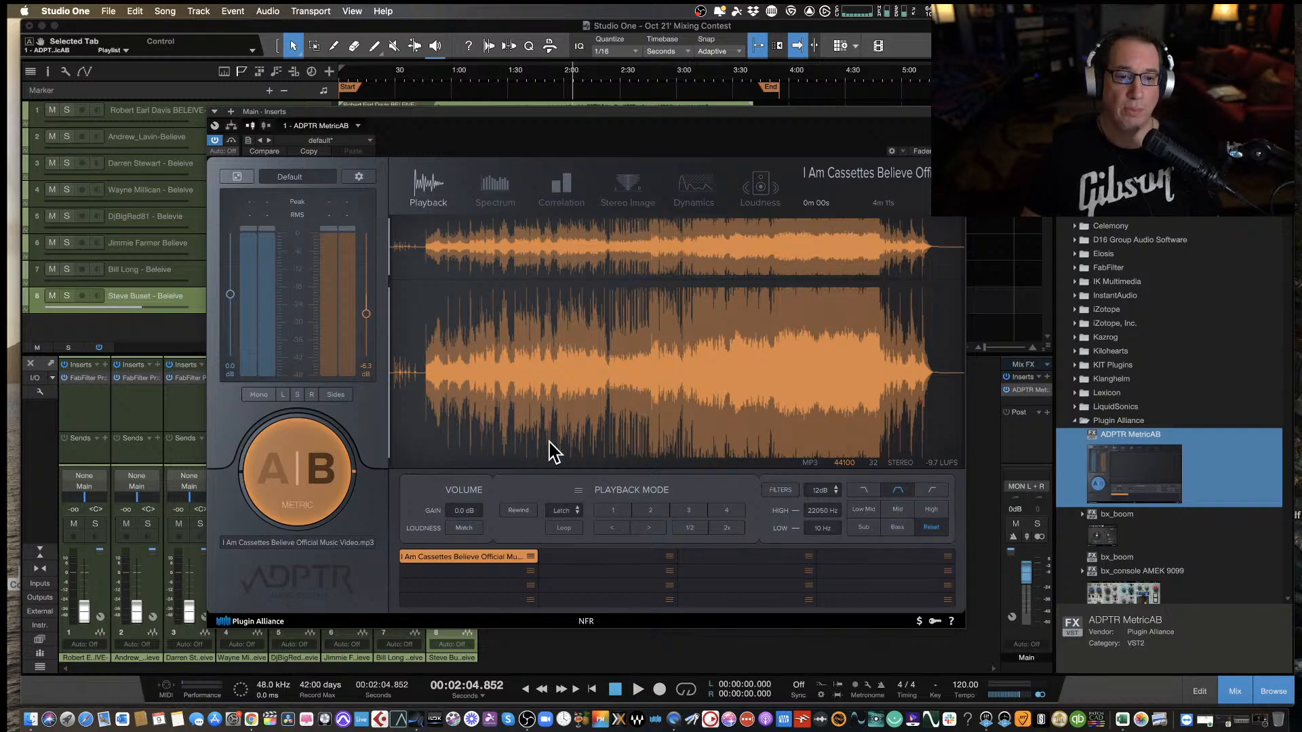
click(577, 520)
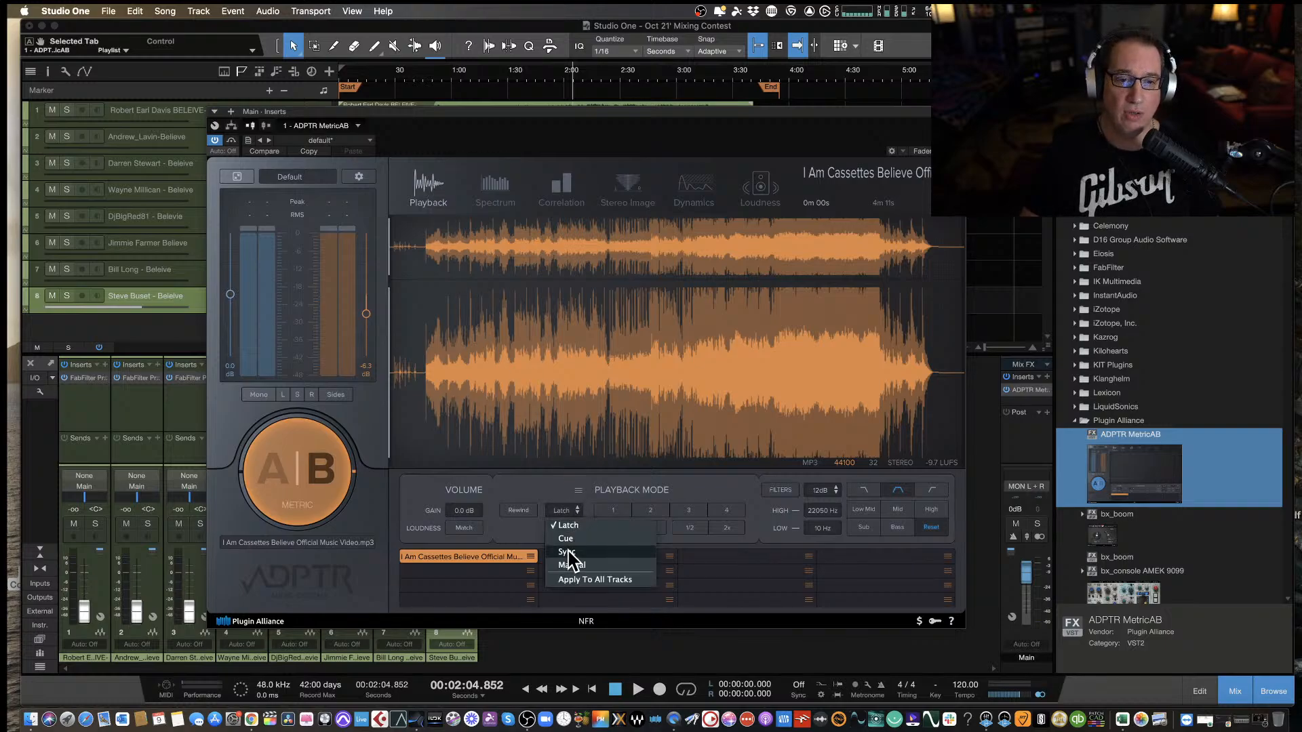
click(570, 556)
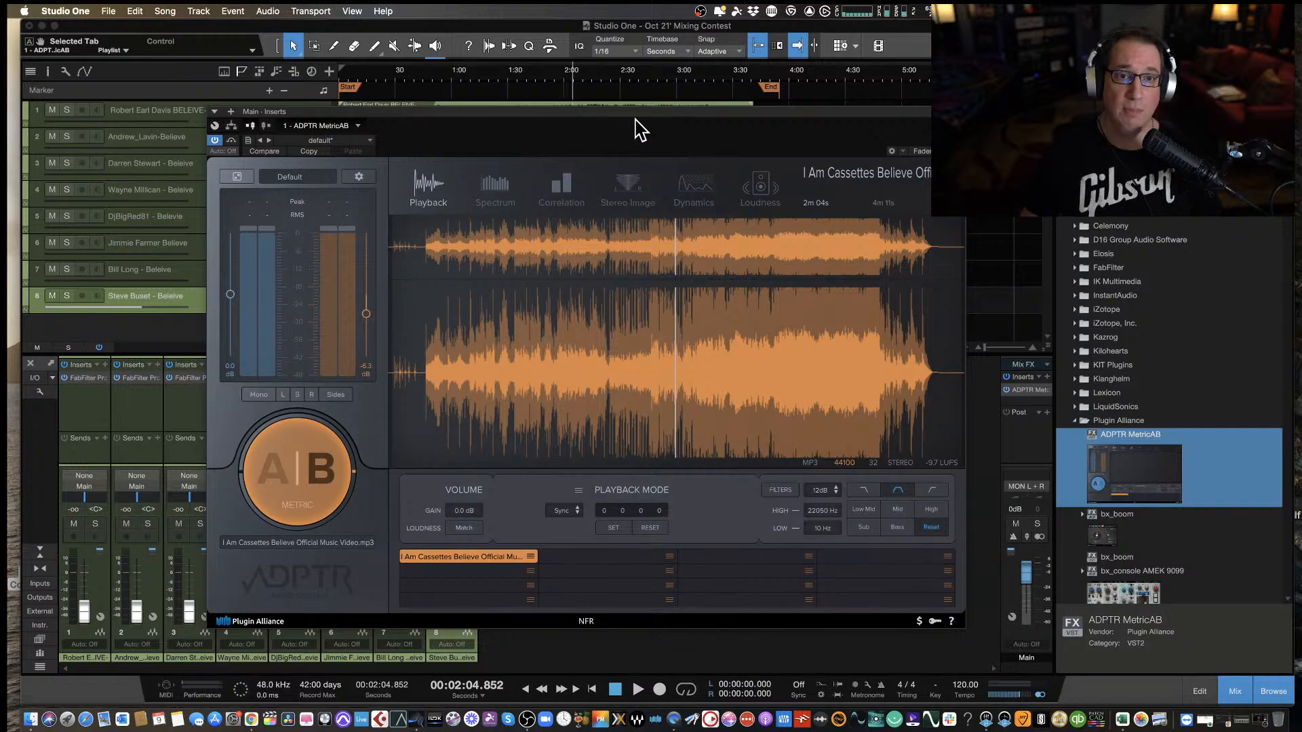
Move the MetricAB window clear of the timeline, place the playhead at about 1:10, and lower the B stream fader to about -8.1 dB.
drag(635, 124, 617, 162)
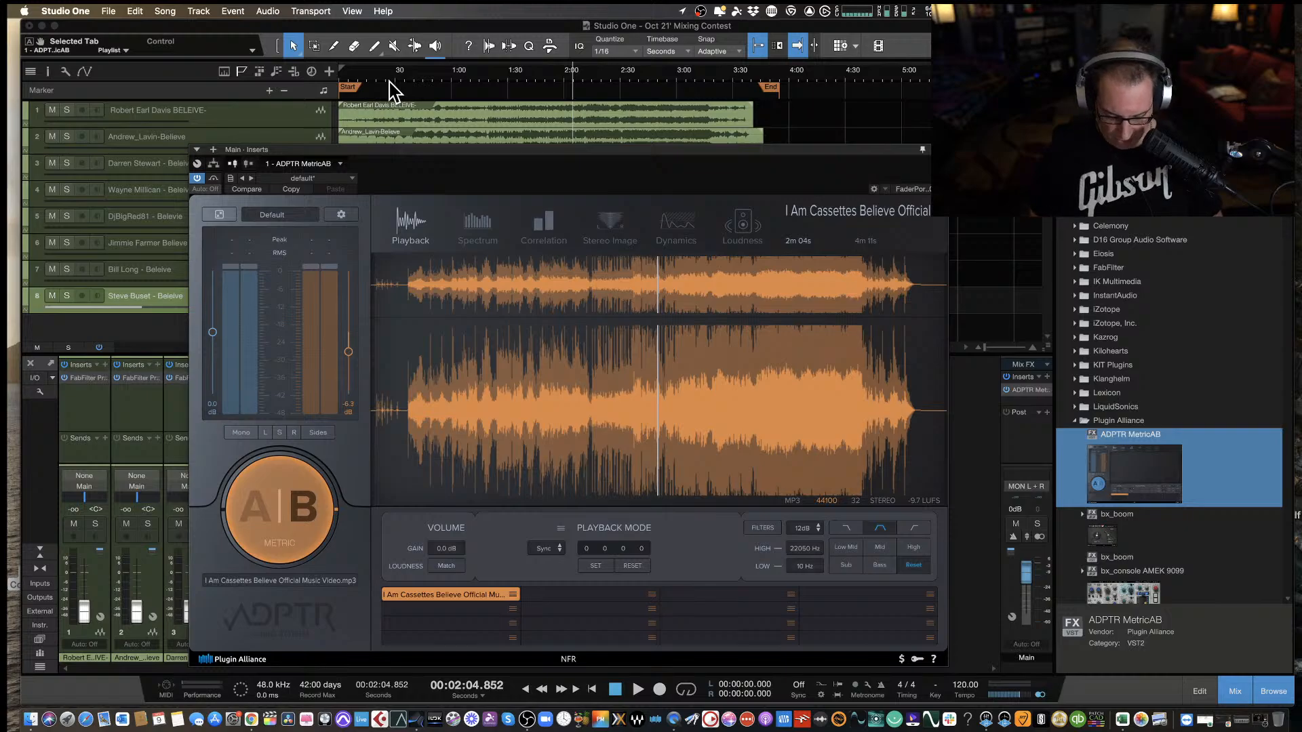
click(468, 80)
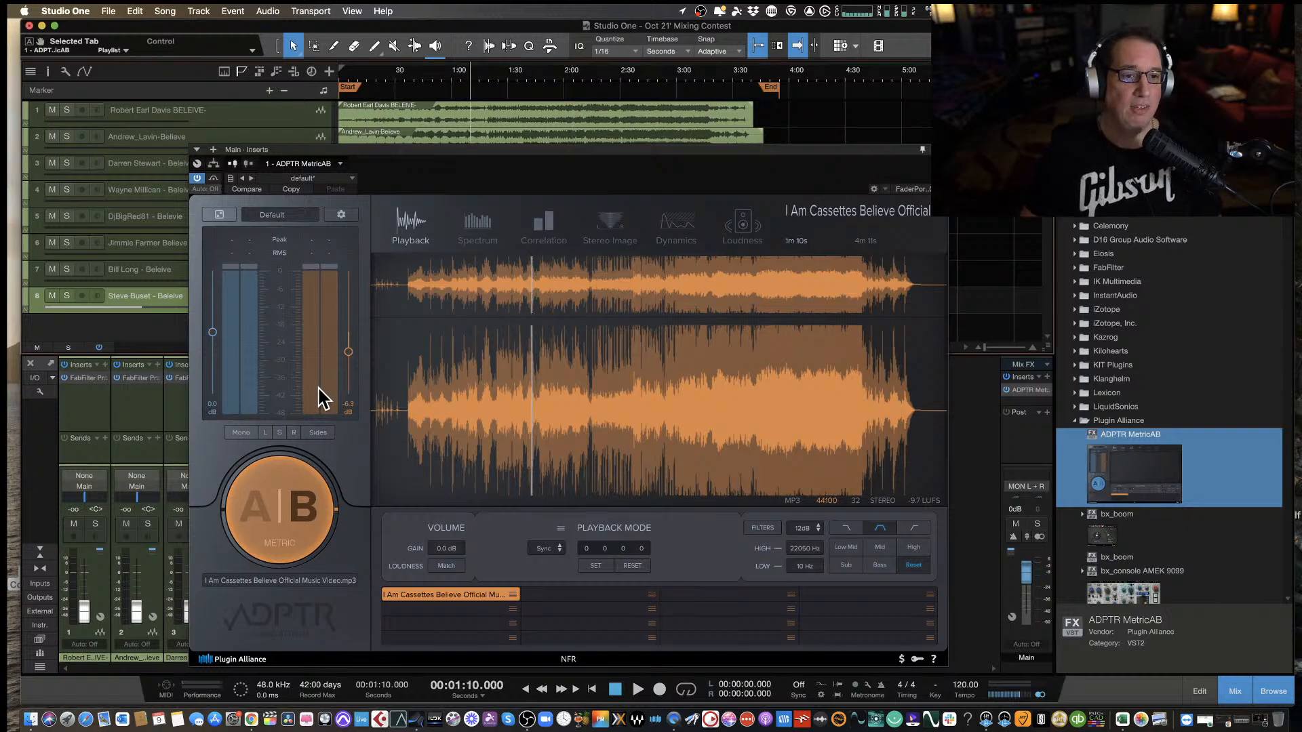
drag(347, 352, 347, 354)
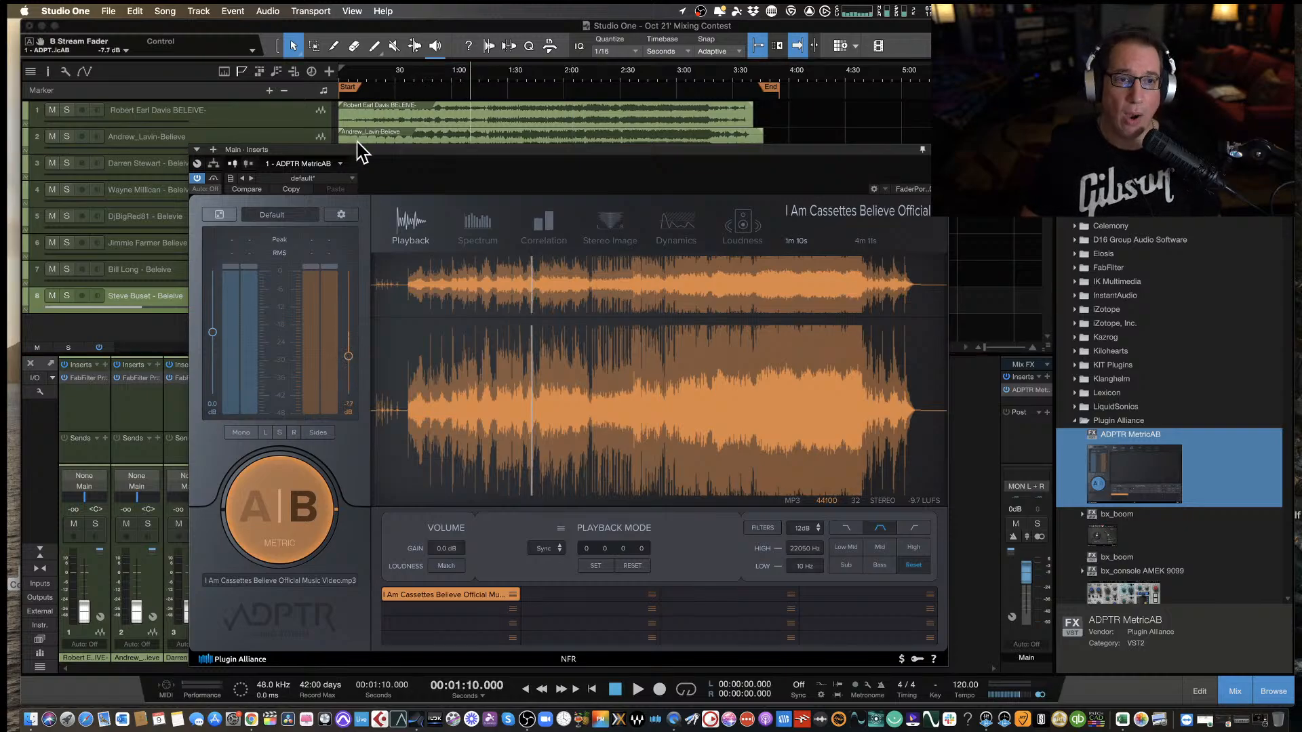
drag(367, 161, 347, 143)
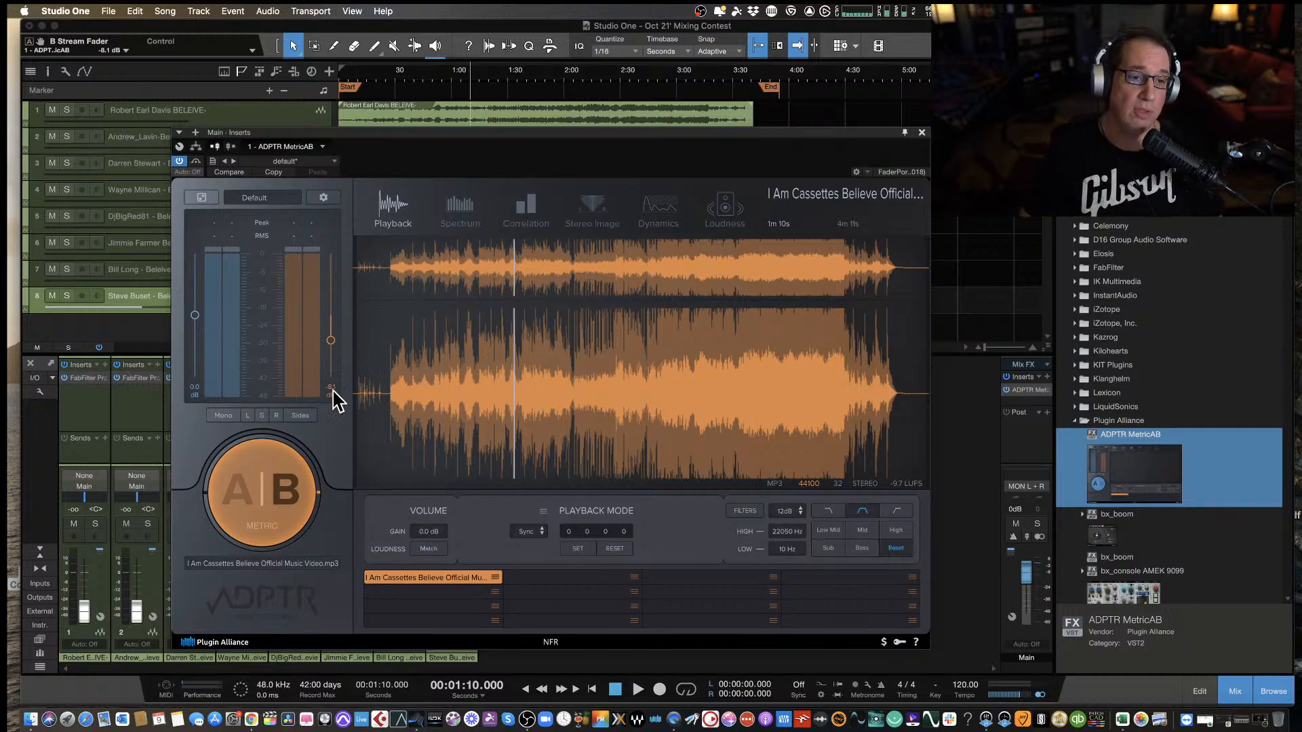
Play the mix on stream A from about 1:10, compare it with the B reference, and stop around 1:18.
click(232, 467)
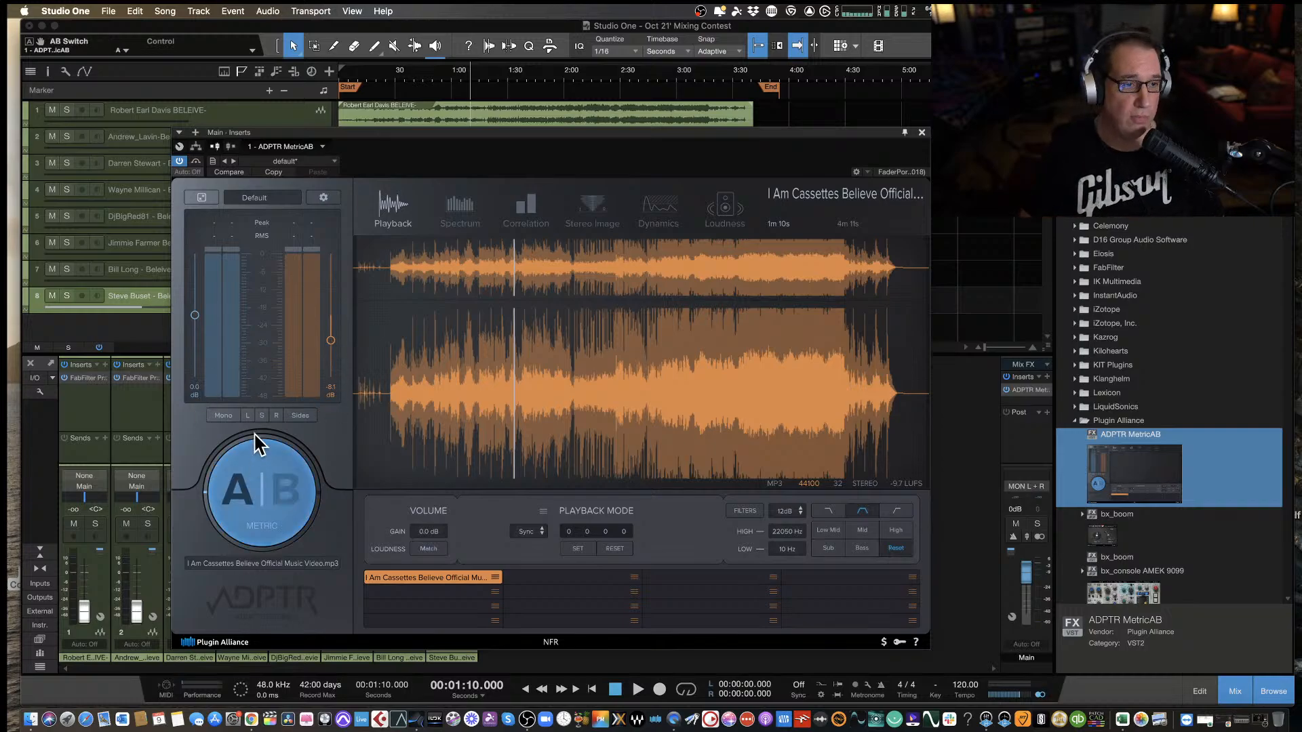
drag(358, 144, 314, 148)
key(space)
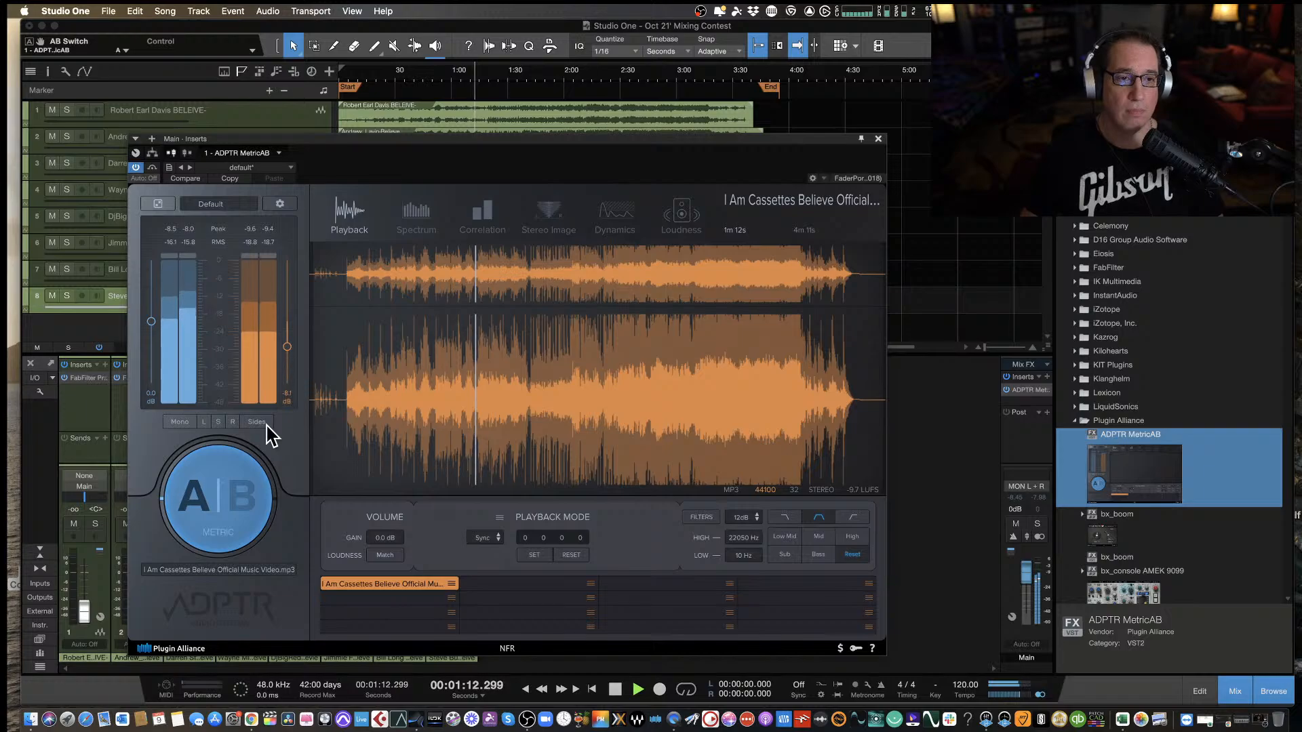
click(243, 498)
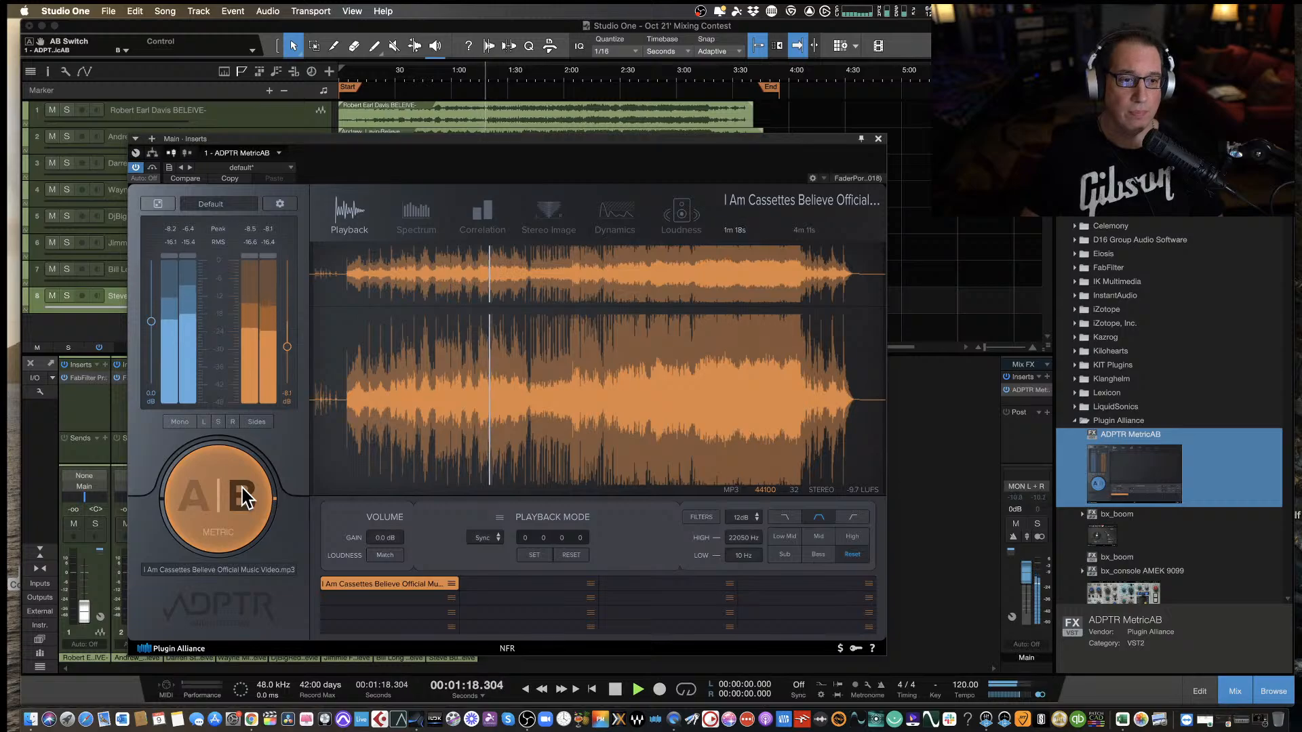
click(242, 498)
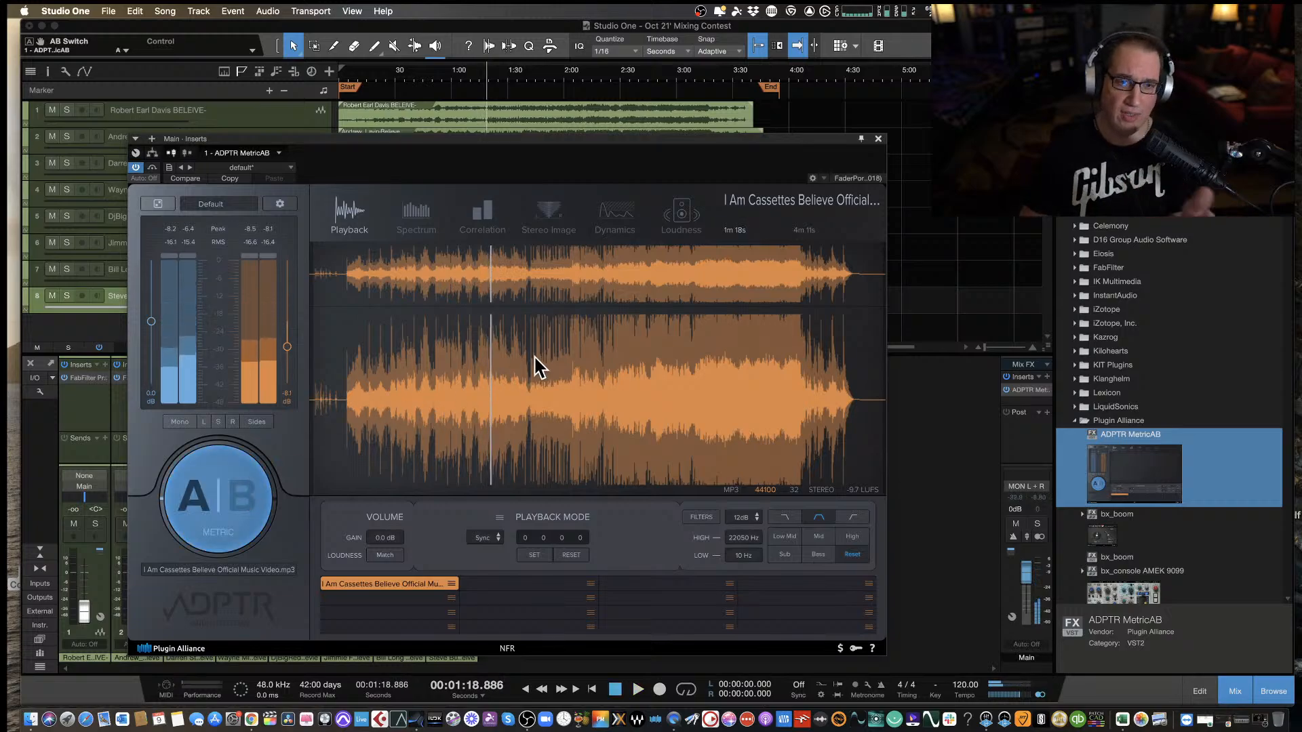
Resume playback on stream A from about 1:18 and switch to the B reference around 1:25 to compare them.
click(246, 479)
click(207, 516)
key(space)
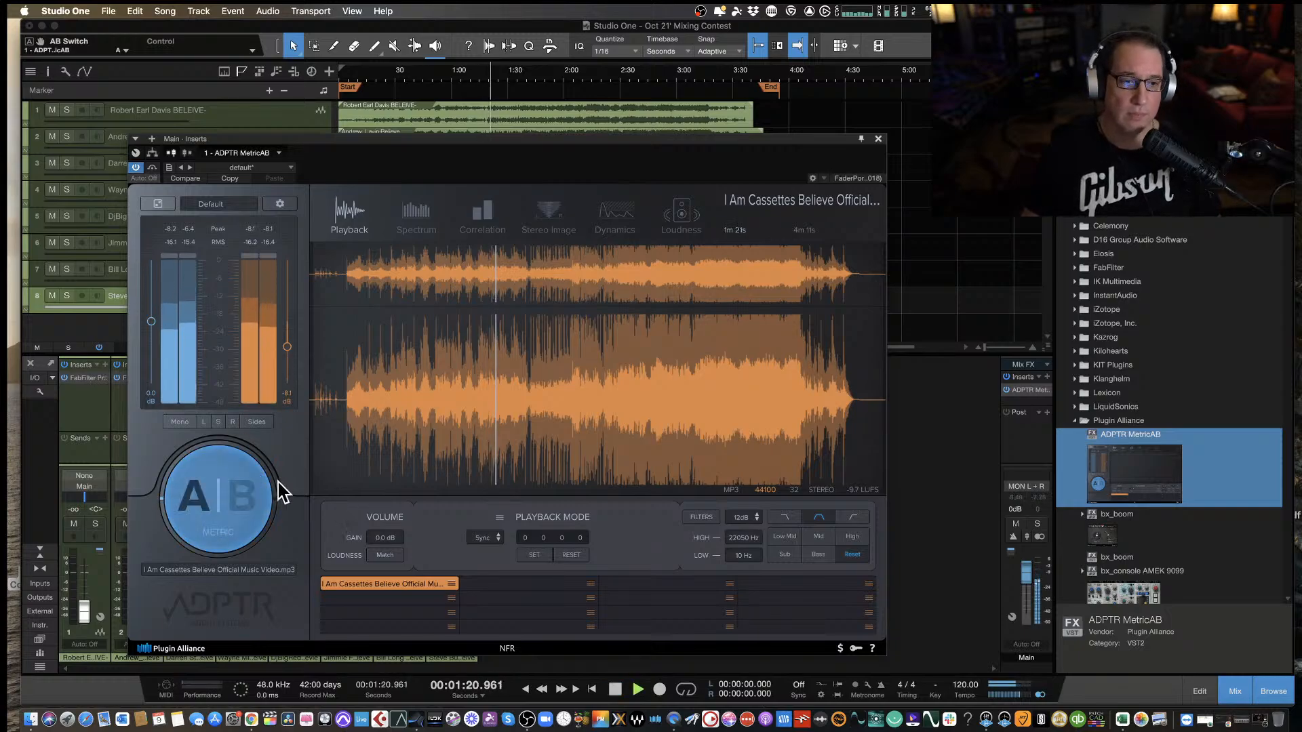
click(226, 500)
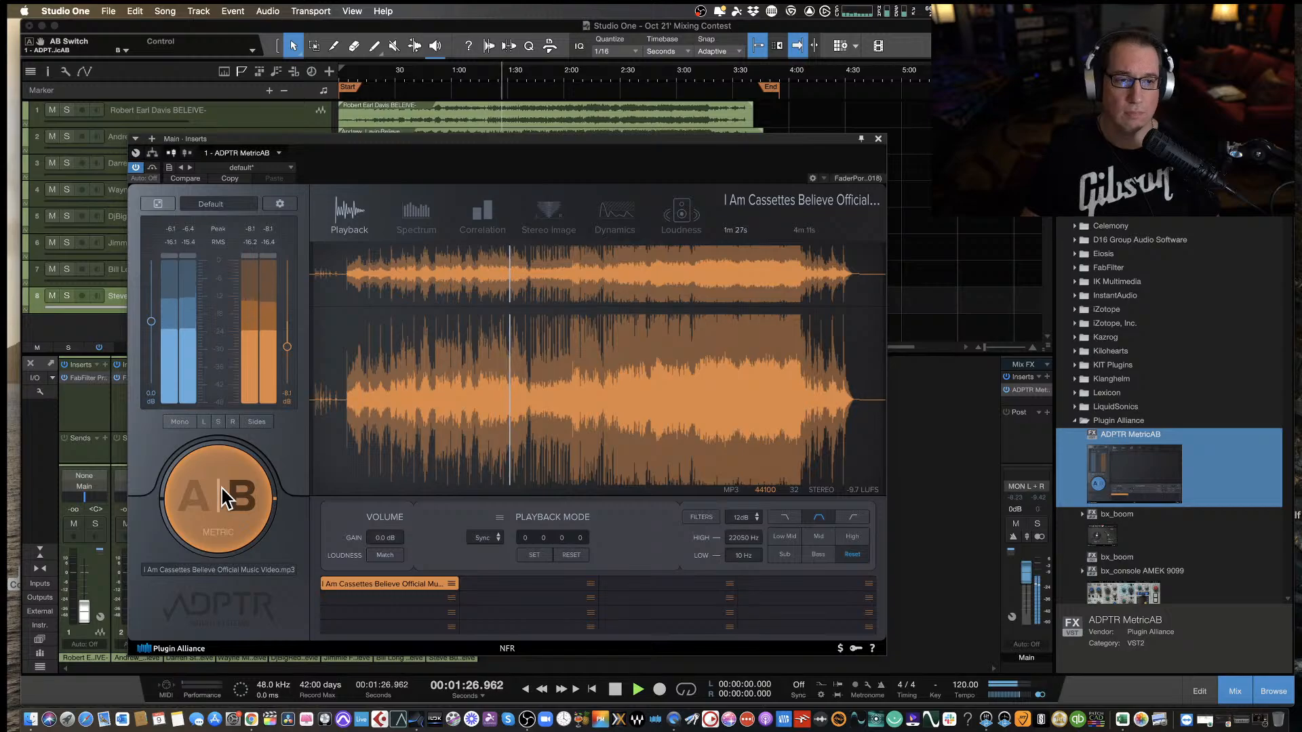
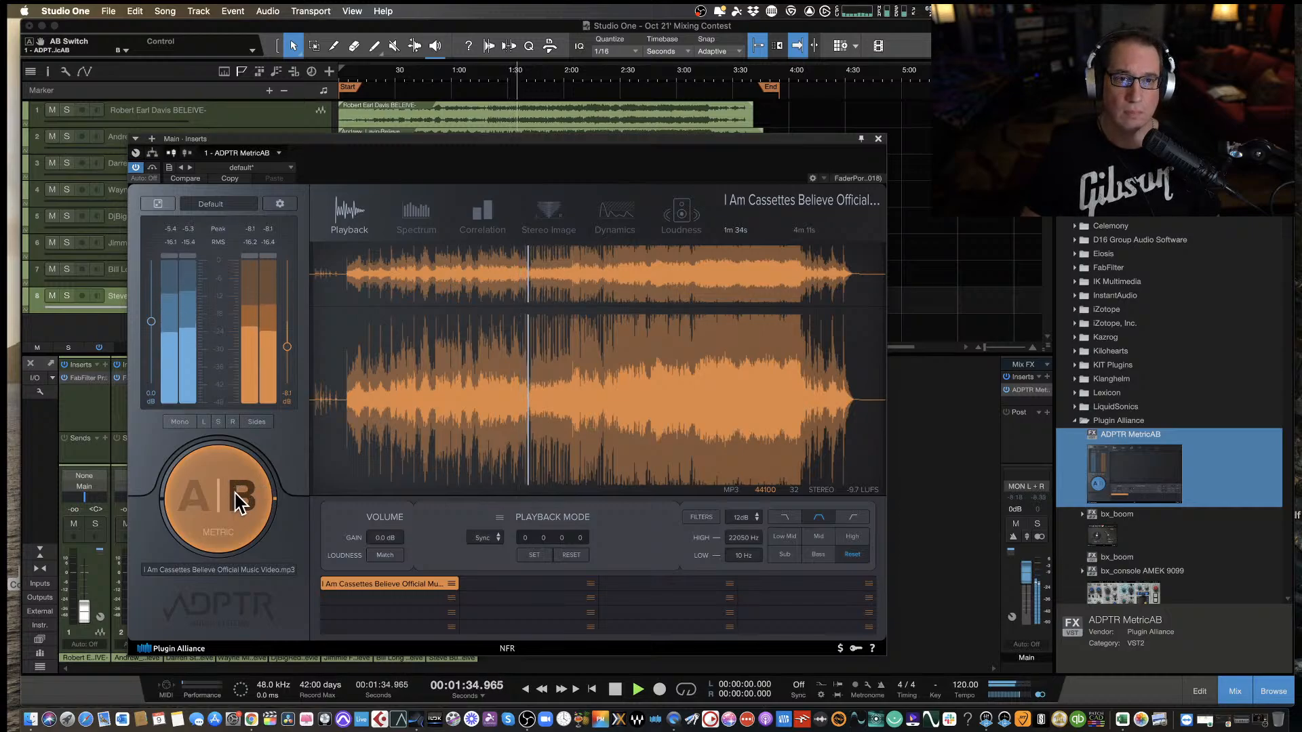
Stop playback, close the MetricAB window, and shift the audio clip on track 8 to start at about 0:13.
key(space)
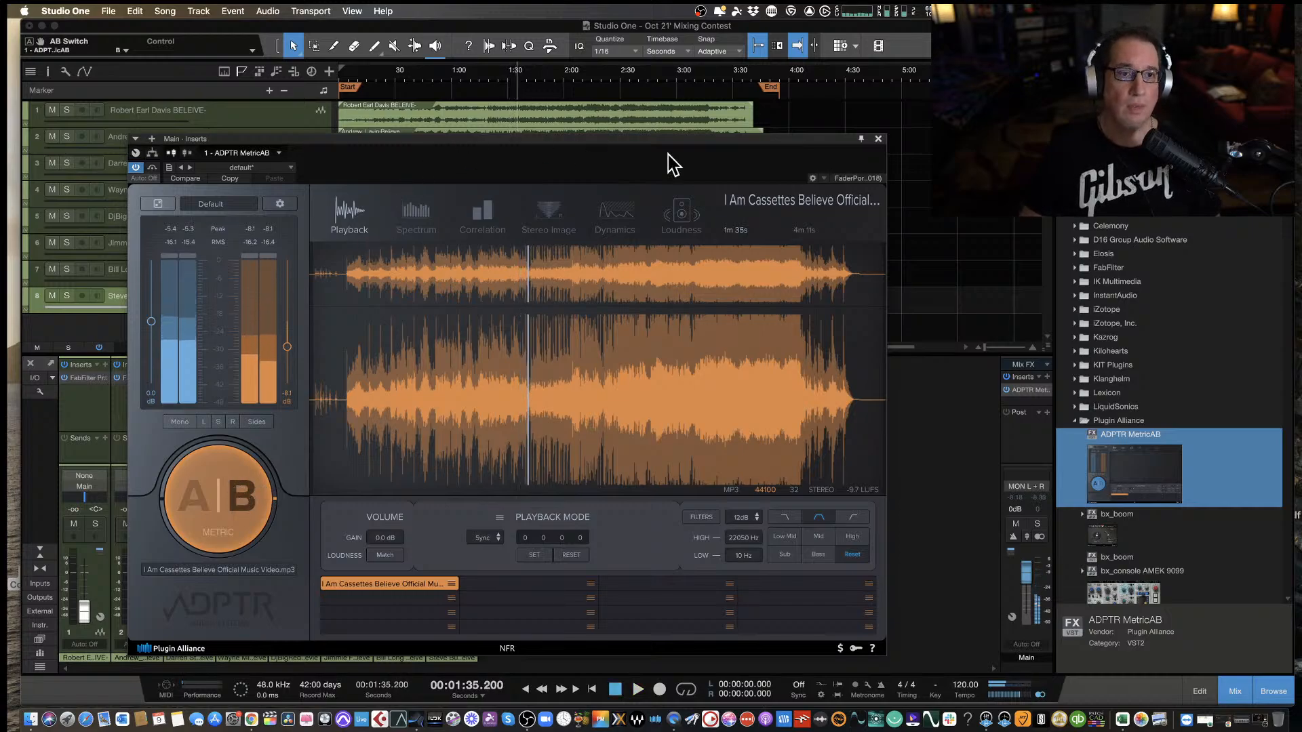
click(879, 138)
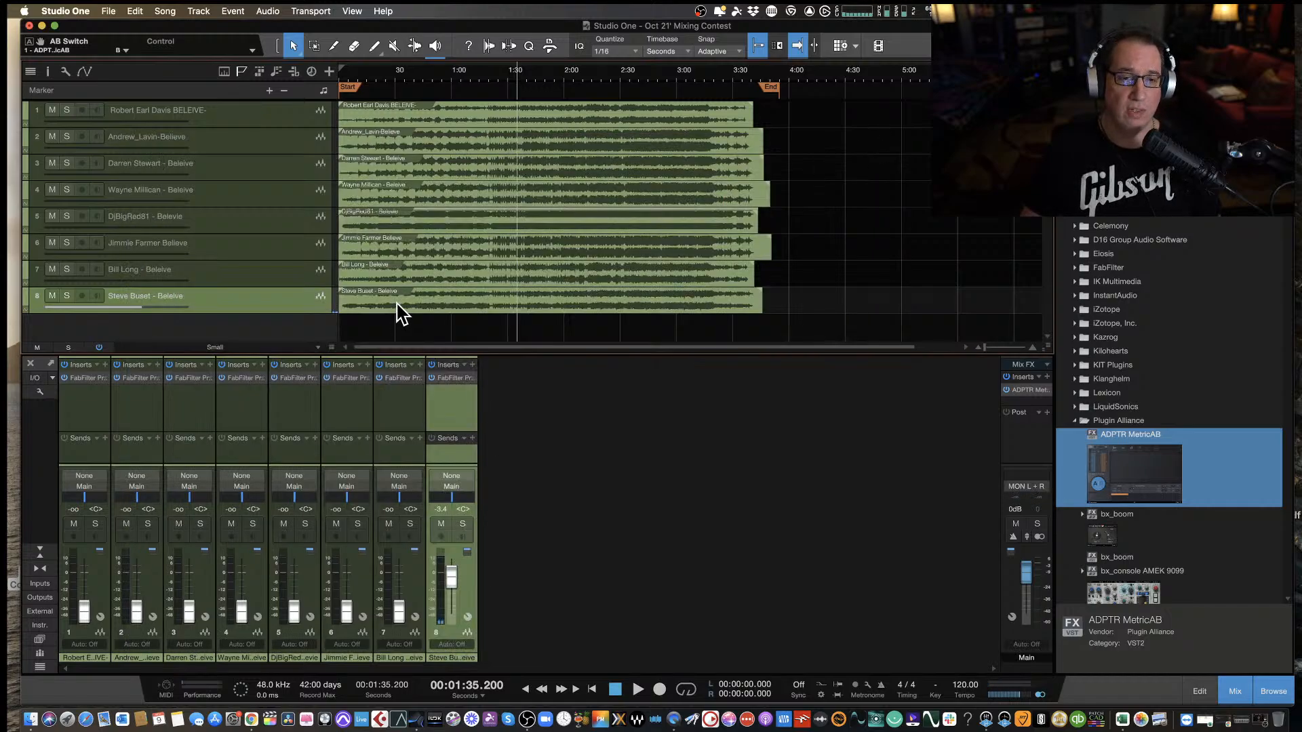
drag(400, 312, 425, 298)
Play from about 1:35, compare streams A and B in MetricAB while raising the B stream fader to about -7.1 dB, and stop around 1:49.
key(space)
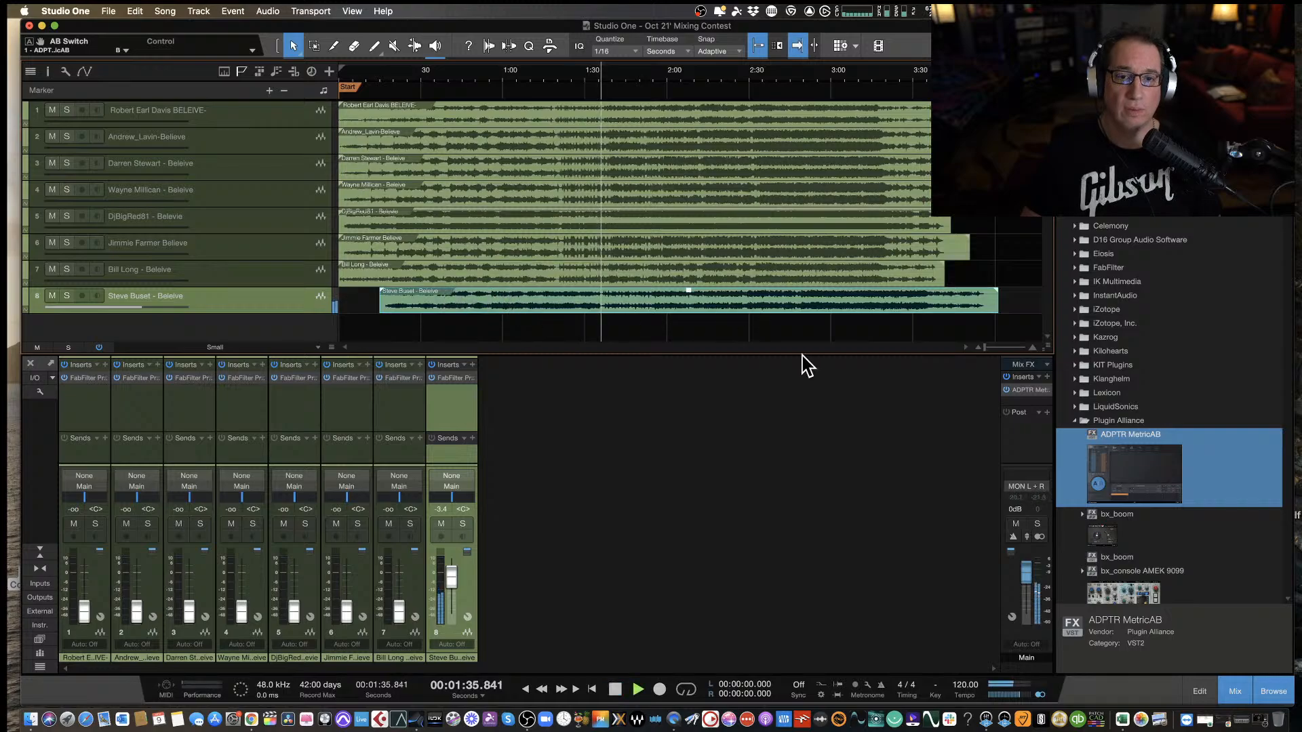
click(1027, 391)
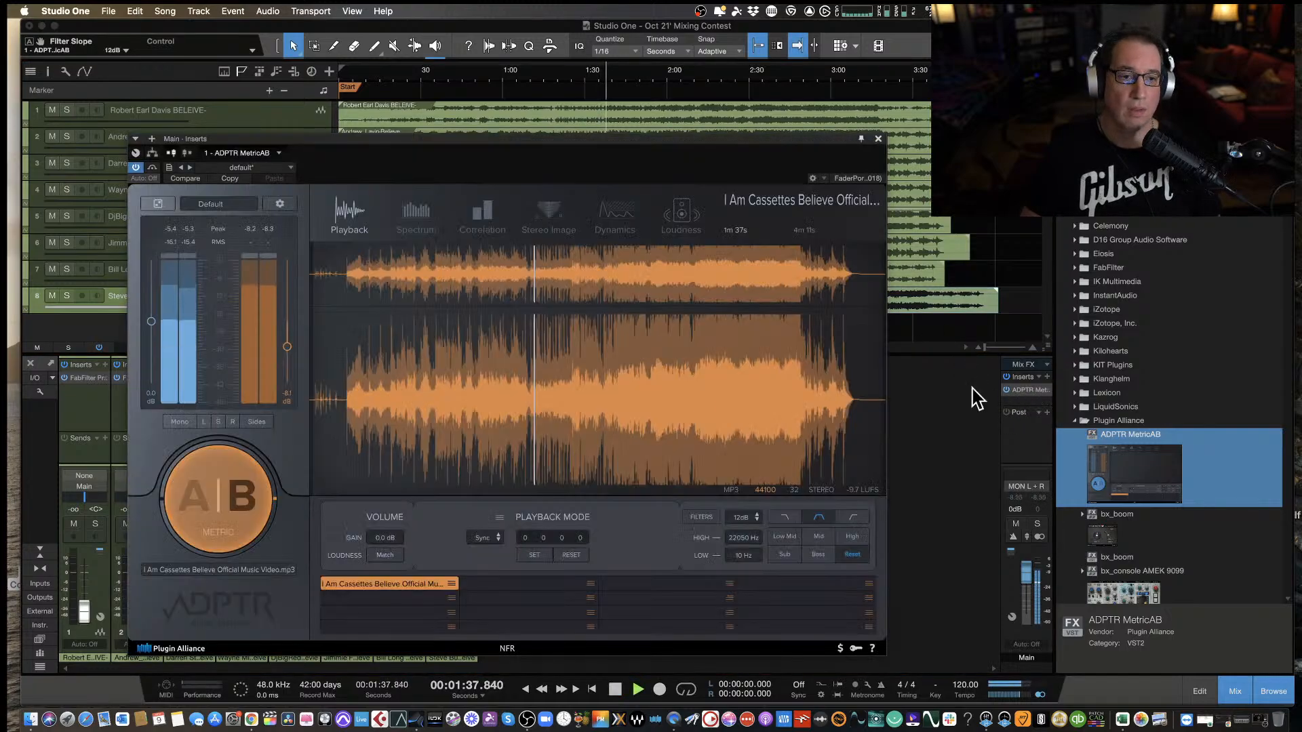
click(217, 519)
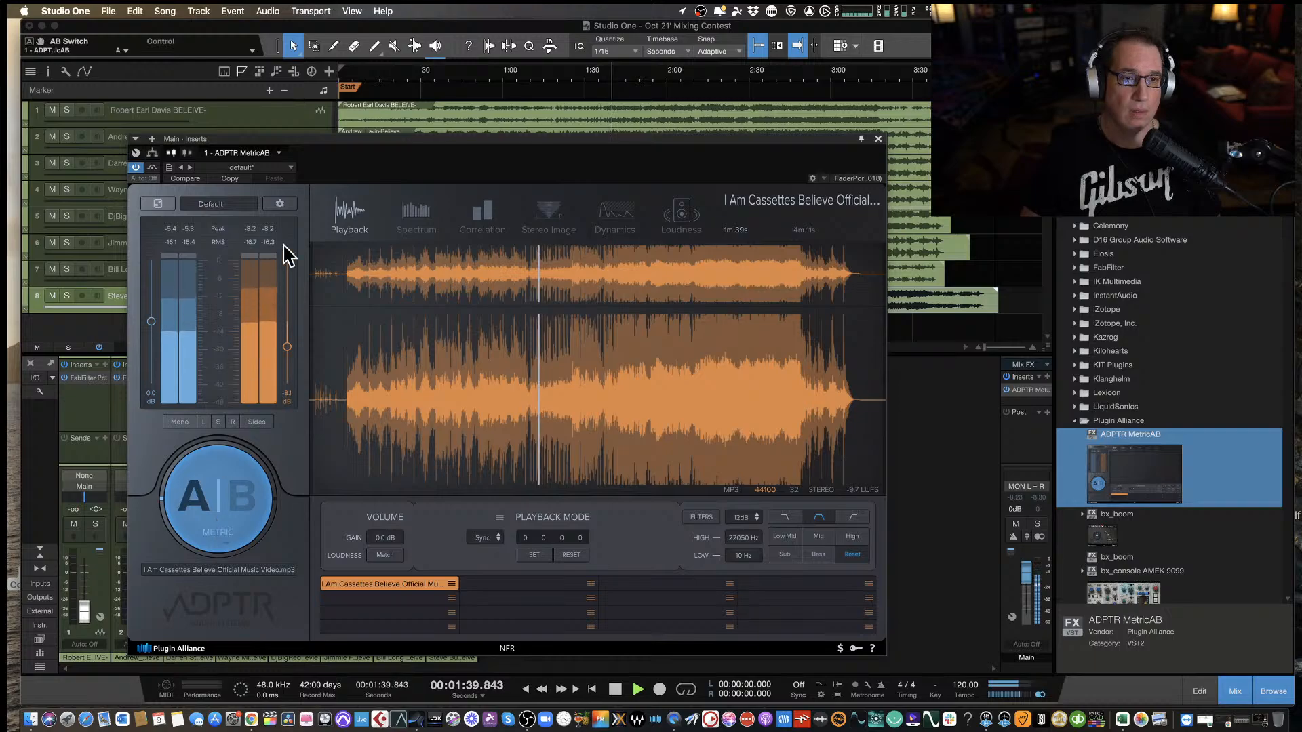
drag(319, 152, 297, 114)
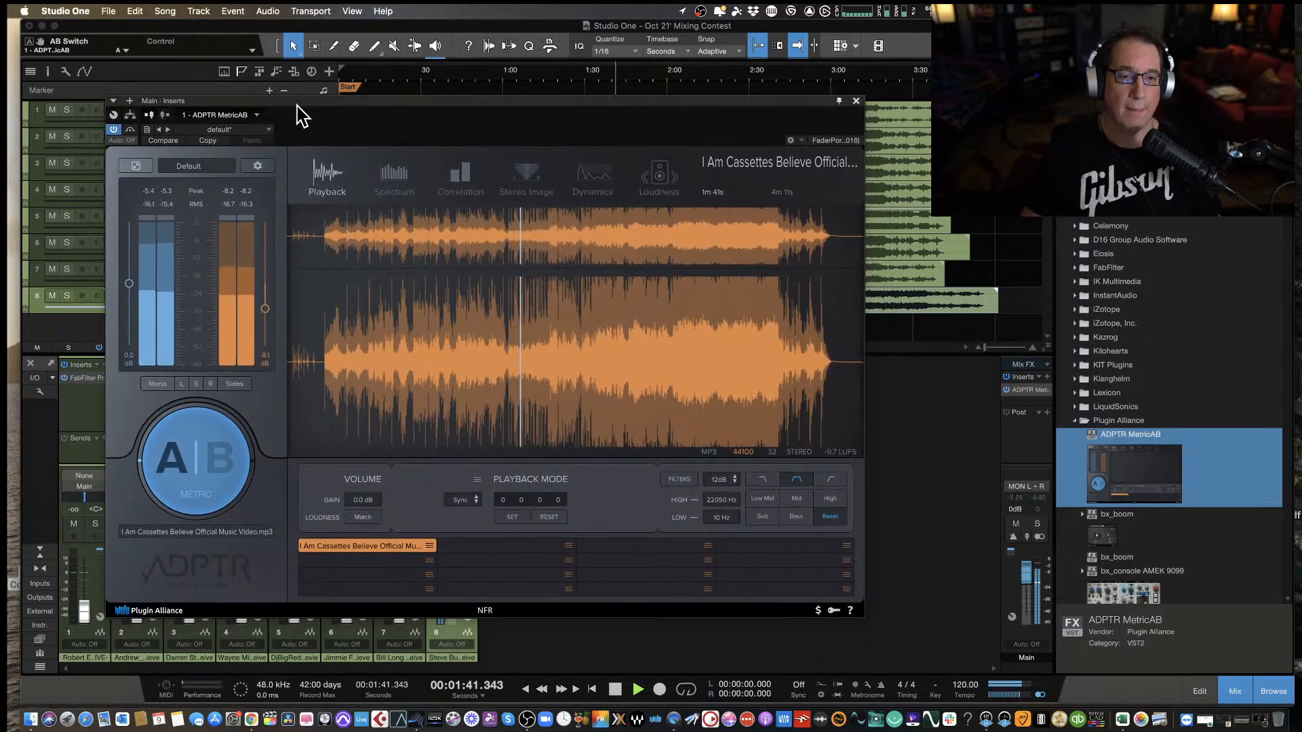
click(196, 488)
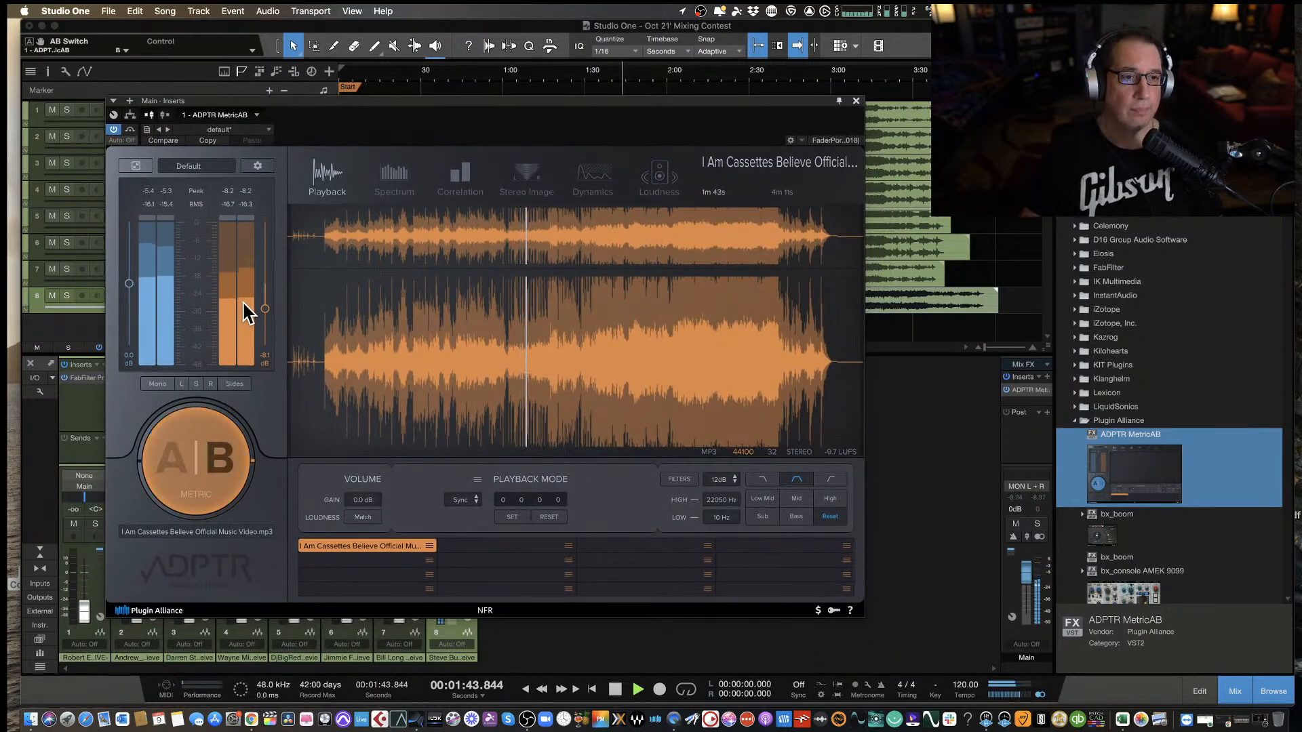
drag(266, 306, 264, 301)
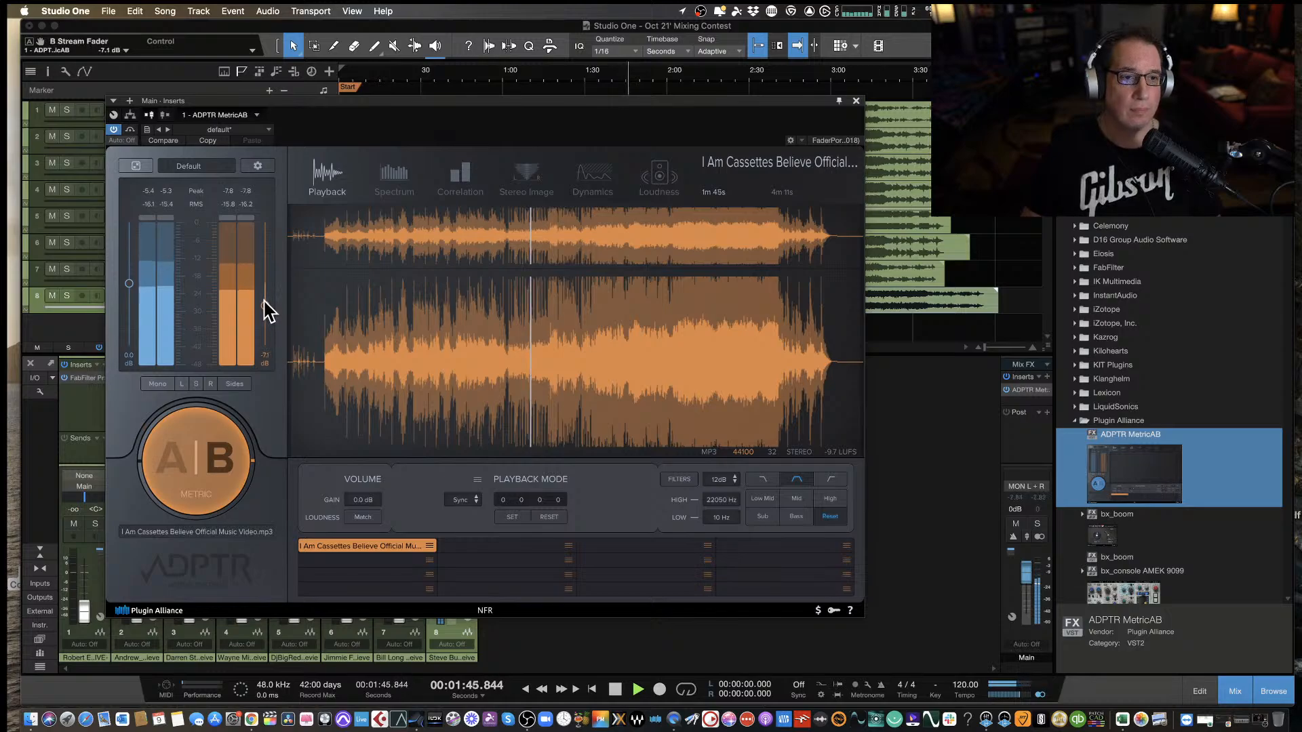
click(183, 466)
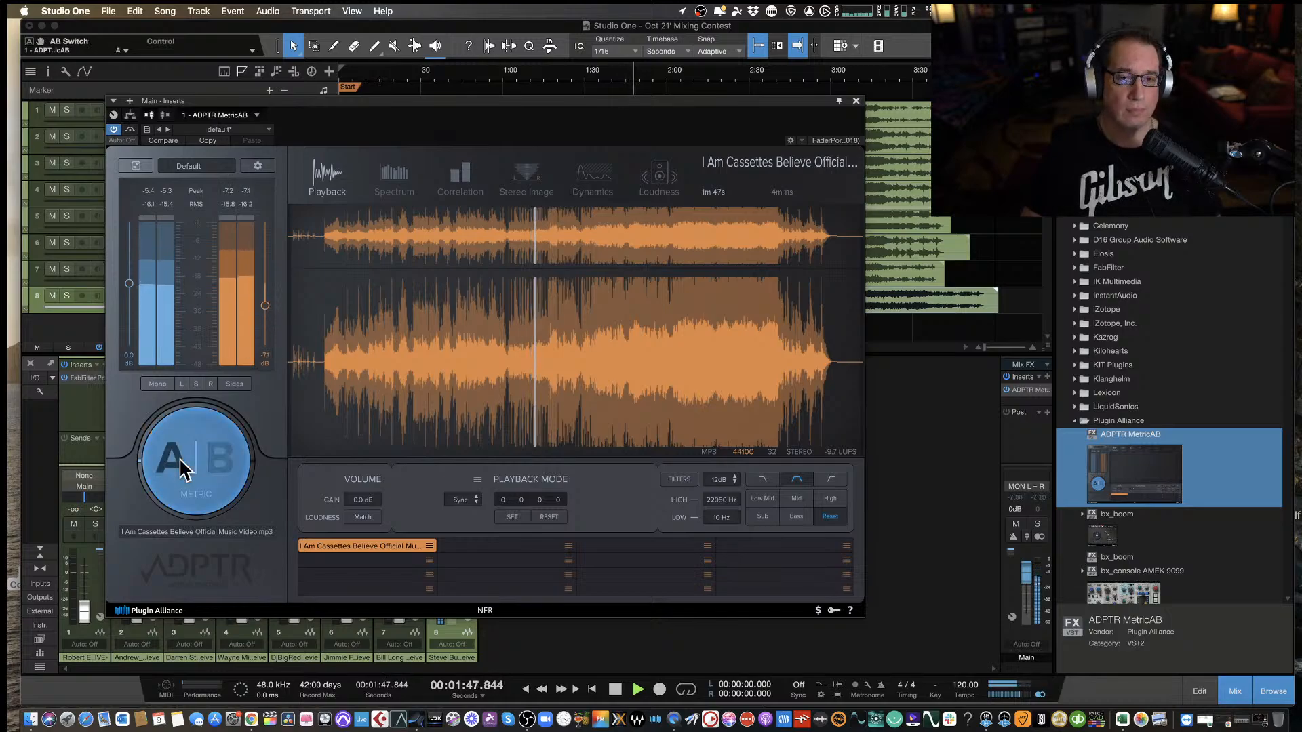
key(space)
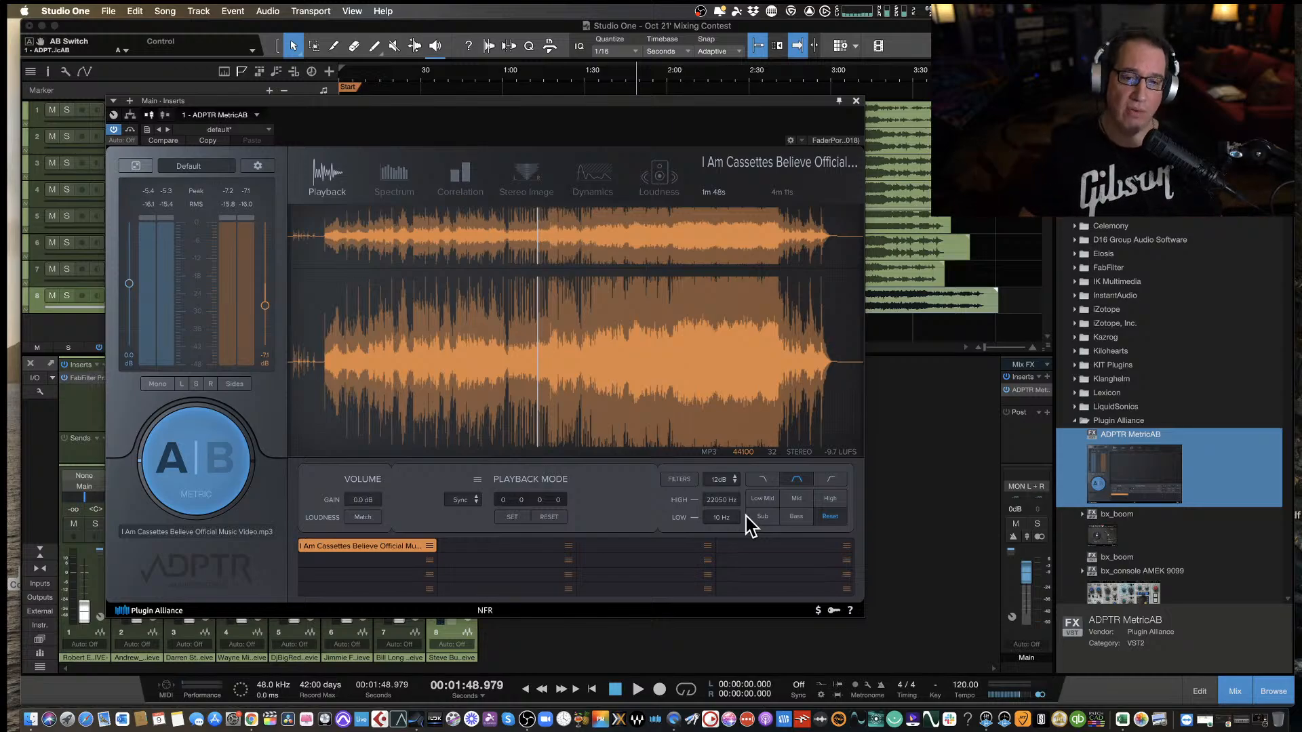
Apply the Low Mid filter preset in MetricAB and show the Spectrum view.
drag(562, 115, 547, 105)
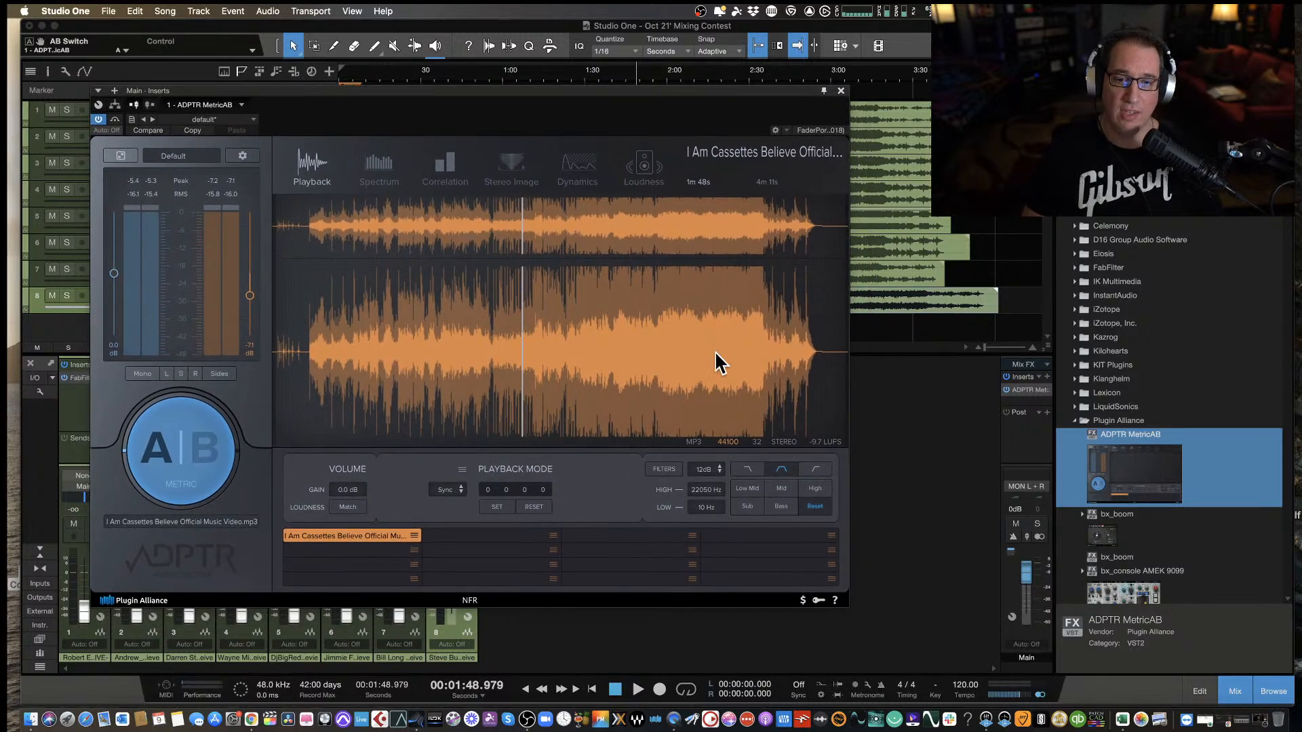
click(749, 489)
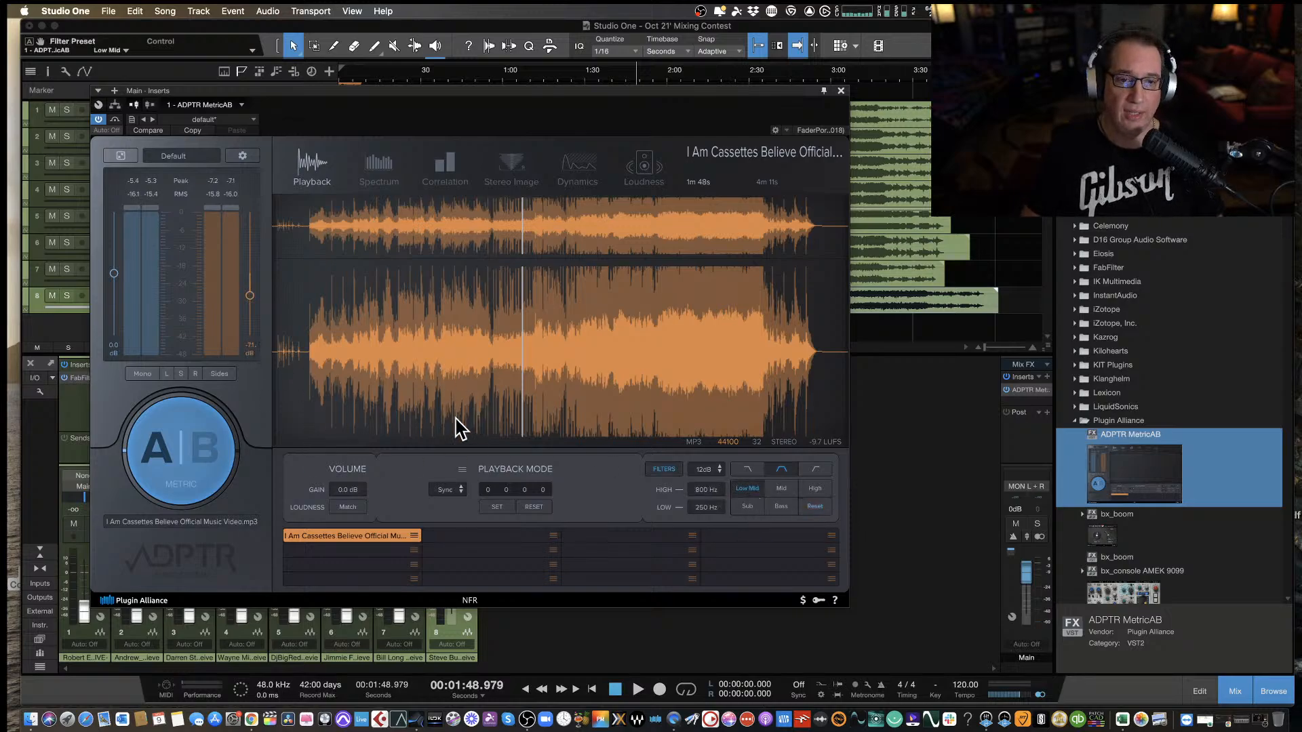
click(377, 165)
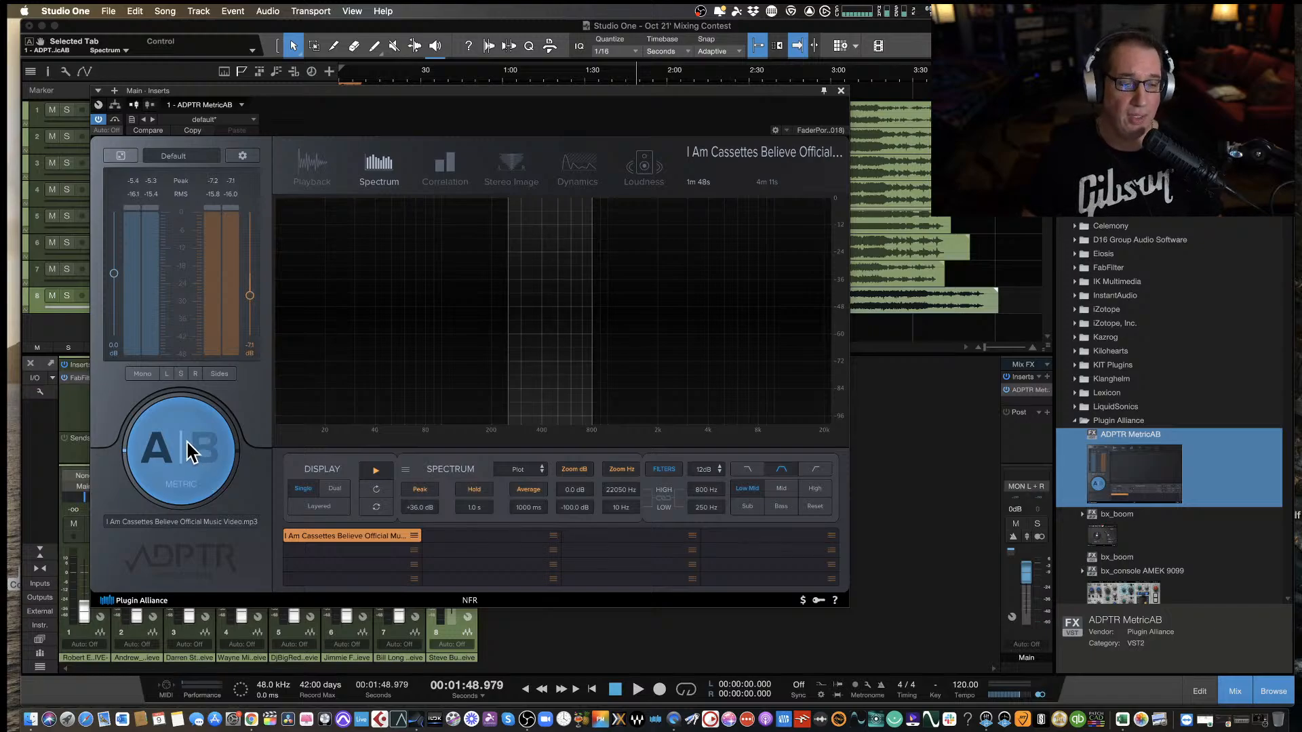
Play from about 1:49 with the low-mid filter, alternate between streams A and B to compare them, and stop around 2:05 on A.
key(space)
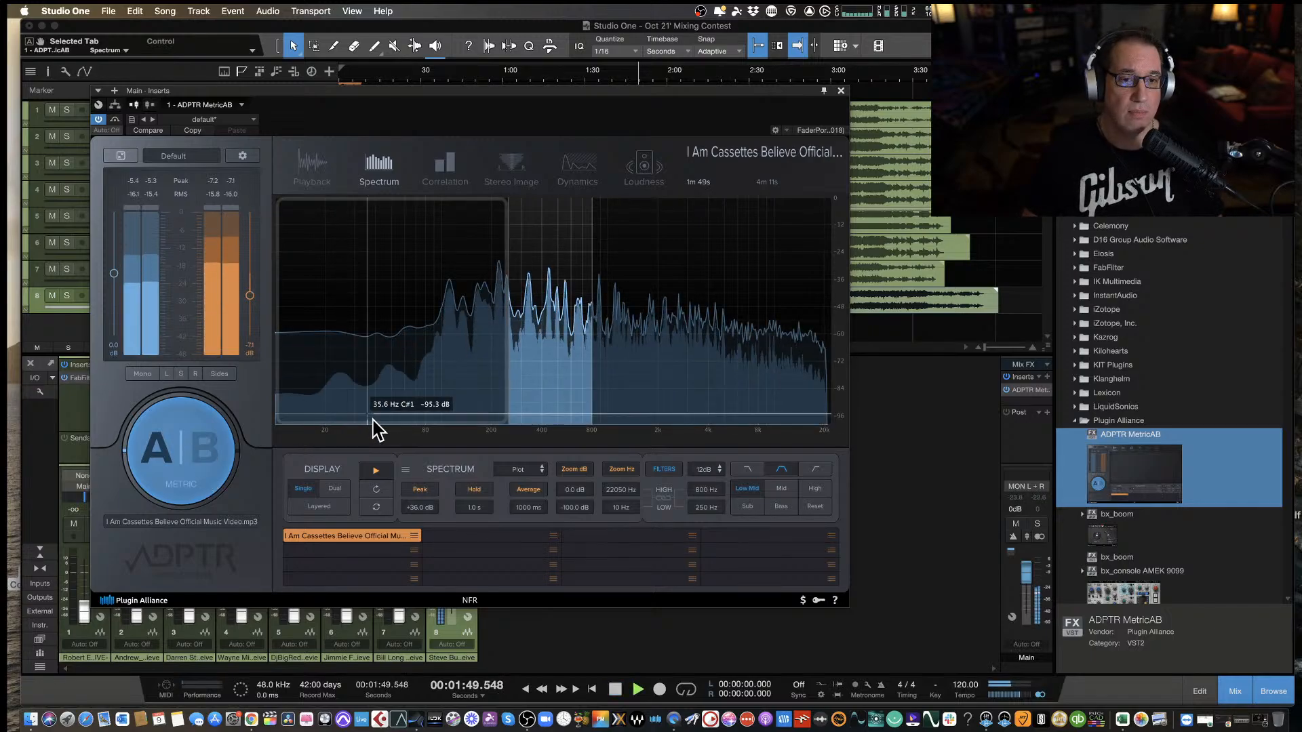
click(197, 458)
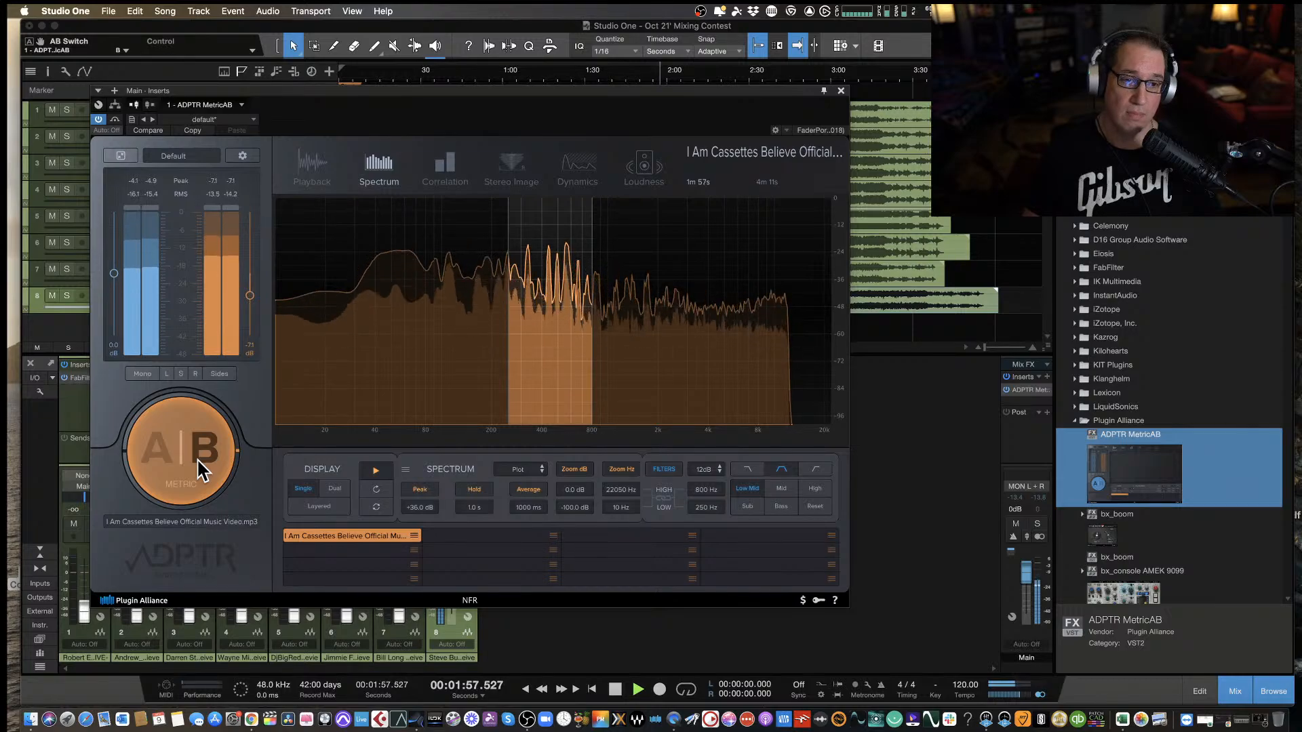
click(197, 458)
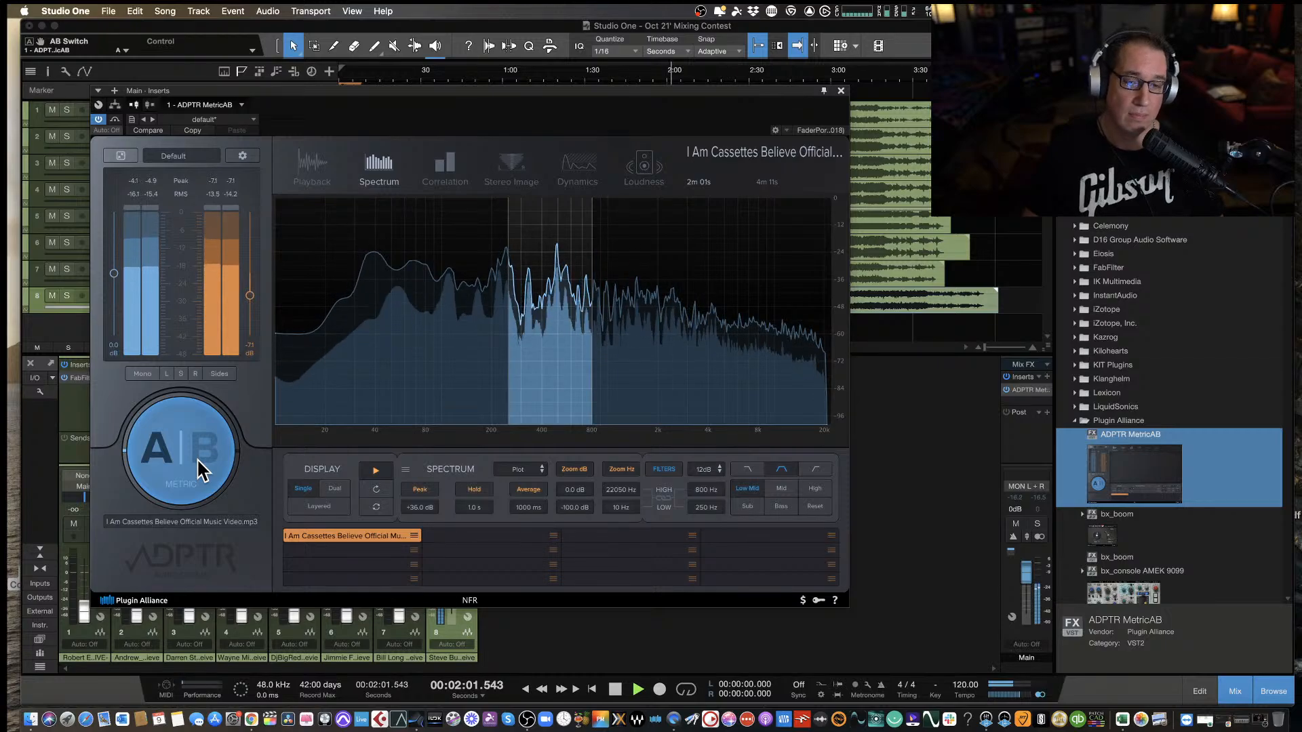
click(196, 458)
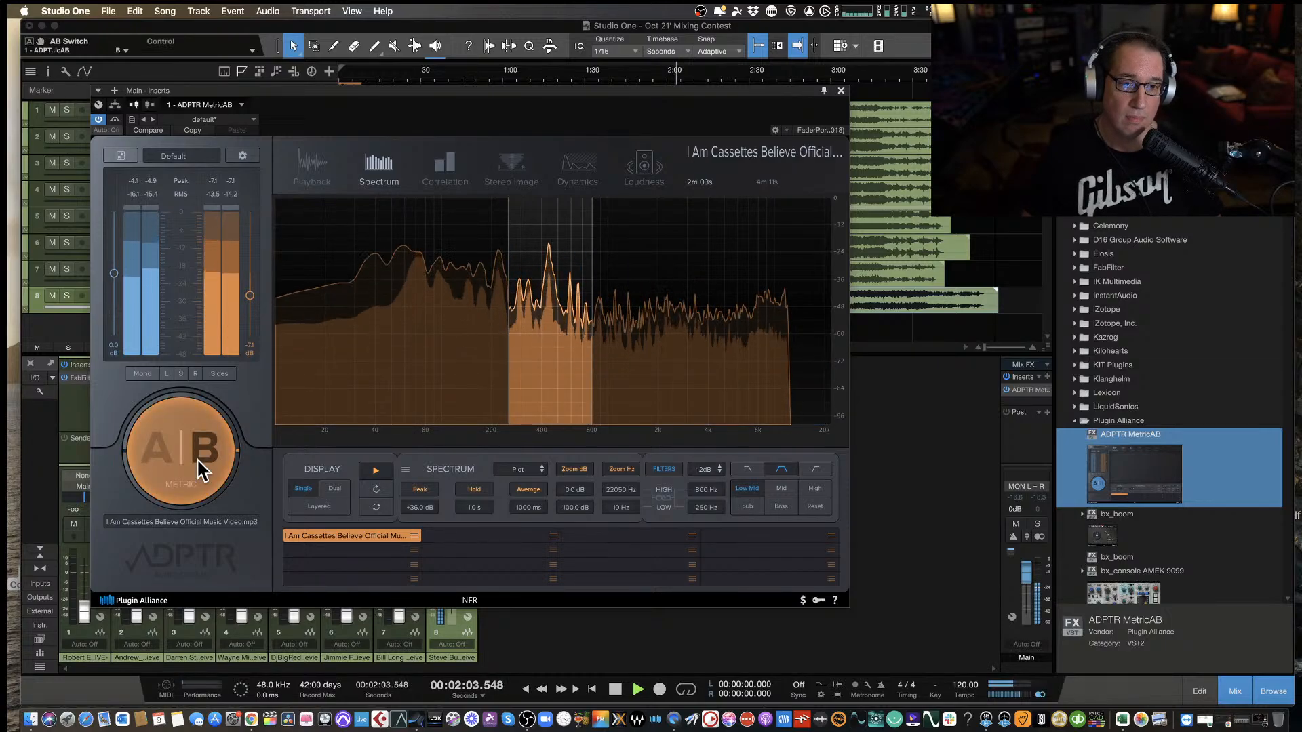
click(197, 459)
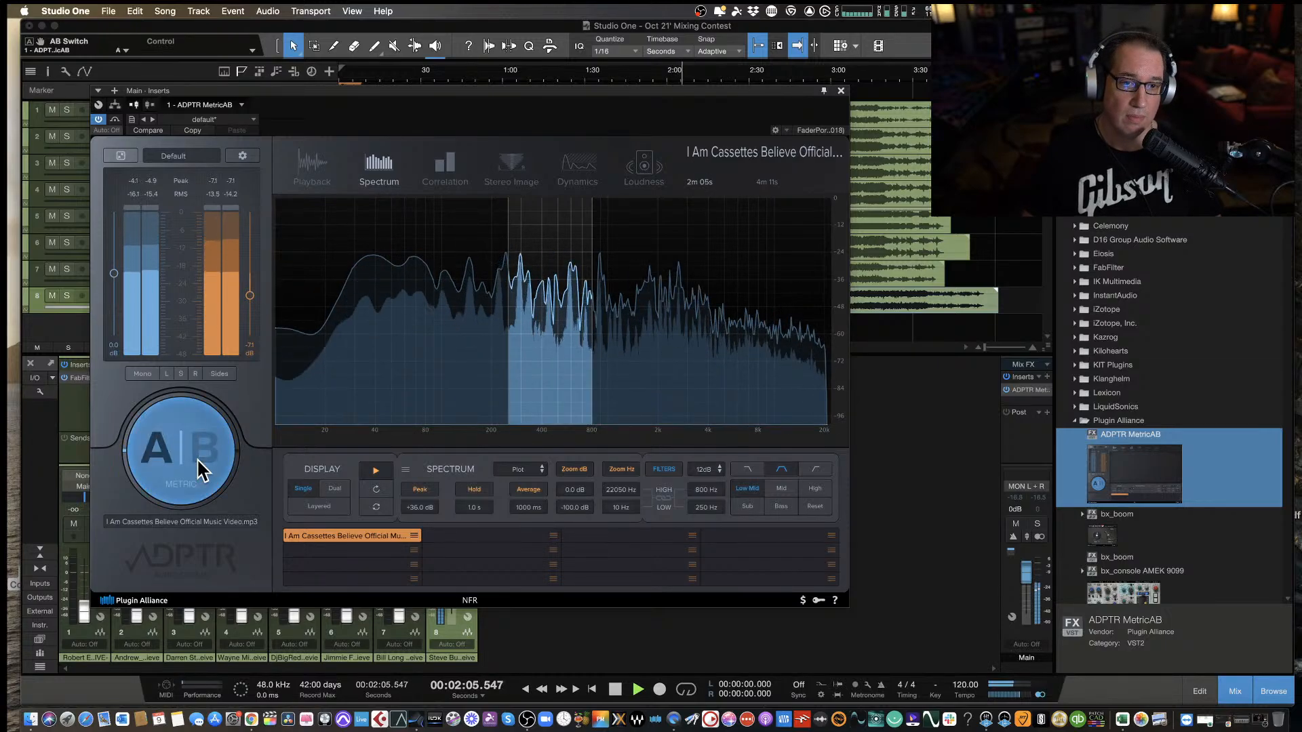
key(space)
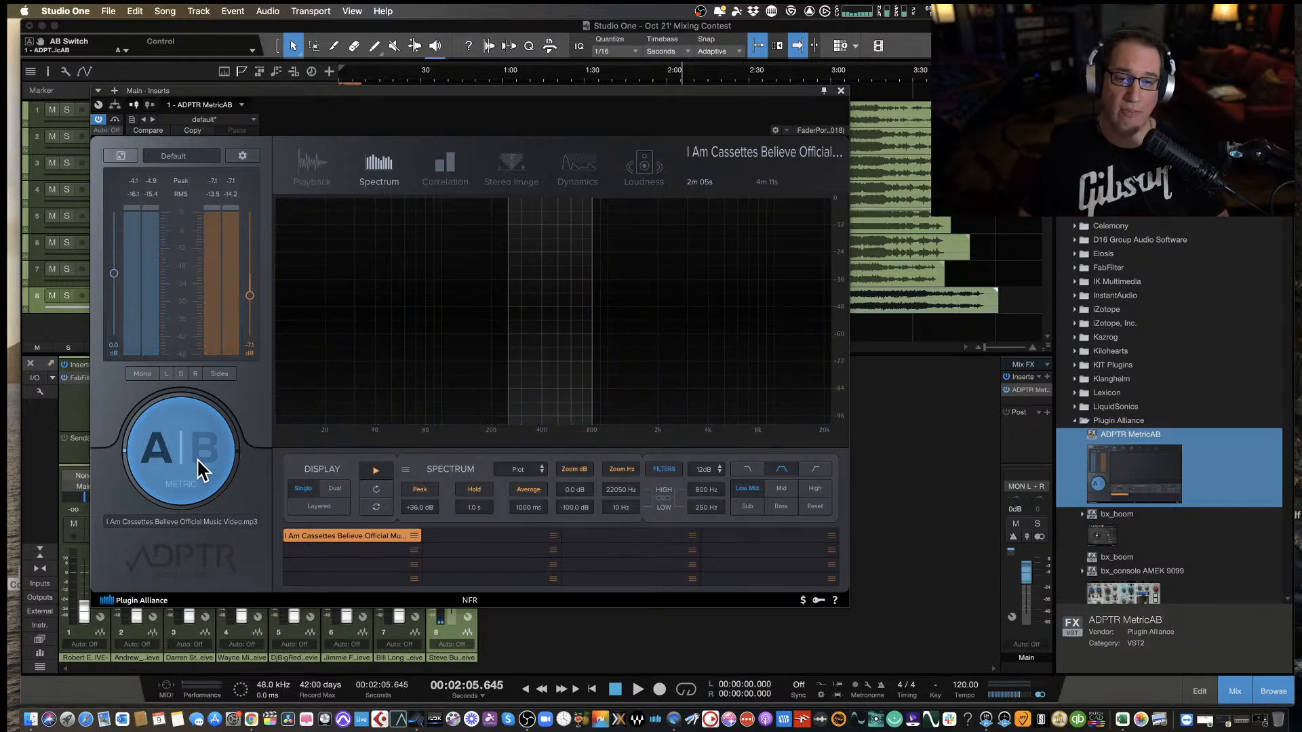
Apply the Bass filter preset and play from about 2:05, alternating between streams A and B to compare their low end.
click(781, 506)
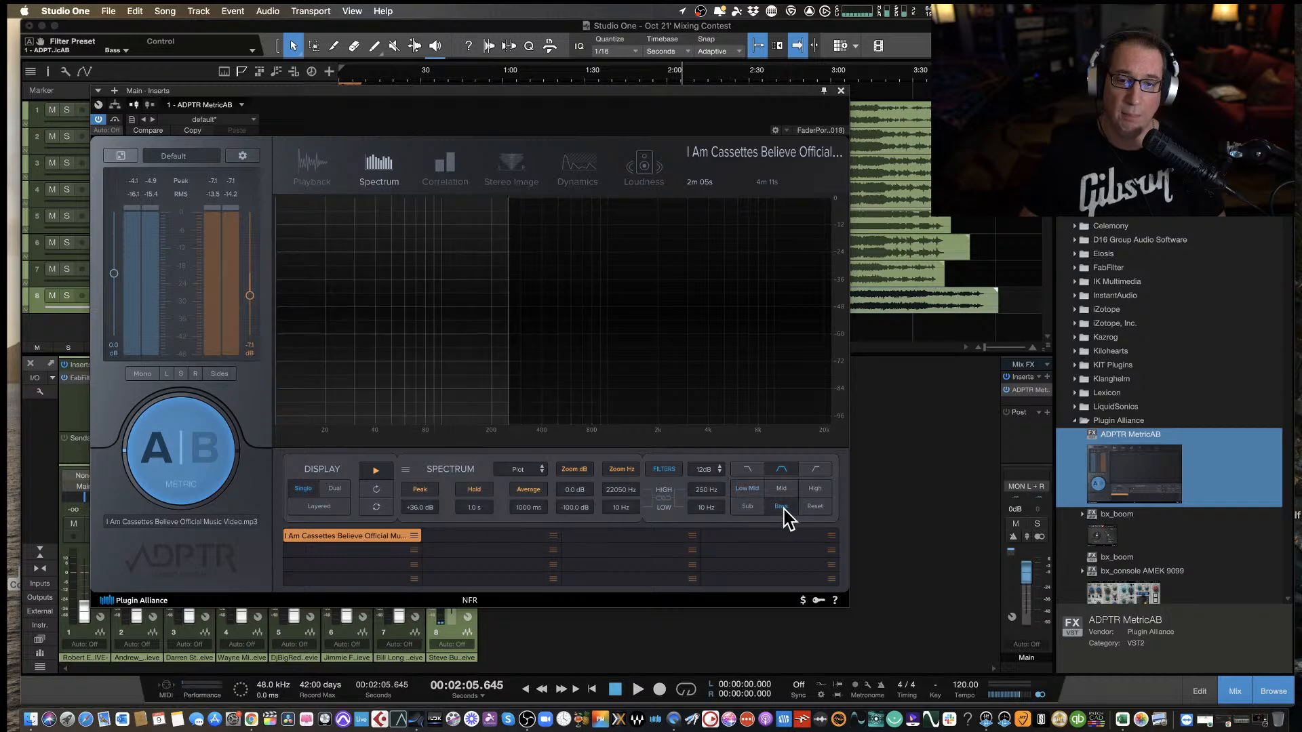
key(space)
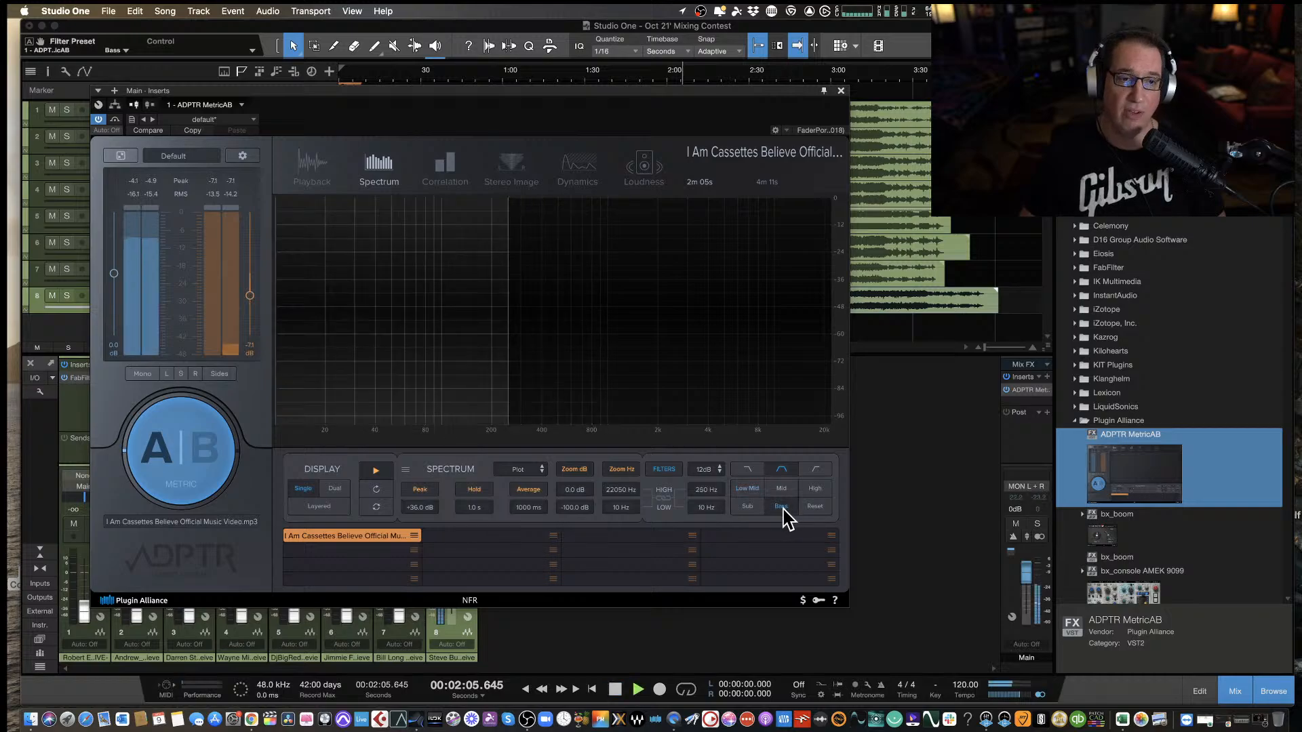
click(175, 457)
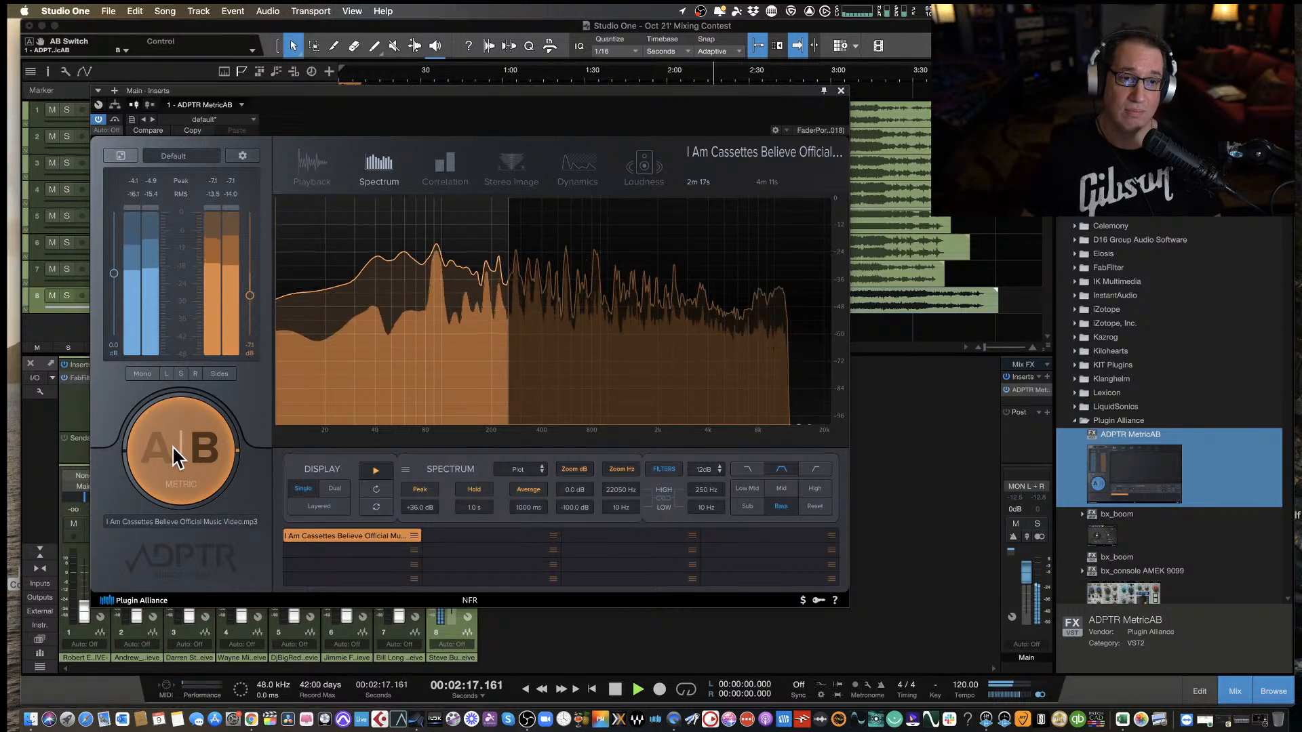
click(178, 458)
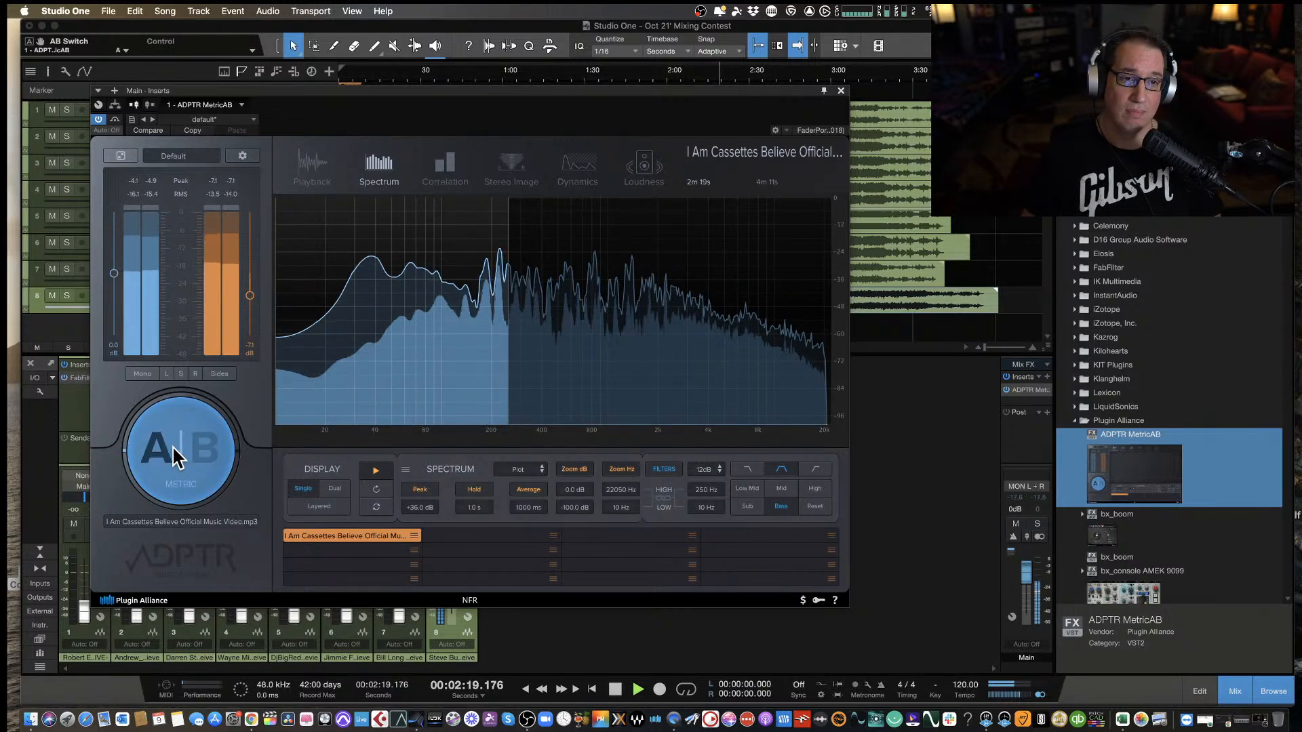
click(178, 458)
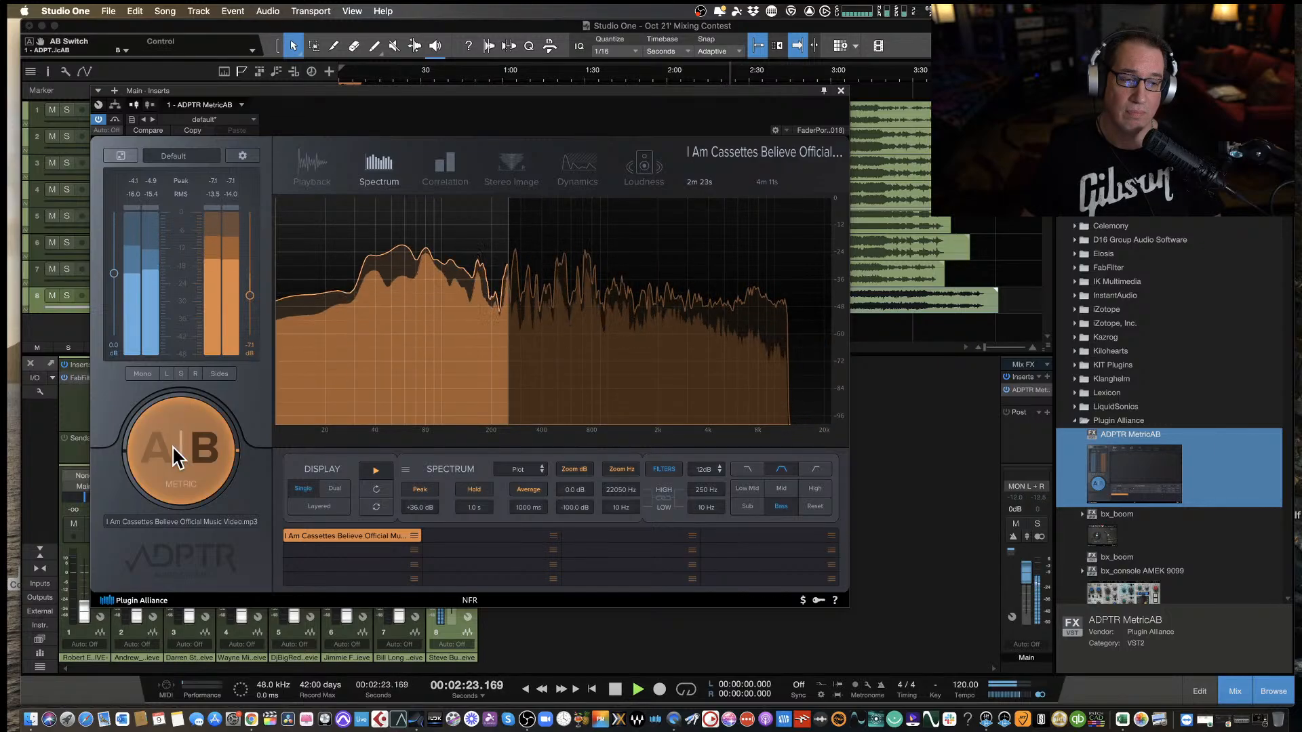
click(178, 458)
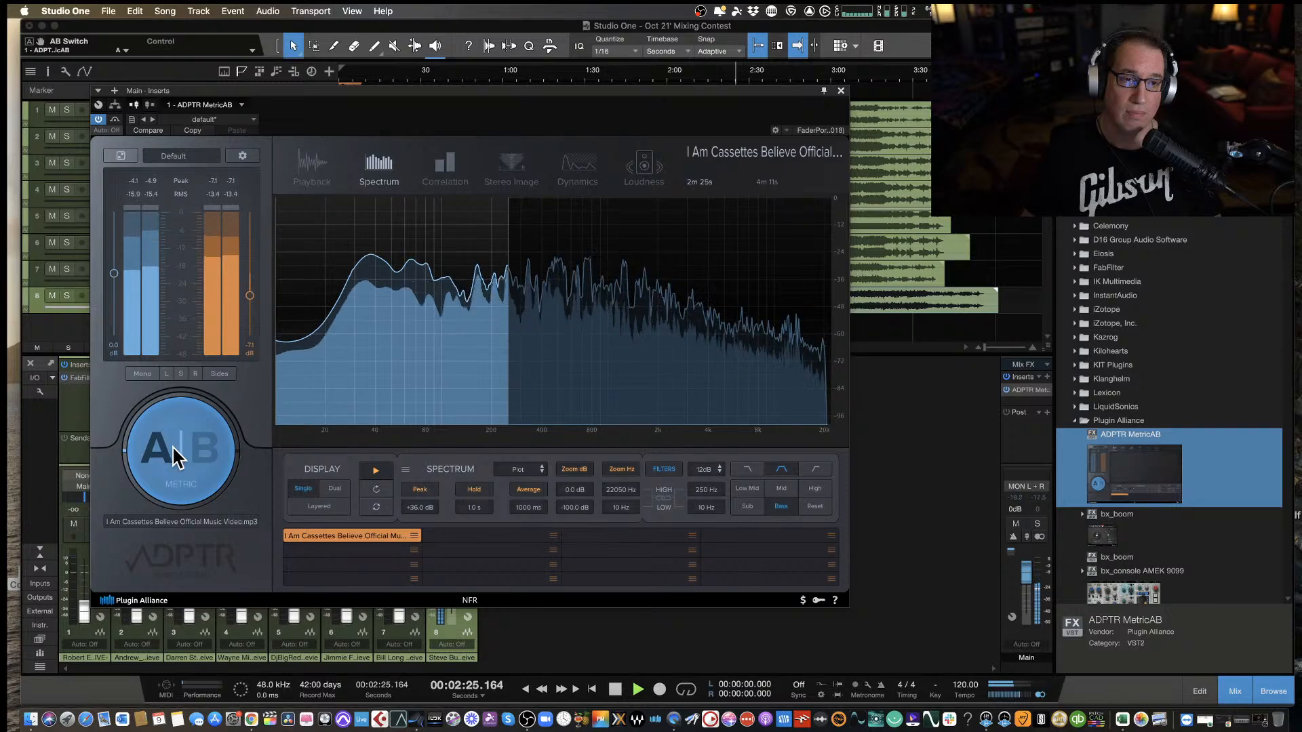
Apply the Sub filter preset, compare the sub range of streams A and B during playback, and stop around 2:36.
click(748, 507)
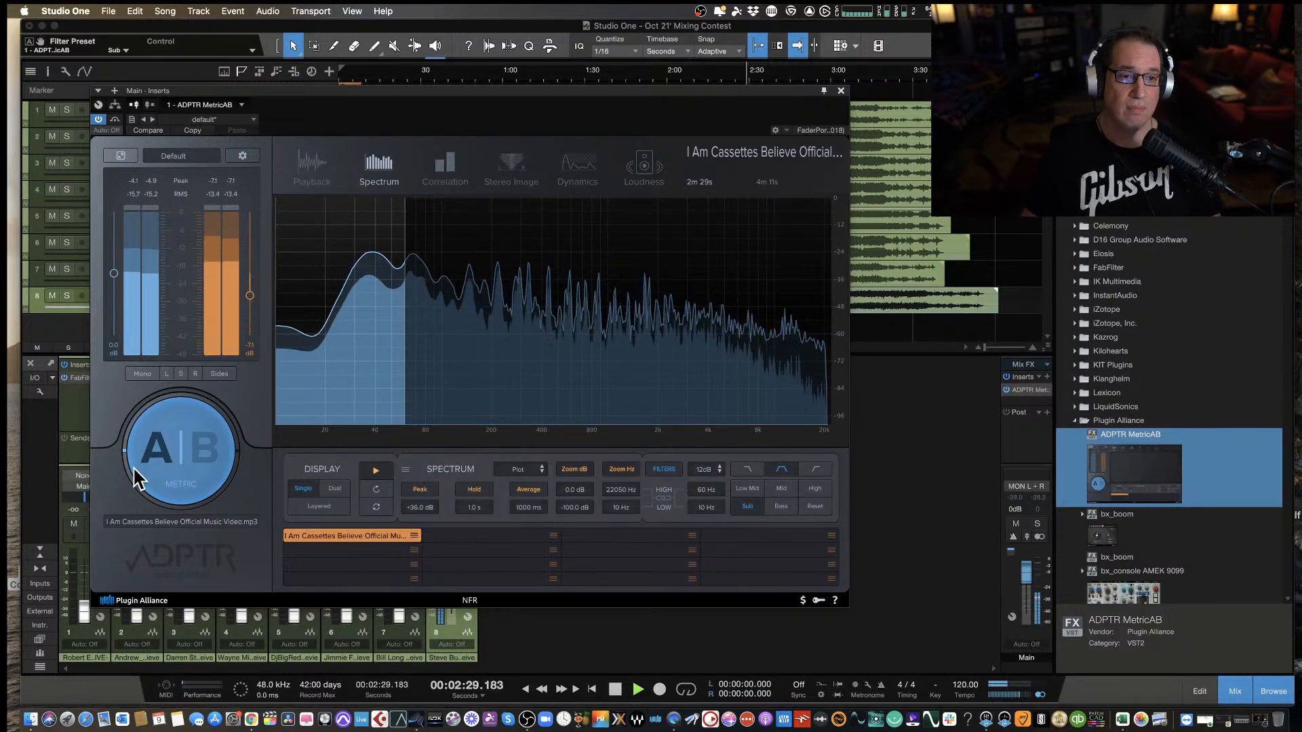
click(174, 466)
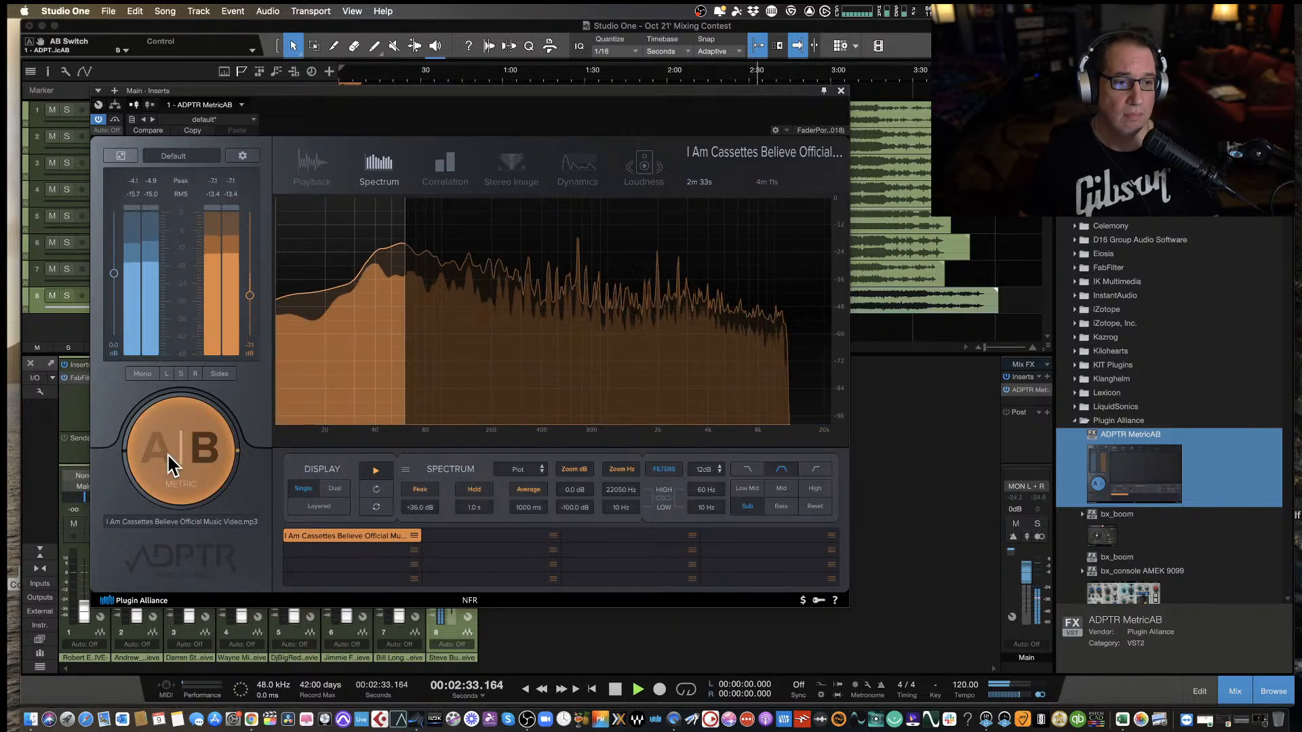
click(171, 462)
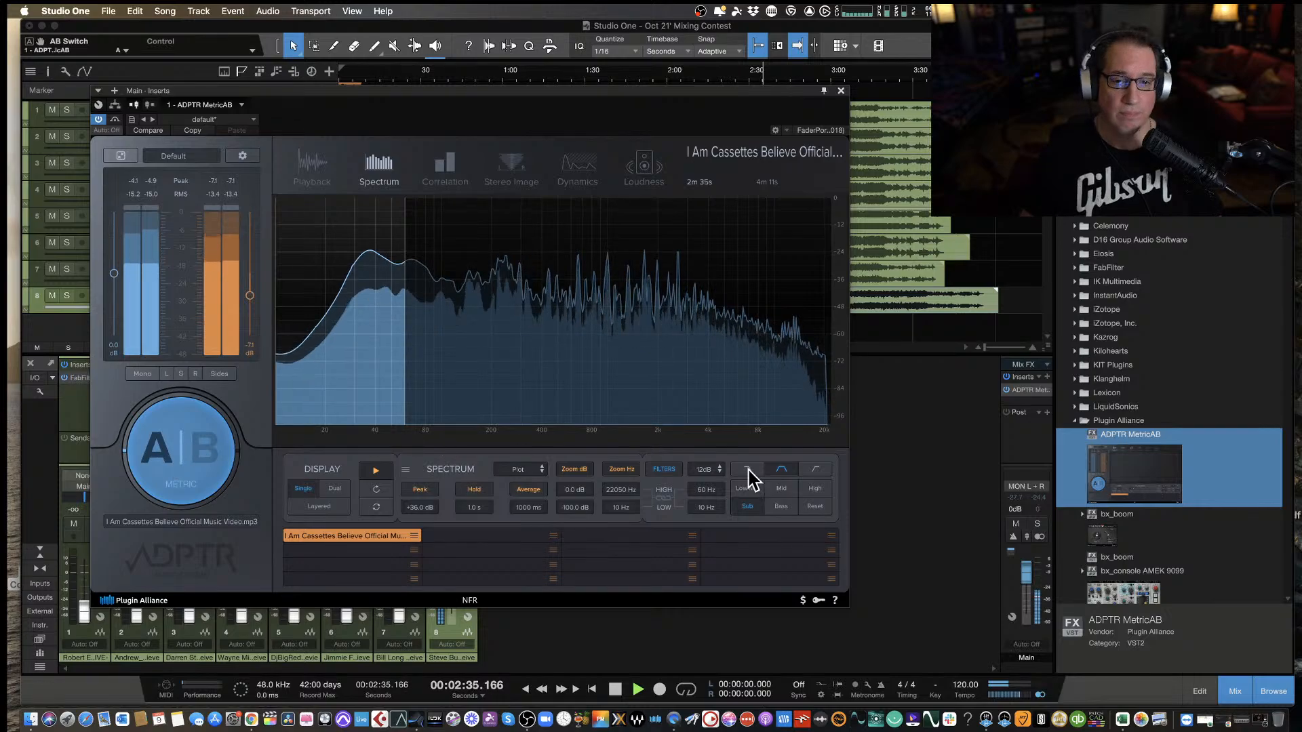
key(space)
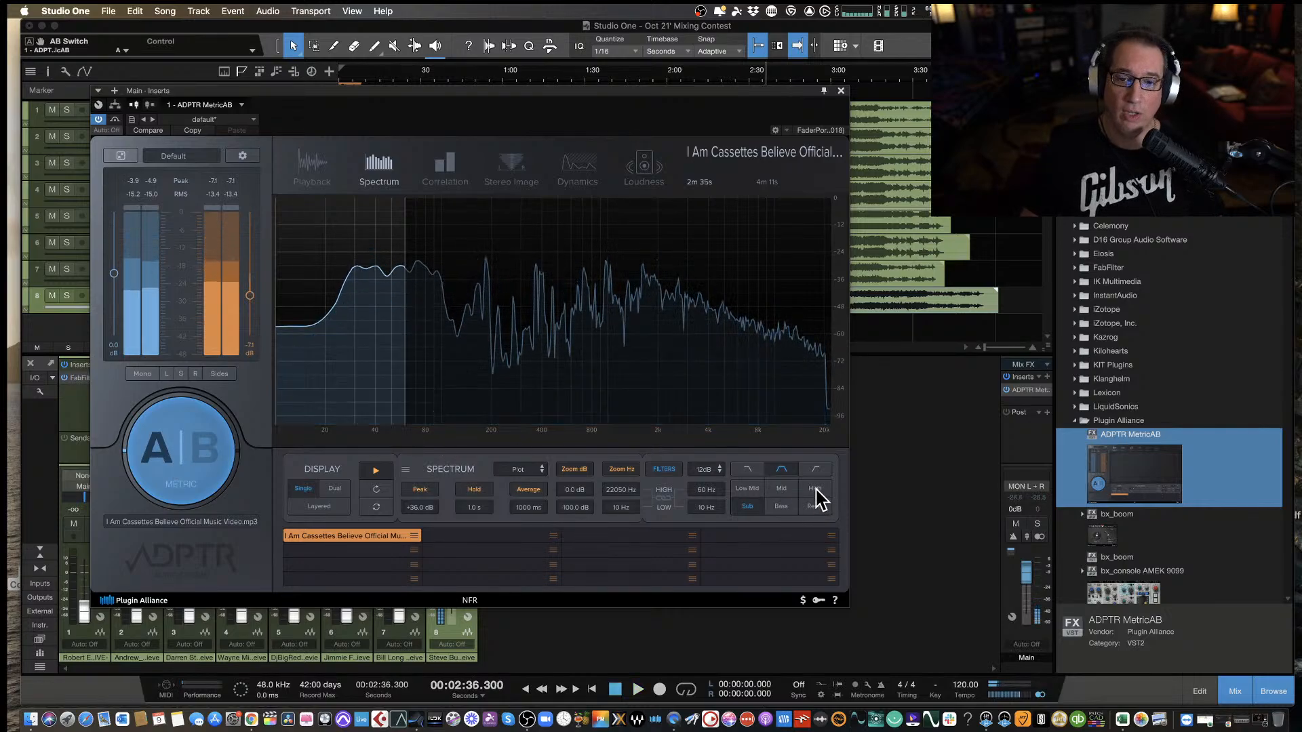
Apply the High filter preset, play from about 2:36 comparing the highs of streams A and B, and stop around 2:45 on A.
click(815, 489)
key(space)
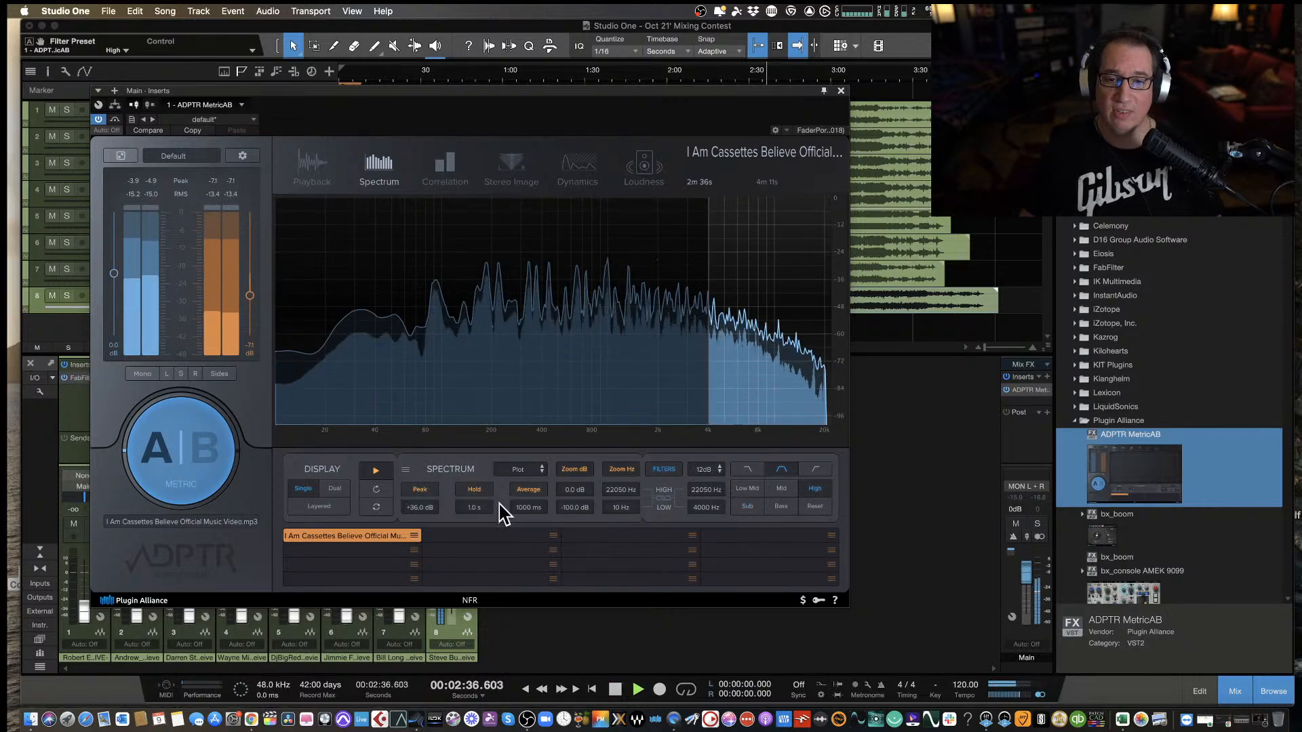
click(169, 451)
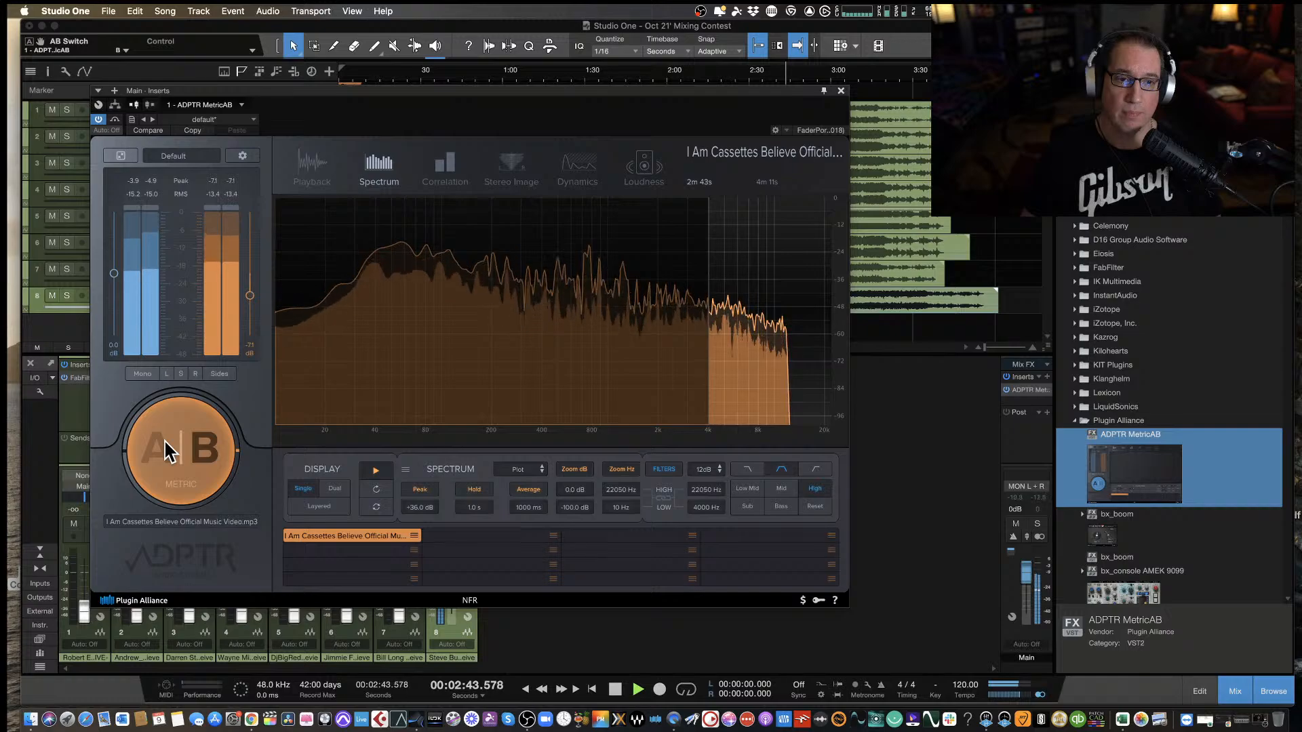
click(164, 439)
key(space)
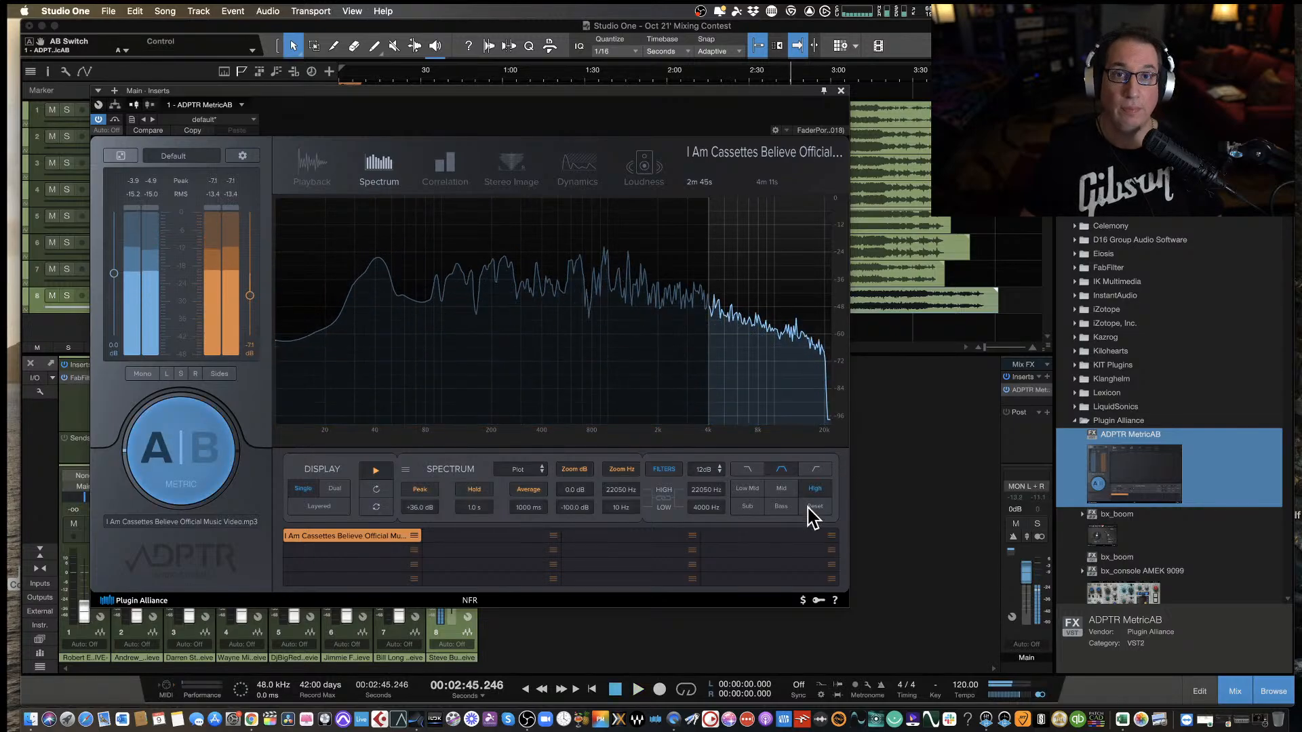
Reset the filter, set the spectrum display to Dual, and play from about 2:45 to 2:50 to compare both spectra.
click(815, 507)
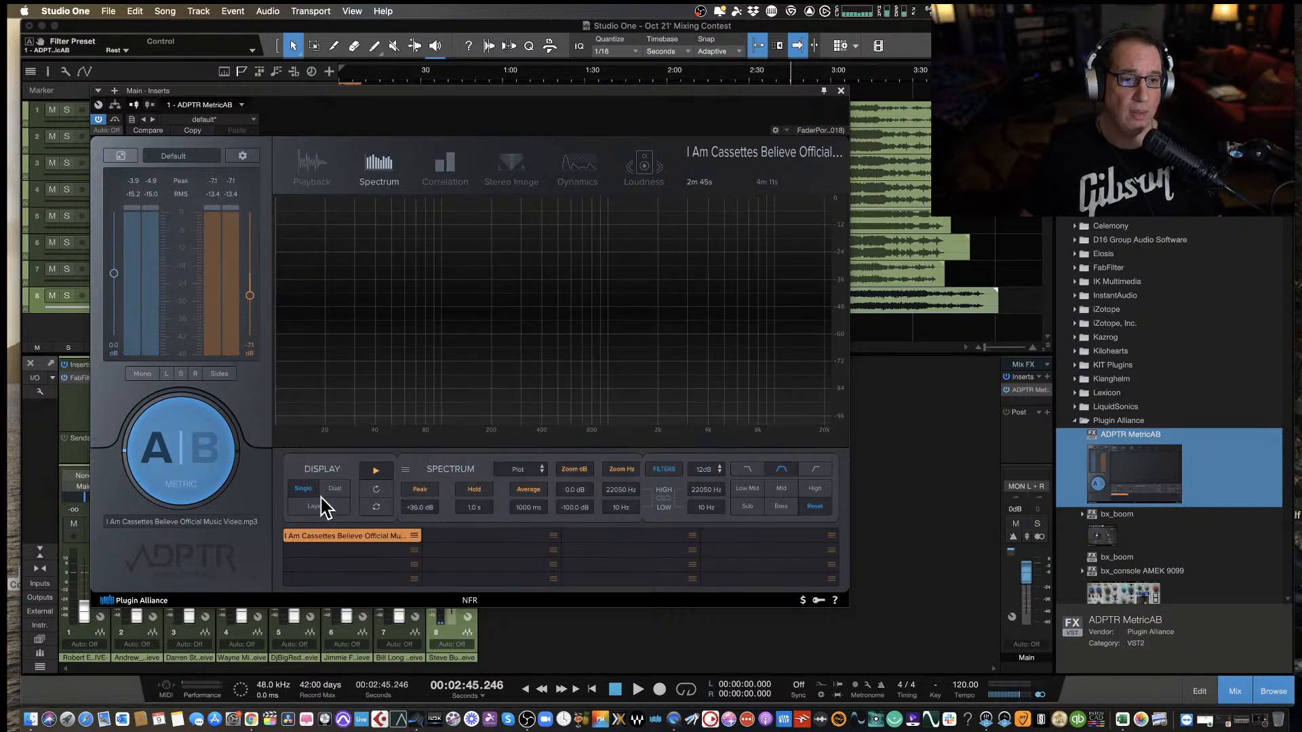
click(343, 487)
key(space)
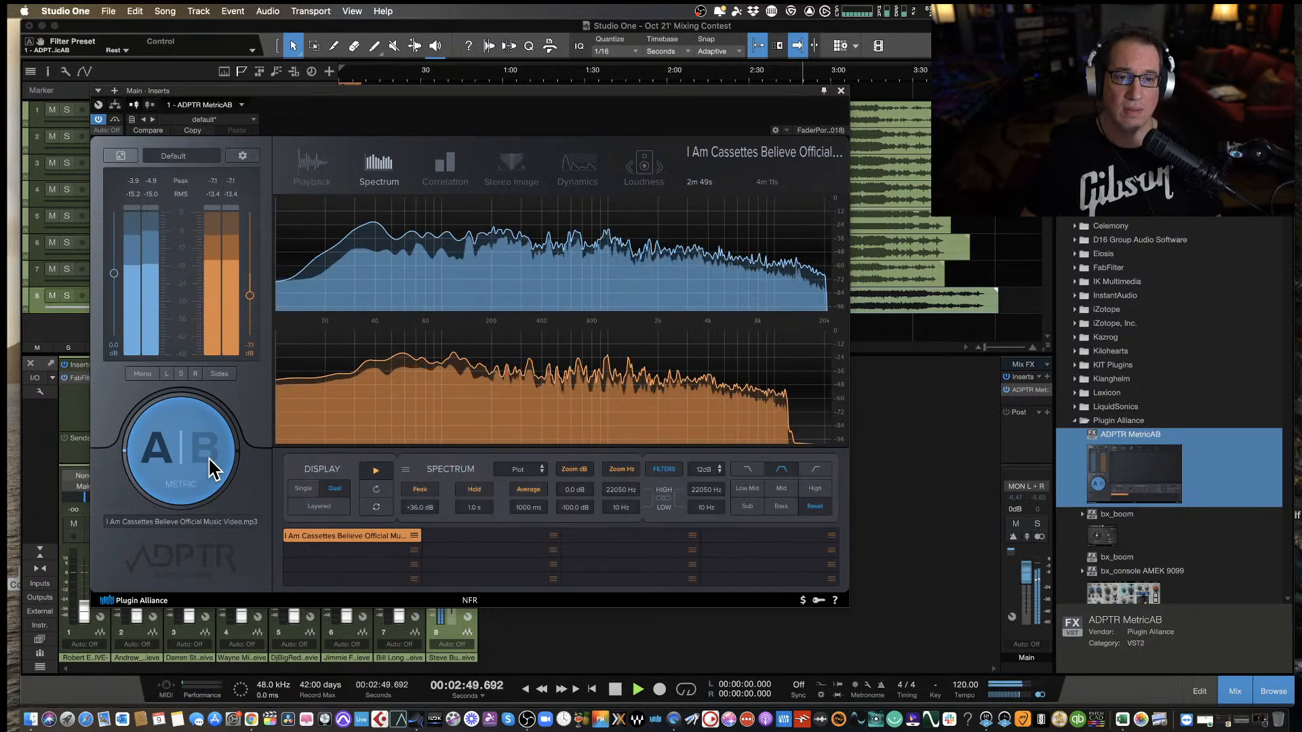
key(space)
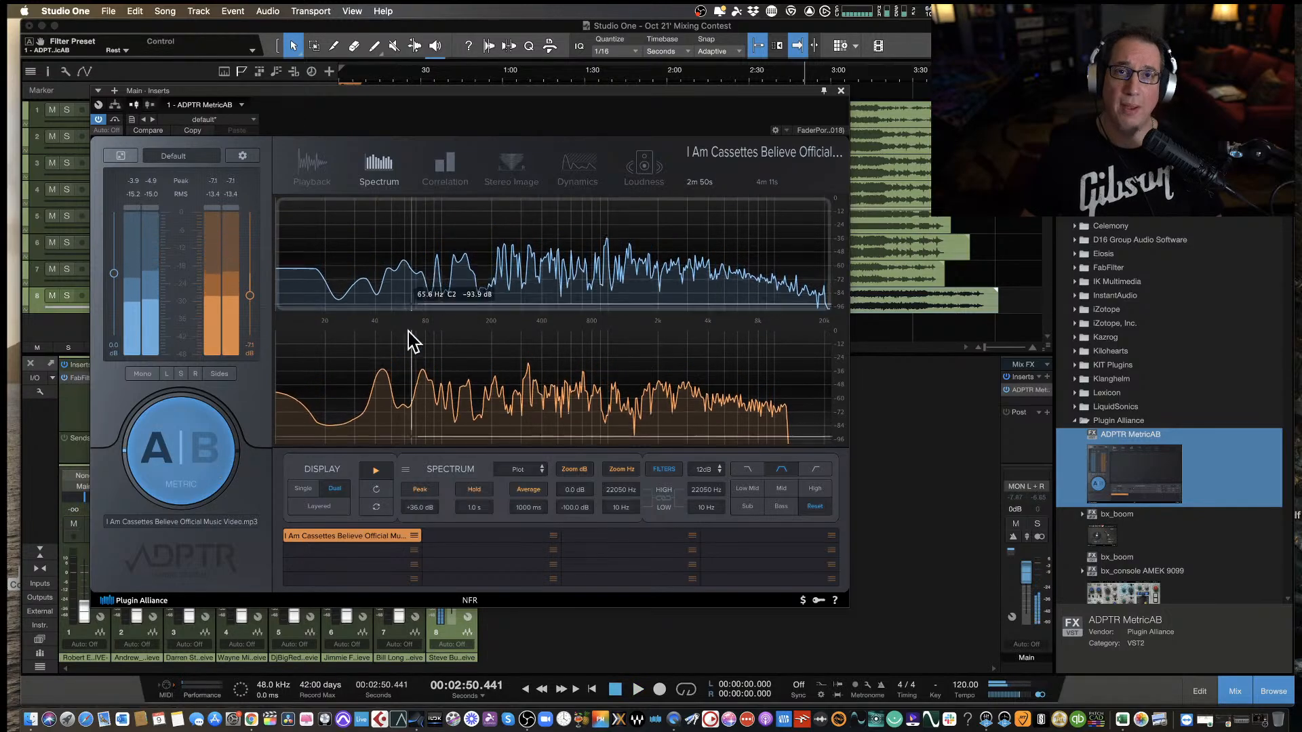
Set the spectrum display to Layered and play from about 2:50 to 2:58 to compare the overlaid spectra of both streams.
click(331, 510)
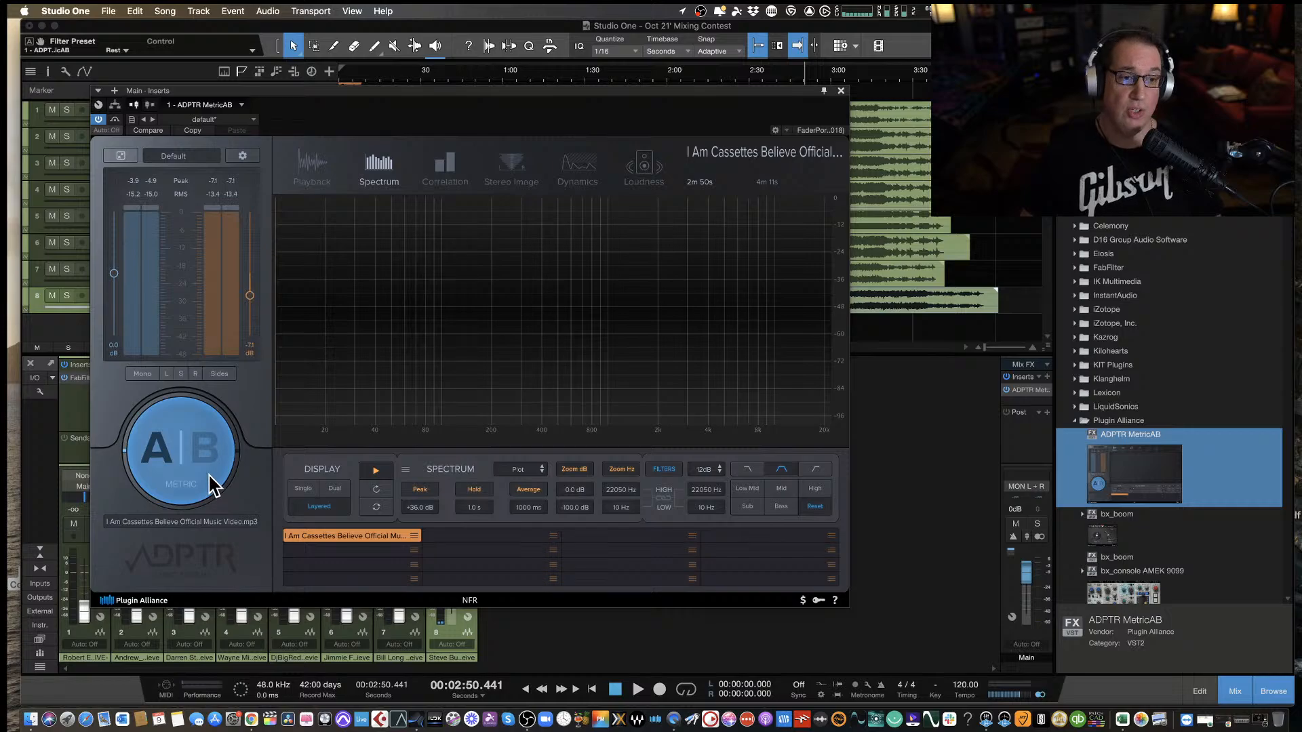
key(space)
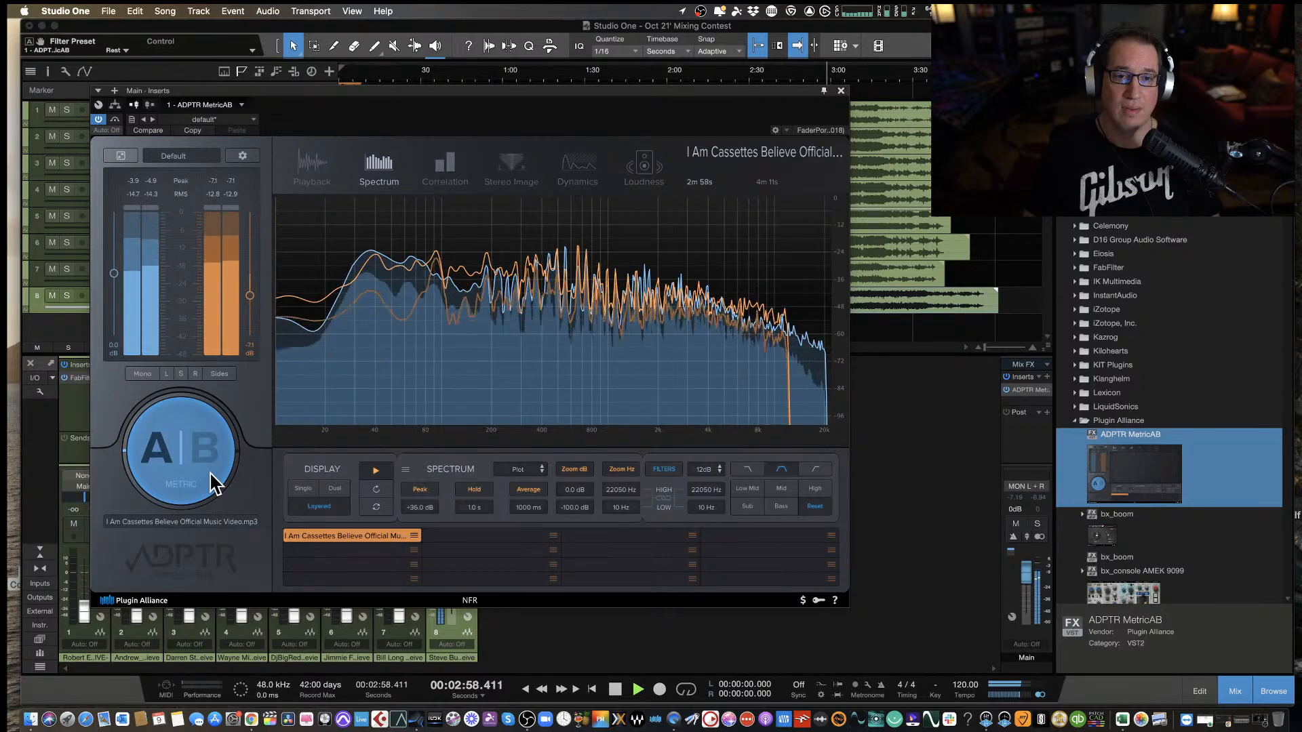
key(space)
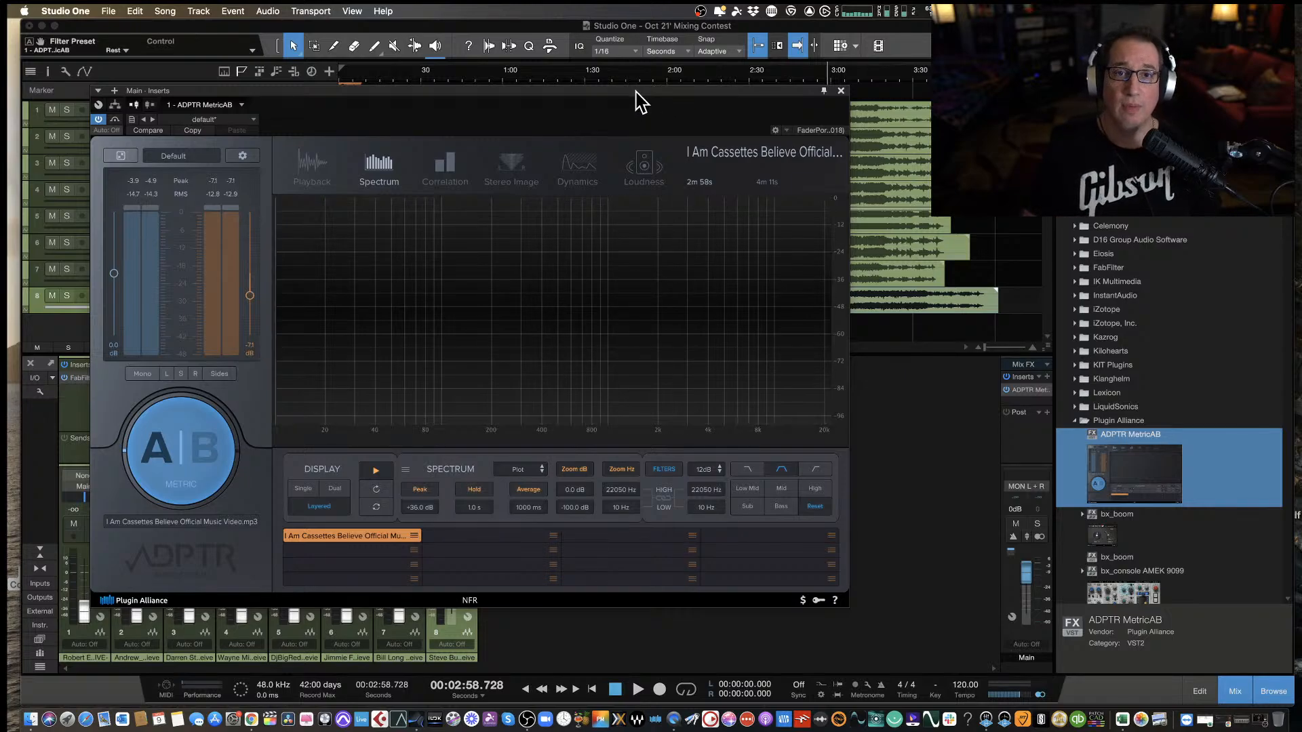
Close the MetricAB plug-in window and return the playback cursor to the start of the song.
drag(641, 101, 678, 77)
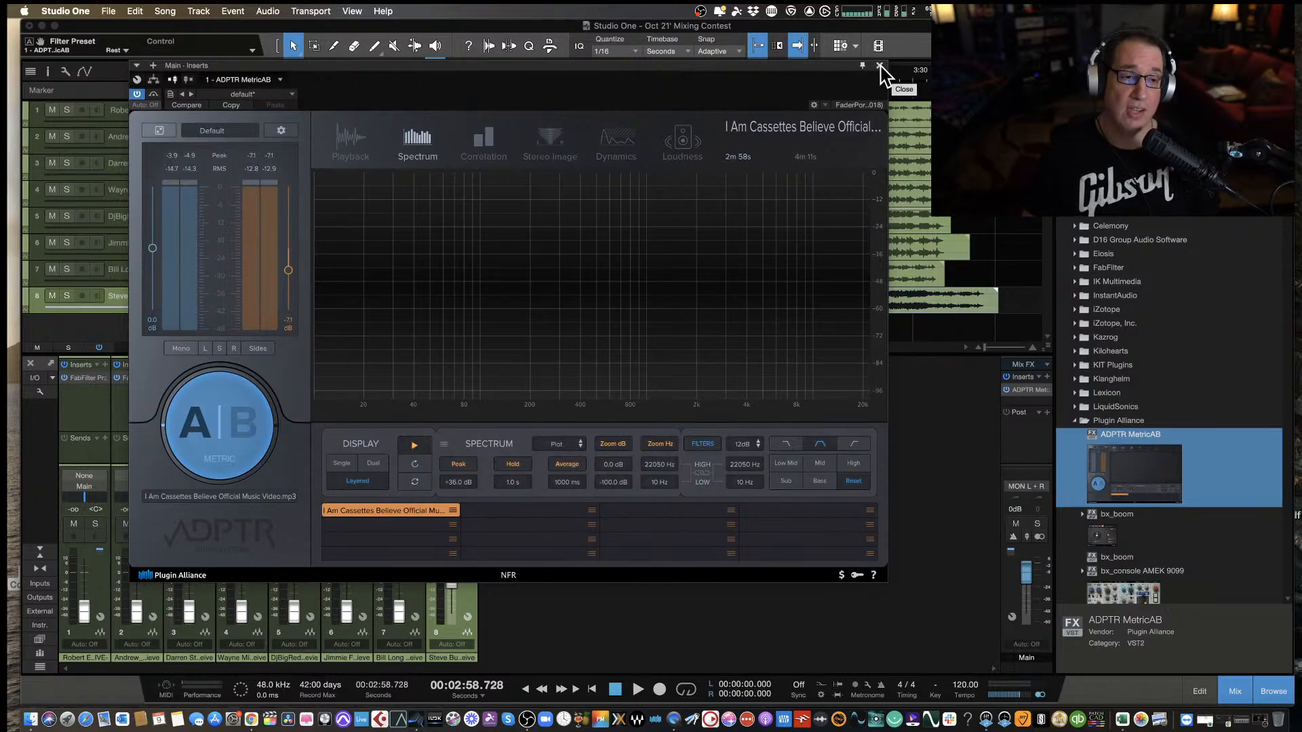
drag(539, 70, 535, 100)
click(883, 89)
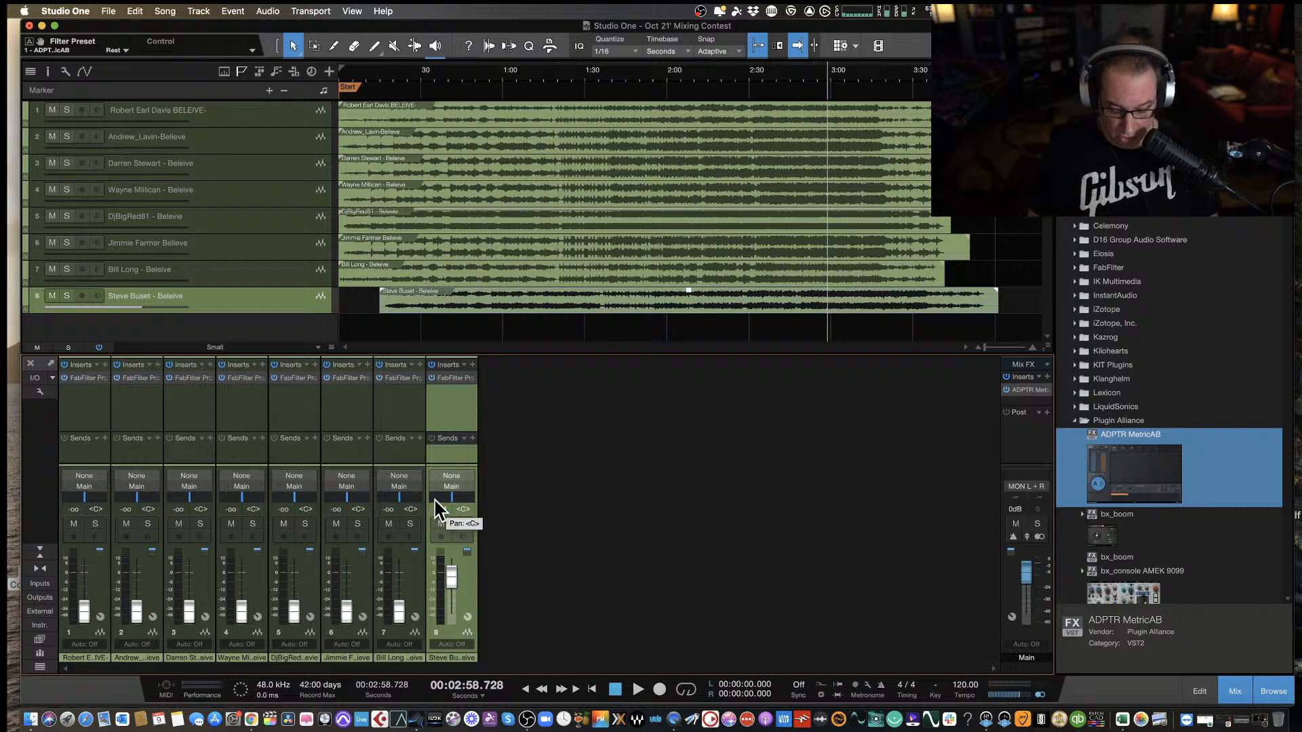
key(comma)
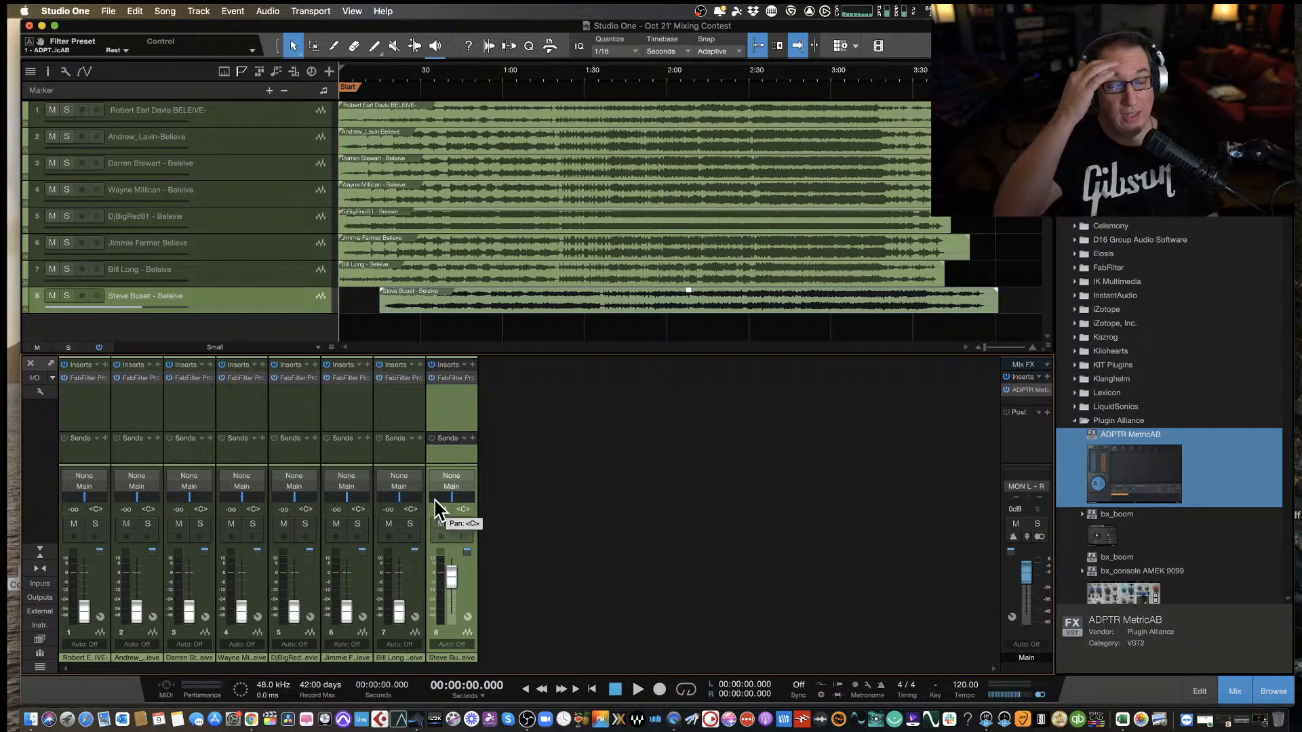